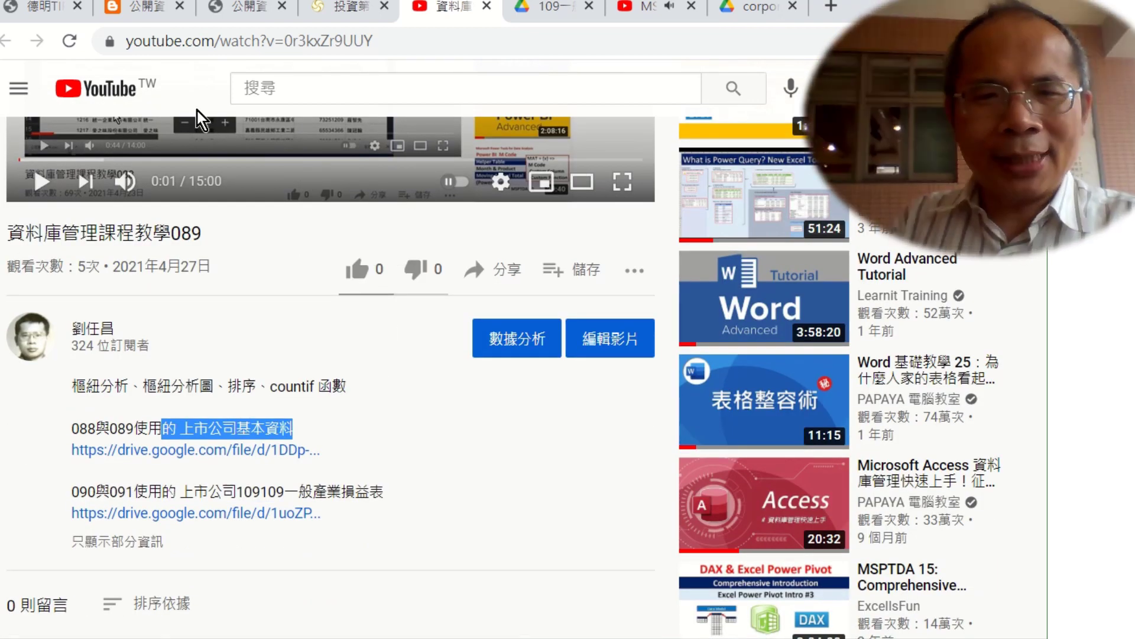
Step: Review the blog post on 公開資訊觀測站, including its pivot table examples and their row, column, filter and value settings
{"action": "left_click", "coordinate": [147, 13]}
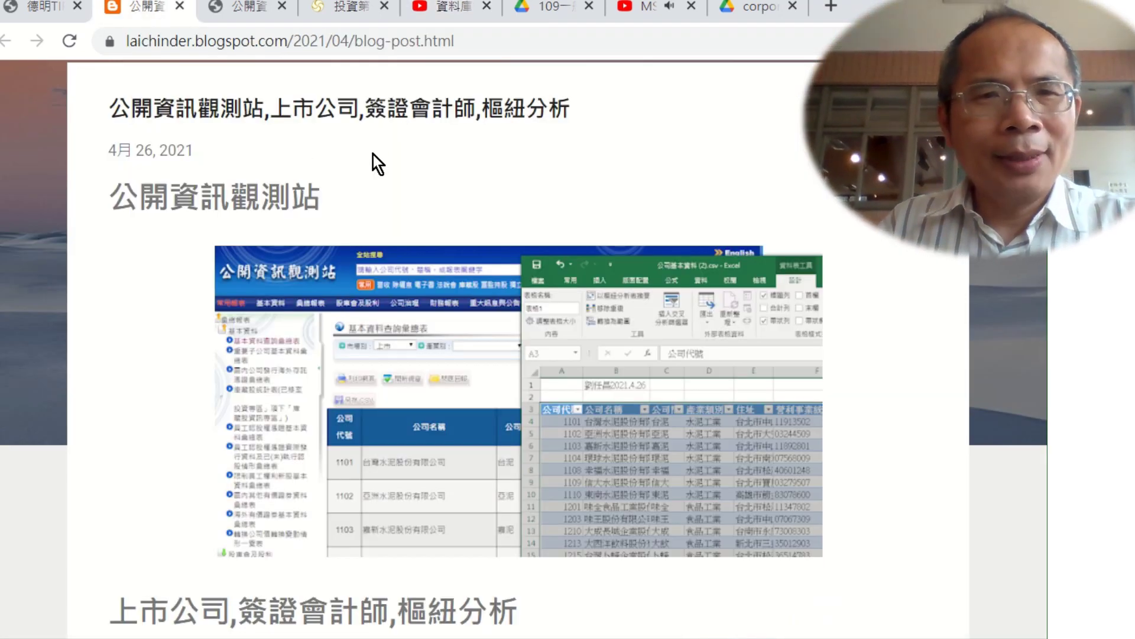
{"action": "left_click_drag", "start_coordinate": [336, 109], "coordinate": [108, 109]}
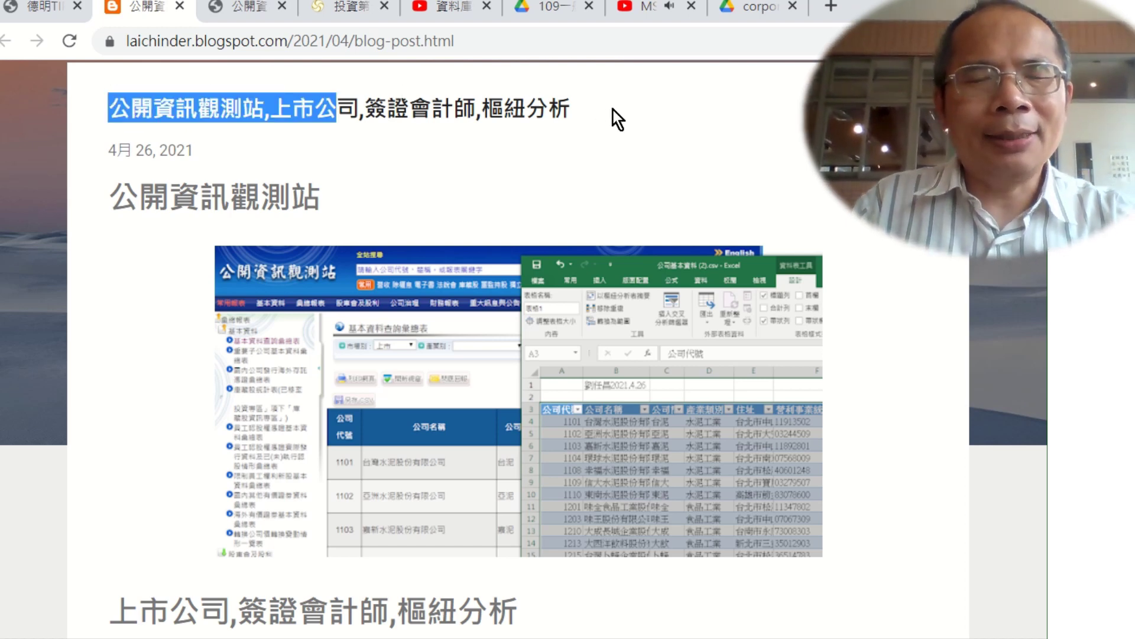
{"action": "left_click_drag", "start_coordinate": [612, 110], "coordinate": [309, 102]}
{"action": "left_click", "coordinate": [345, 201]}
{"action": "left_click_drag", "start_coordinate": [346, 202], "coordinate": [110, 205]}
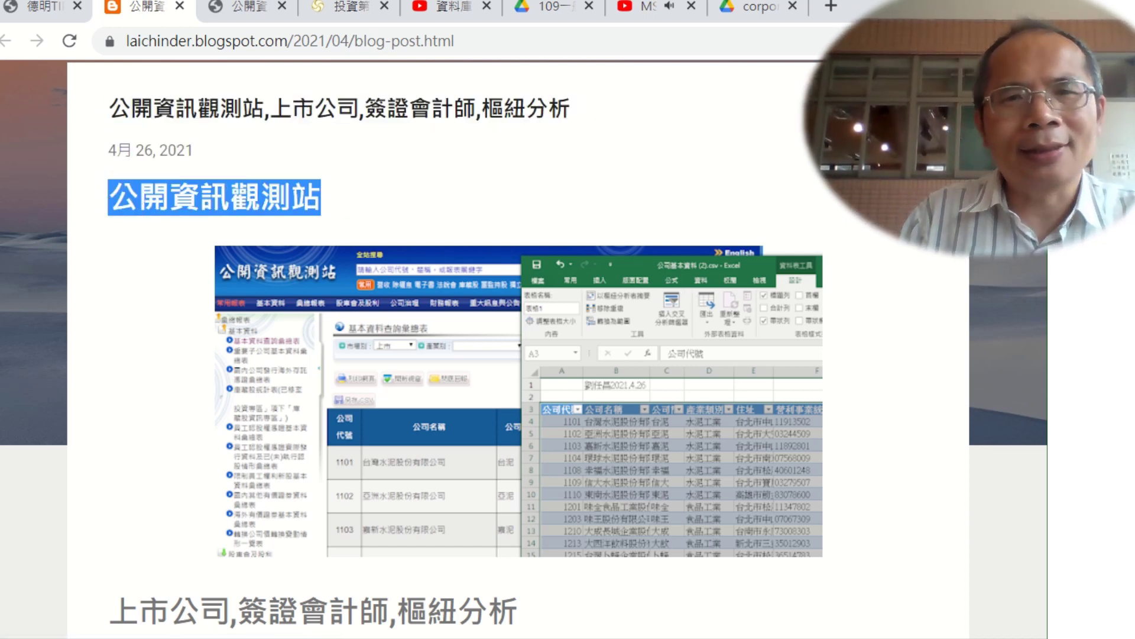
{"action": "scroll", "coordinate": [524, 343], "scroll_direction": "down", "scroll_amount": 9}
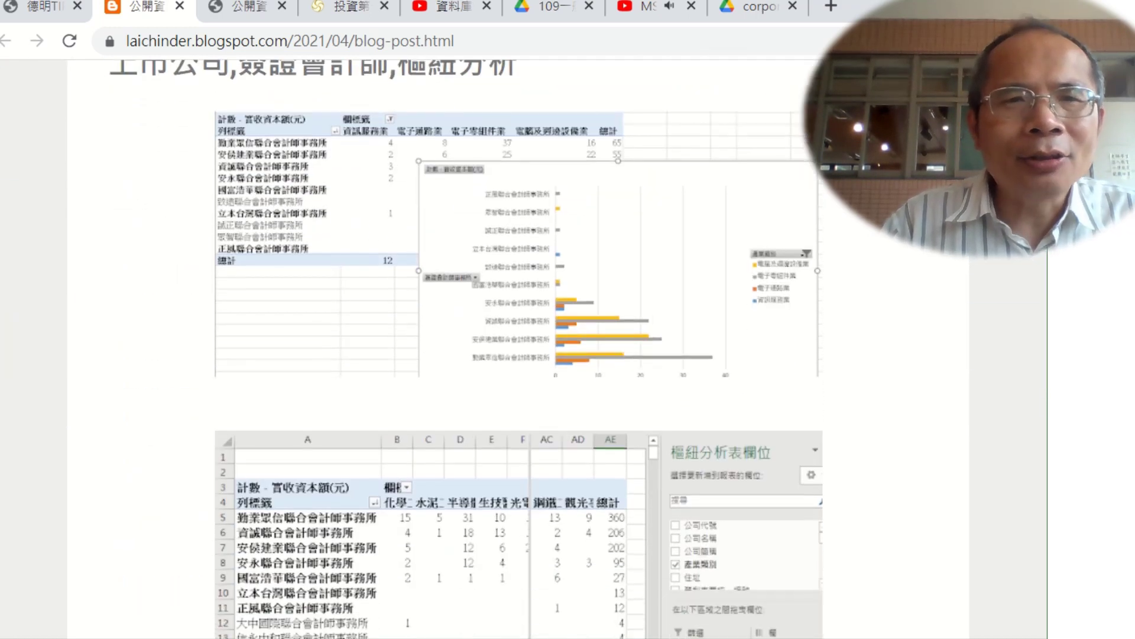
{"action": "scroll", "coordinate": [524, 343], "scroll_direction": "down", "scroll_amount": 3}
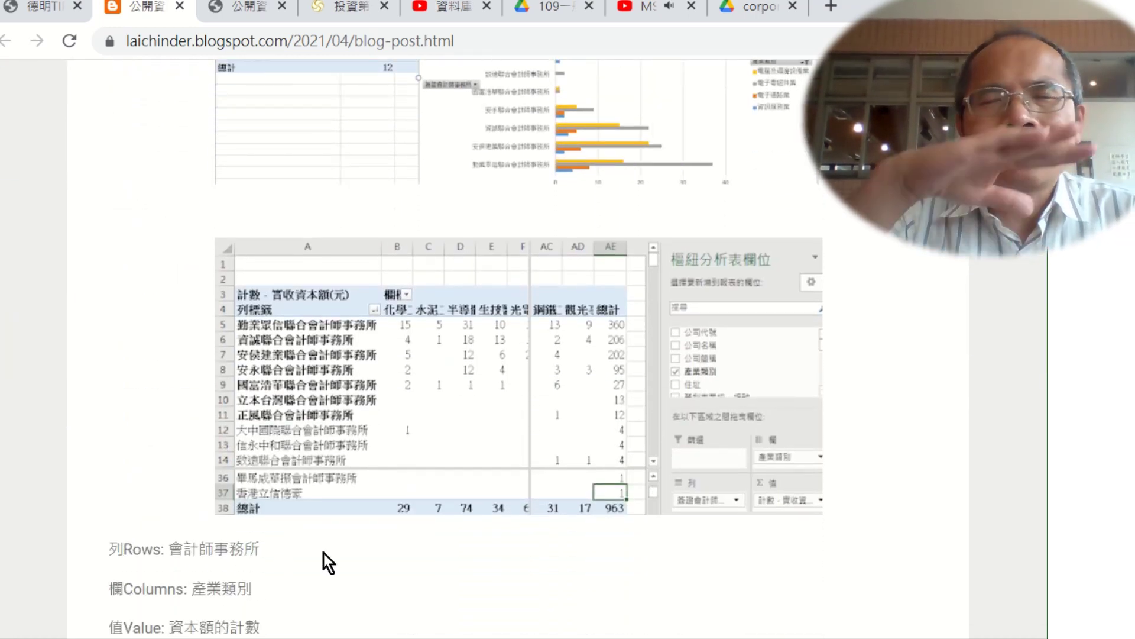
{"action": "left_click_drag", "start_coordinate": [261, 549], "coordinate": [140, 549]}
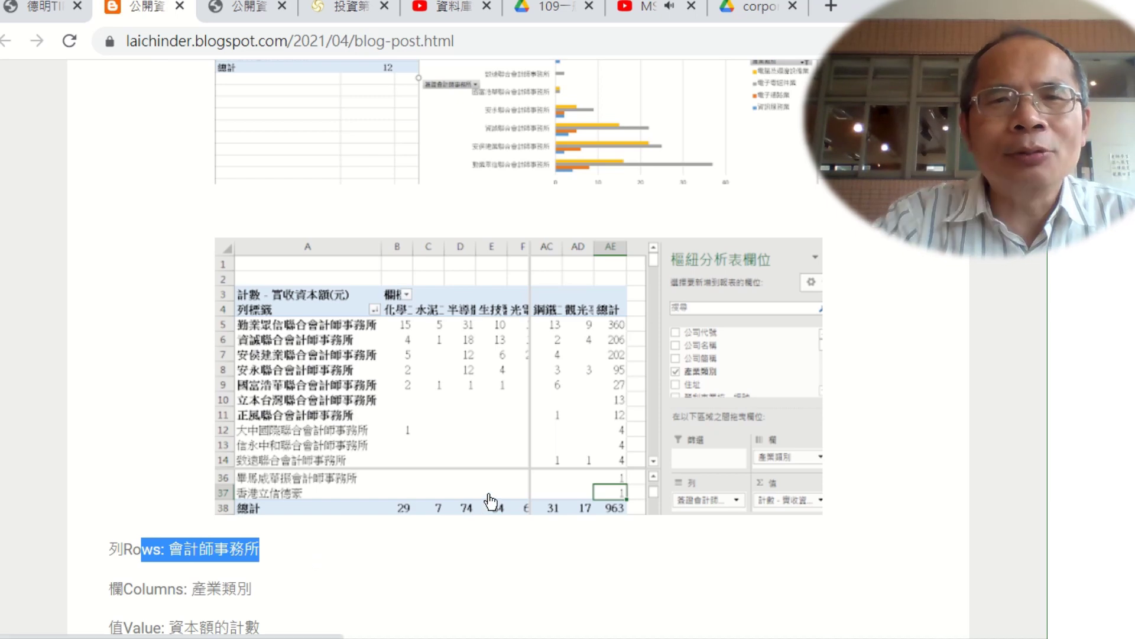
{"action": "scroll", "coordinate": [491, 502], "scroll_direction": "up", "scroll_amount": 2}
{"action": "scroll", "coordinate": [491, 502], "scroll_direction": "down", "scroll_amount": 3}
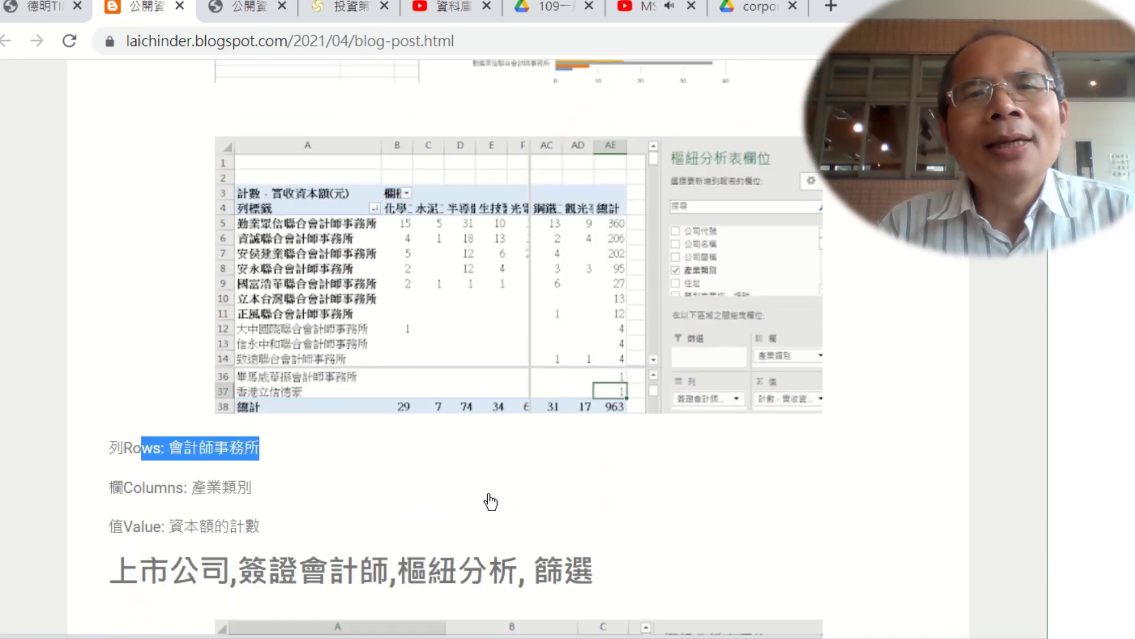
{"action": "scroll", "coordinate": [489, 496], "scroll_direction": "down", "scroll_amount": 5}
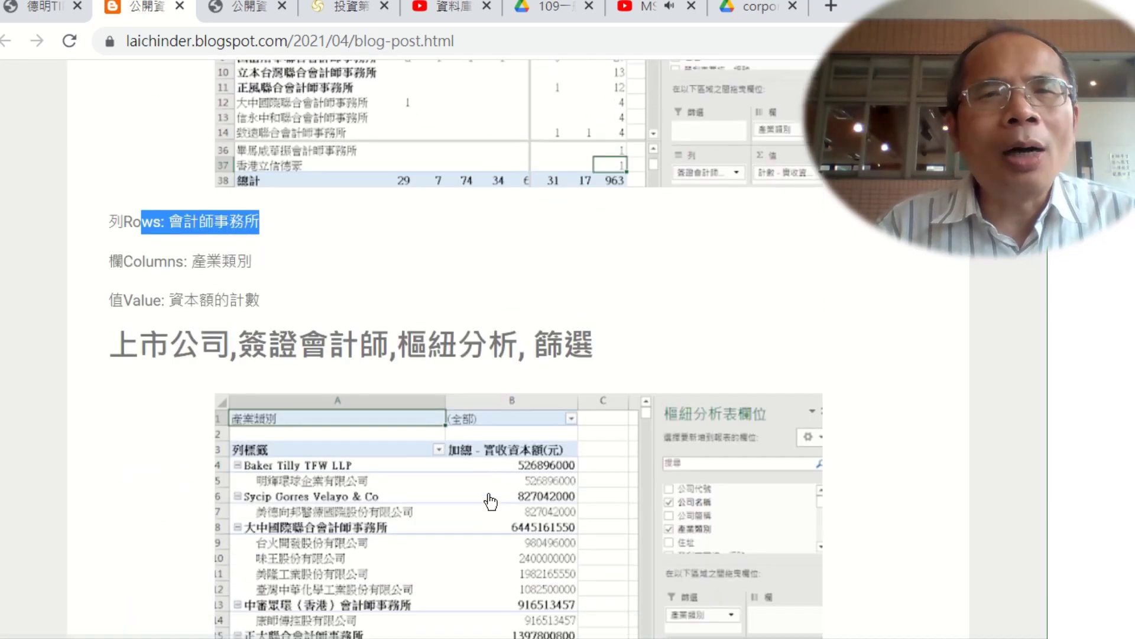
{"action": "scroll", "coordinate": [490, 501], "scroll_direction": "down", "scroll_amount": 7}
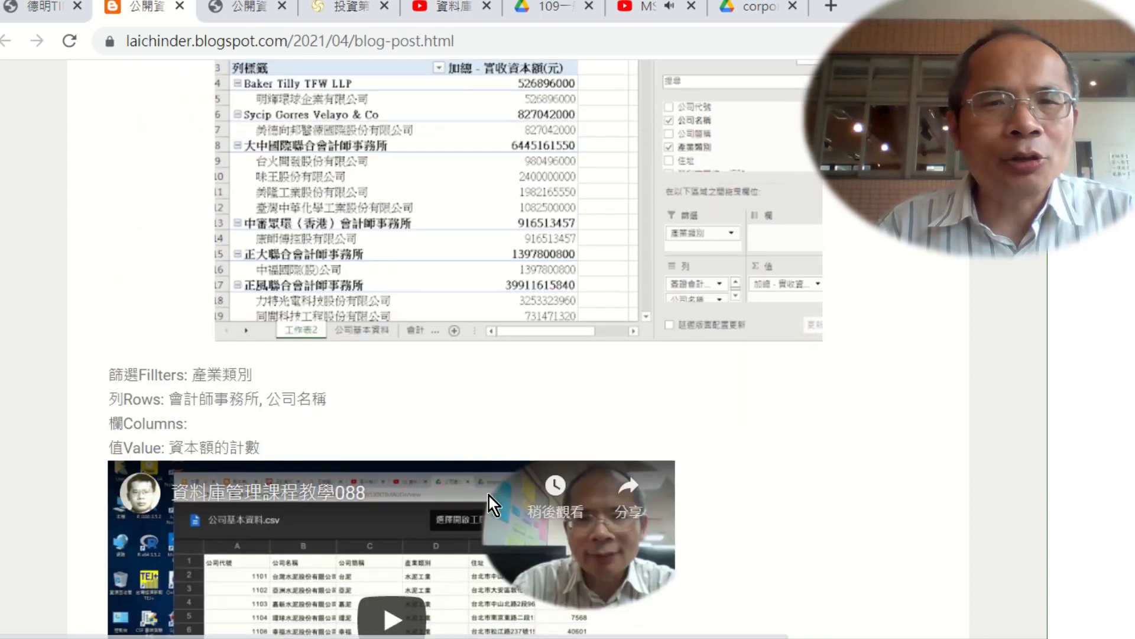
{"action": "scroll", "coordinate": [488, 496], "scroll_direction": "up", "scroll_amount": 9}
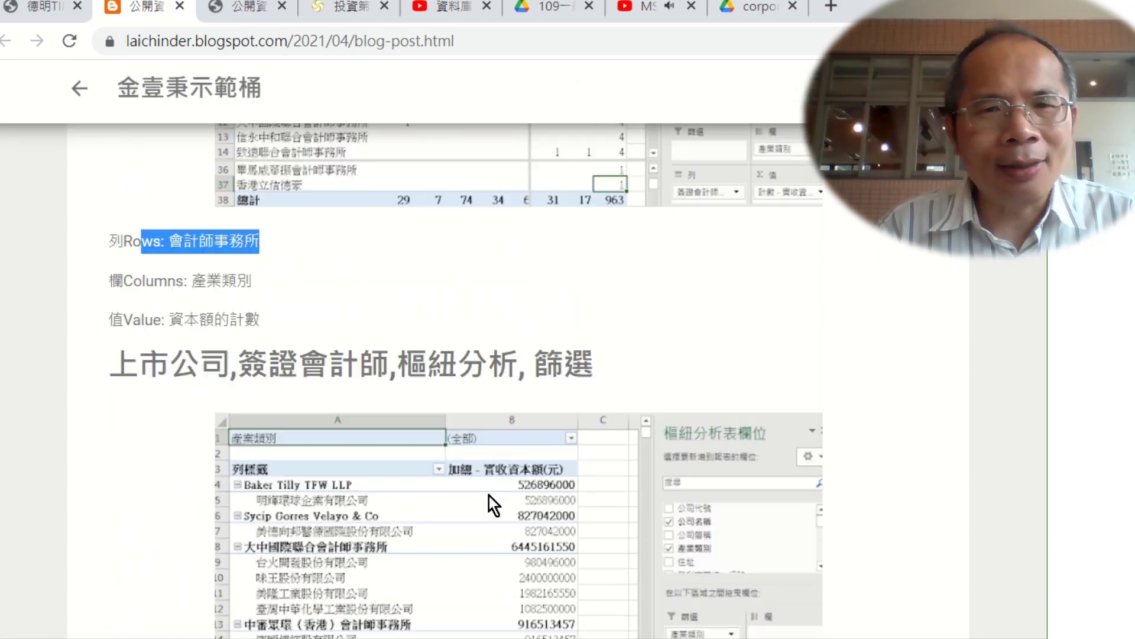
{"action": "scroll", "coordinate": [490, 501], "scroll_direction": "up", "scroll_amount": 2}
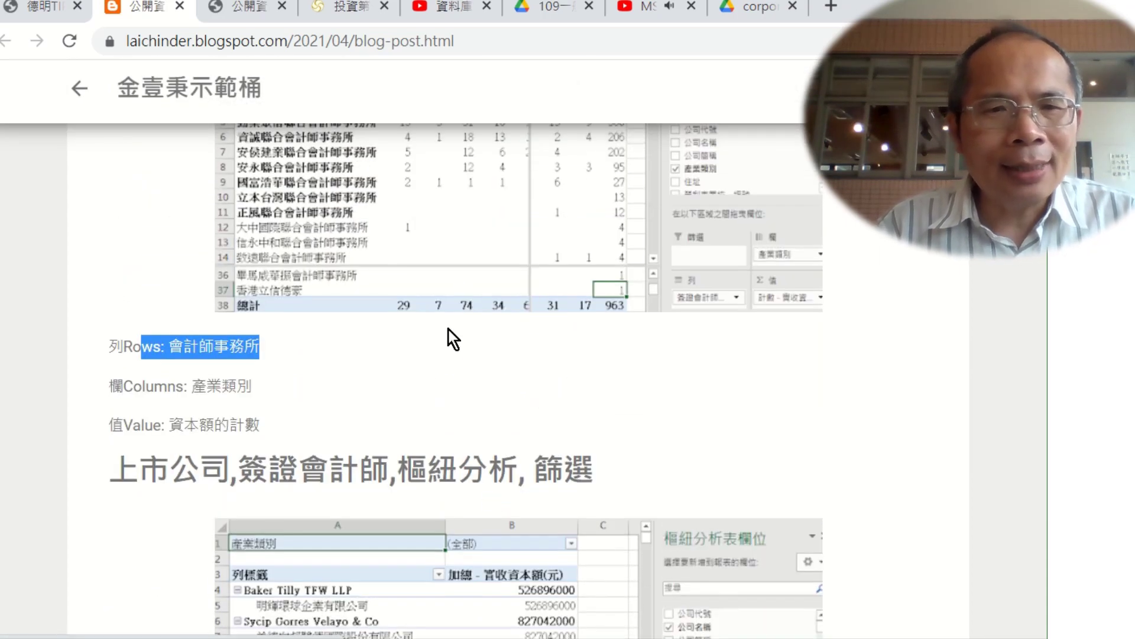
Step: Return to the 資料庫管理課程教學089 video description and open the 109一般產業損益表 file link provided for lessons 090 and 091
{"action": "left_click", "coordinate": [448, 17]}
{"action": "scroll", "coordinate": [420, 225], "scroll_direction": "down", "scroll_amount": 2}
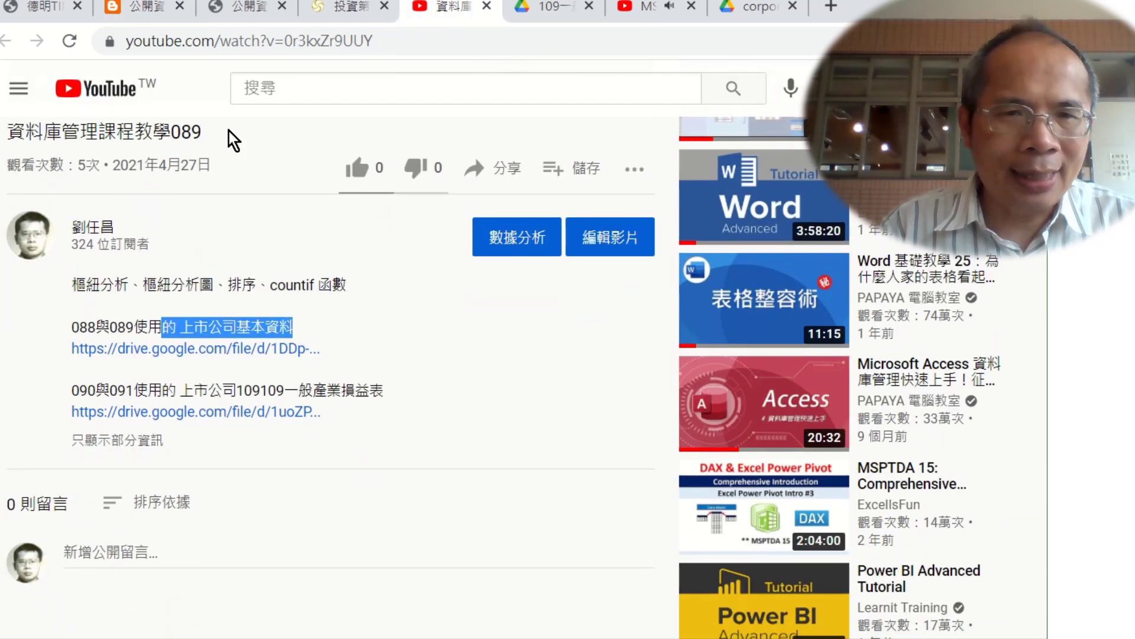
{"action": "left_click_drag", "start_coordinate": [229, 132], "coordinate": [1, 113]}
{"action": "left_click", "coordinate": [453, 384]}
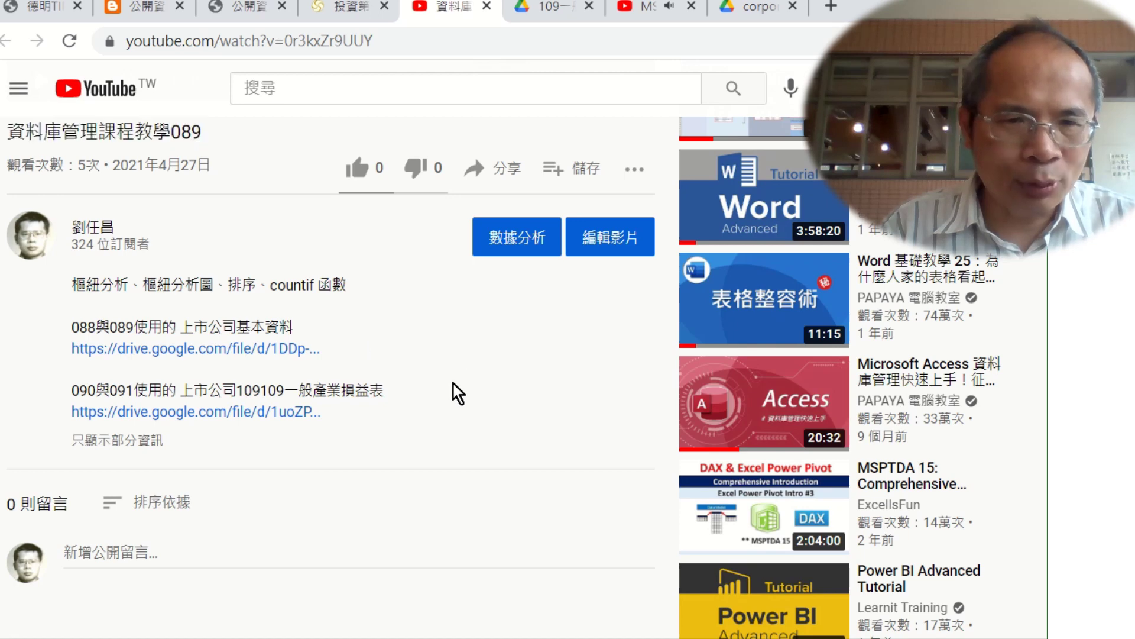
{"action": "triple_click", "coordinate": [195, 322]}
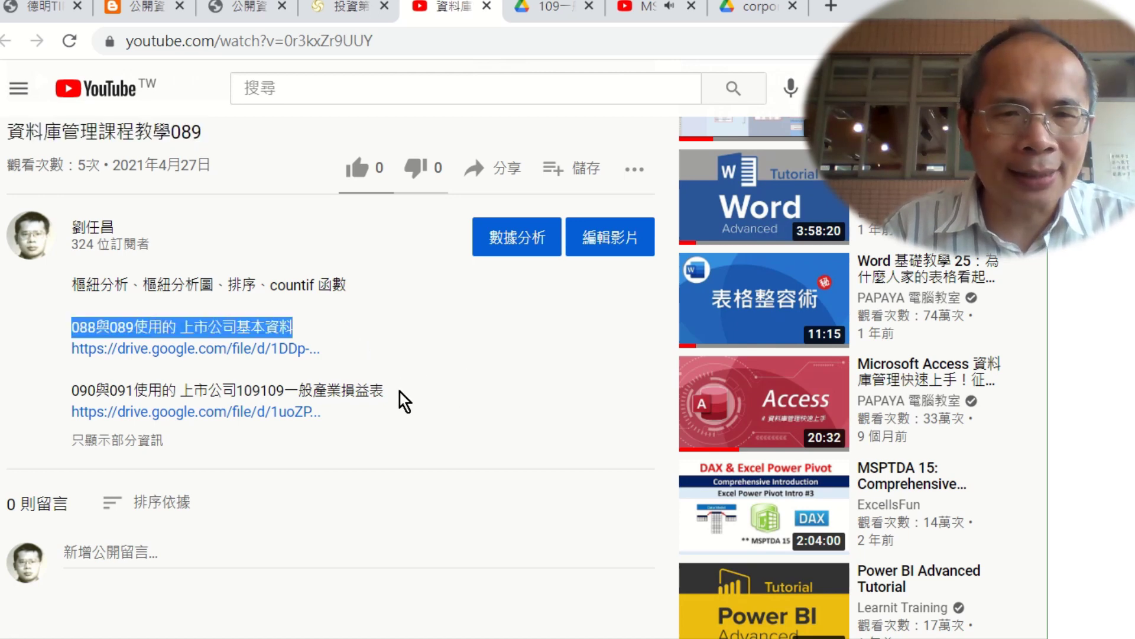
{"action": "triple_click", "coordinate": [249, 379]}
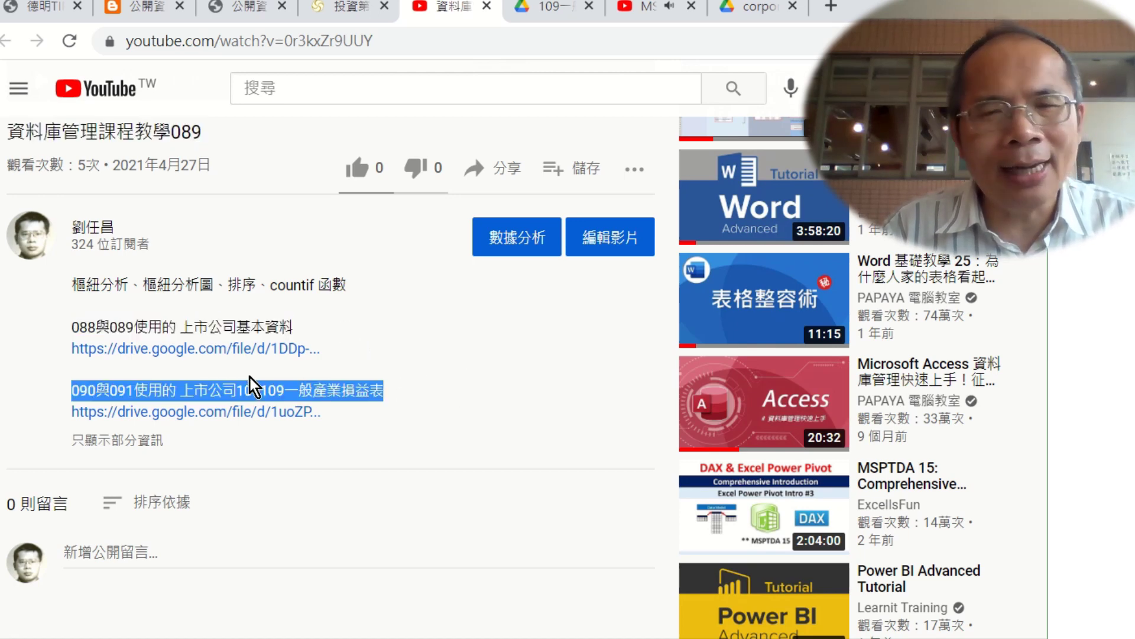
{"action": "left_click", "coordinate": [278, 412]}
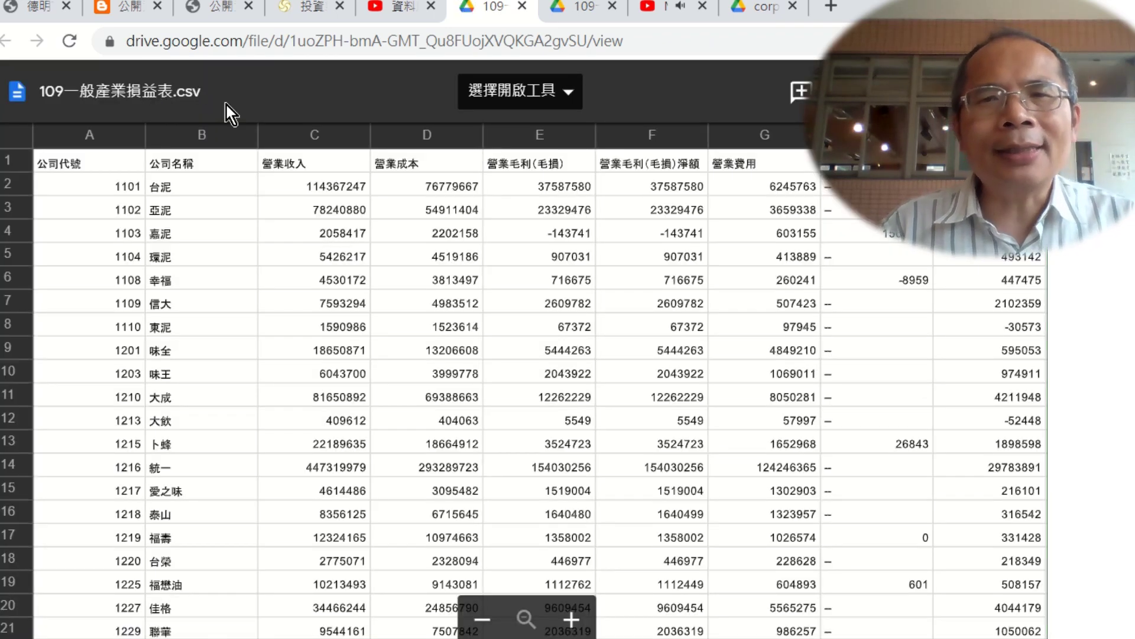
Step: Download 109一般產業損益表.csv to the 下載 folder and open it in Excel, ending the Visual Basic error
{"action": "left_click", "coordinate": [1060, 90]}
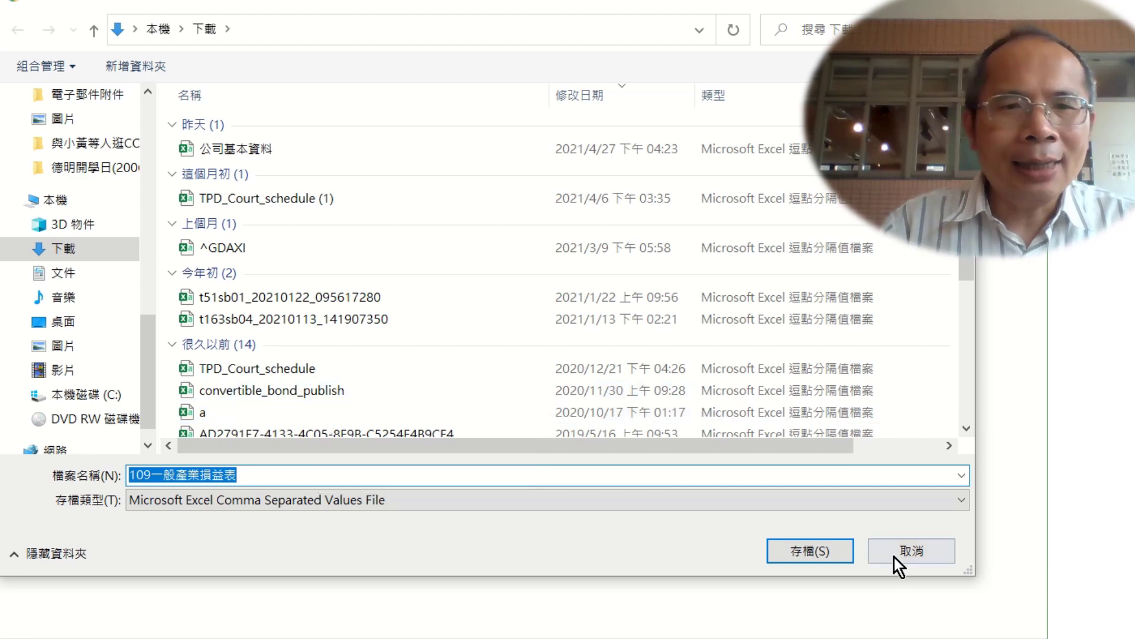
{"action": "key", "text": "Return"}
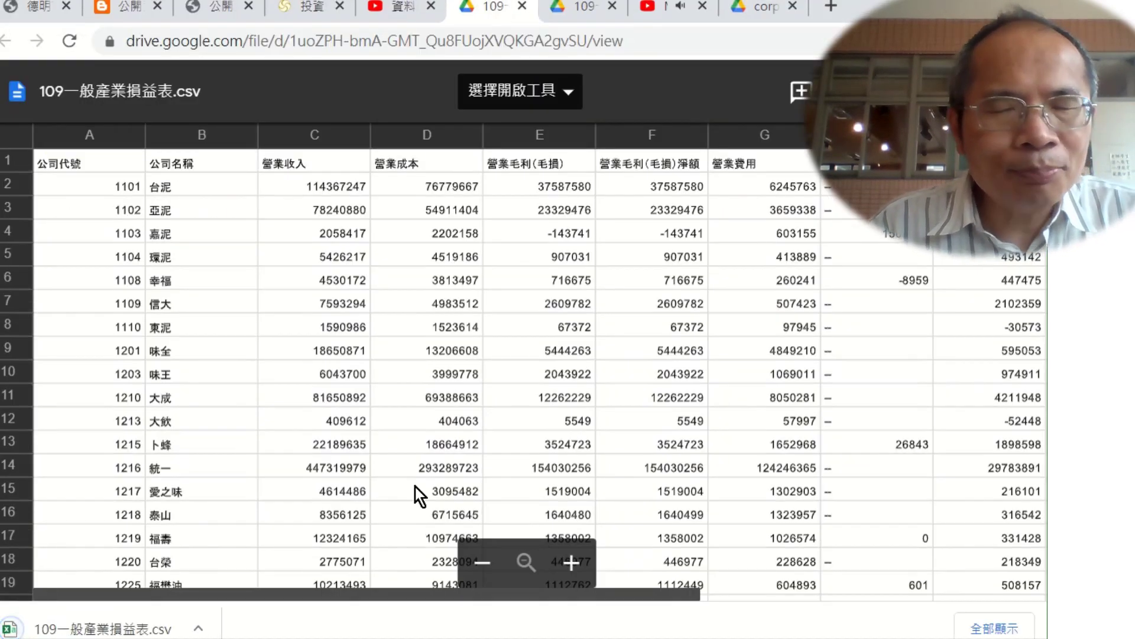
{"action": "left_click", "coordinate": [199, 626]}
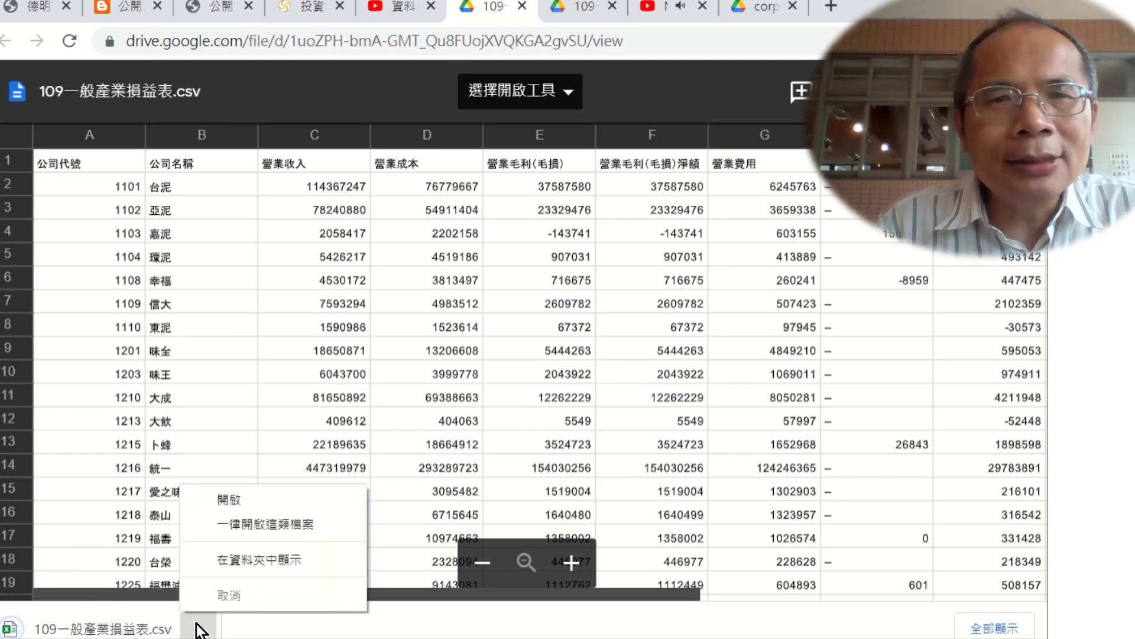
{"action": "left_click", "coordinate": [238, 499]}
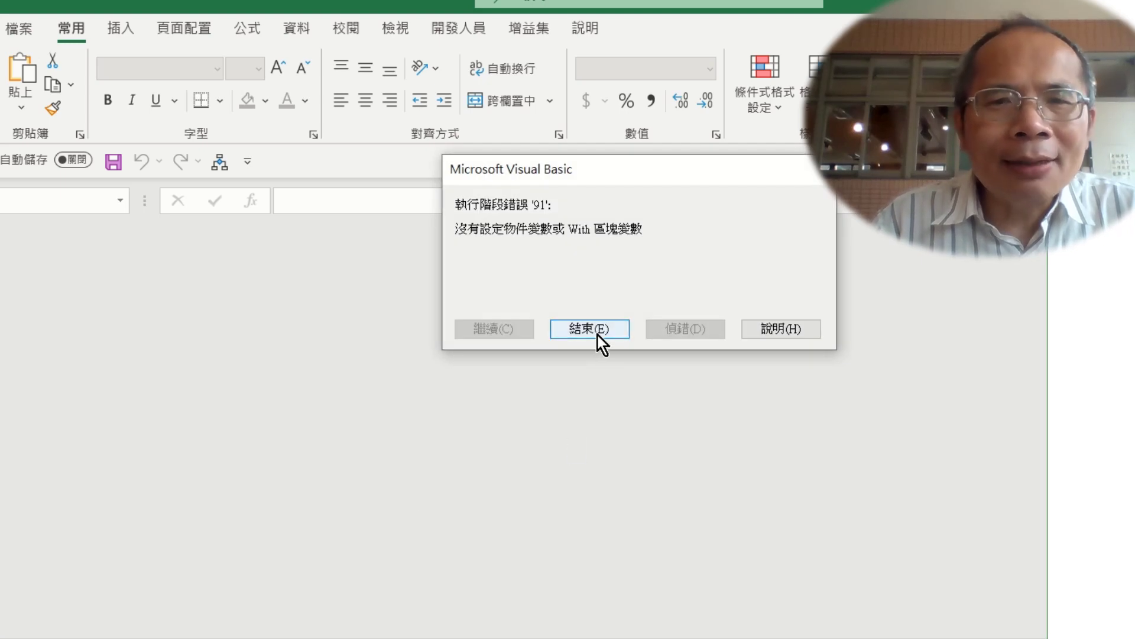
{"action": "left_click", "coordinate": [598, 332]}
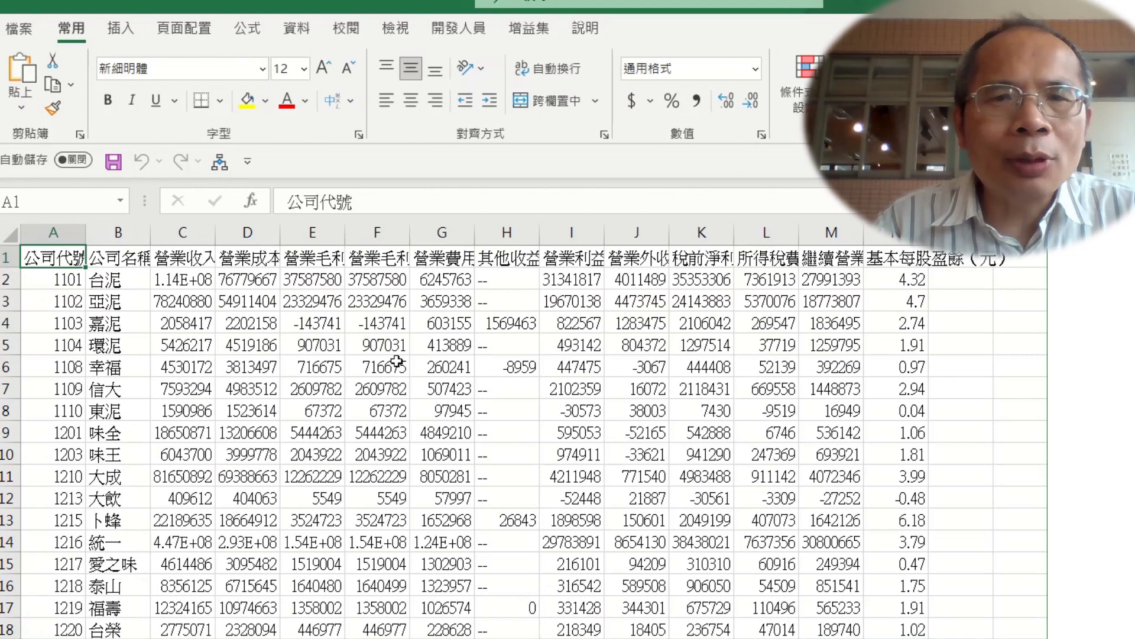
Step: Split the income statement worksheet into panes at cell E5
{"action": "scroll", "coordinate": [267, 334], "scroll_direction": "down", "scroll_amount": 1}
{"action": "scroll", "coordinate": [311, 369], "scroll_direction": "up", "scroll_amount": 1}
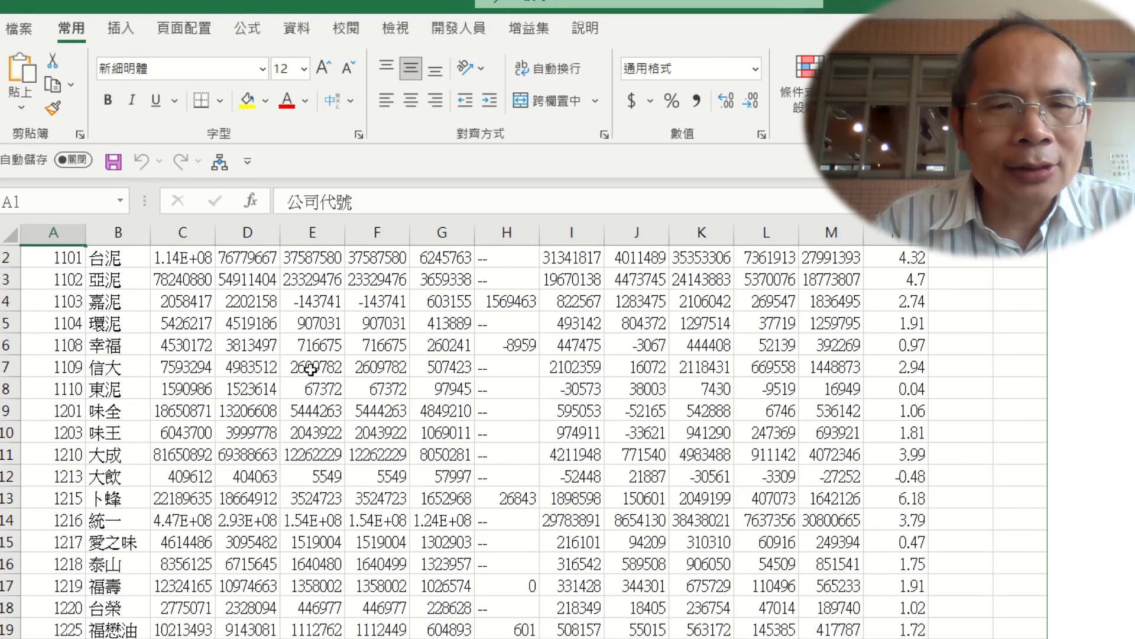
{"action": "left_click", "coordinate": [314, 345]}
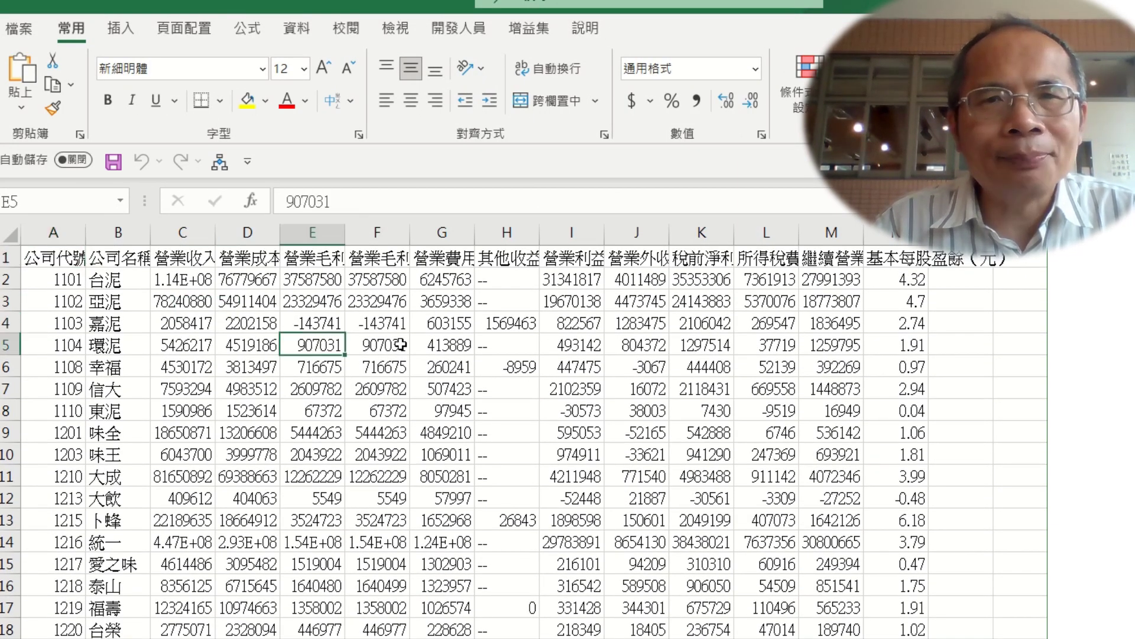
{"action": "left_click", "coordinate": [395, 29]}
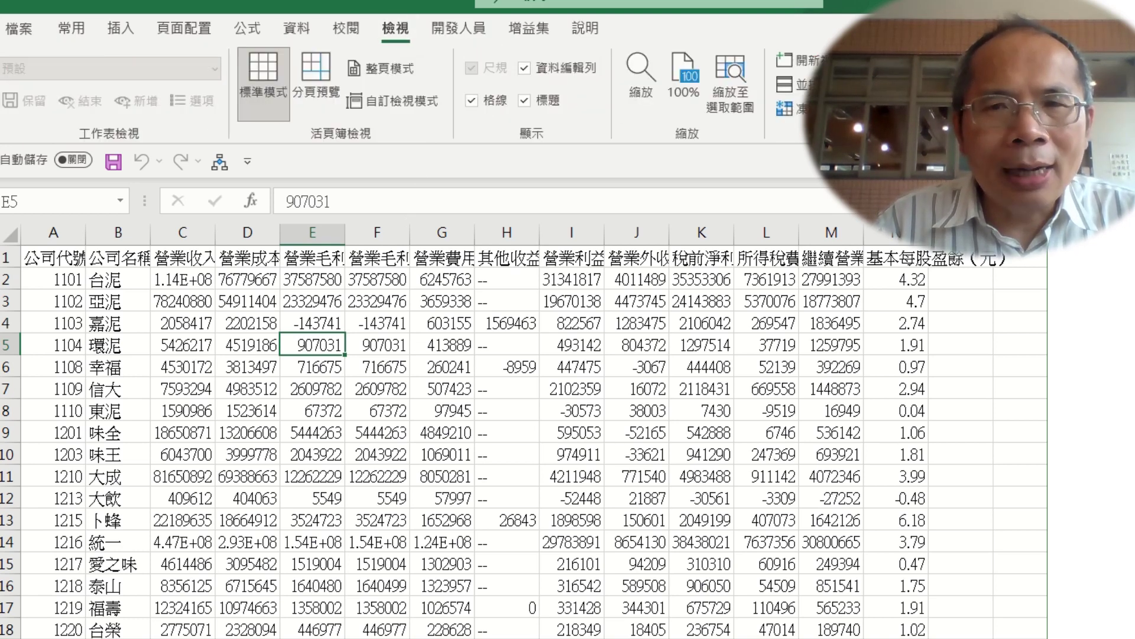
{"action": "left_click", "coordinate": [828, 145]}
Step: Examine the income statement across the split panes, out past the basic earnings per share column
{"action": "left_click", "coordinate": [400, 274]}
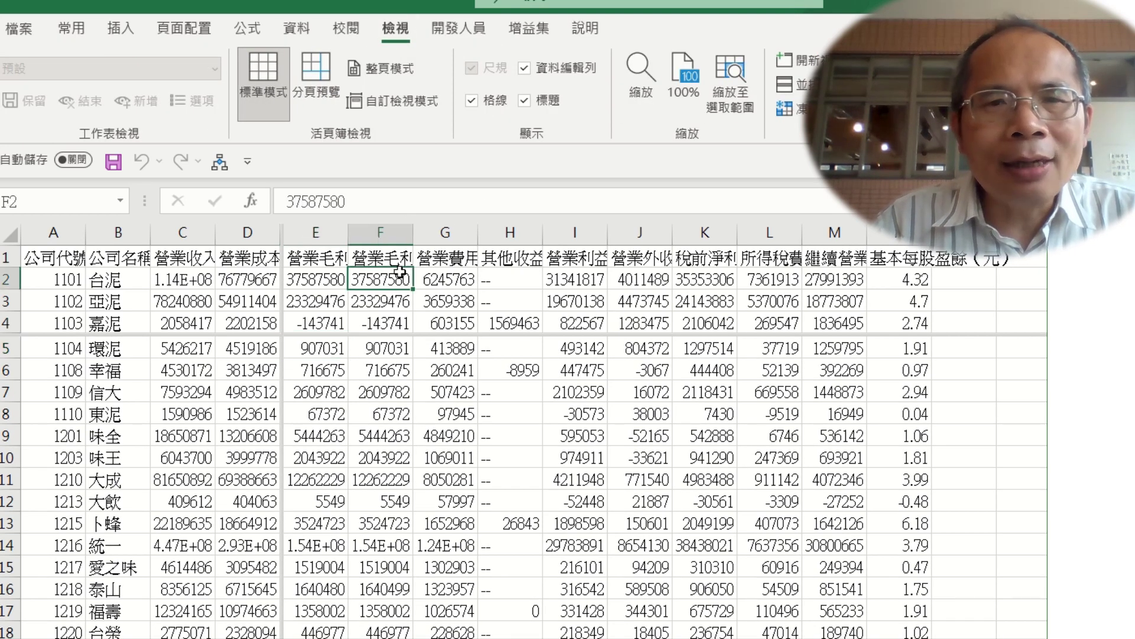
{"action": "left_click", "coordinate": [383, 438]}
{"action": "left_click", "coordinate": [395, 496]}
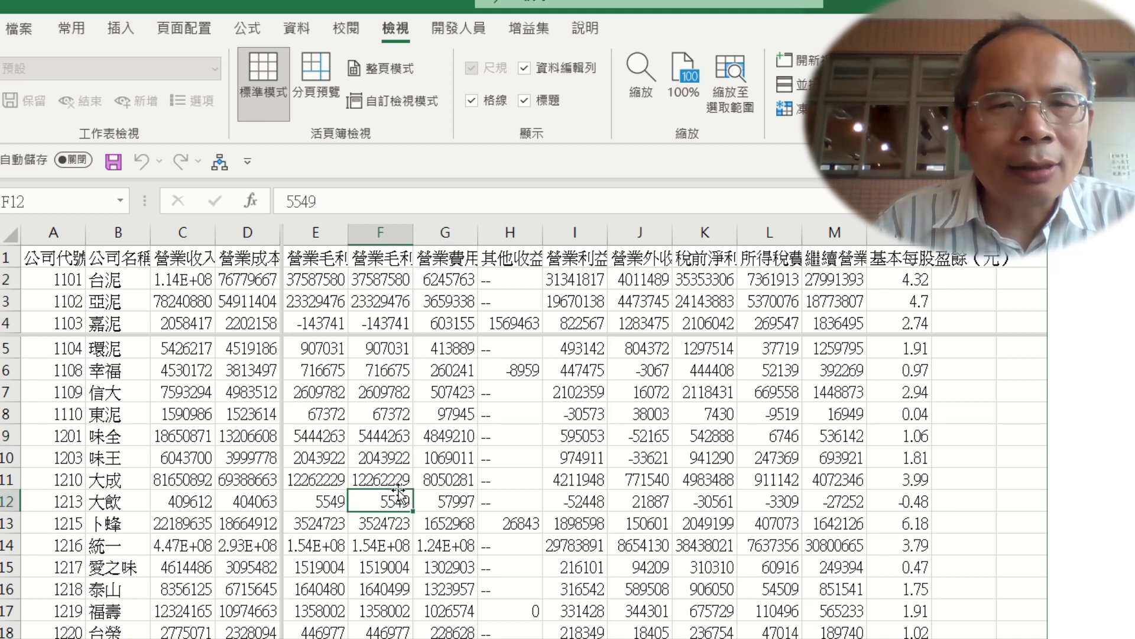
{"action": "left_click", "coordinate": [911, 465]}
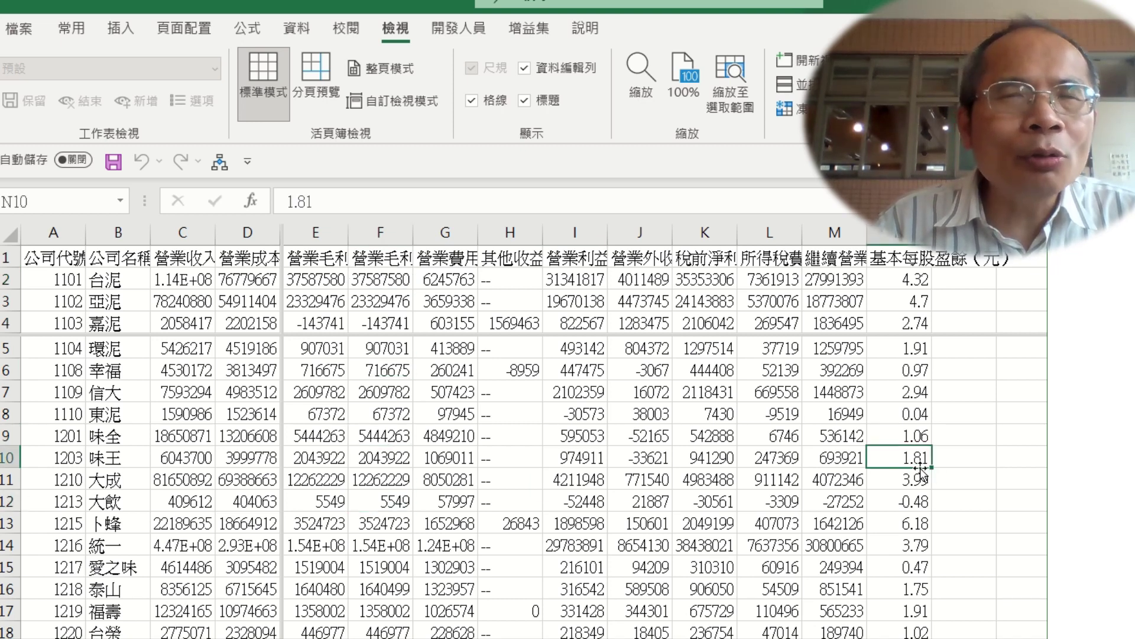
{"action": "key", "text": "Right"}
{"action": "key", "text": "Right"}
{"action": "key", "text": "Right"}
{"action": "key", "text": "Right"}
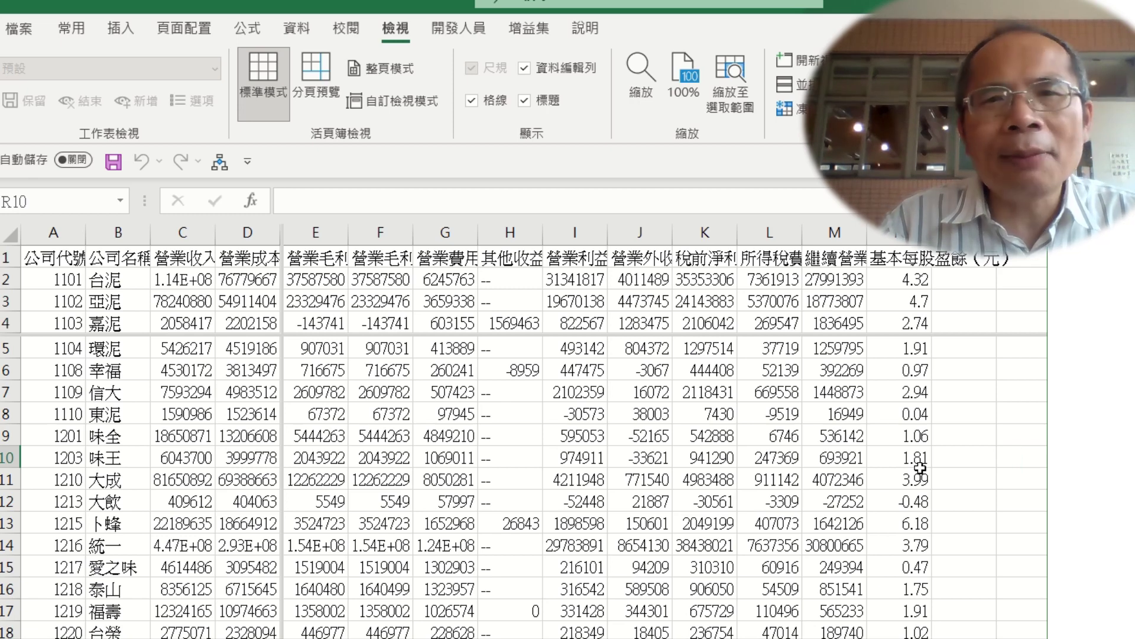
{"action": "key", "text": "Right"}
{"action": "key", "text": "Right"}
{"action": "key", "text": "Right"}
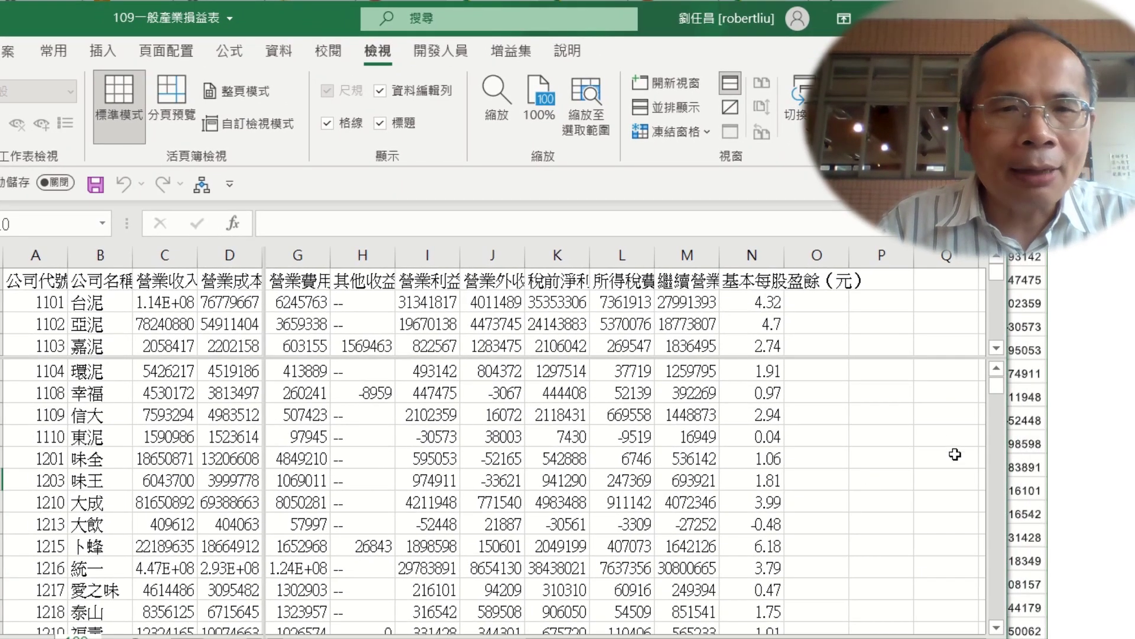
Step: Move the horizontal pane split up one row so the upper pane holds only the headers and two companies
{"action": "left_click", "coordinate": [934, 432]}
{"action": "left_click", "coordinate": [937, 368]}
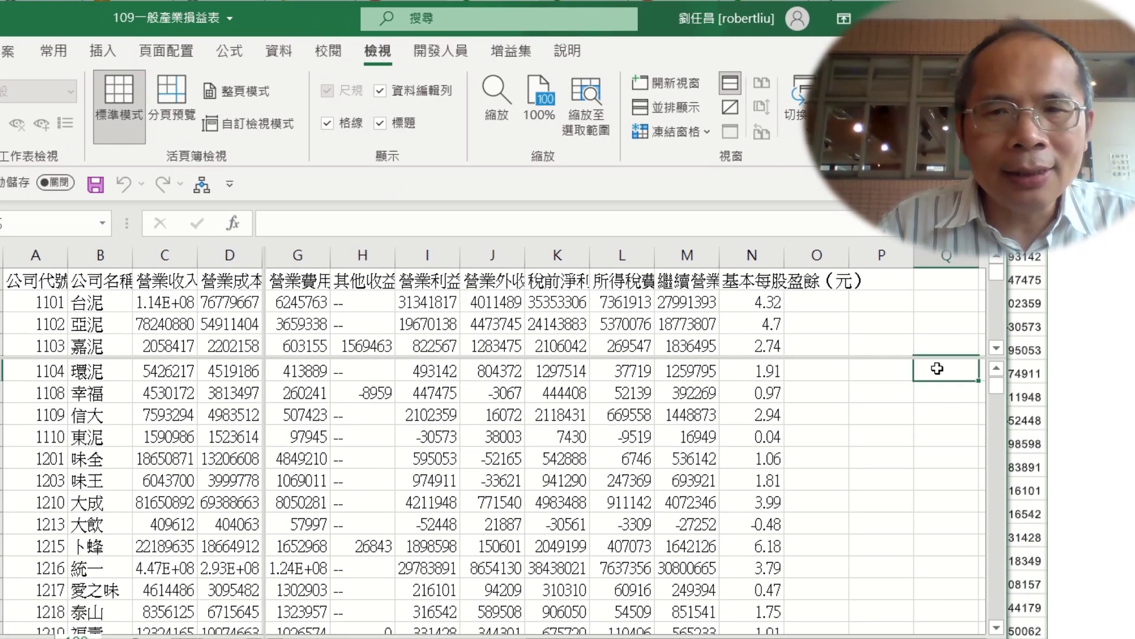
{"action": "left_click", "coordinate": [948, 419]}
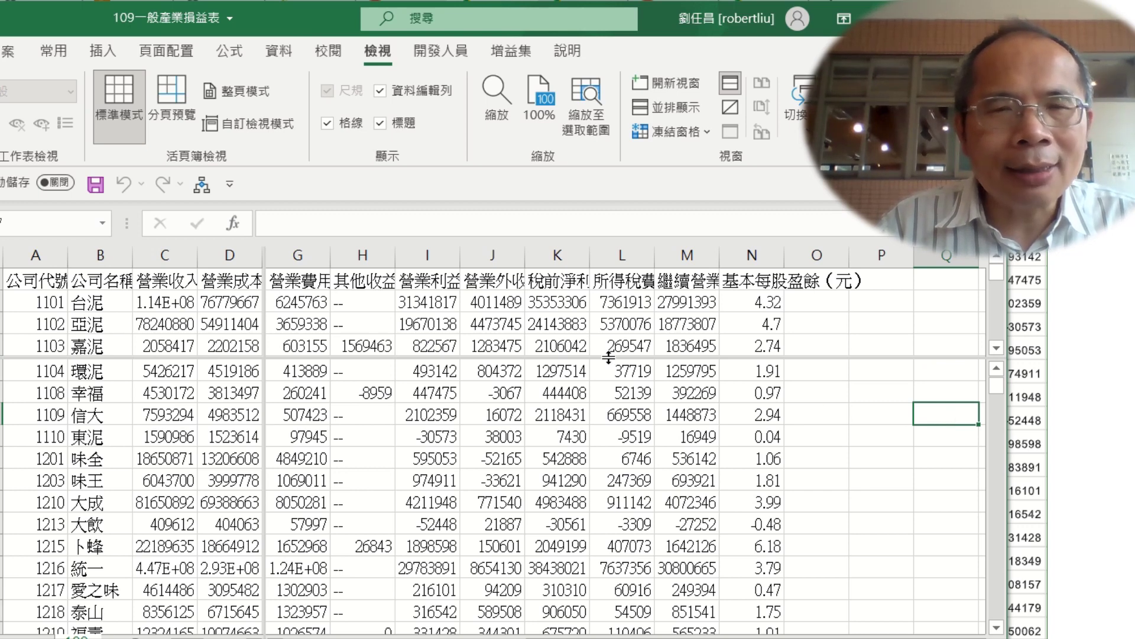
{"action": "left_click_drag", "start_coordinate": [605, 357], "coordinate": [604, 334]}
Step: Enter the note 再說一次 in cell P6, beside the 幸福 row
{"action": "left_click", "coordinate": [893, 463]}
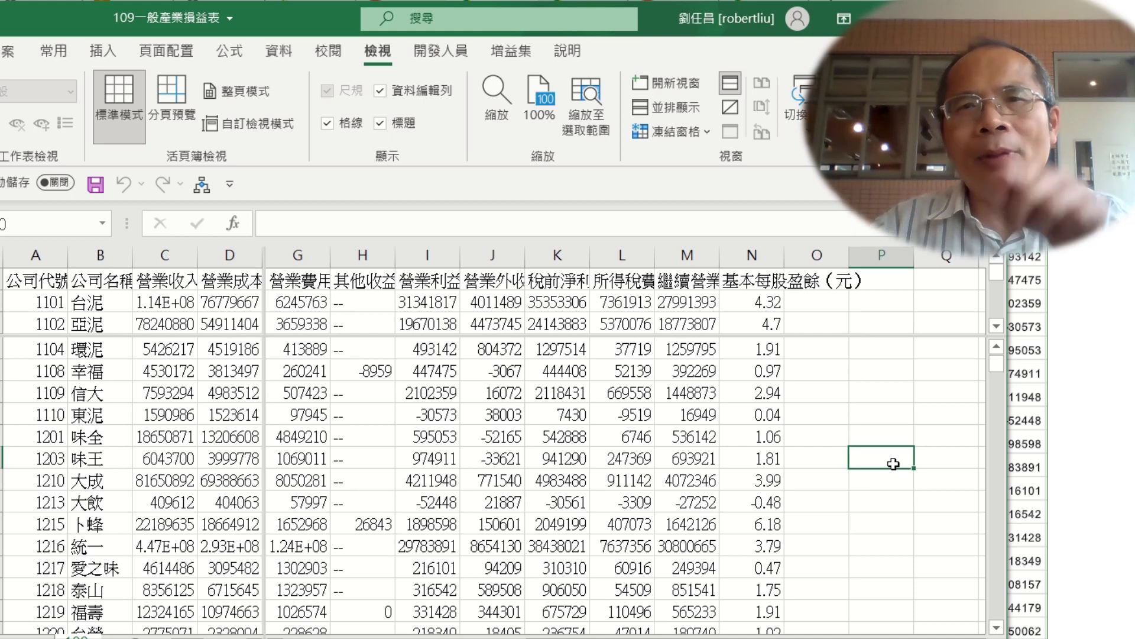
{"action": "key", "text": "Up"}
{"action": "key", "text": "Up"}
{"action": "key", "text": "Up"}
{"action": "key", "text": "Up"}
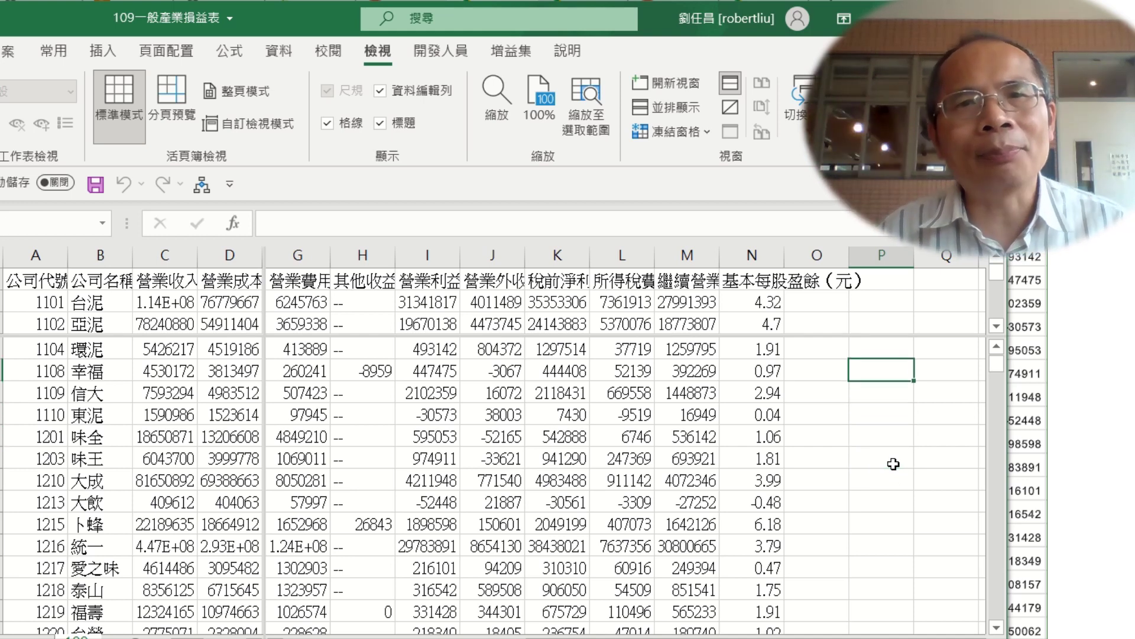
{"action": "type", "text": "在"}
{"action": "type", "text": "說一"}
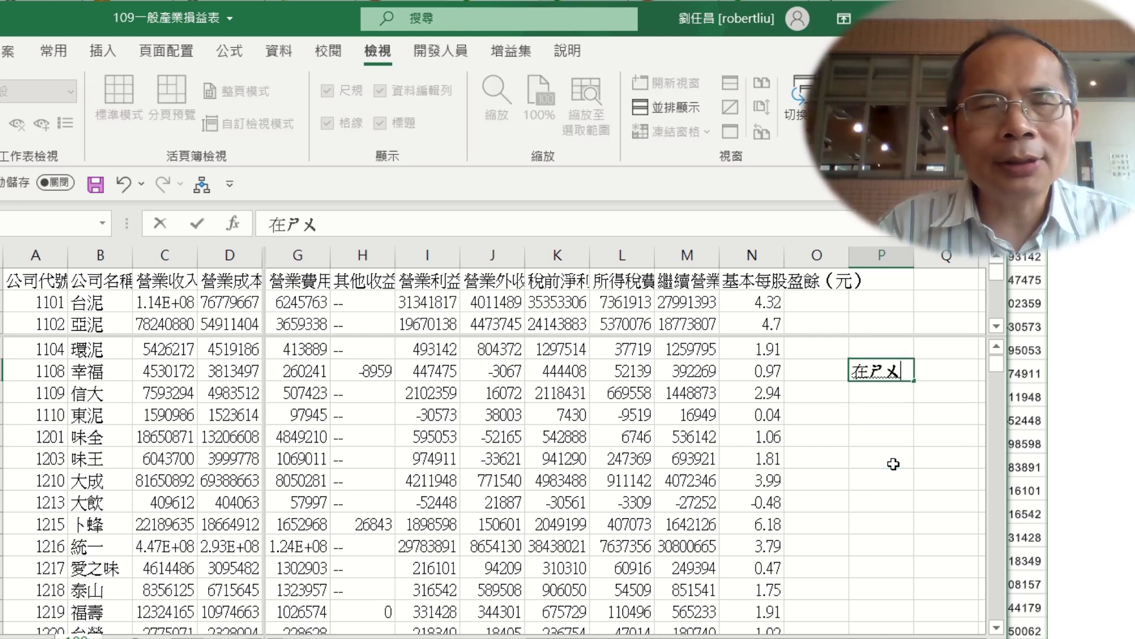
{"action": "type", "text": "次"}
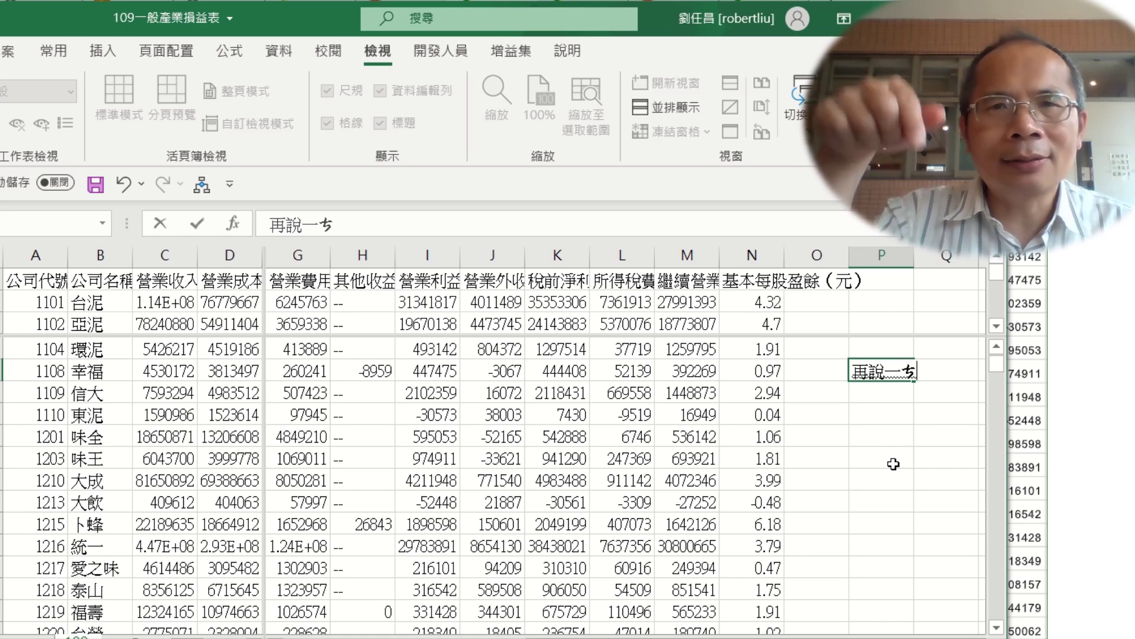
{"action": "key", "text": "Return"}
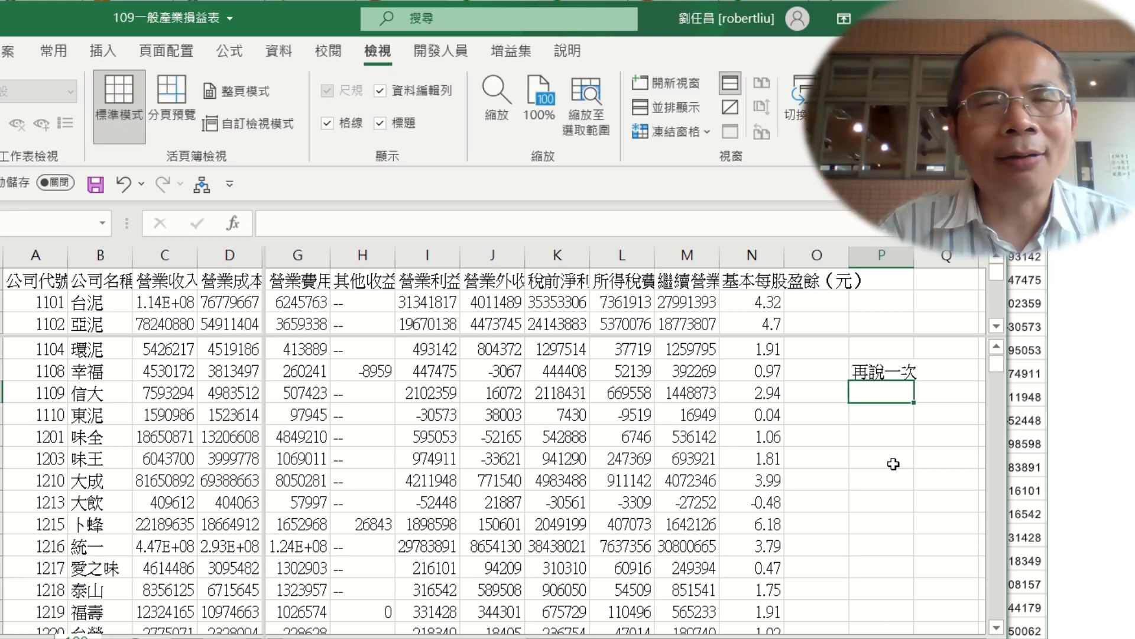
Step: Enter the note 按下CTRL加上往下箭頭 in cell P7, directly below 再說一次
{"action": "type", "text": "按下"}
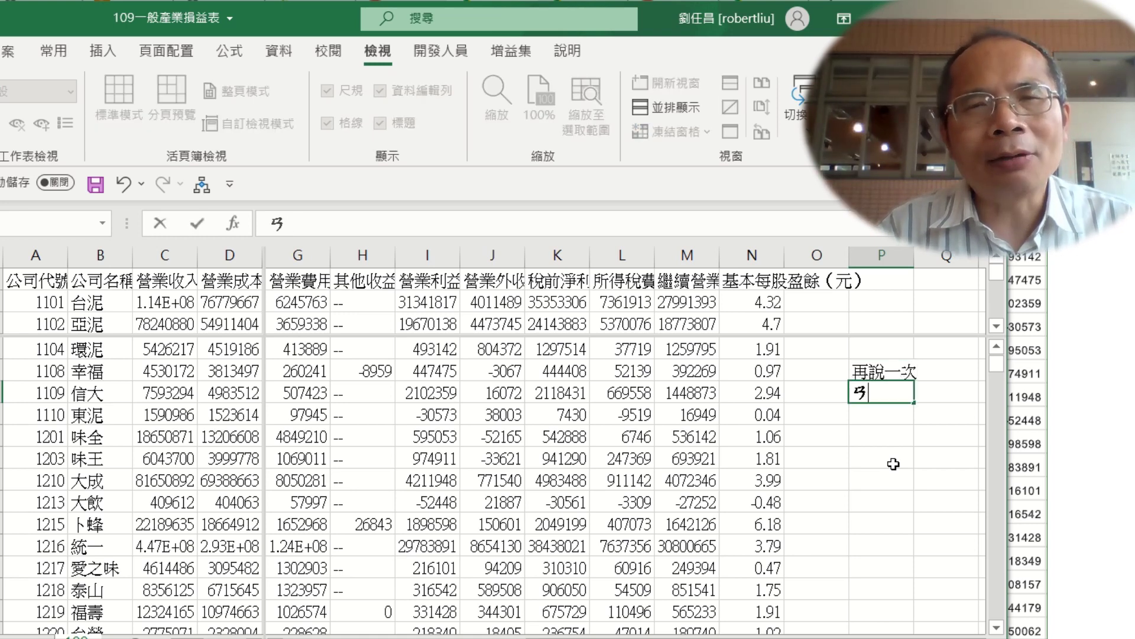
{"action": "type", "text": "C"}
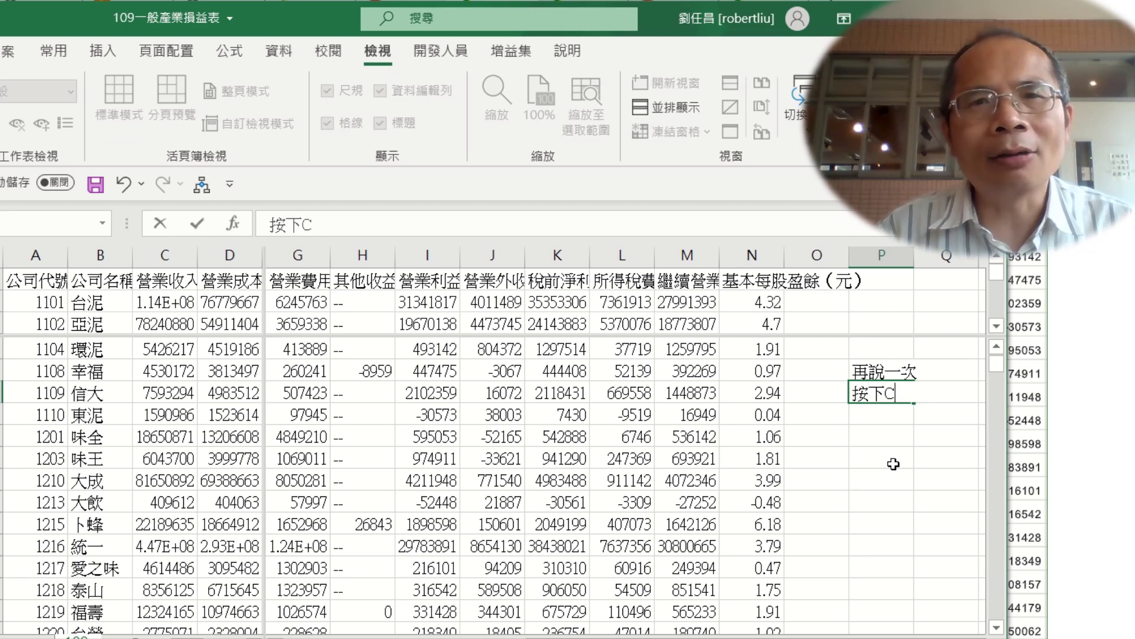
{"action": "type", "text": "tr"}
{"action": "key", "text": "BackSpace"}
{"action": "key", "text": "BackSpace"}
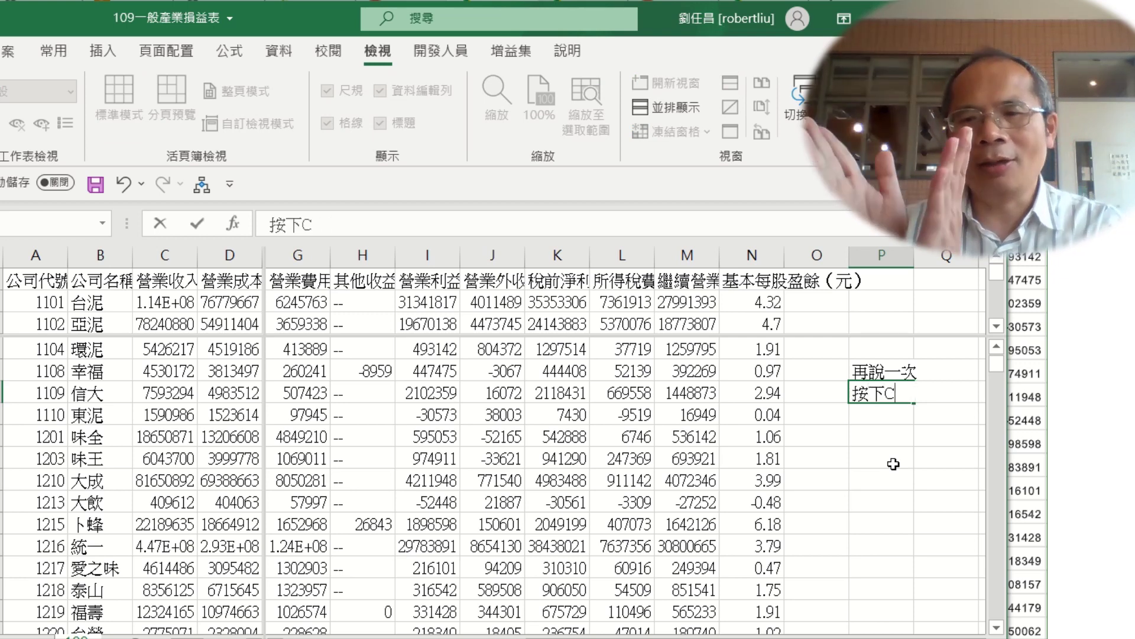
{"action": "type", "text": "TRL"}
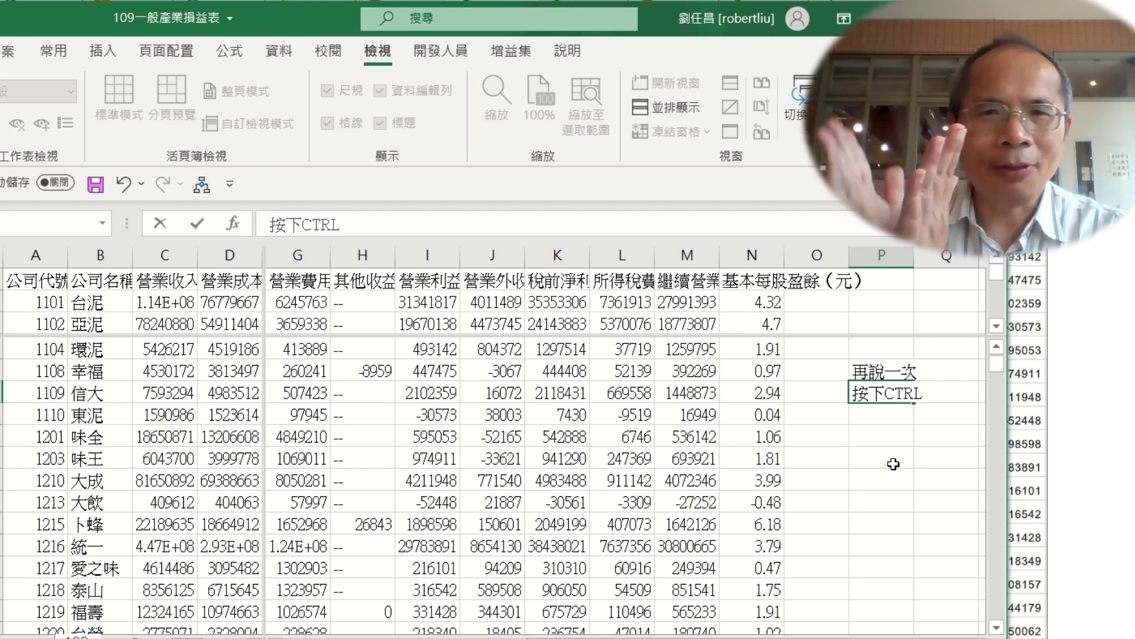
{"action": "type", "text": "加上"}
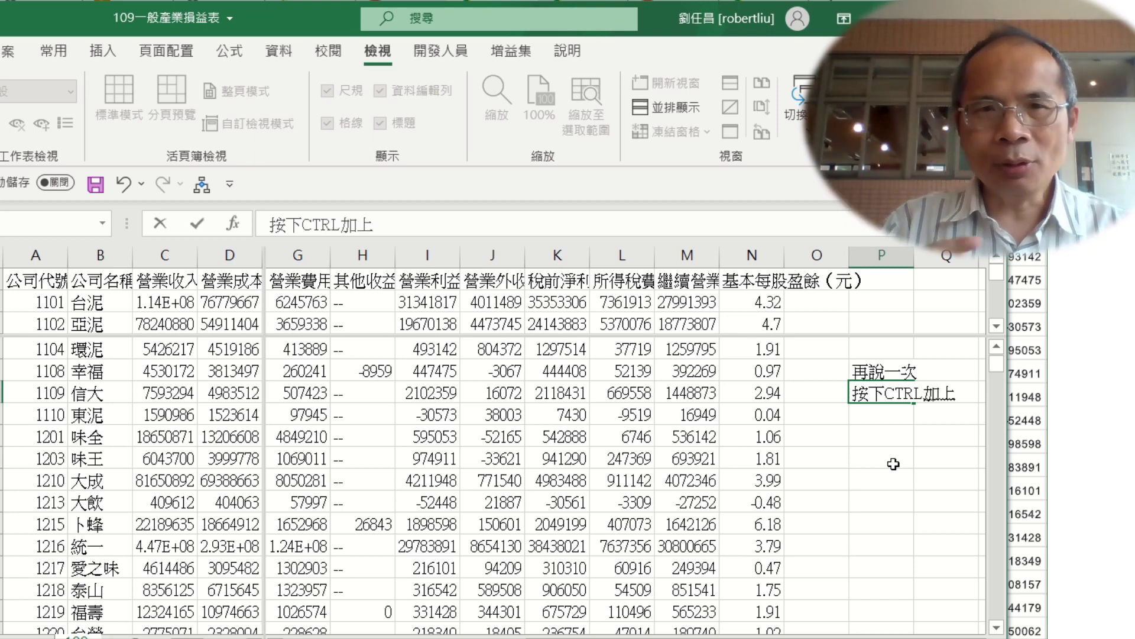
{"action": "type", "text": "往下"}
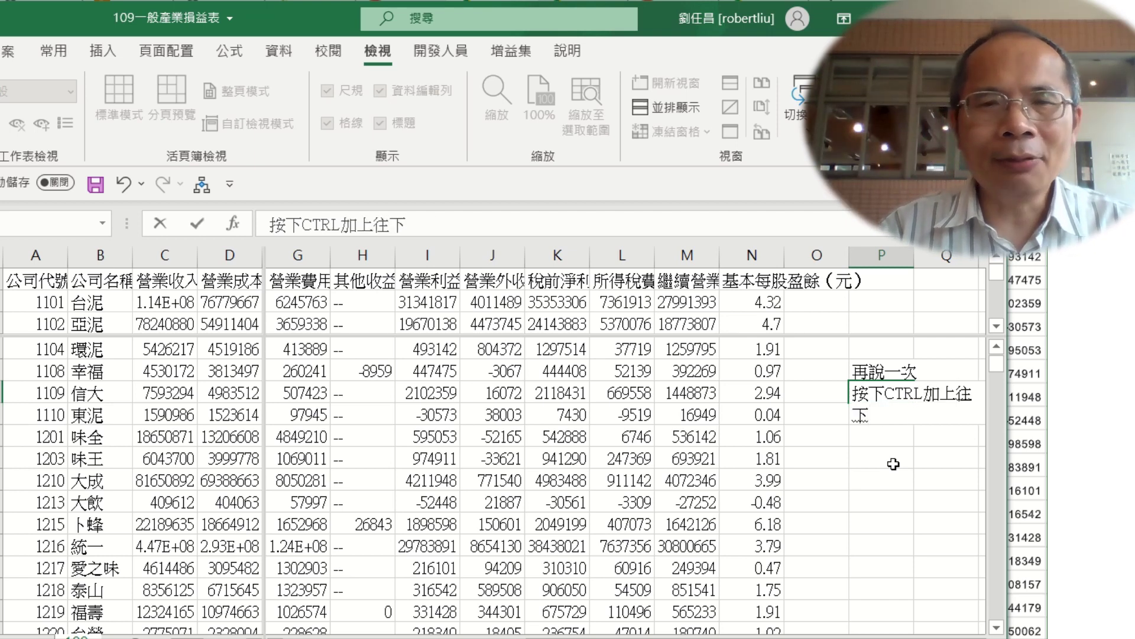
{"action": "type", "text": "箭頭"}
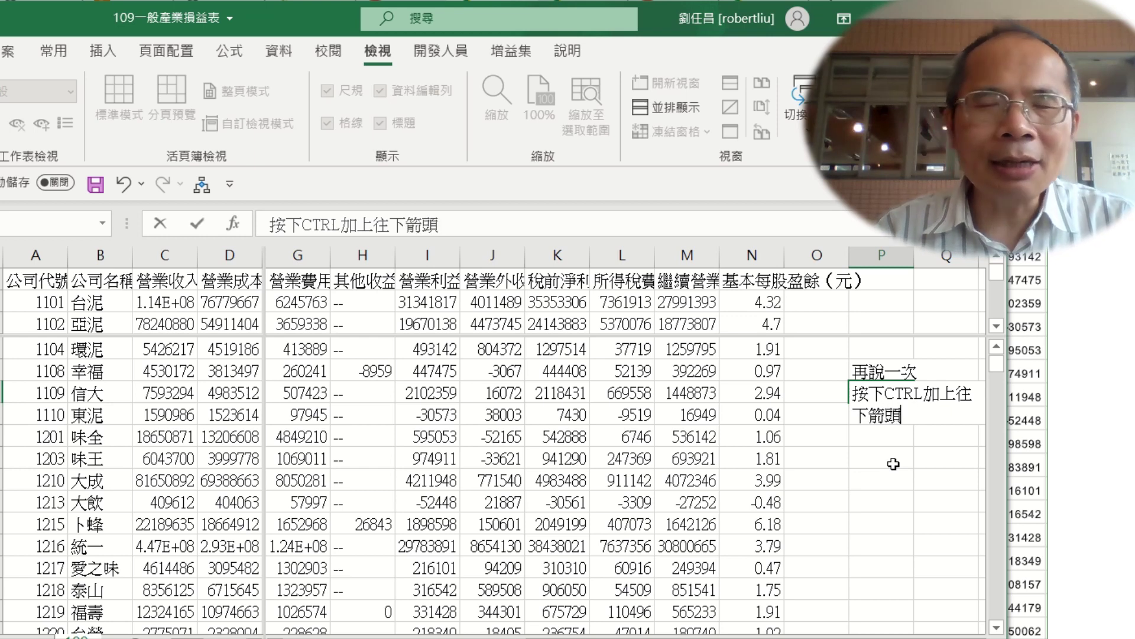
{"action": "key", "text": "Return"}
{"action": "key", "text": "Right"}
{"action": "key", "text": "Right"}
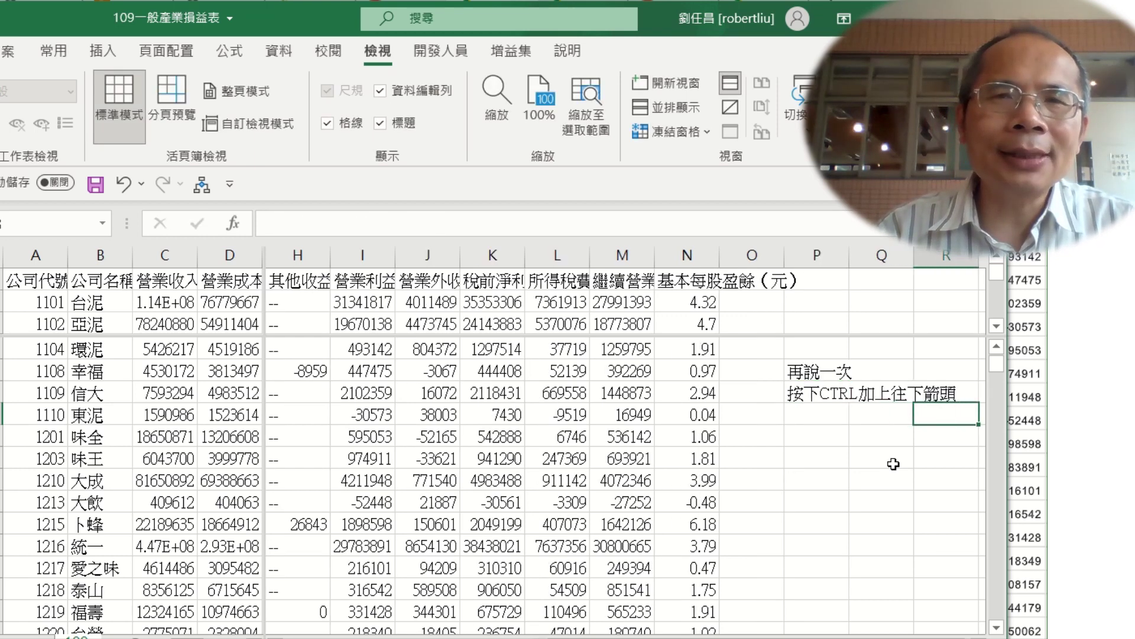
{"action": "key", "text": "Up"}
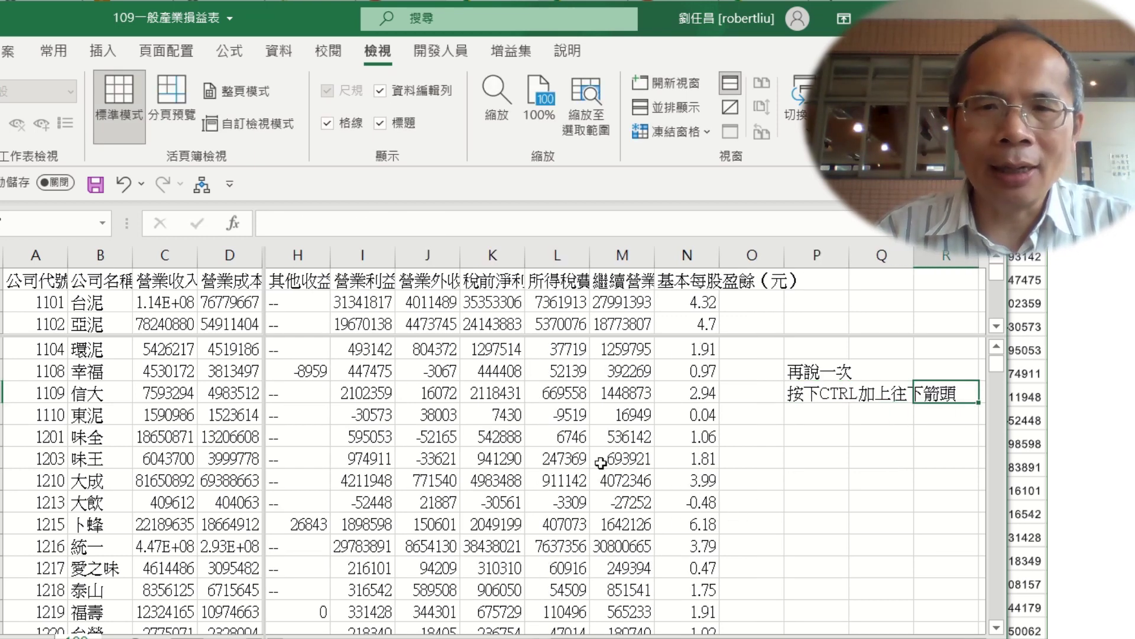
Step: Jump to the last row of the basic earnings per share column, select that row's company code, and bring the row numbers into view
{"action": "left_click", "coordinate": [703, 462]}
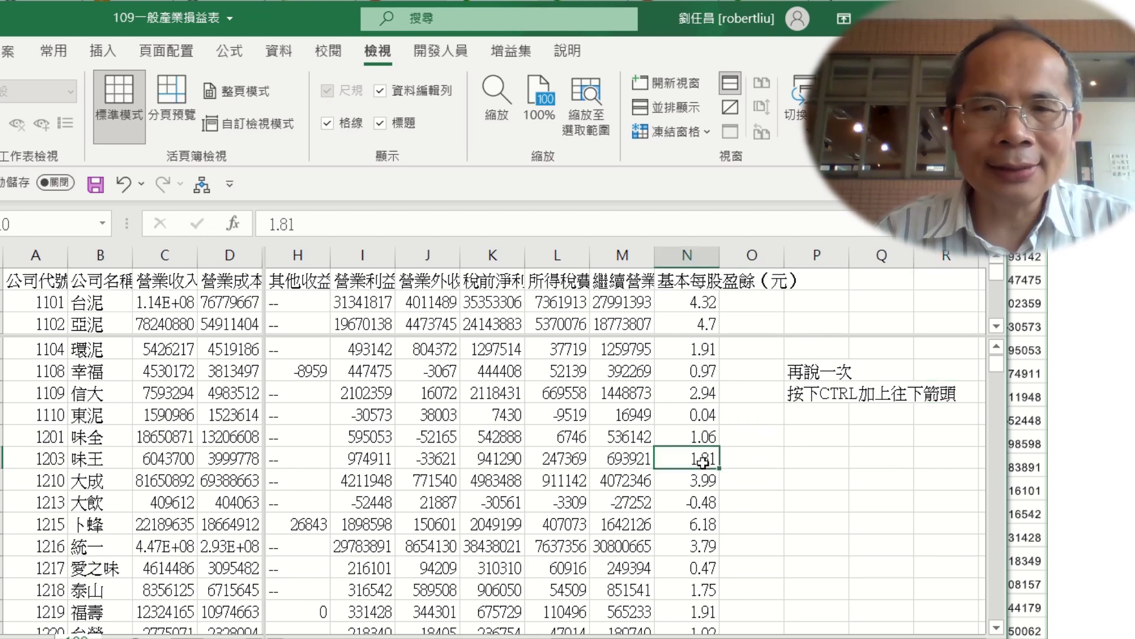
{"action": "key", "text": "ctrl+Down"}
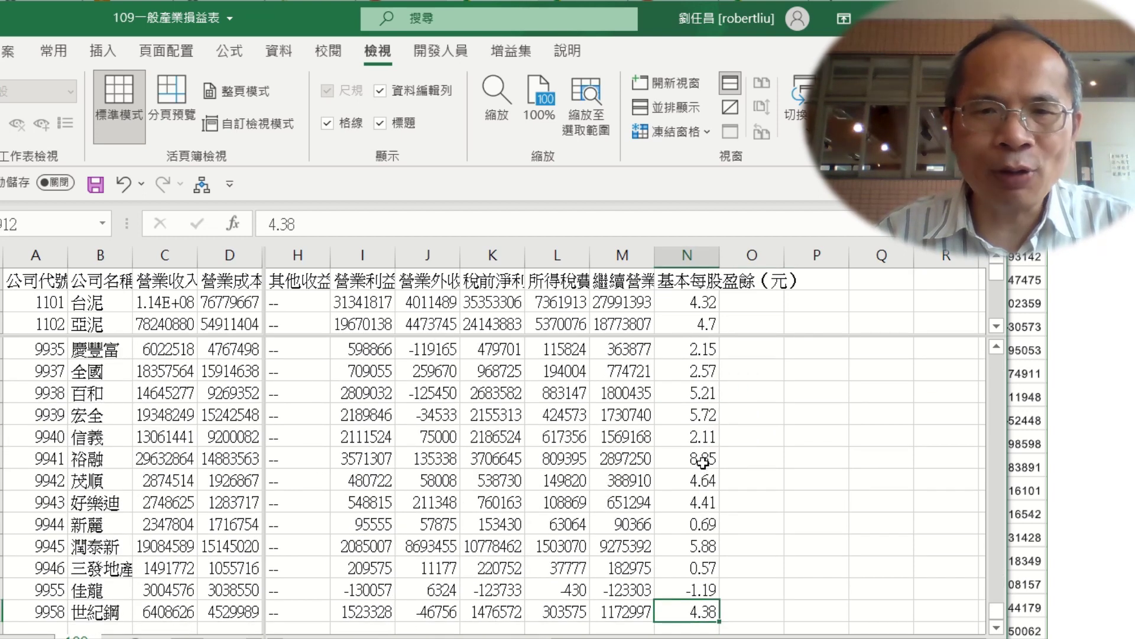
{"action": "scroll", "coordinate": [702, 463], "scroll_direction": "down", "scroll_amount": 1}
{"action": "key", "text": "Left"}
{"action": "key", "text": "Left"}
{"action": "key", "text": "Left"}
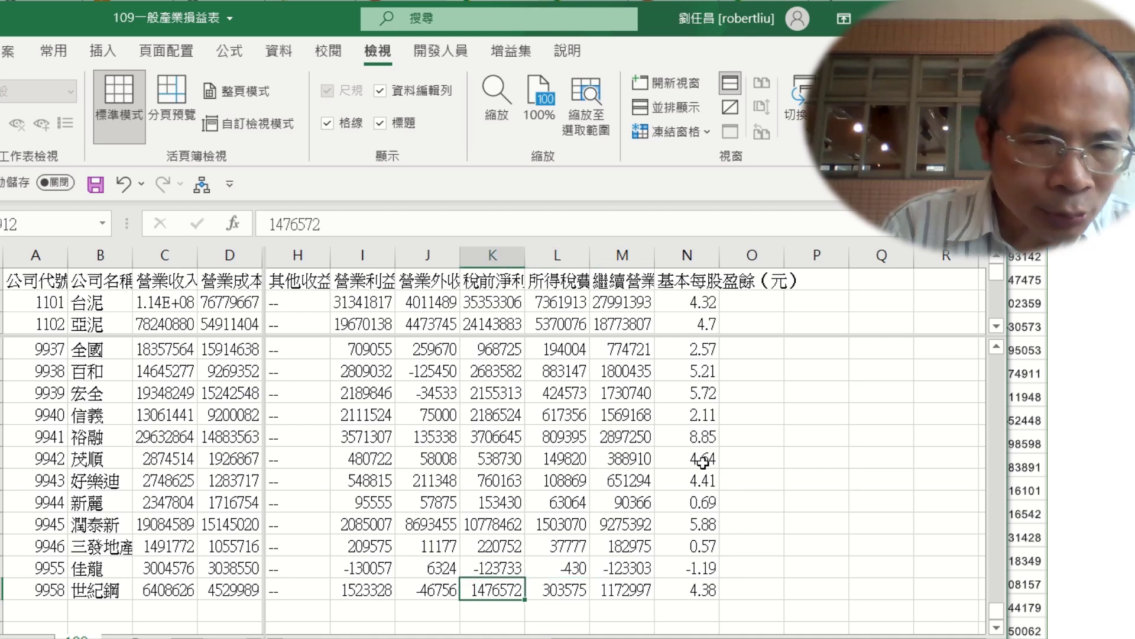
{"action": "left_click", "coordinate": [115, 584]}
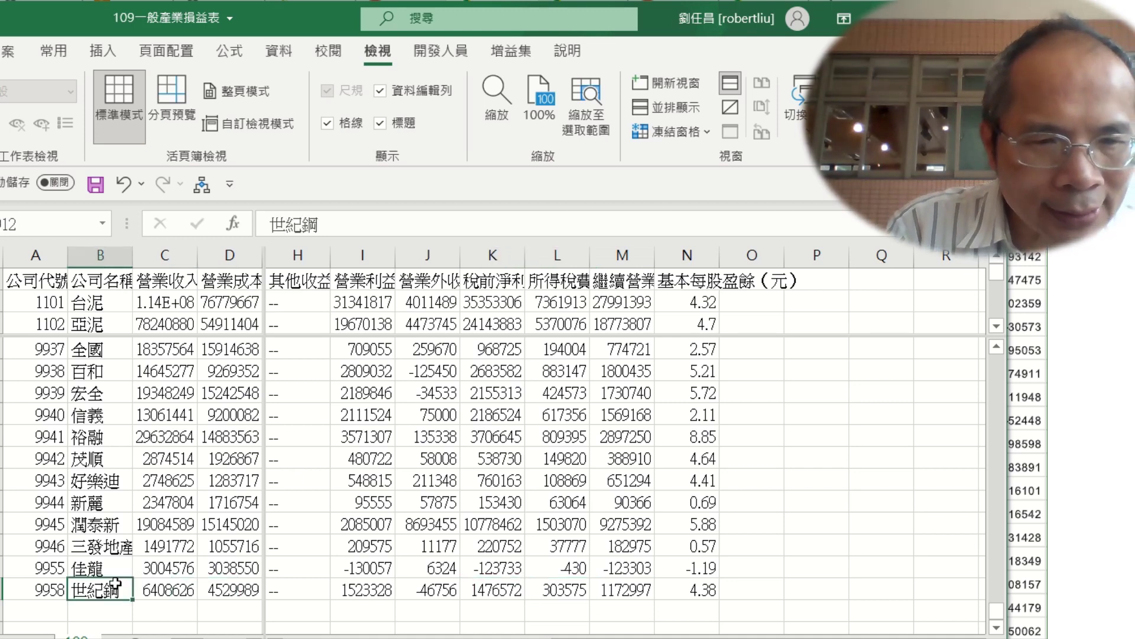
{"action": "key", "text": "Left"}
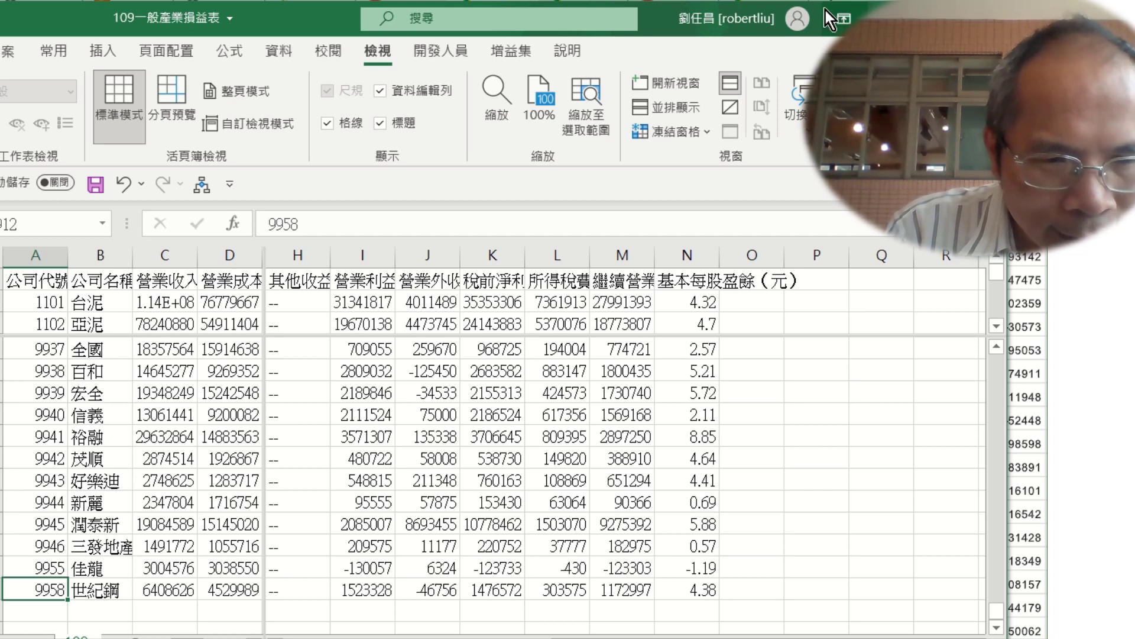
{"action": "left_click", "coordinate": [840, 12]}
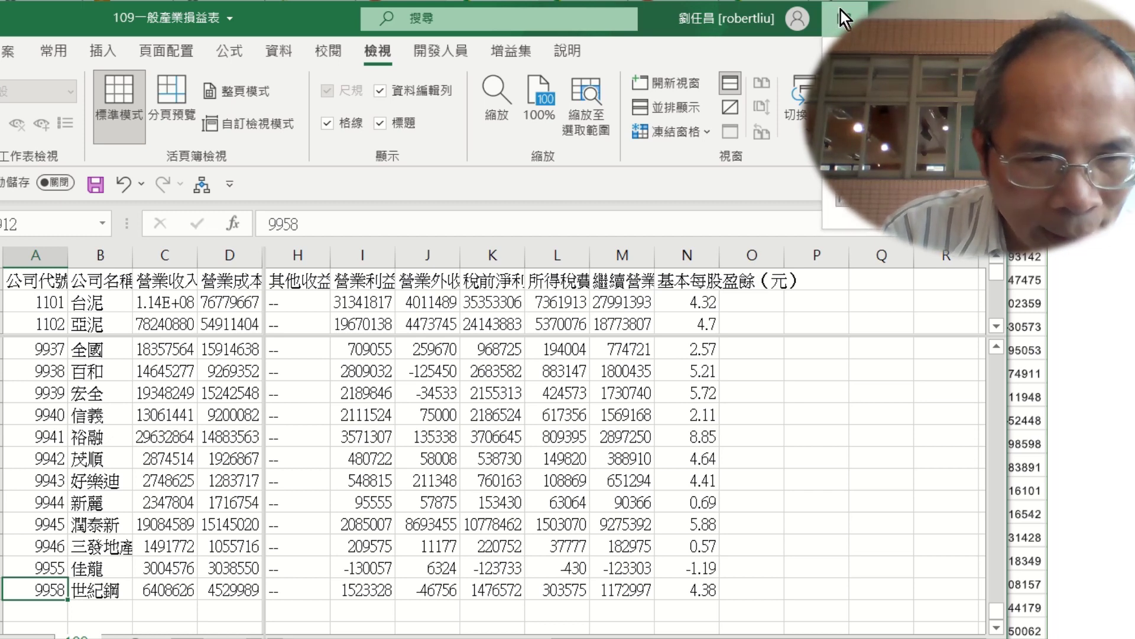
{"action": "left_click", "coordinate": [673, 17]}
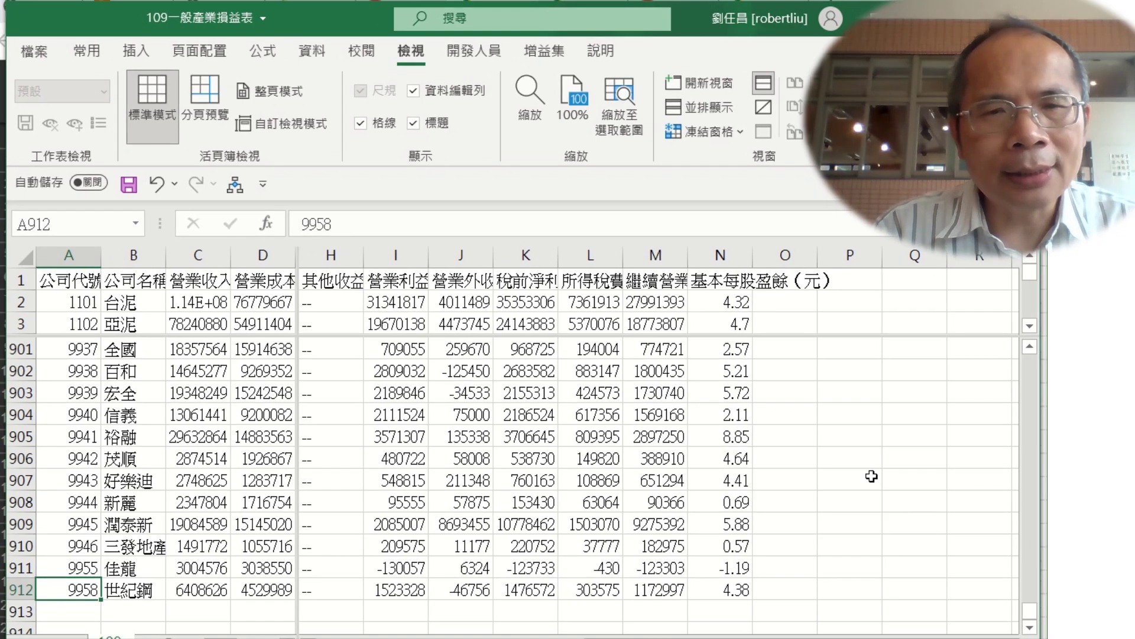
Step: Return to the notes in column P and enter 按下列號1再度按下插入 in cell P8
{"action": "left_click", "coordinate": [865, 465]}
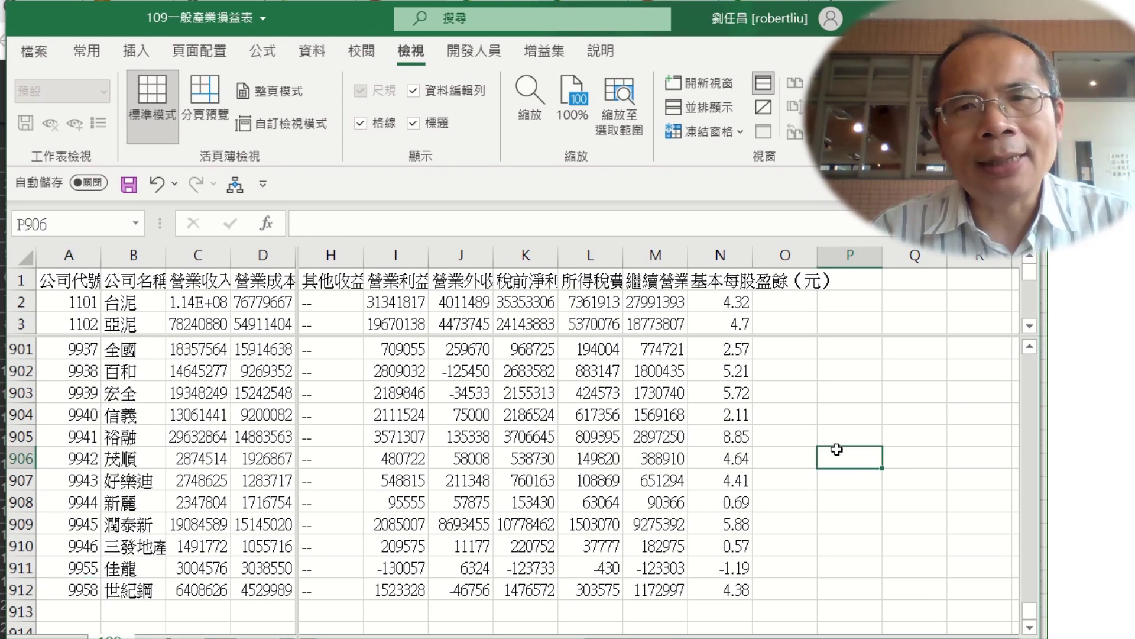
{"action": "key", "text": "ctrl+Up"}
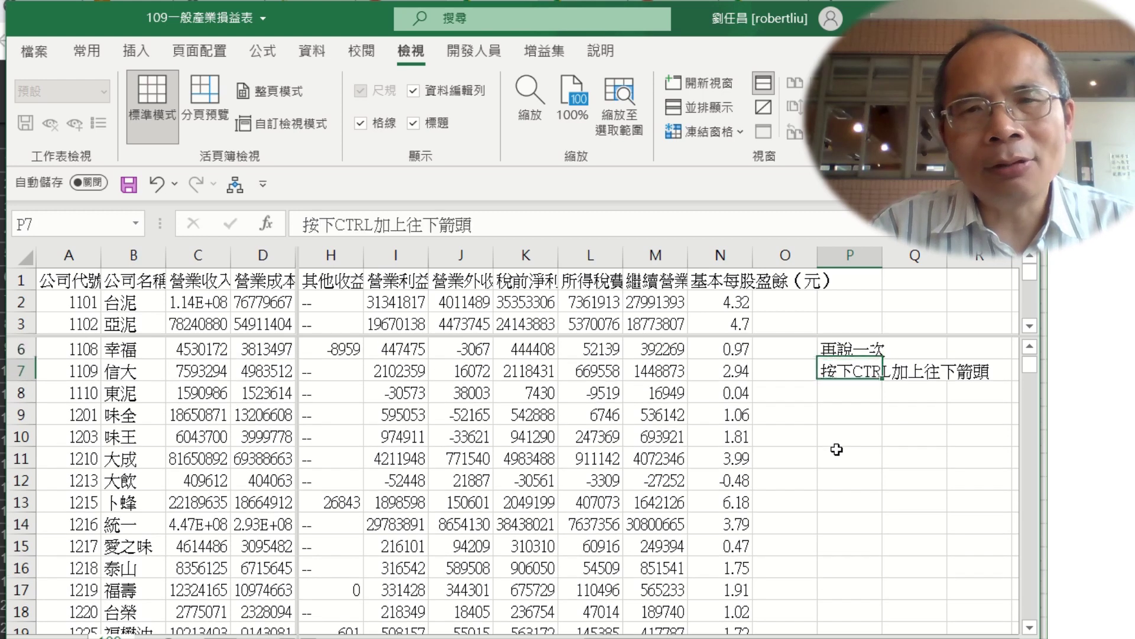
{"action": "key", "text": "Down"}
{"action": "type", "text": "按下"}
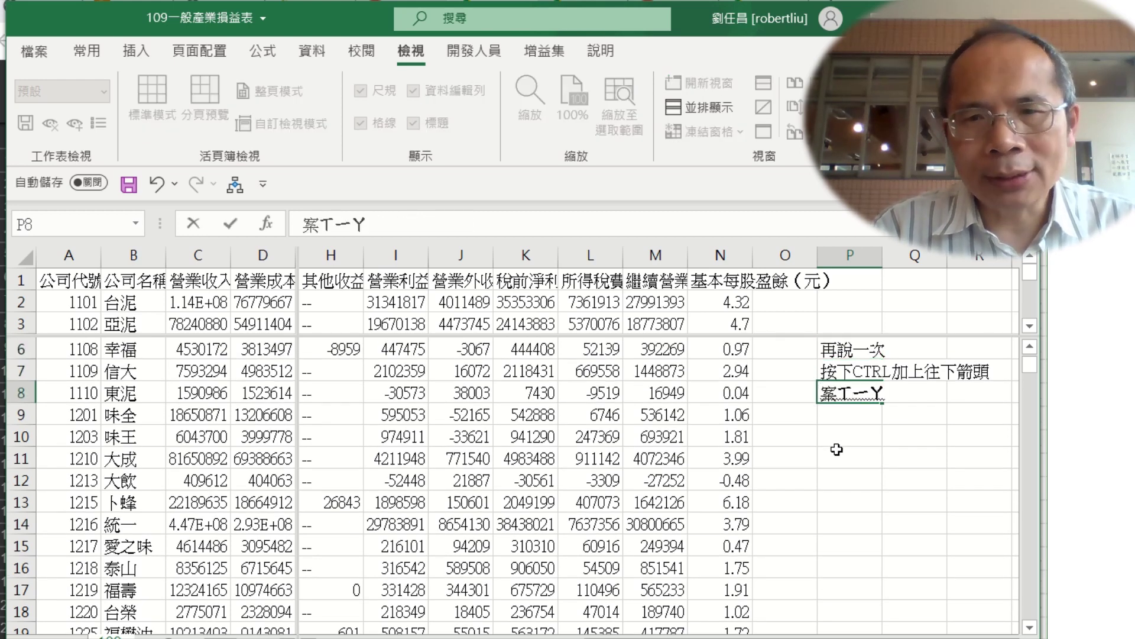
{"action": "key", "text": "Return"}
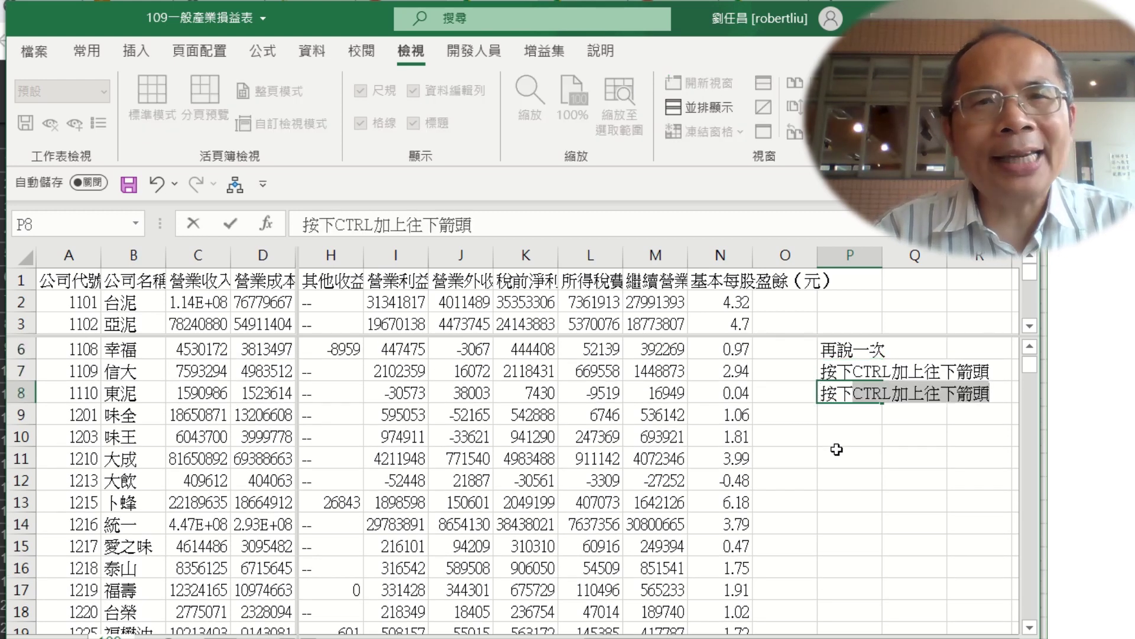
{"action": "type", "text": "列號"}
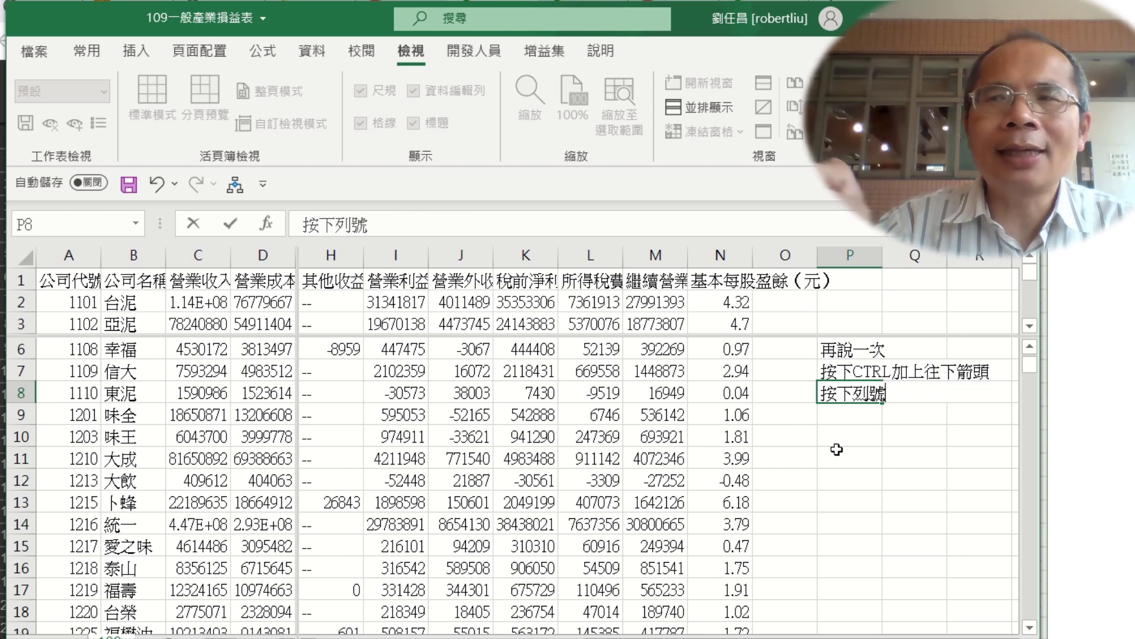
{"action": "key", "text": "Return"}
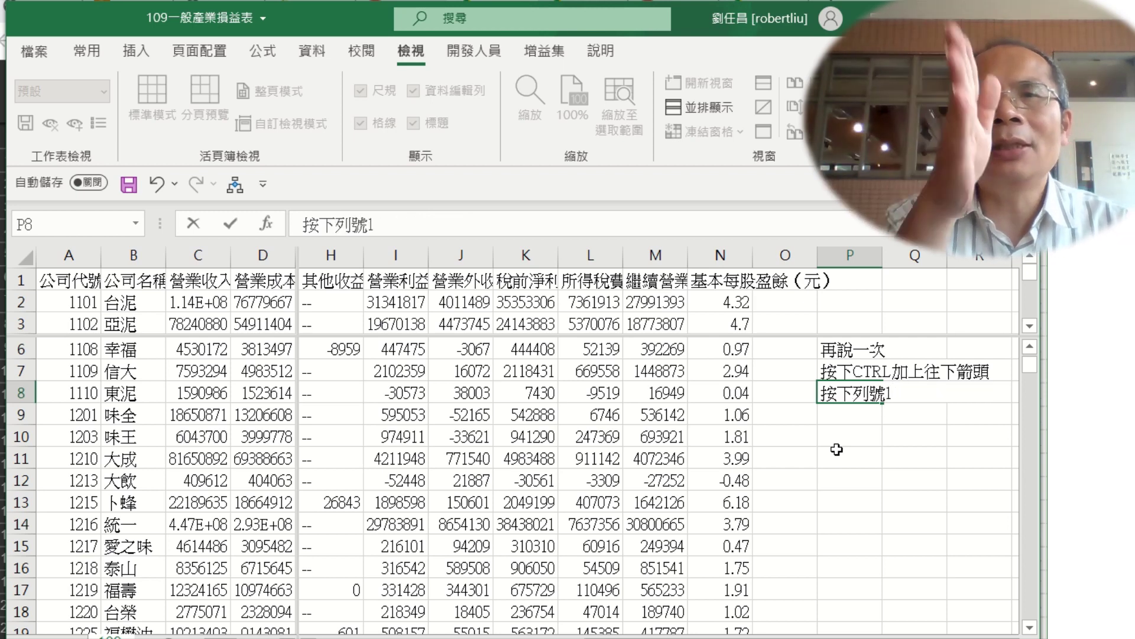
{"action": "type", "text": "1y942"}
{"action": "key", "text": "BackSpace"}
{"action": "key", "text": "BackSpace"}
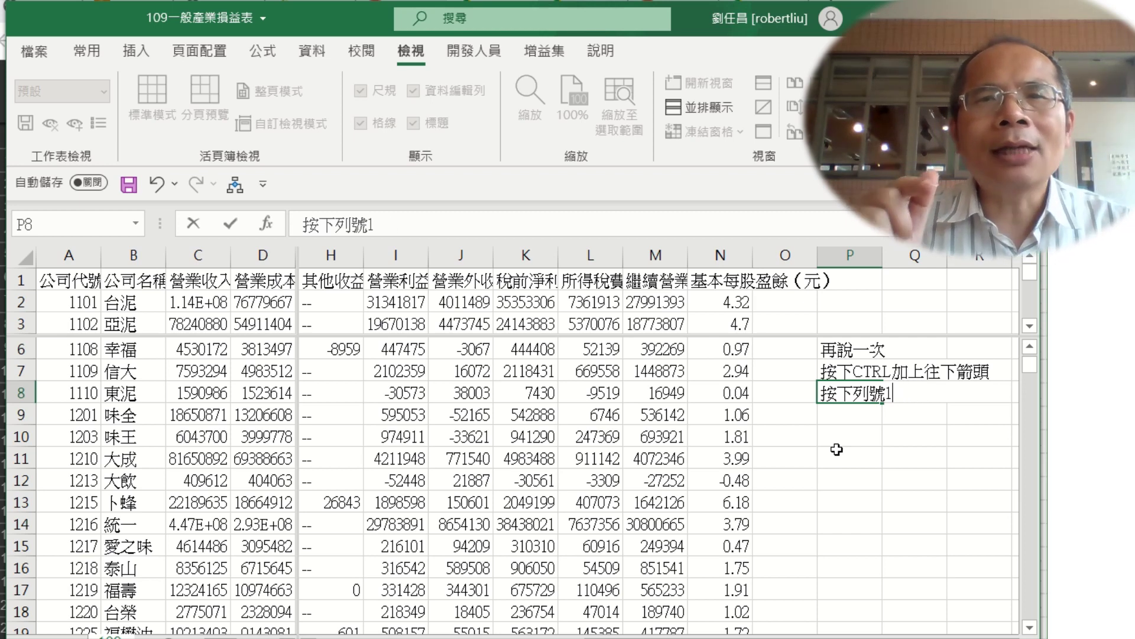
{"action": "type", "text": "再度案"}
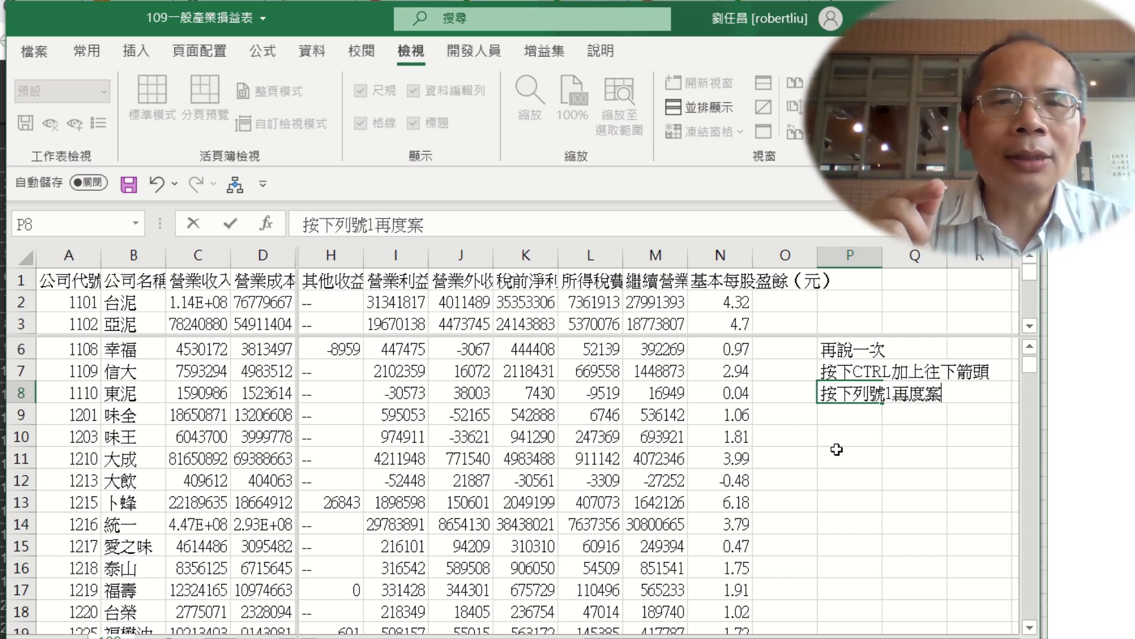
{"action": "key", "text": "BackSpace"}
{"action": "type", "text": "按下"}
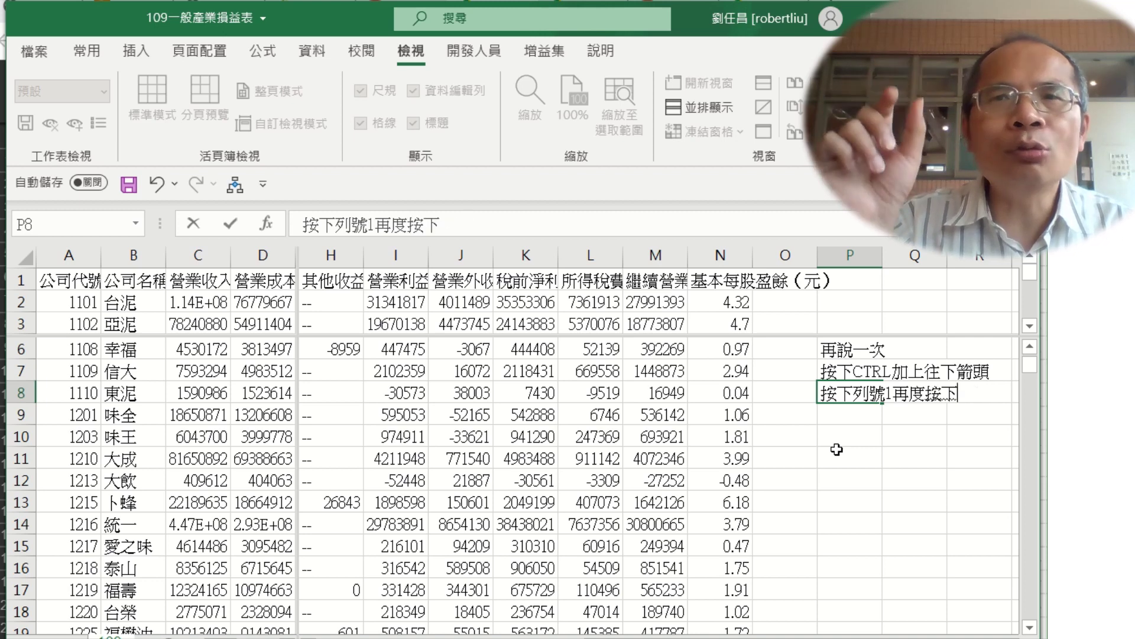
{"action": "type", "text": "插入"}
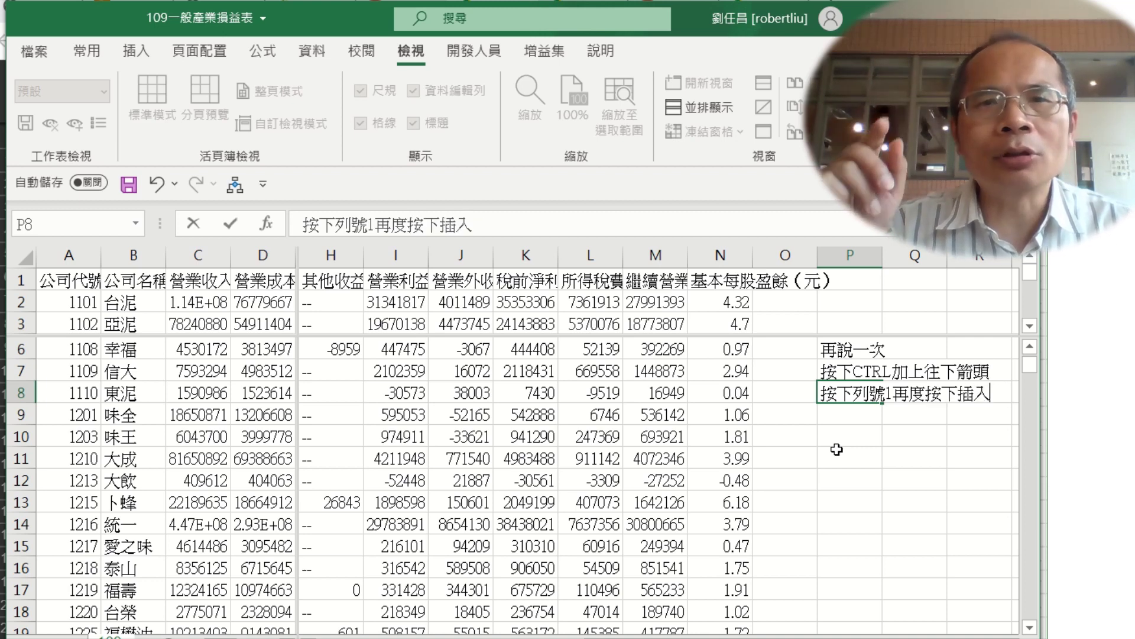
{"action": "key", "text": "Return"}
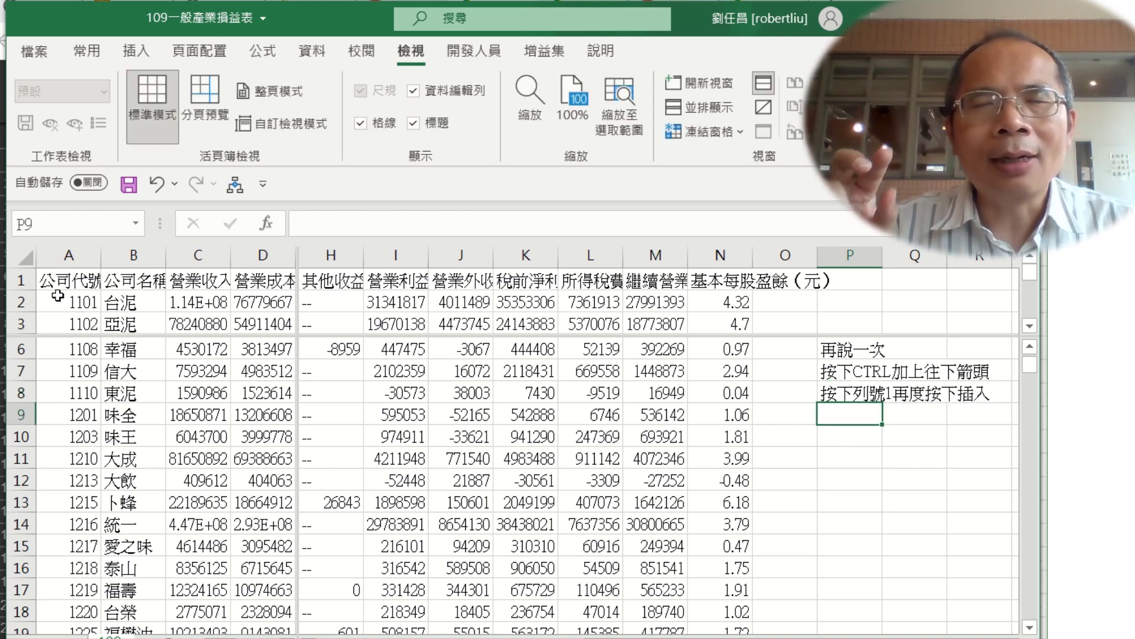
Step: Insert two blank rows above the header row of the income statement sheet
{"action": "left_click", "coordinate": [18, 280]}
{"action": "right_click", "coordinate": [21, 283]}
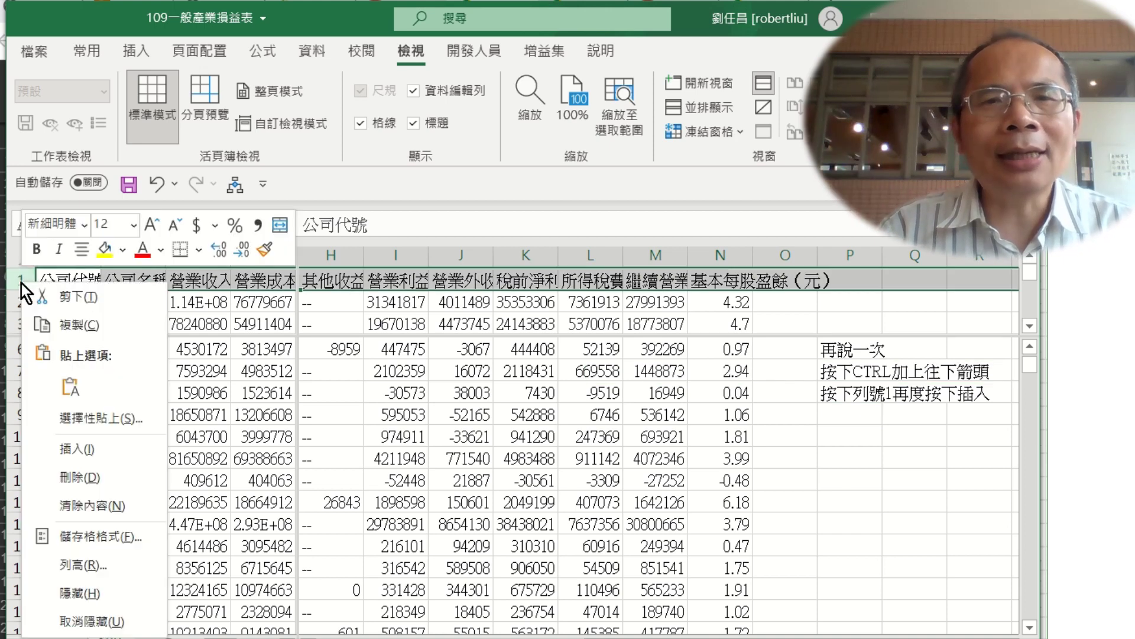
{"action": "left_click", "coordinate": [100, 451]}
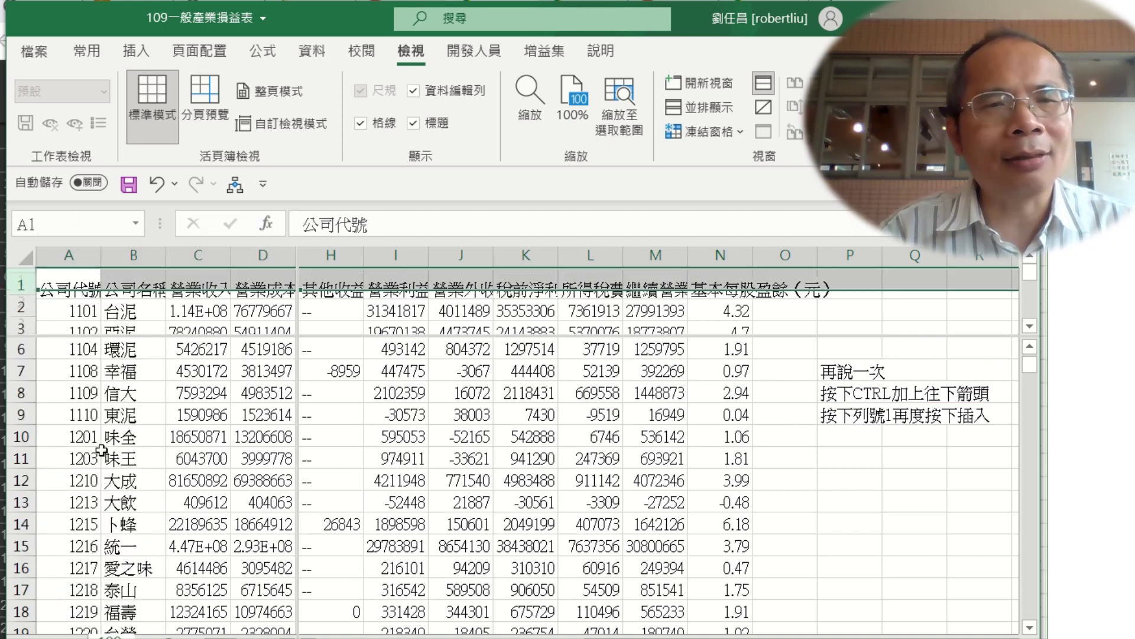
{"action": "right_click", "coordinate": [18, 282]}
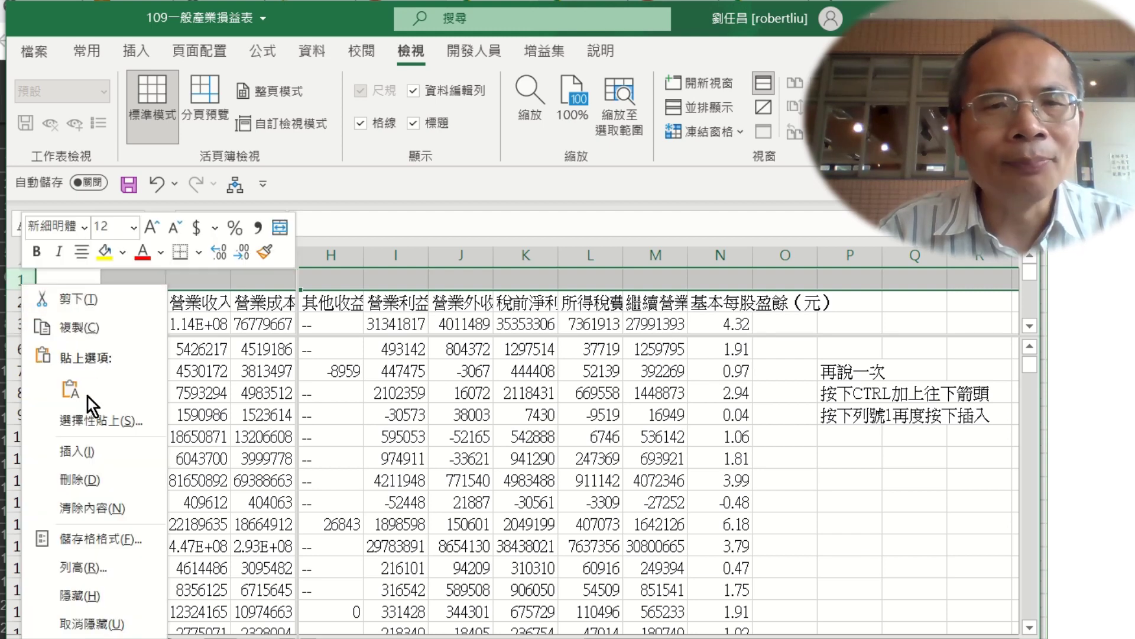
{"action": "left_click", "coordinate": [93, 448]}
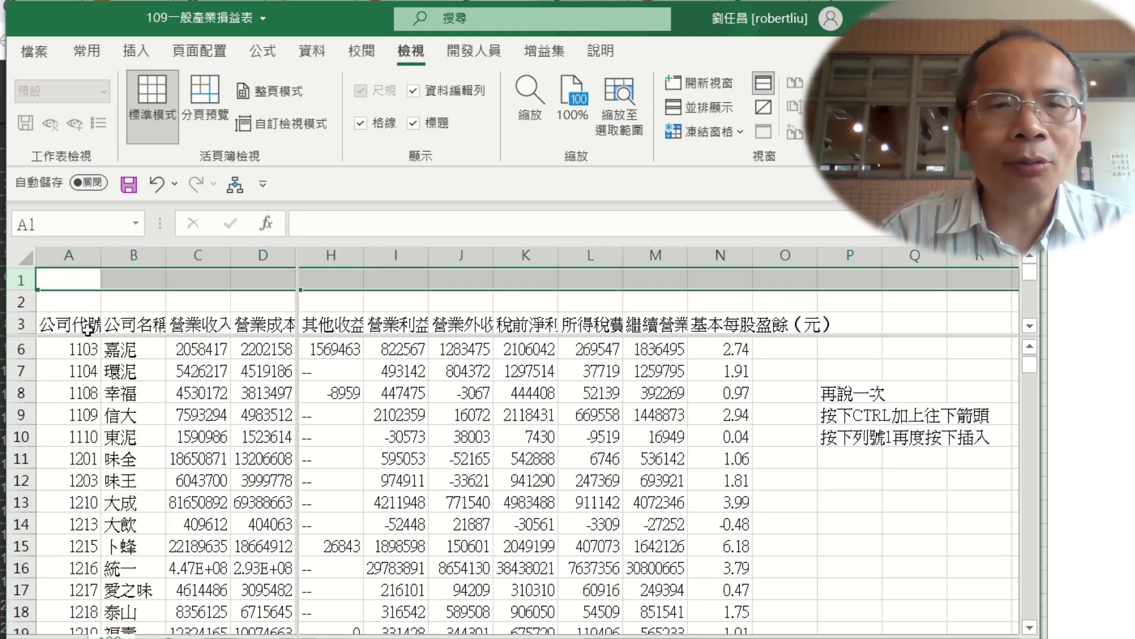
Step: Enter the title 寫上自己的名字 followed by the author's full name in cell A1
{"action": "left_click", "coordinate": [74, 280]}
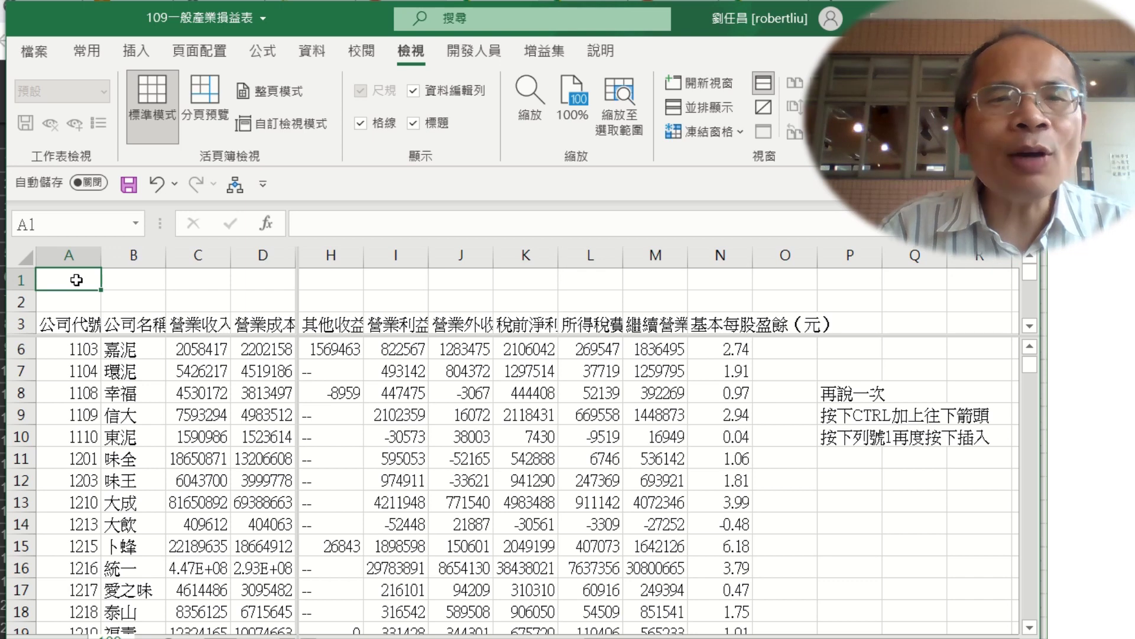
{"action": "type", "text": "寫上自"}
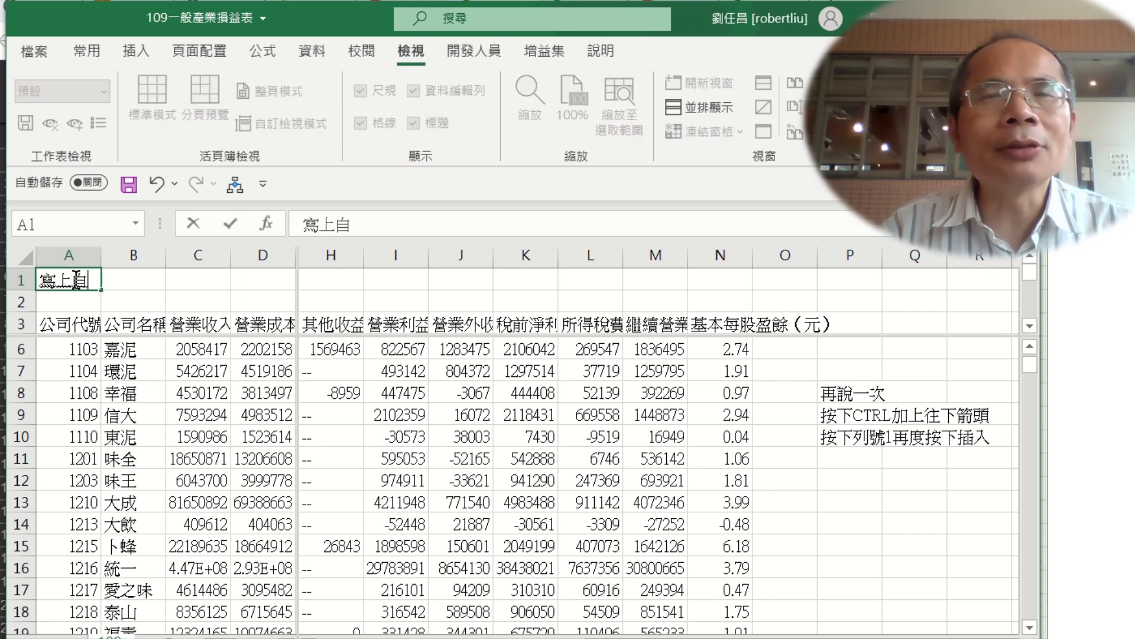
{"action": "type", "text": "己的名"}
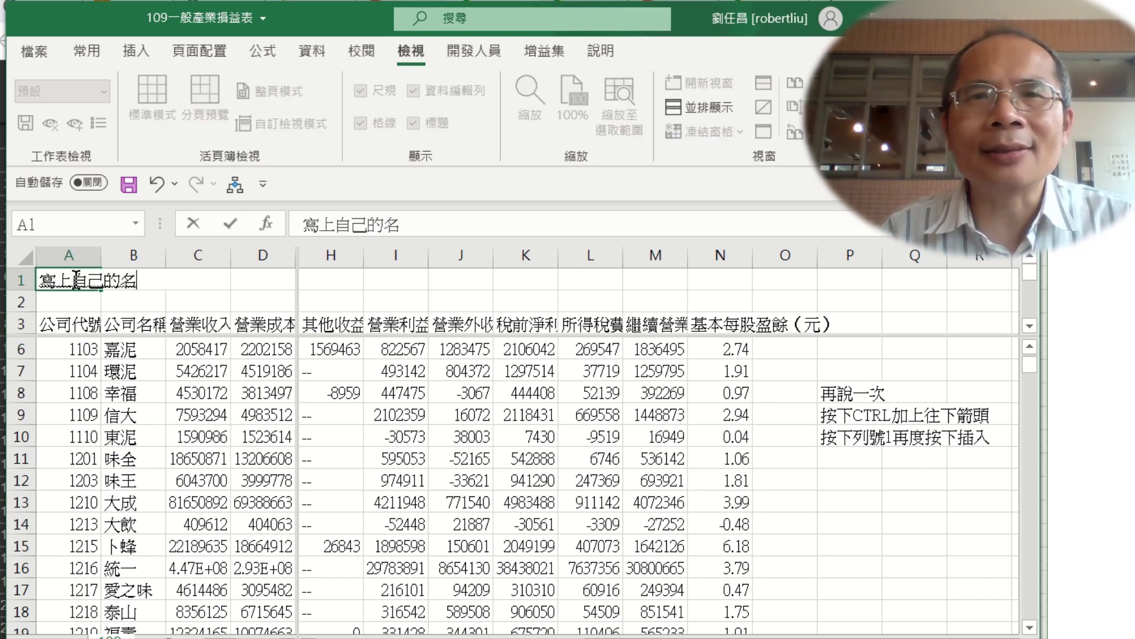
{"action": "type", "text": "字留"}
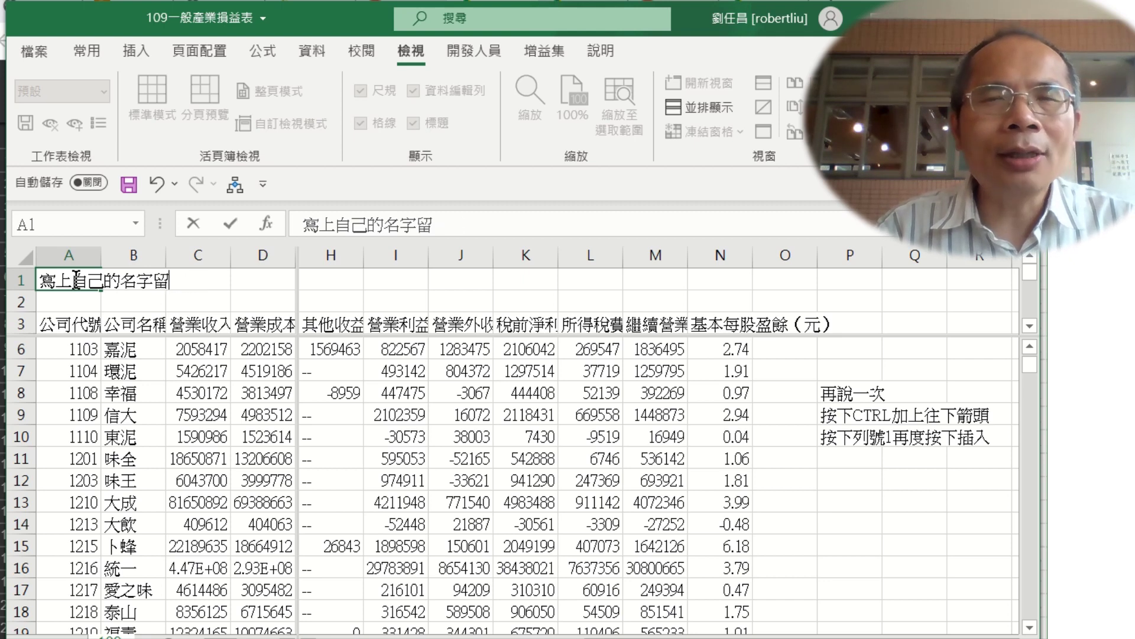
{"action": "key", "text": "BackSpace"}
{"action": "type", "text": "劉任ㄔㄤ"}
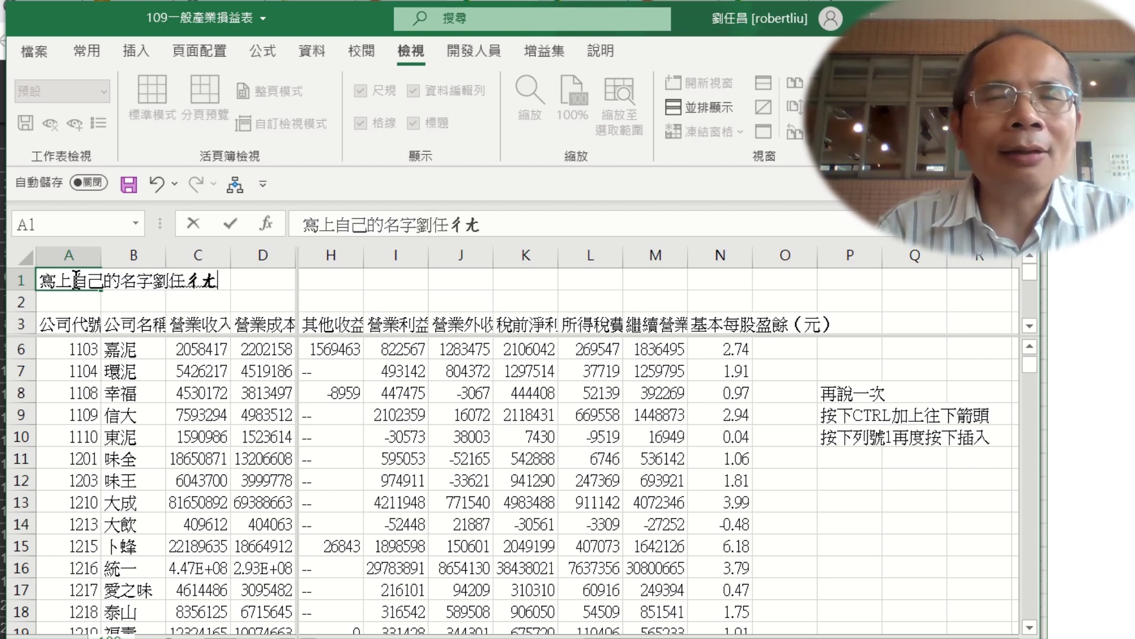
{"action": "key", "text": "space"}
{"action": "key", "text": "Return"}
{"action": "key", "text": "Return"}
Step: Merge and center the title across A1:D1, make it bold and fill it yellow
{"action": "key", "text": "Up"}
{"action": "key", "text": "shift+Right"}
{"action": "key", "text": "shift+Right"}
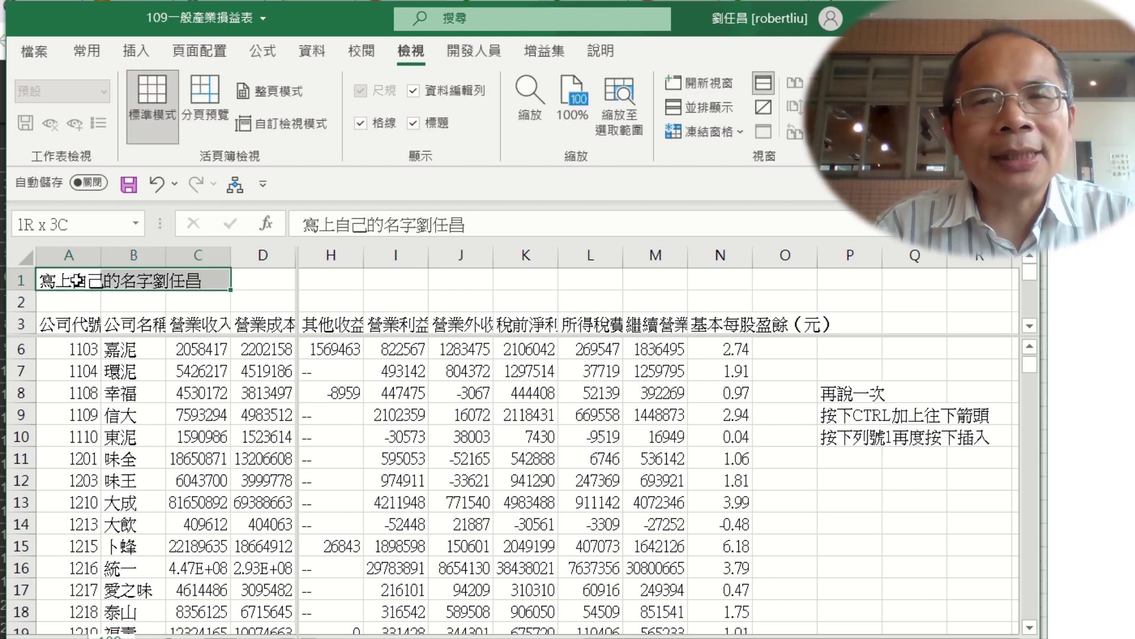
{"action": "key", "text": "shift+Right"}
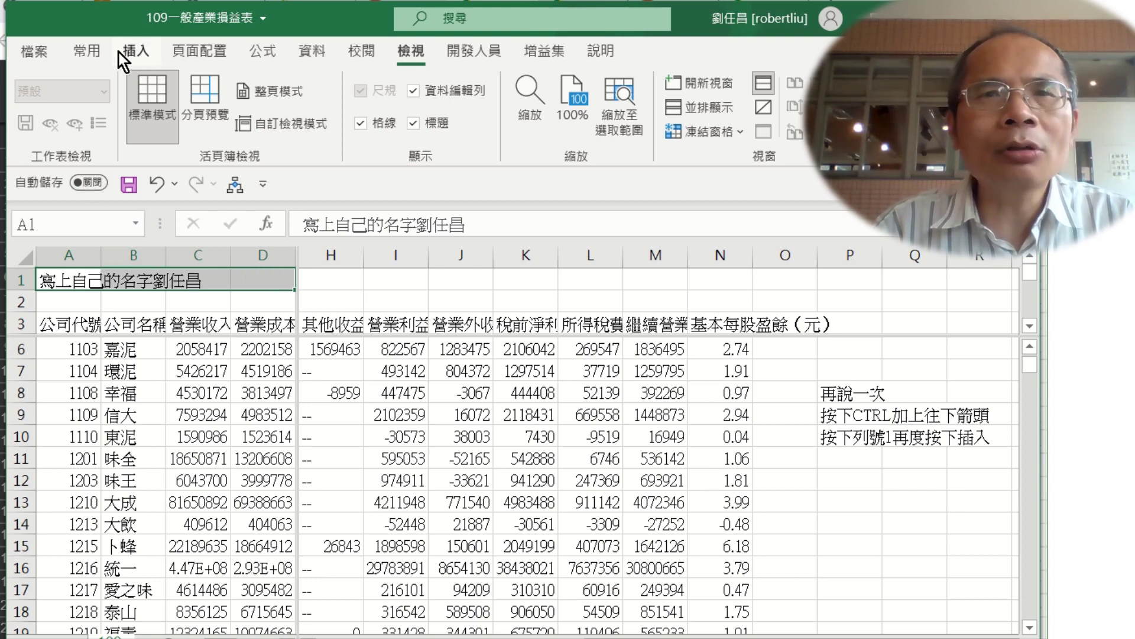
{"action": "left_click", "coordinate": [89, 52]}
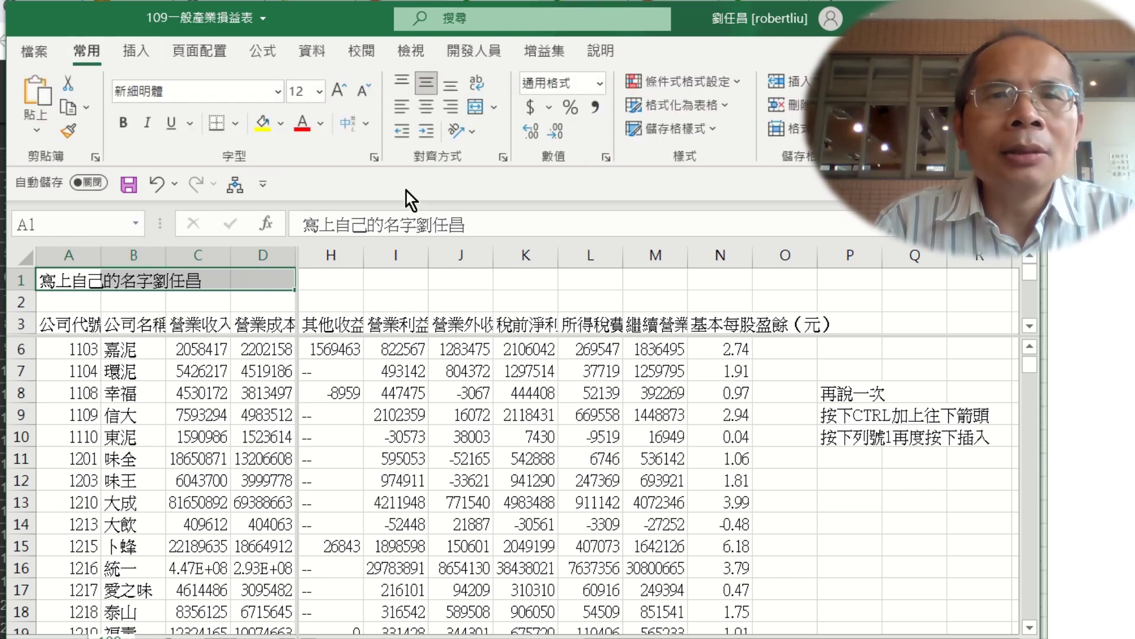
{"action": "left_click", "coordinate": [469, 109]}
{"action": "left_click", "coordinate": [123, 123]}
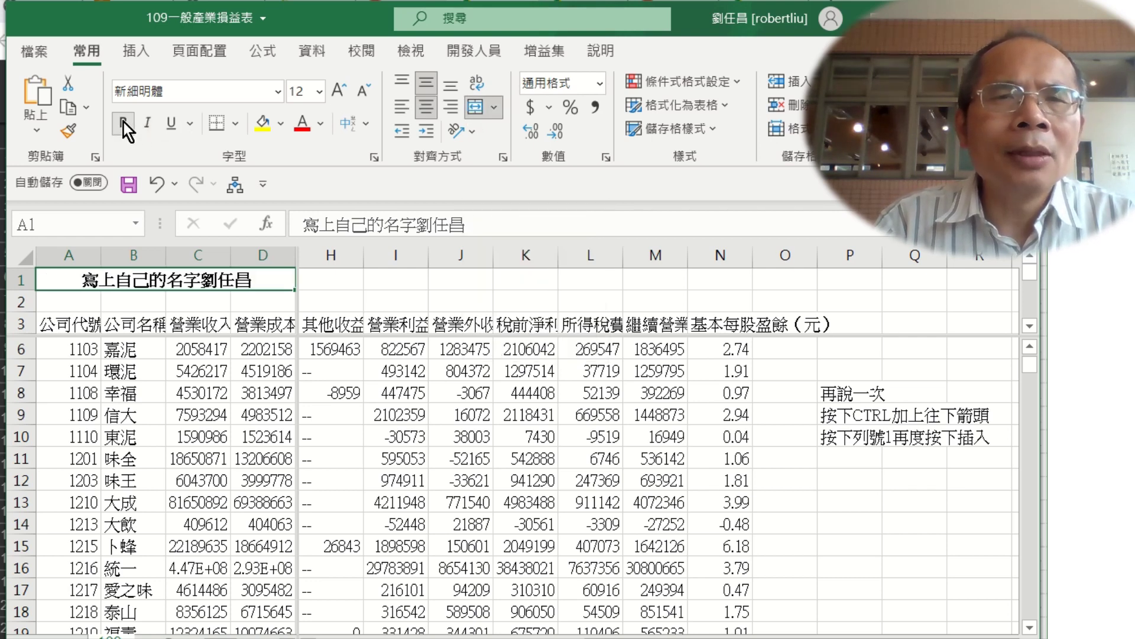
{"action": "left_click", "coordinate": [264, 122]}
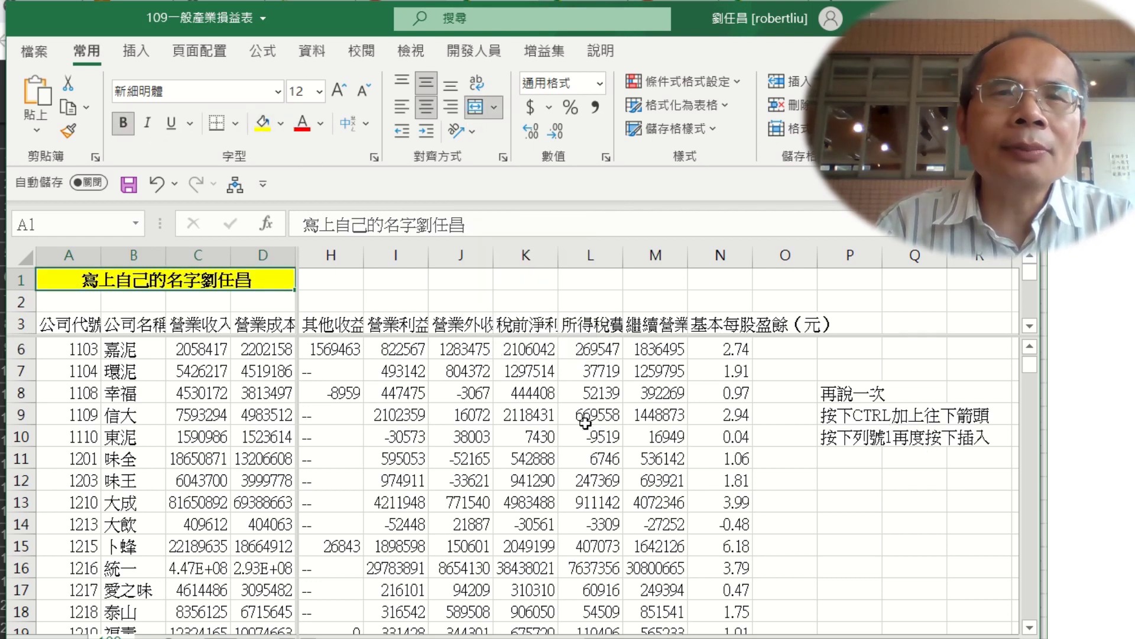
Step: Enter the note 告訴大家資料下載來源 in cell P11, directly below the other notes in column P
{"action": "left_click", "coordinate": [840, 461]}
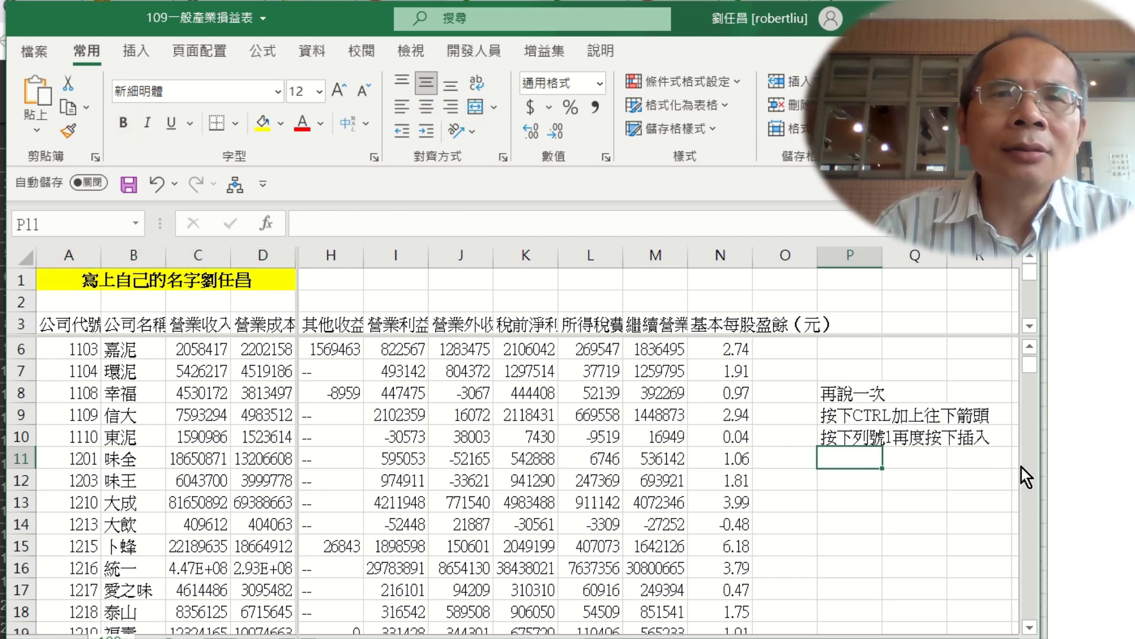
{"action": "type", "text": "訴"}
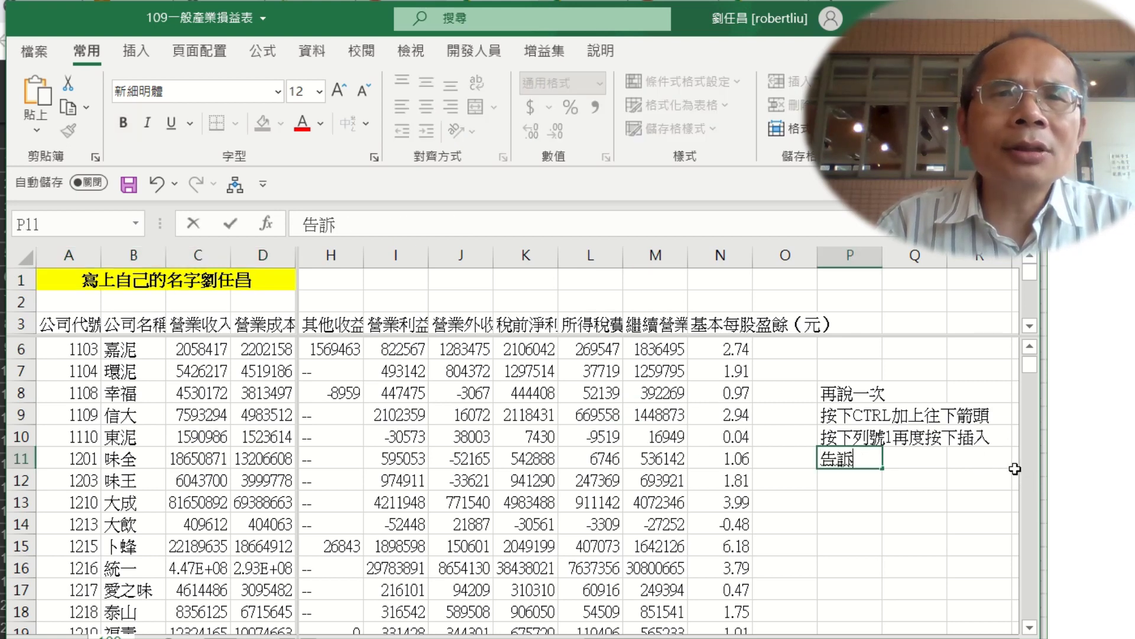
{"action": "type", "text": "大家資料閒載"}
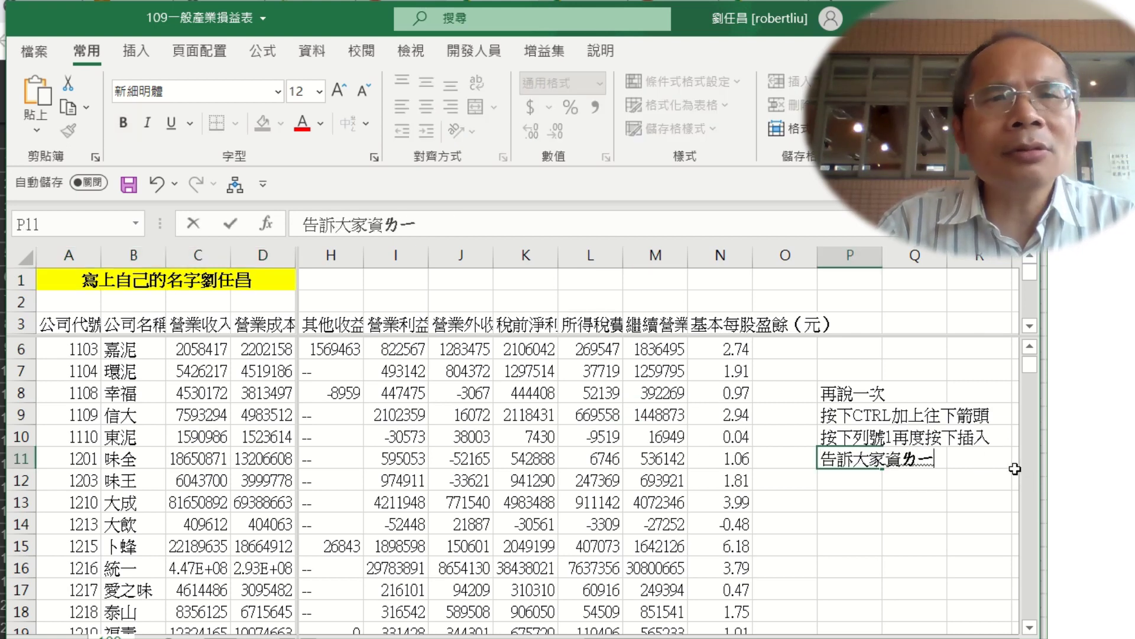
{"action": "key", "text": "BackSpace"}
{"action": "key", "text": "BackSpace"}
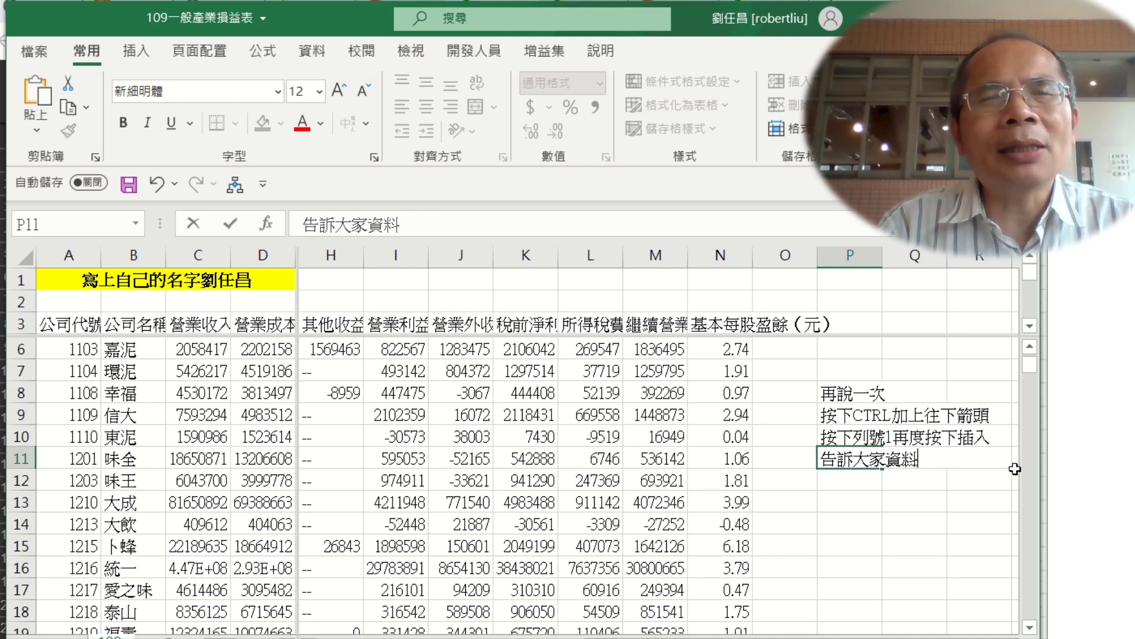
{"action": "type", "text": "下載來源"}
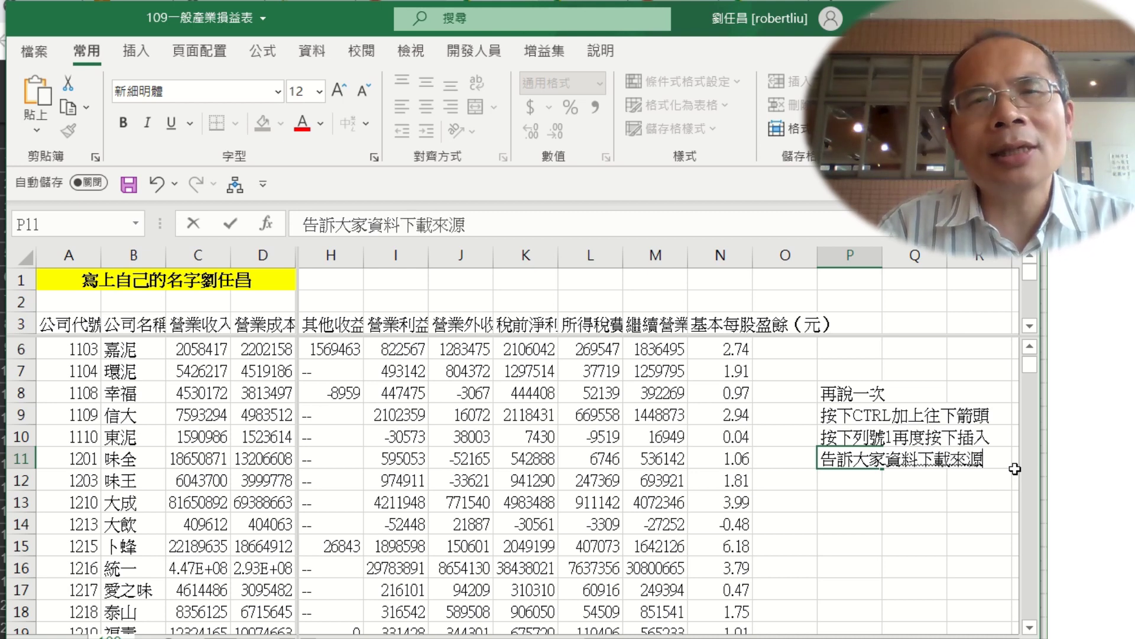
{"action": "key", "text": "Return"}
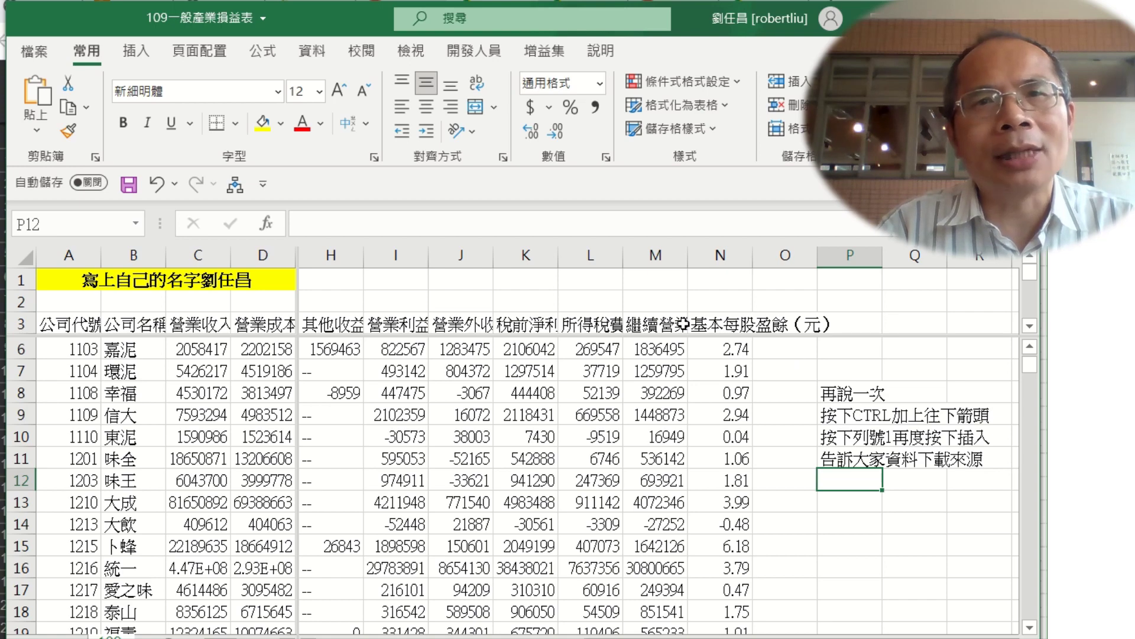
Step: Switch to the browser's 公開資訊觀測站 page and open the 綜合損益表 summary report for 採用IFRSs後
{"action": "left_click_drag", "start_coordinate": [113, 19], "coordinate": [495, 48]}
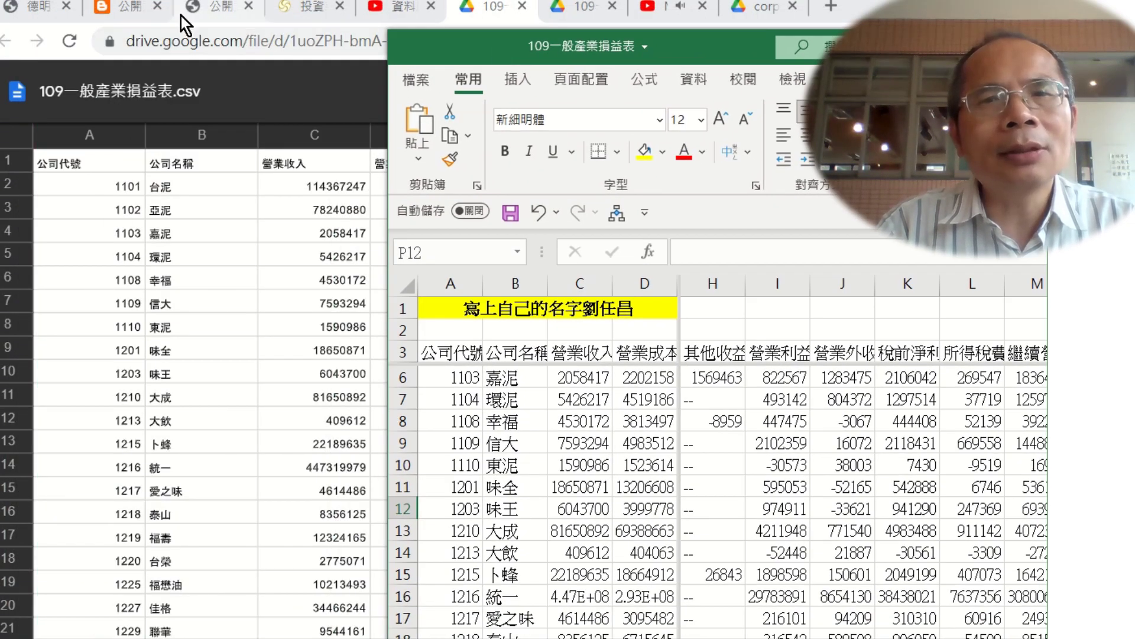
{"action": "left_click", "coordinate": [219, 10]}
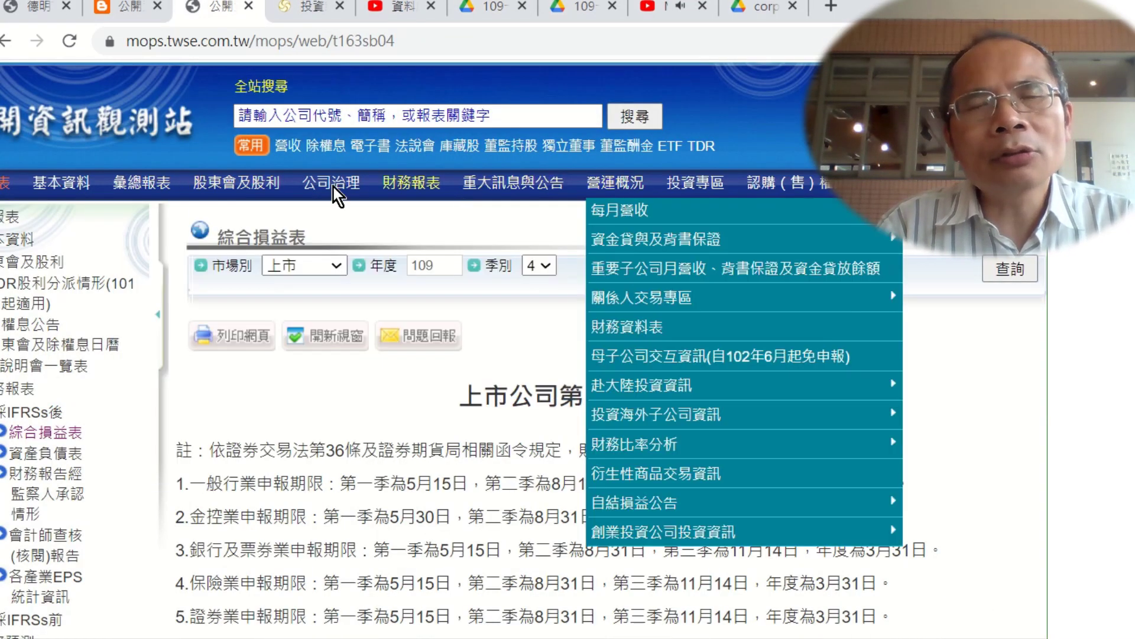
{"action": "mouse_move", "coordinate": [151, 178]}
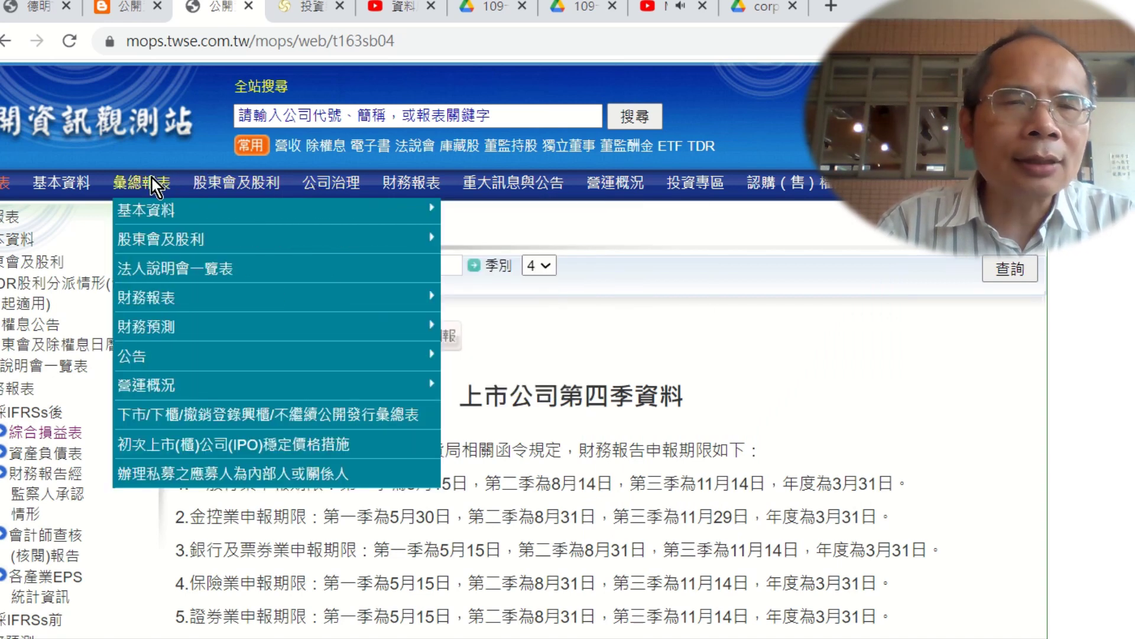
{"action": "mouse_move", "coordinate": [169, 299]}
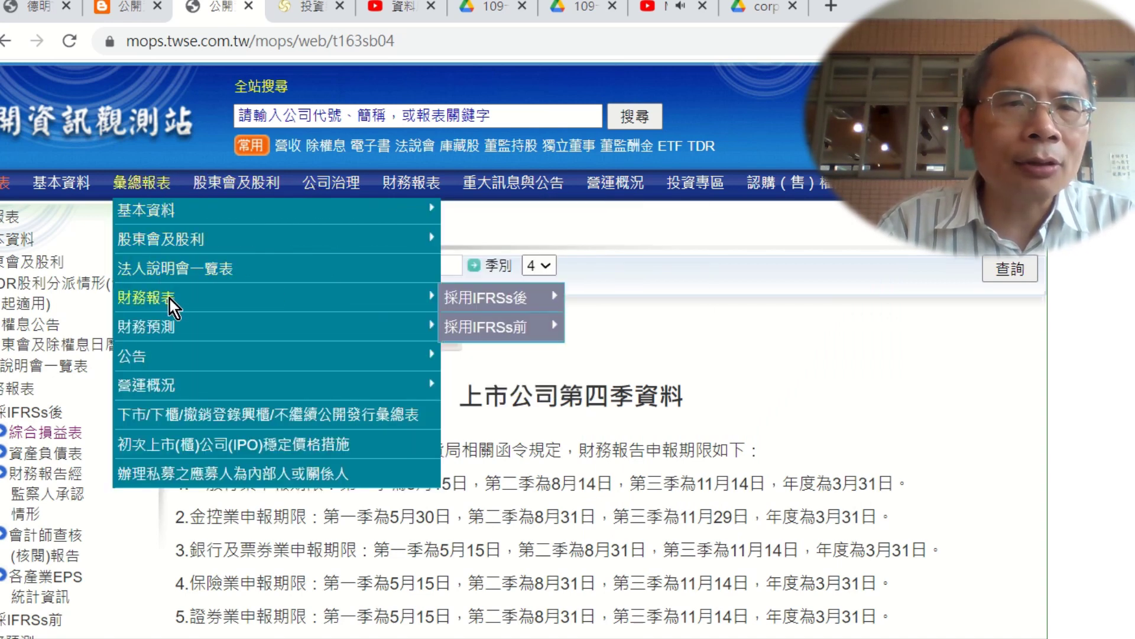
{"action": "mouse_move", "coordinate": [504, 327]}
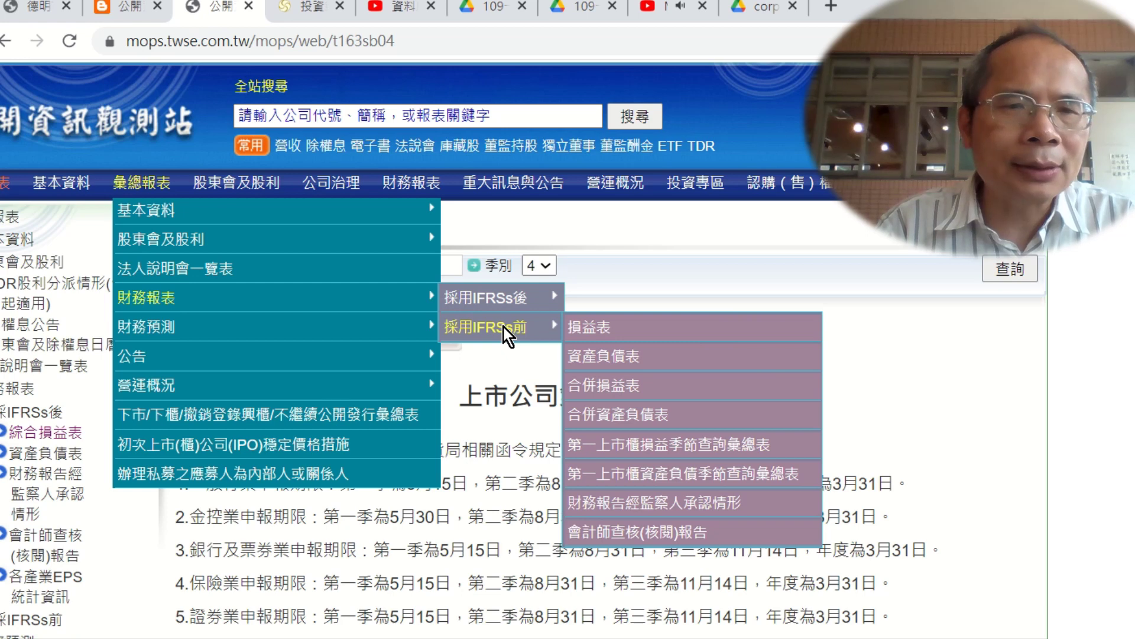
{"action": "mouse_move", "coordinate": [516, 294]}
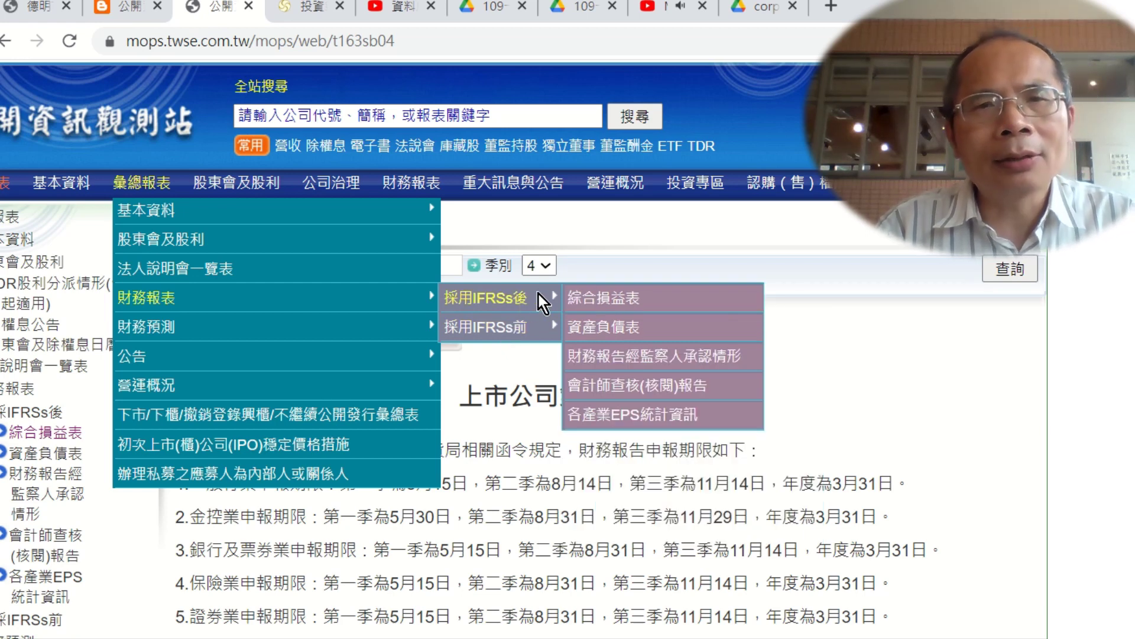
{"action": "left_click", "coordinate": [636, 293]}
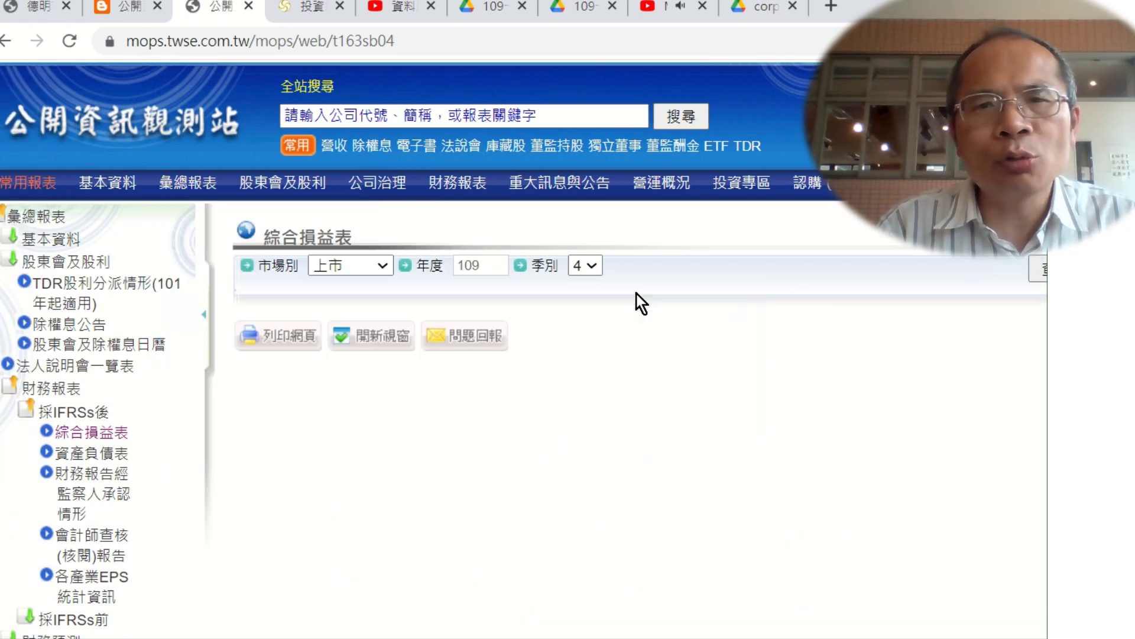
Step: Query the 綜合損益表 of 上市 companies for year 109, quarter 4
{"action": "left_click", "coordinate": [486, 264]}
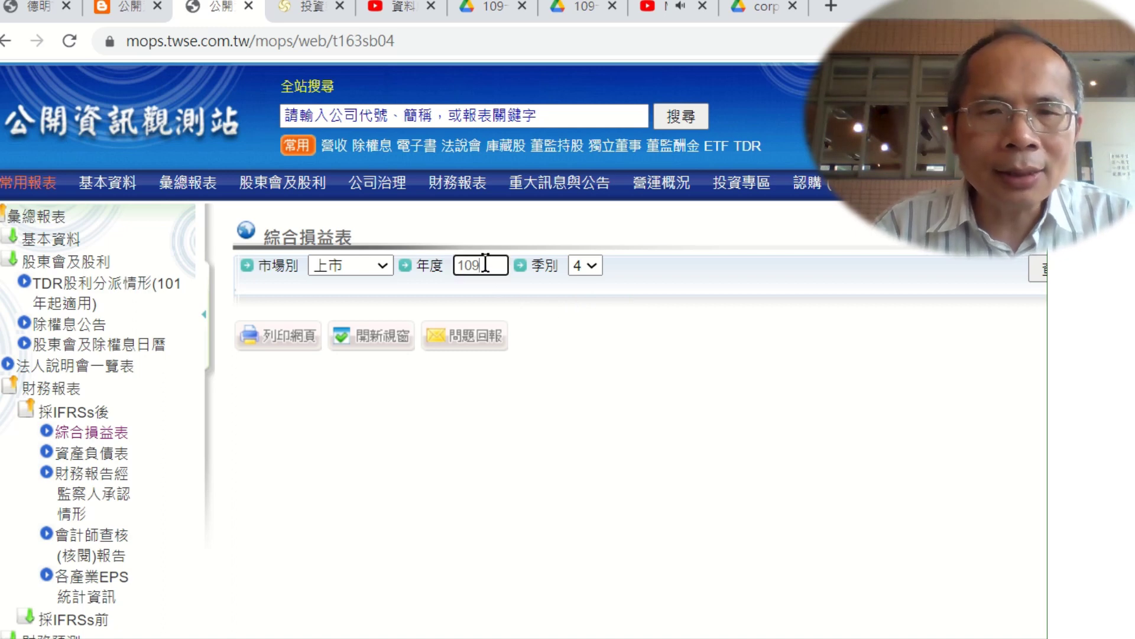
{"action": "left_click", "coordinate": [583, 271]}
{"action": "left_click", "coordinate": [583, 268]}
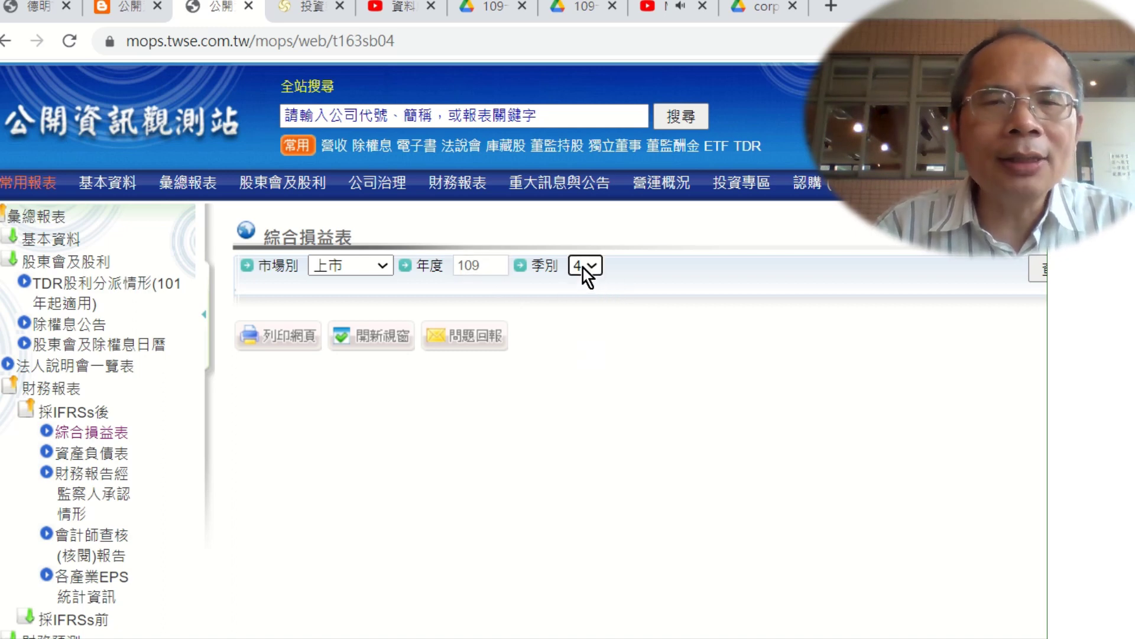
{"action": "left_click", "coordinate": [495, 260]}
{"action": "double_click", "coordinate": [495, 261]}
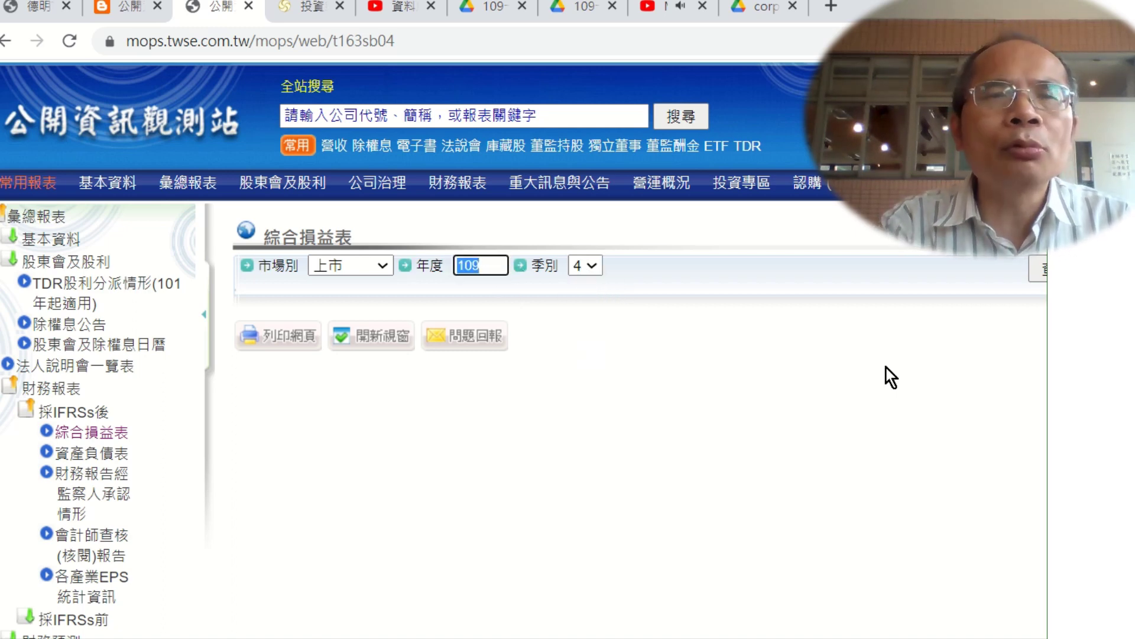
{"action": "left_click_drag", "start_coordinate": [1047, 345], "coordinate": [1028, 345]}
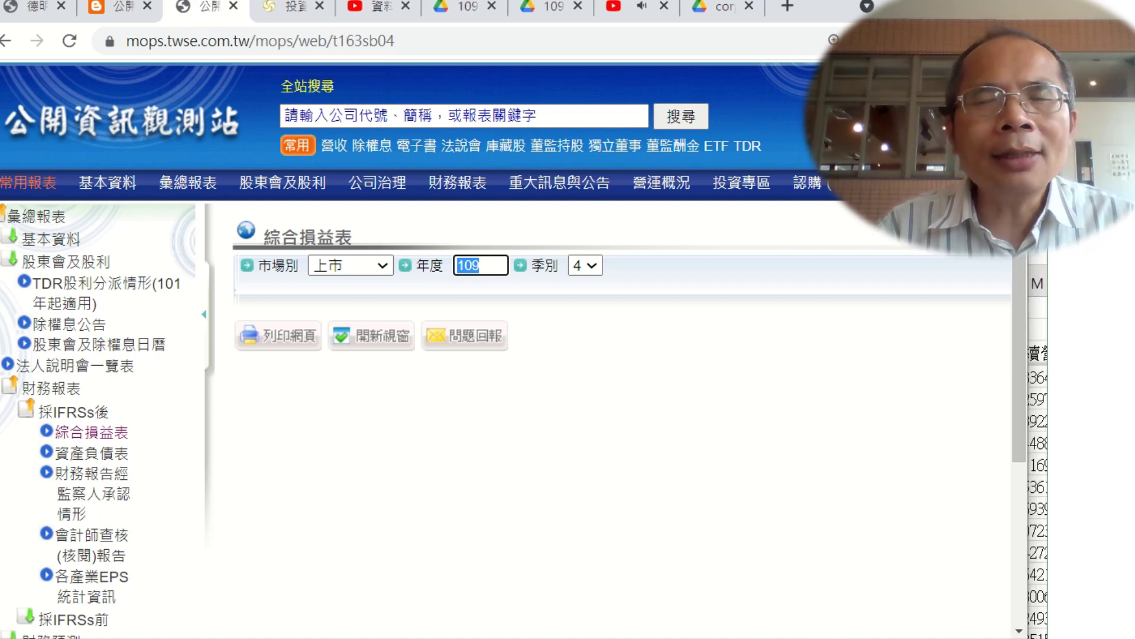
{"action": "scroll", "coordinate": [823, 627], "scroll_direction": "right", "scroll_amount": 3}
{"action": "left_click", "coordinate": [976, 269]}
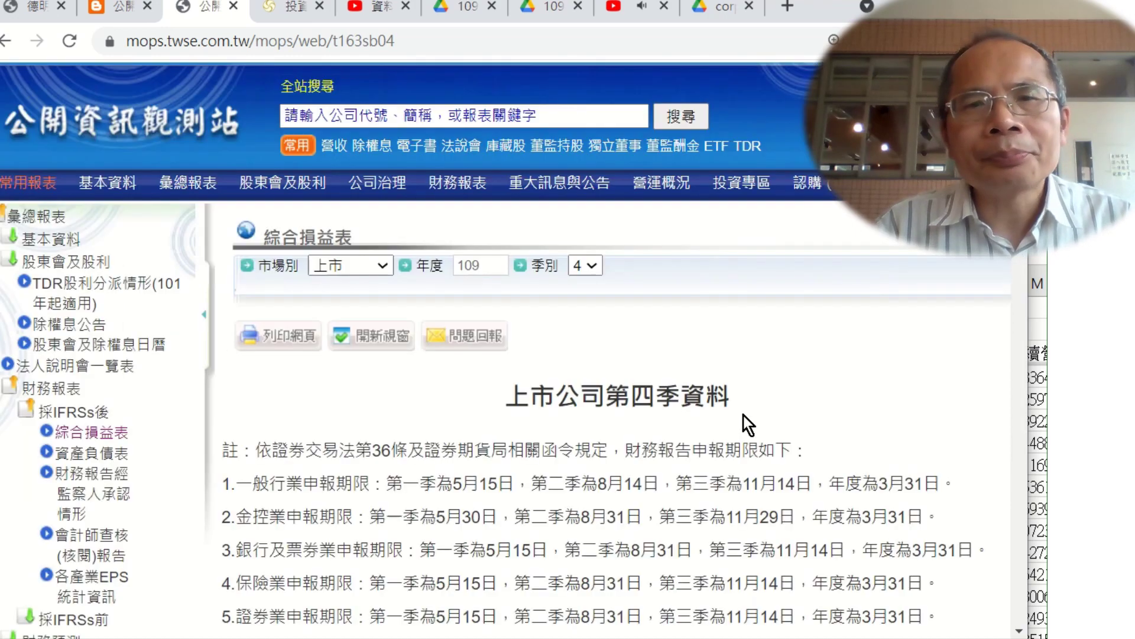
Step: Copy the filing-deadline notes, including items 1 to 7, above the 上市公司第四季資料 table
{"action": "scroll", "coordinate": [721, 404], "scroll_direction": "down", "scroll_amount": 3}
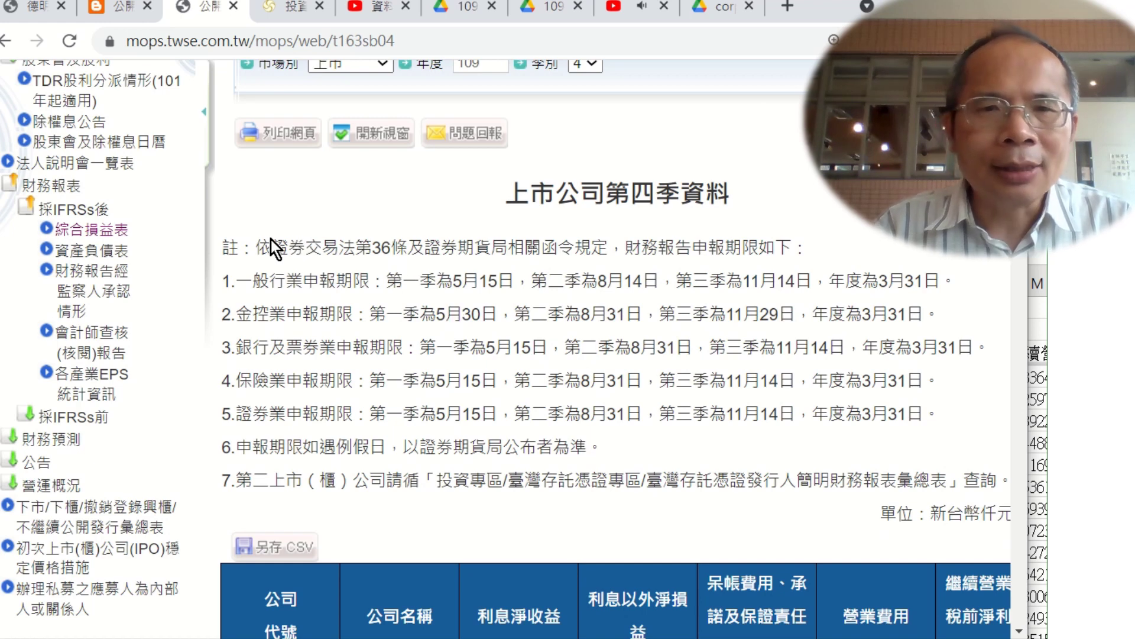
{"action": "left_click_drag", "start_coordinate": [259, 247], "coordinate": [796, 480]}
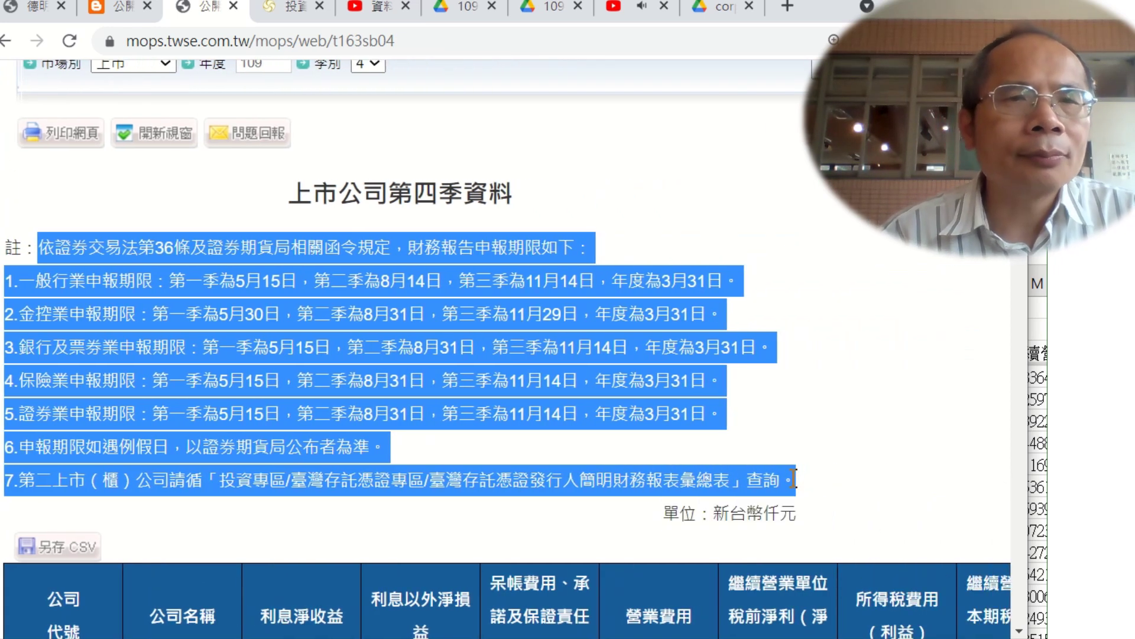
{"action": "right_click", "coordinate": [381, 346]}
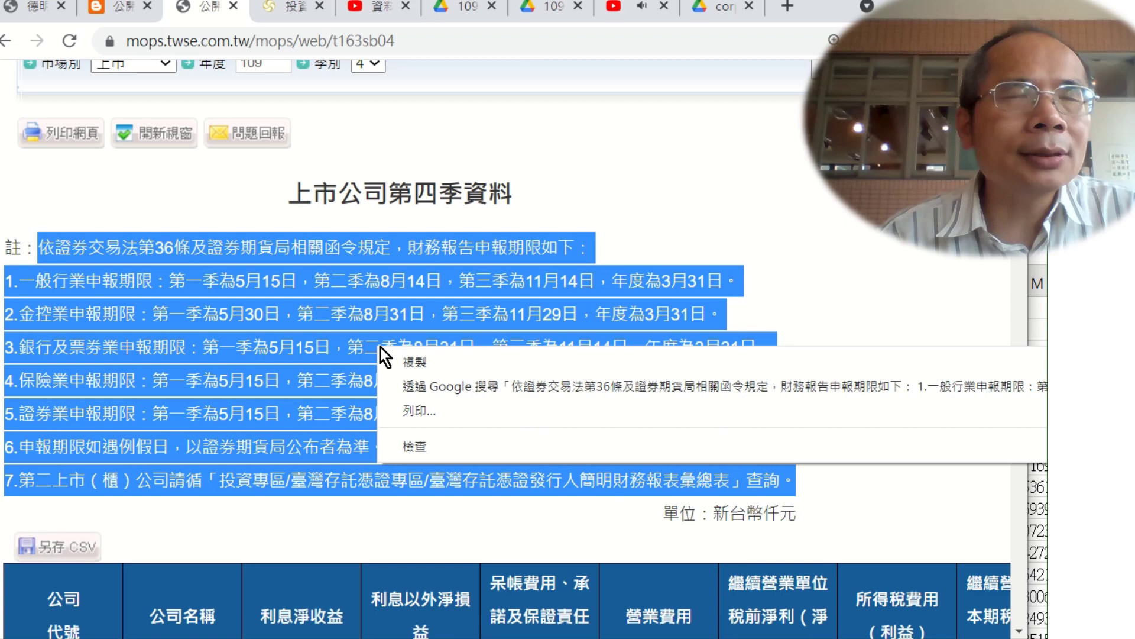
{"action": "left_click", "coordinate": [426, 360]}
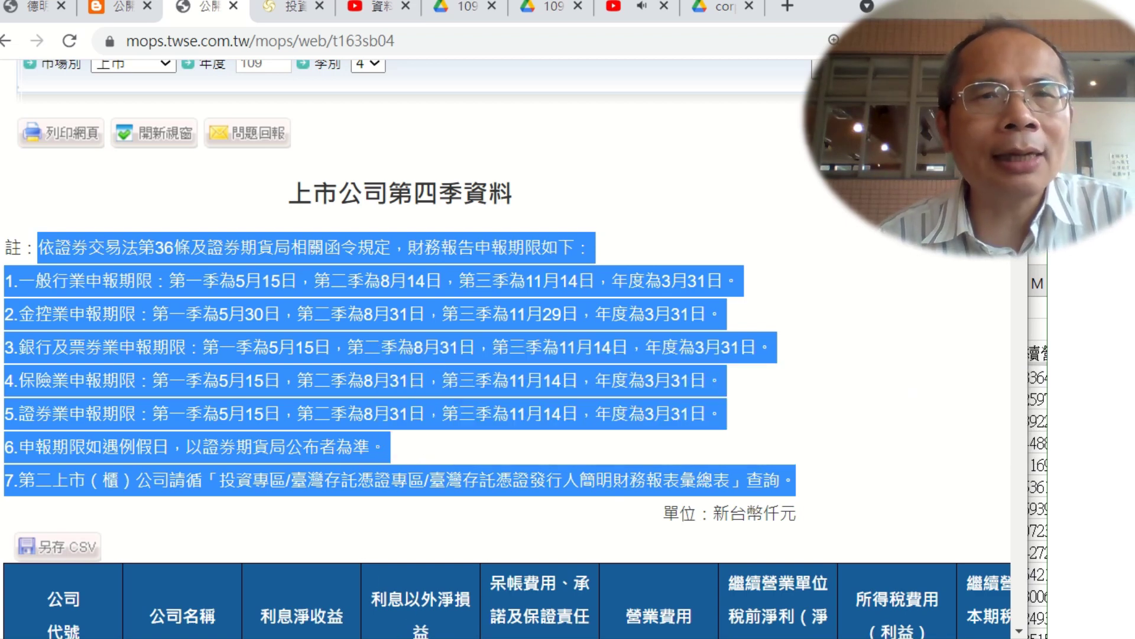
{"action": "scroll", "coordinate": [509, 355], "scroll_direction": "right", "scroll_amount": 10}
{"action": "scroll", "coordinate": [711, 240], "scroll_direction": "left", "scroll_amount": 10}
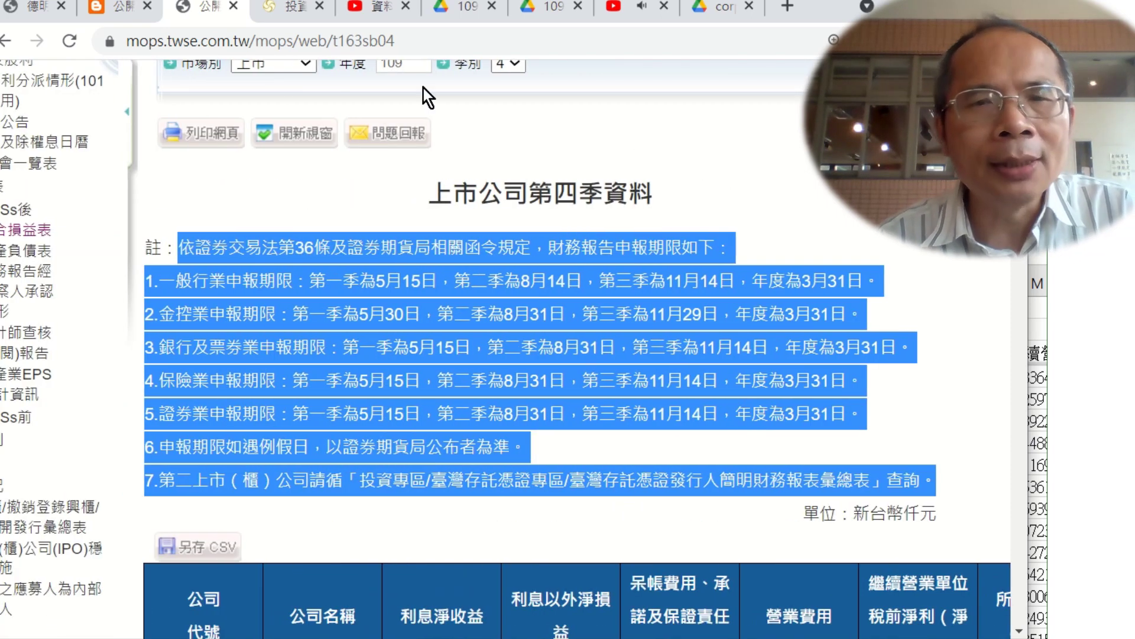
Step: Switch to the 金壹秉示範桶 blog, return from the open post to its home page and show the blog's profile sidebar
{"action": "left_click", "coordinate": [122, 9]}
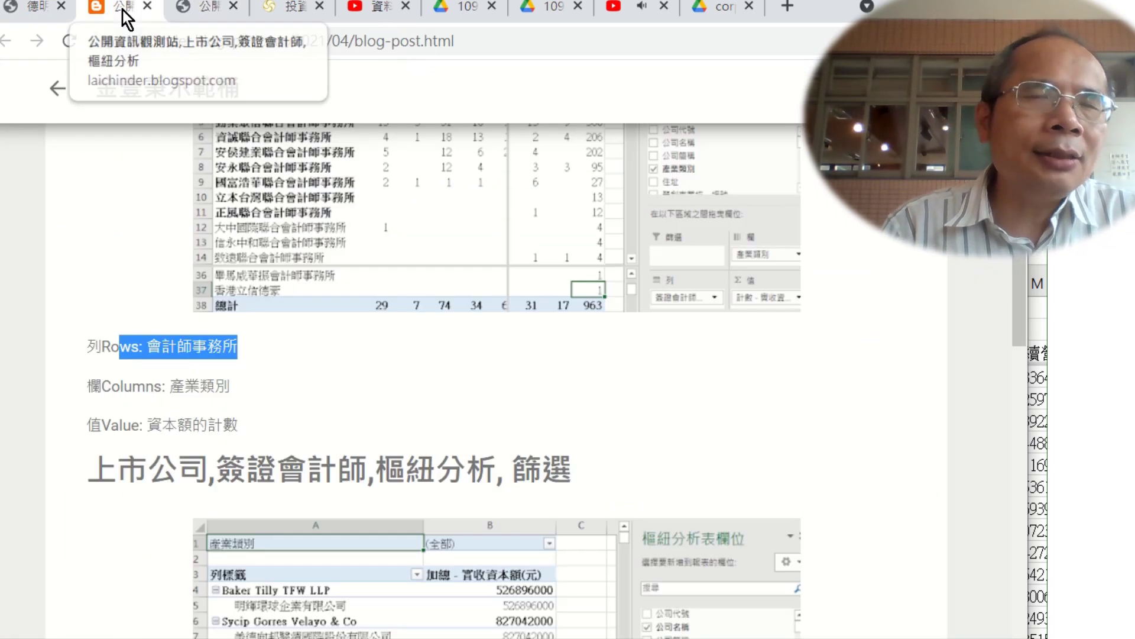
{"action": "scroll", "coordinate": [472, 460], "scroll_direction": "up", "scroll_amount": 5}
{"action": "scroll", "coordinate": [473, 461], "scroll_direction": "up", "scroll_amount": 10}
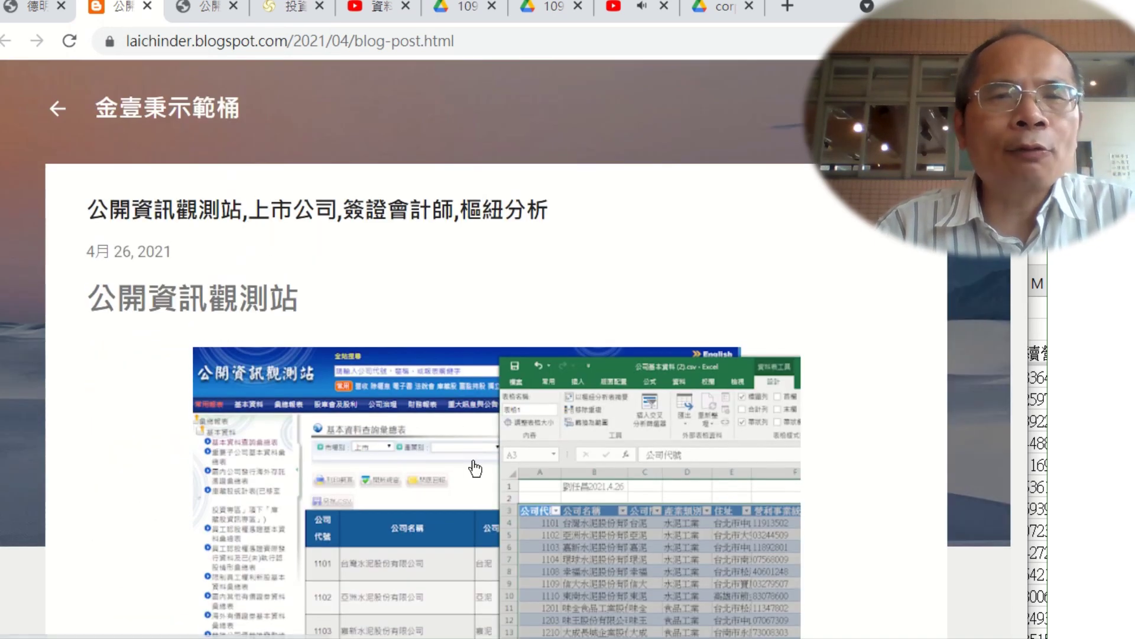
{"action": "left_click", "coordinate": [57, 109]}
{"action": "left_click", "coordinate": [58, 110]}
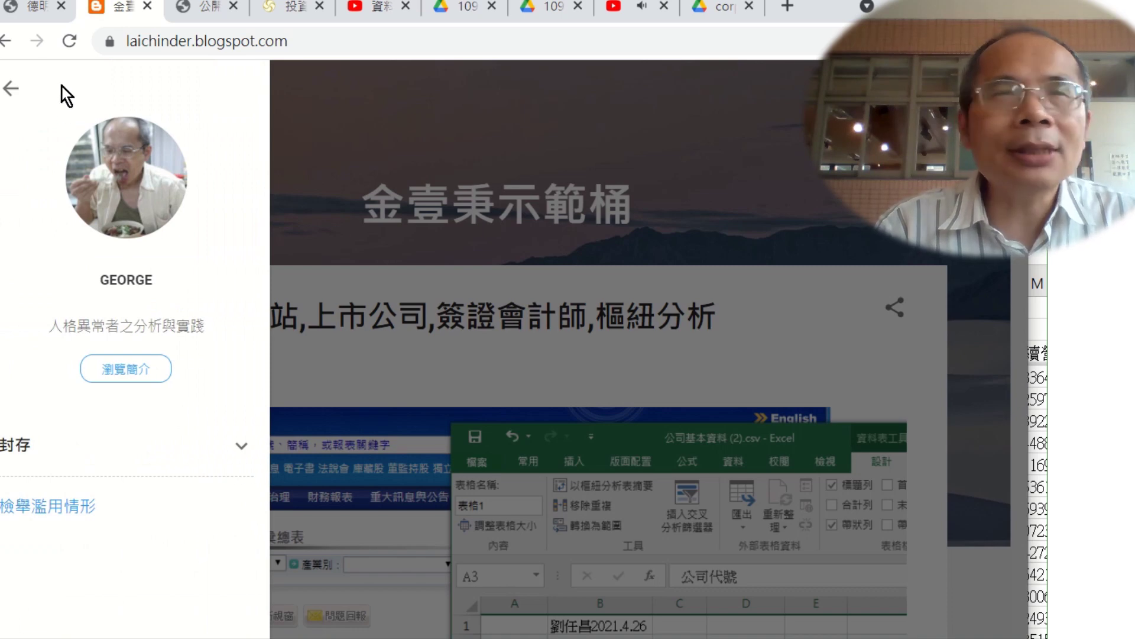
{"action": "left_click", "coordinate": [40, 8]}
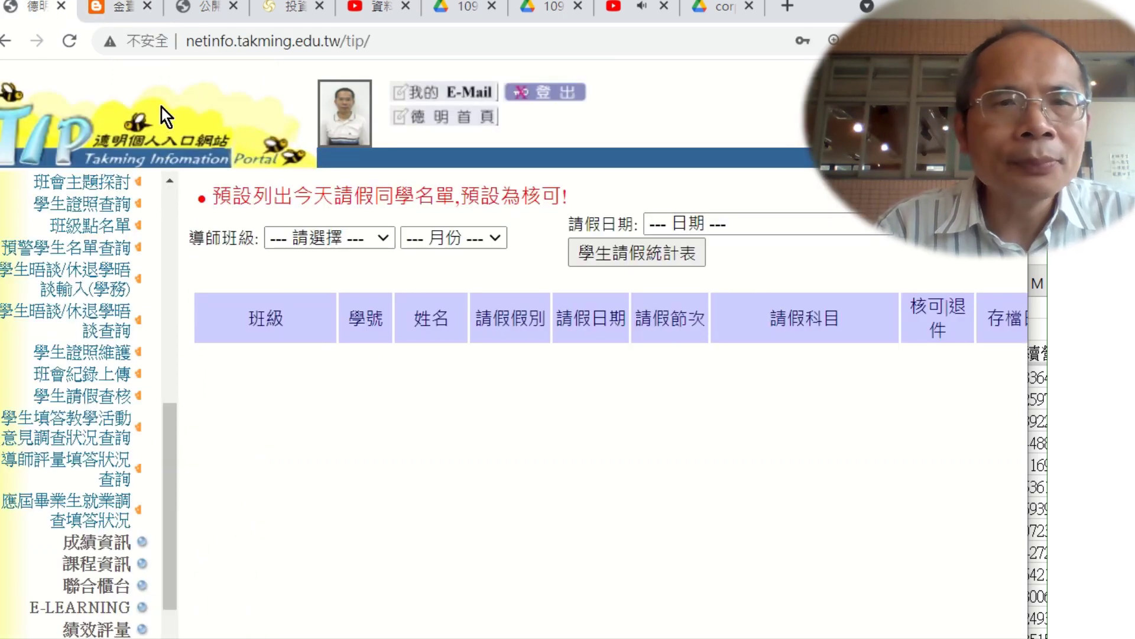
{"action": "left_click", "coordinate": [232, 40]}
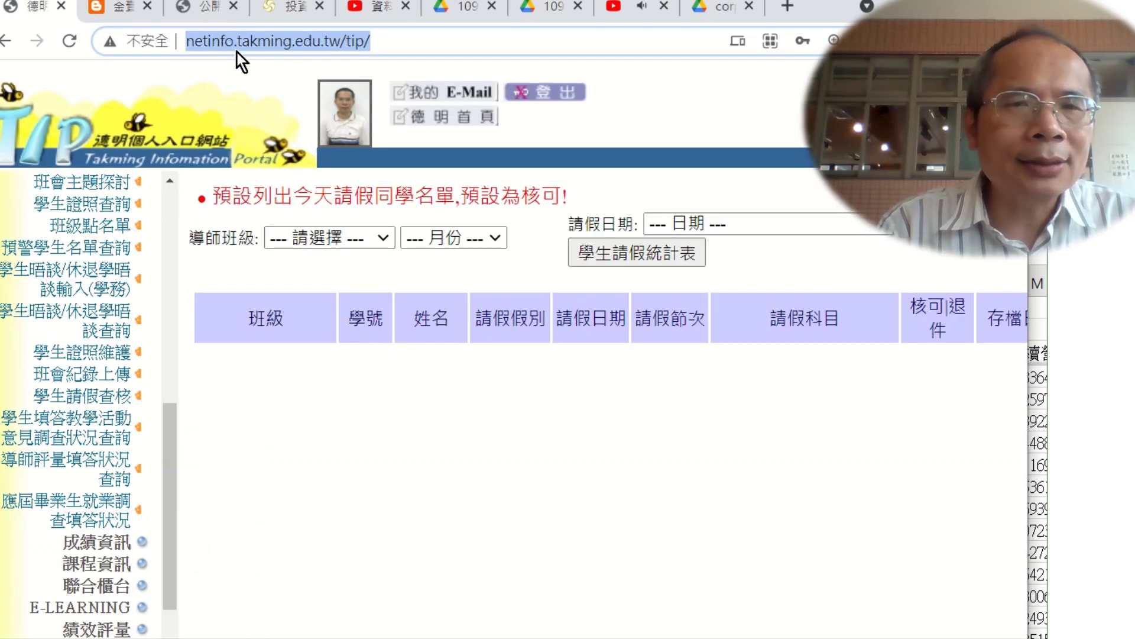
{"action": "type", "text": "ㄉ"}
{"action": "key", "text": "BackSpace"}
{"action": "type", "text": "www."}
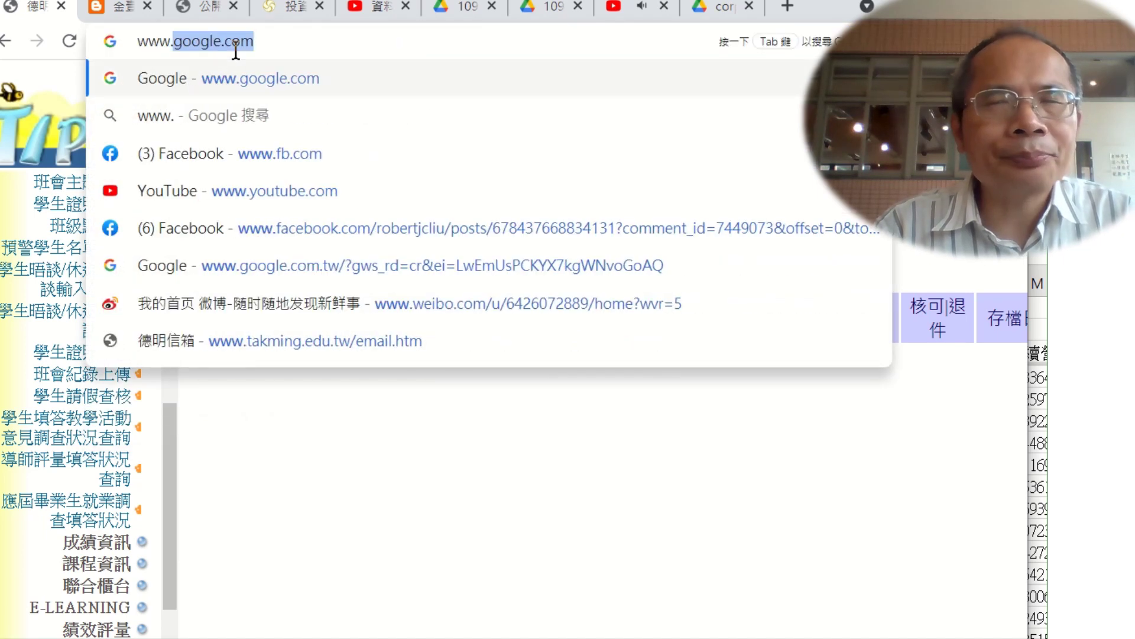
{"action": "key", "text": "Return"}
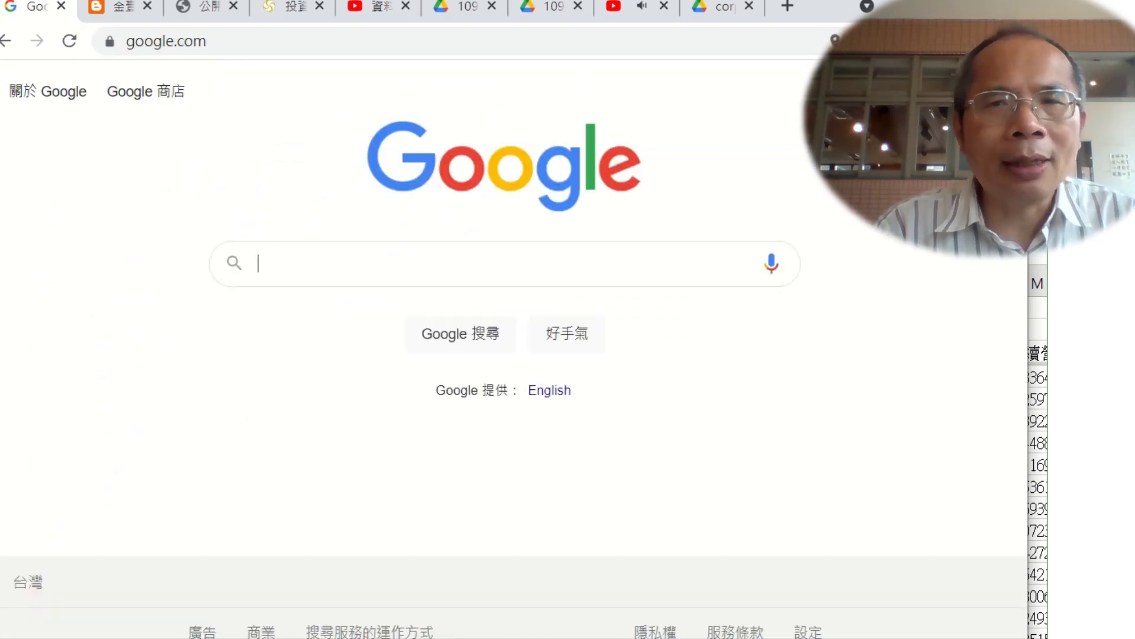
{"action": "left_click", "coordinate": [981, 91]}
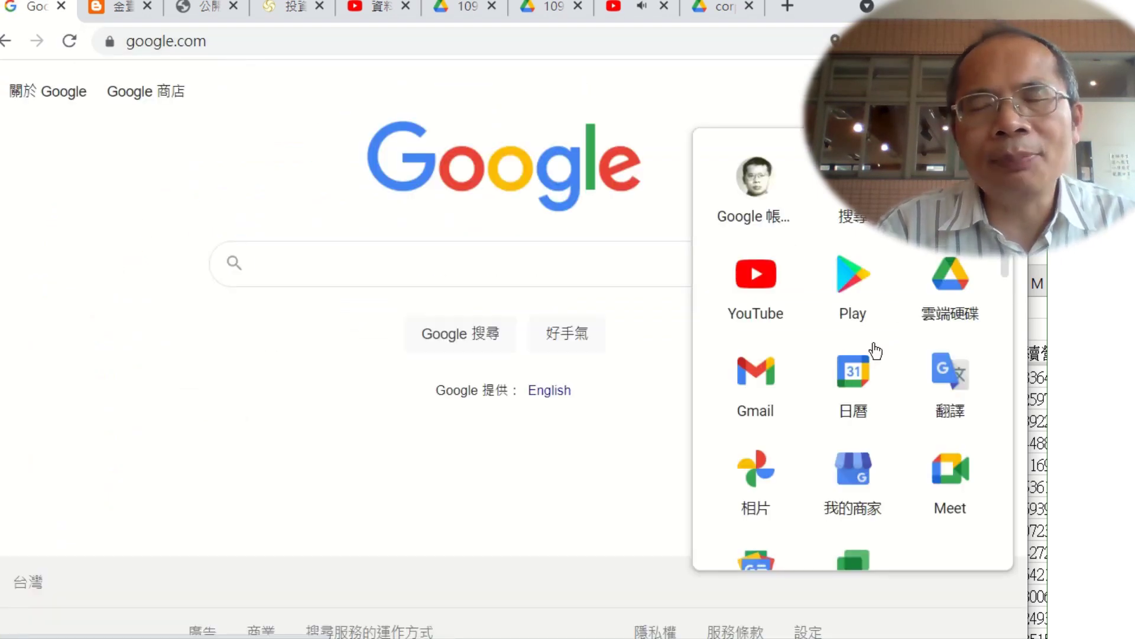
{"action": "scroll", "coordinate": [864, 398], "scroll_direction": "down", "scroll_amount": 1}
{"action": "scroll", "coordinate": [865, 398], "scroll_direction": "down", "scroll_amount": 3}
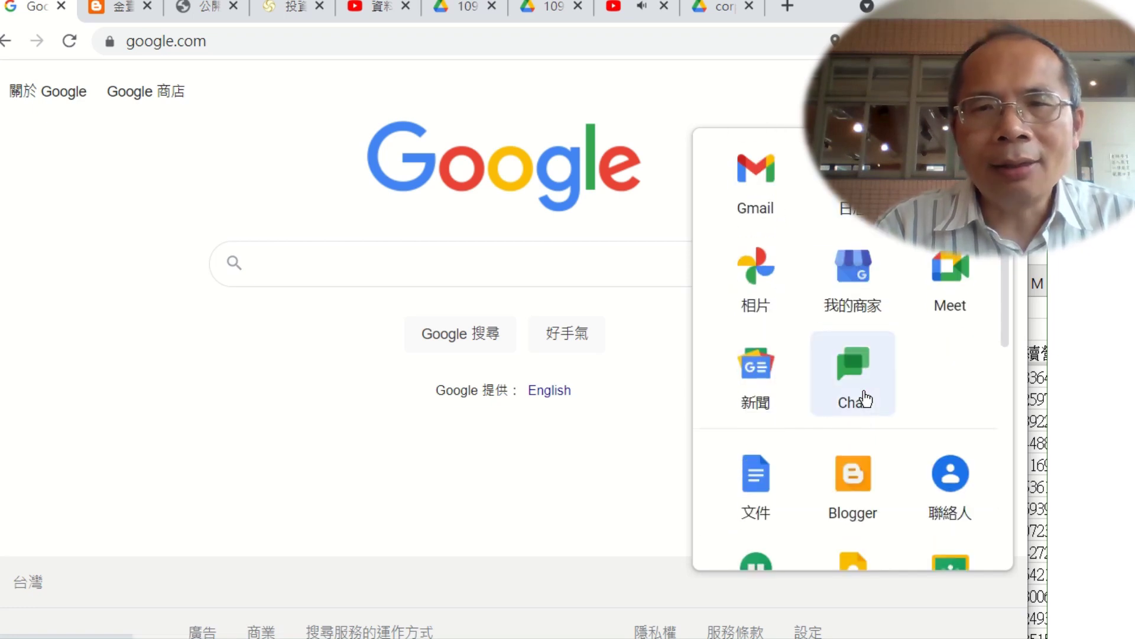
{"action": "scroll", "coordinate": [865, 397], "scroll_direction": "down", "scroll_amount": 2}
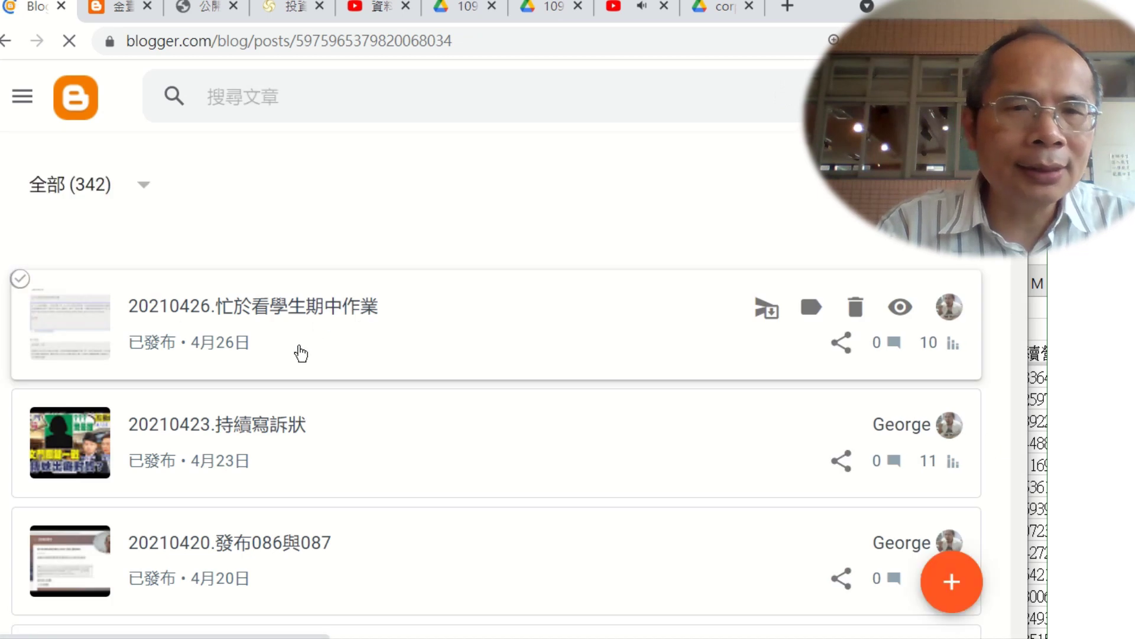
{"action": "left_click", "coordinate": [131, 192]}
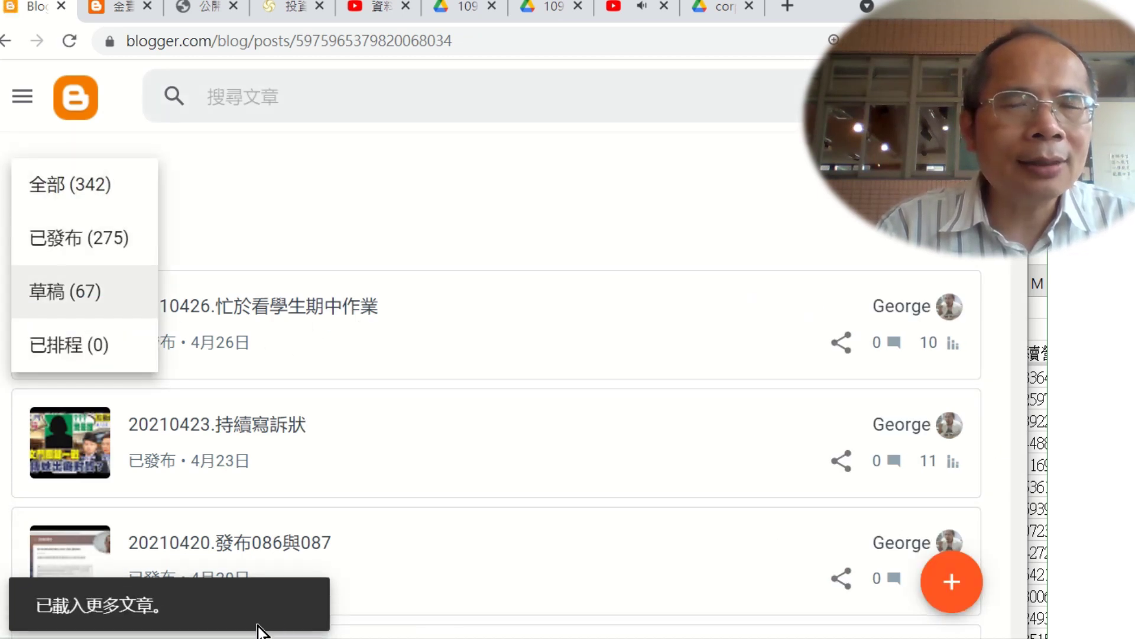
{"action": "left_click", "coordinate": [380, 464]}
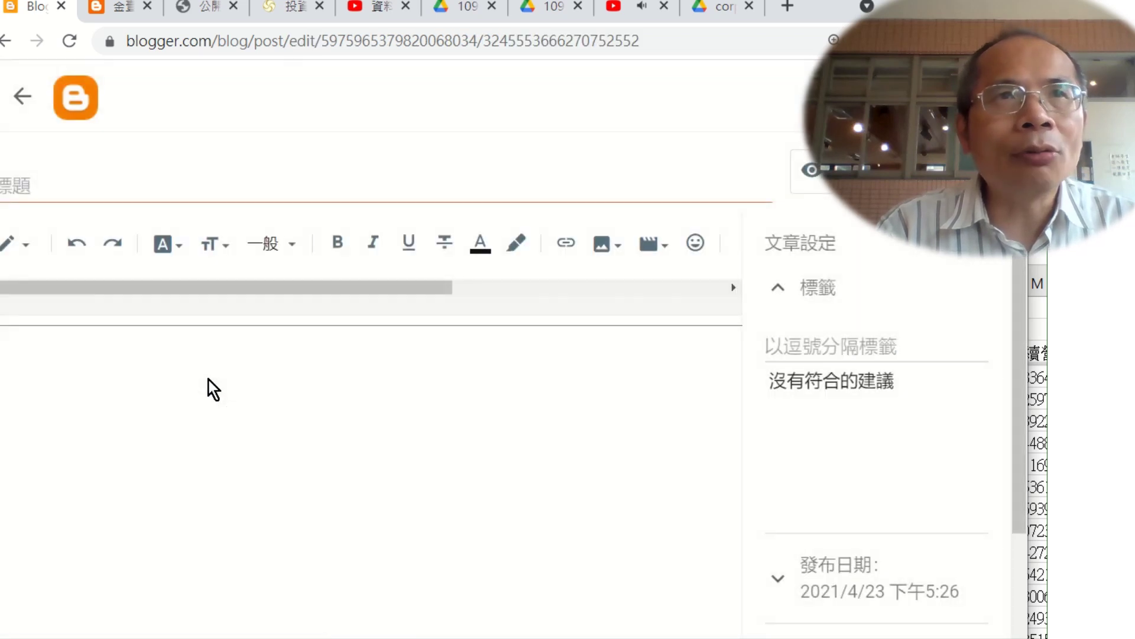
{"action": "left_click", "coordinate": [22, 96]}
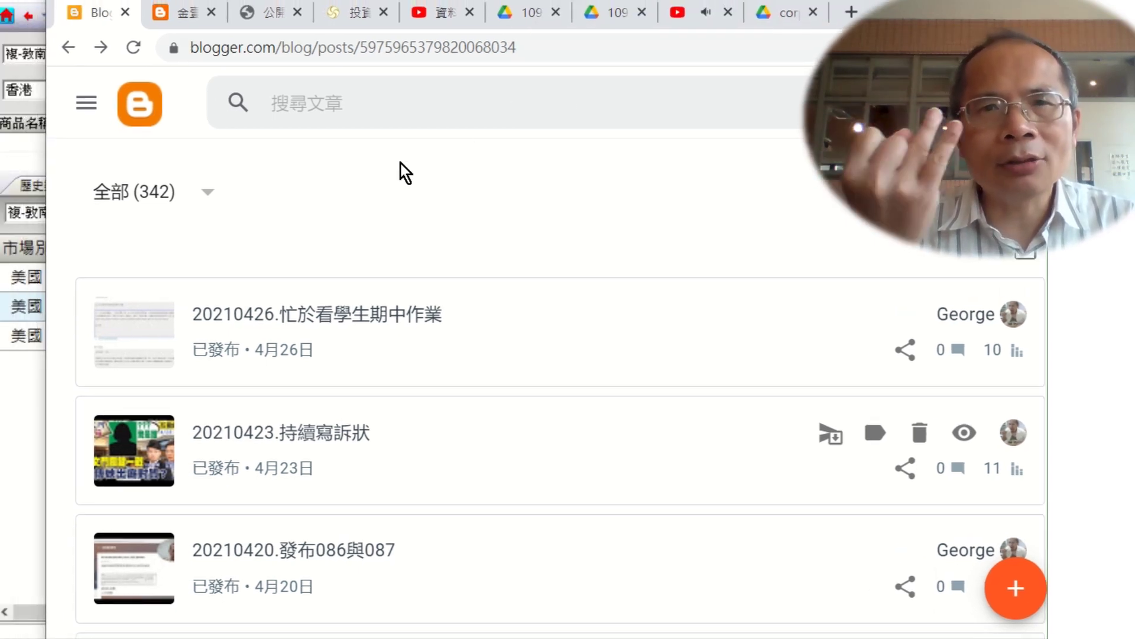
Step: Switch Blogger to the 金壹秉示範桶 blog and show its post list with the page zoomed to 90%
{"action": "left_click", "coordinate": [88, 103]}
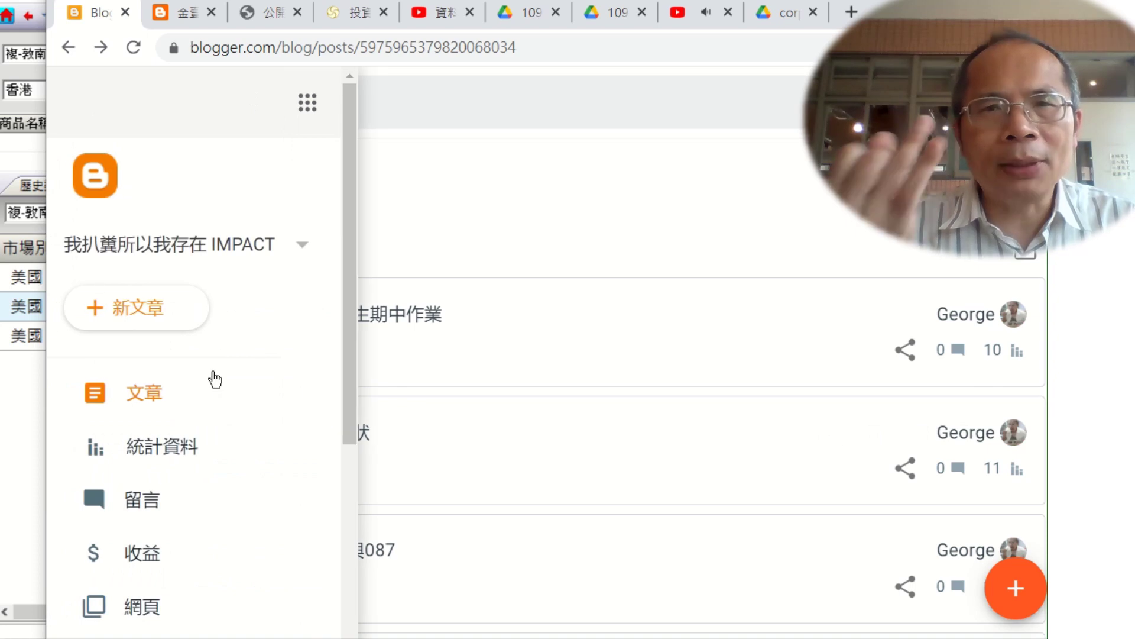
{"action": "left_click", "coordinate": [298, 248]}
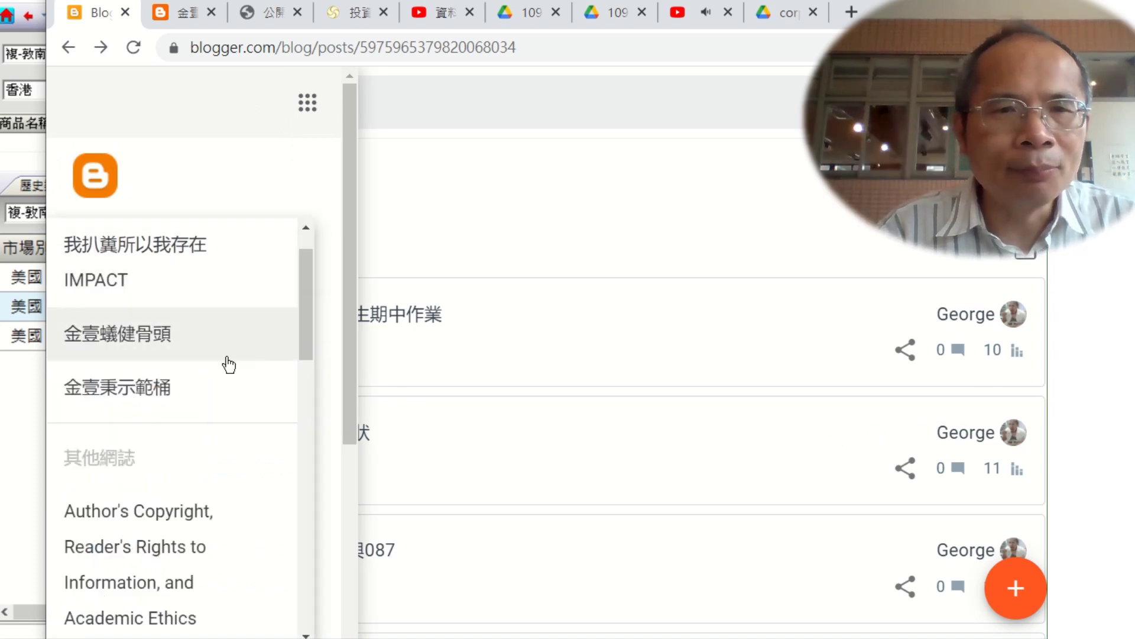
{"action": "left_click", "coordinate": [196, 390]}
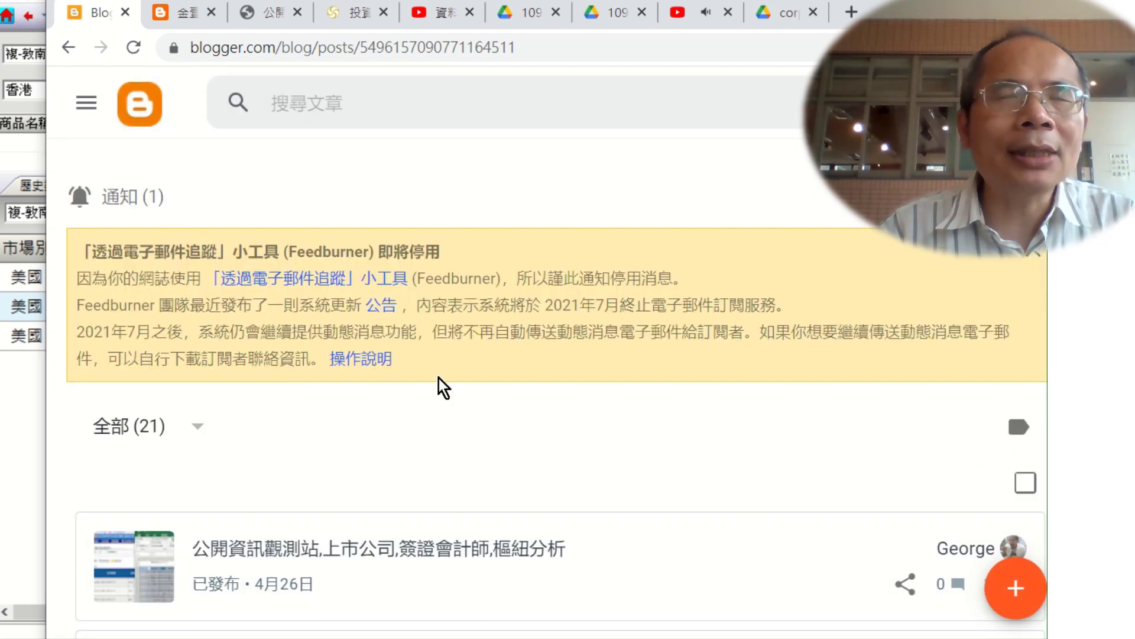
{"action": "key", "text": "ctrl+minus"}
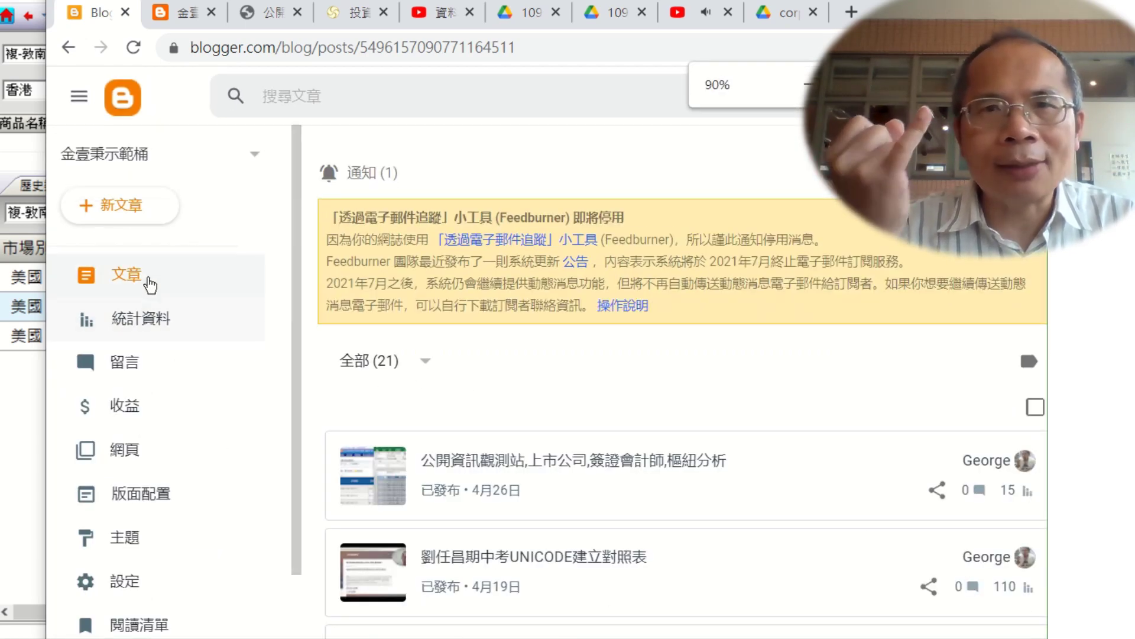
{"action": "left_click", "coordinate": [147, 279]}
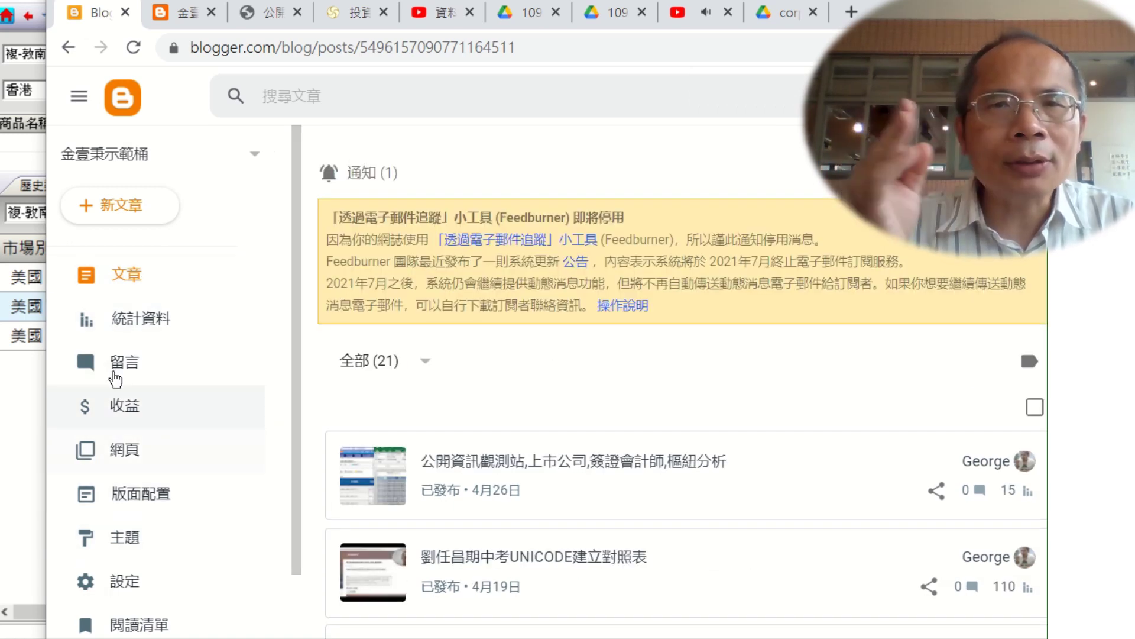
Step: Create a new post in the 金壹秉示範桶 blog and begin its title with the author's full name
{"action": "left_click", "coordinate": [118, 218]}
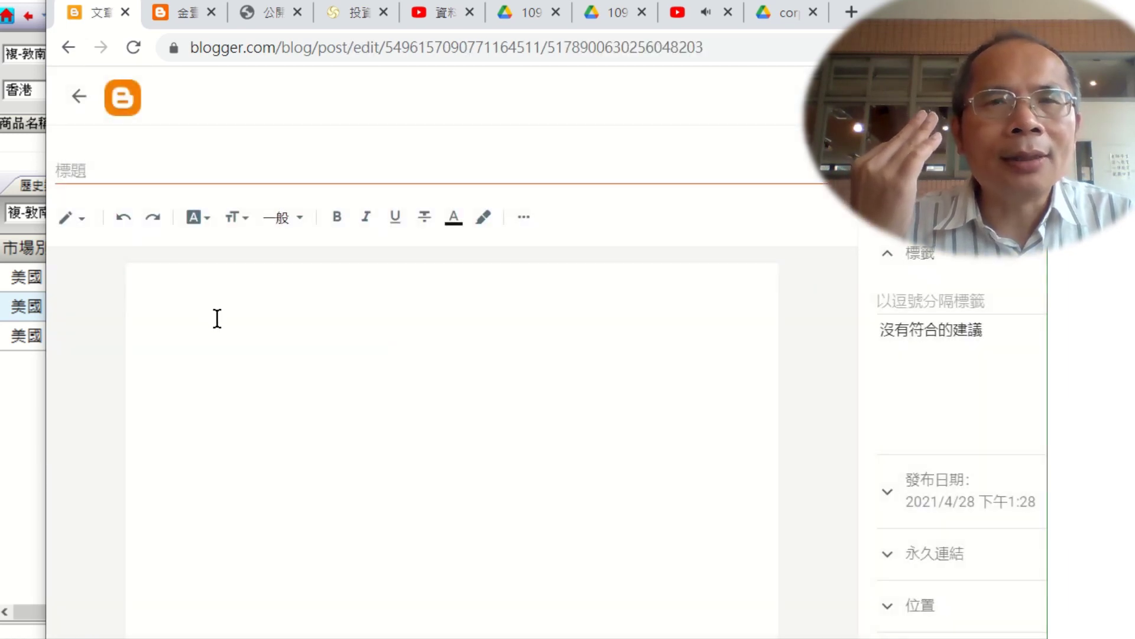
{"action": "left_click", "coordinate": [217, 318]}
{"action": "left_click", "coordinate": [175, 180]}
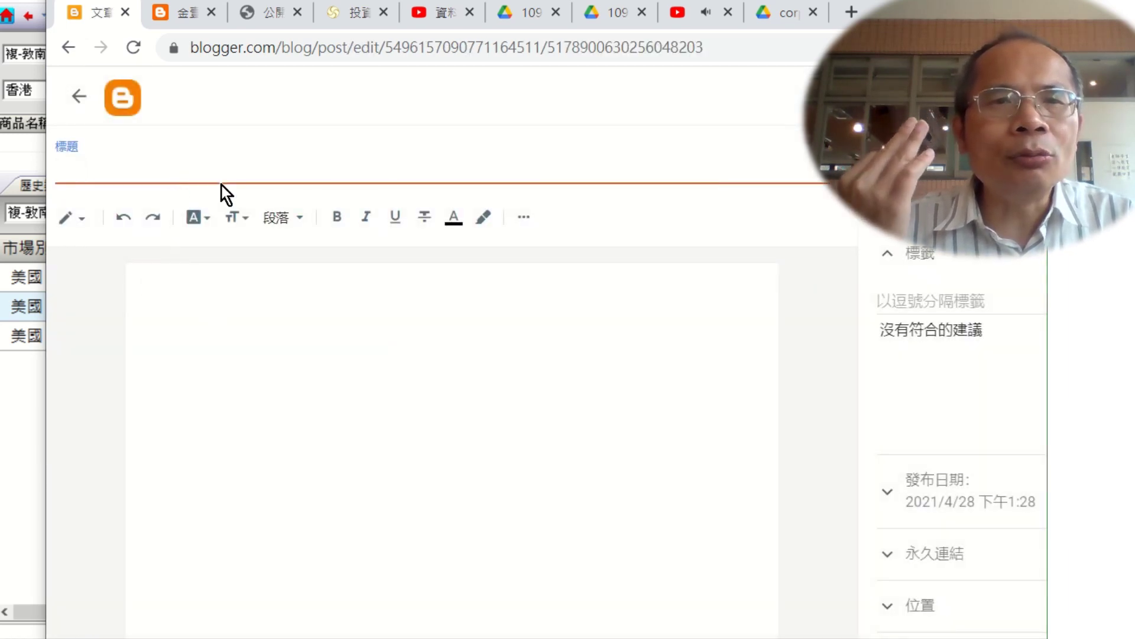
{"action": "type", "text": "r"}
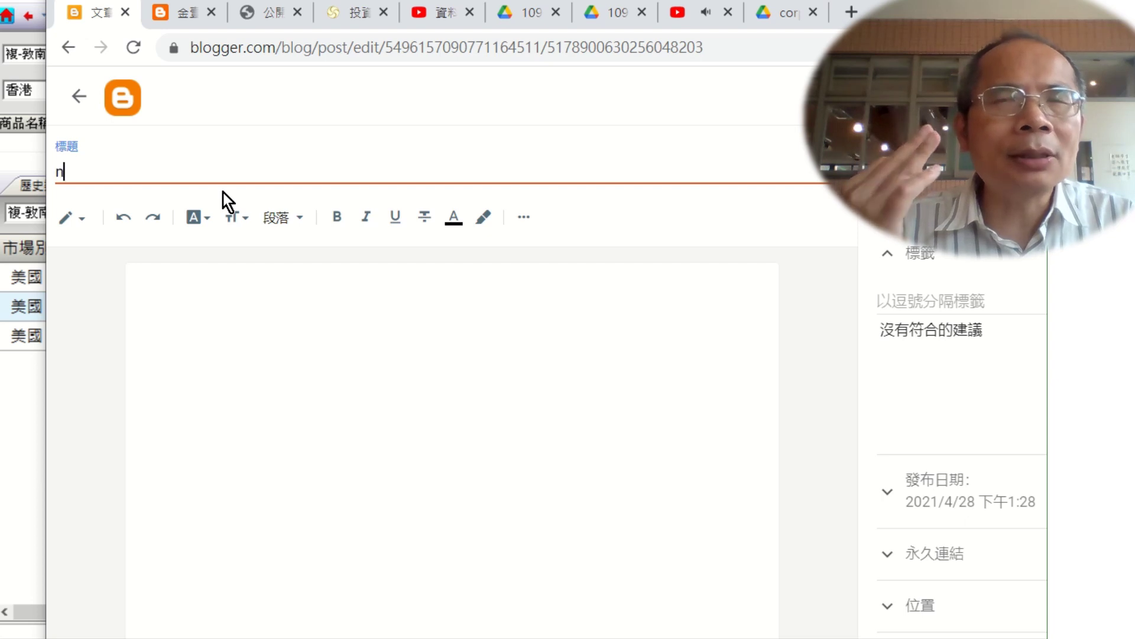
{"action": "key", "text": "BackSpace"}
{"action": "type", "text": "劉任ㄔㄤ"}
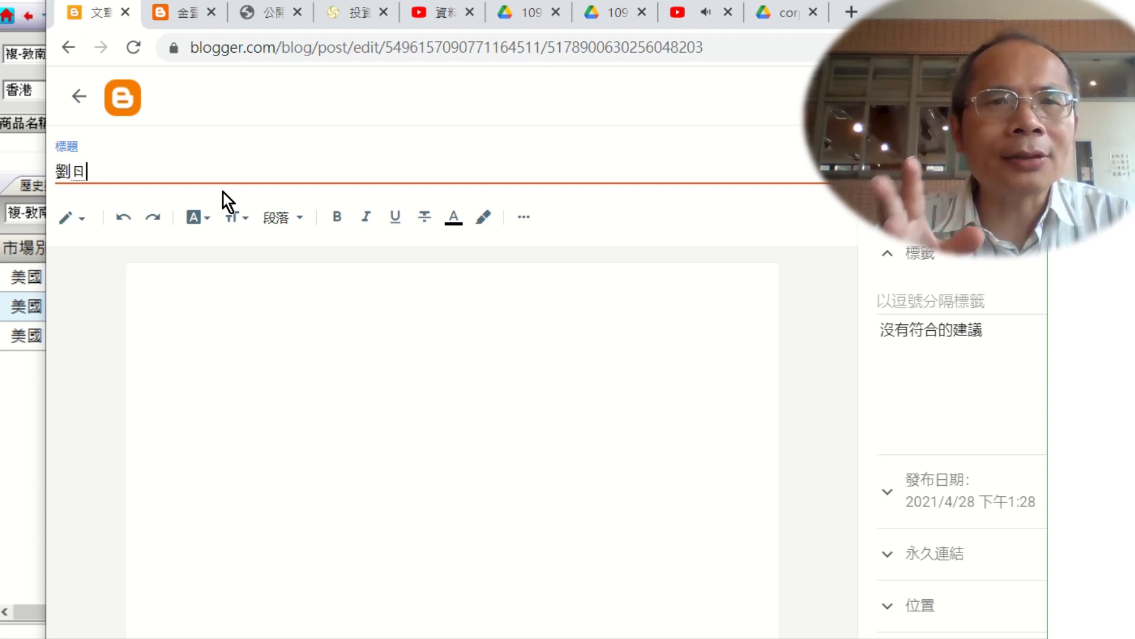
{"action": "key", "text": "space"}
{"action": "key", "text": "Return"}
Step: Complete the post title after the author's name with 公開資訊觀測站 損益表 百分比 分組 進行樞紐分析
{"action": "type", "text": "公開資ㄒㄩ"}
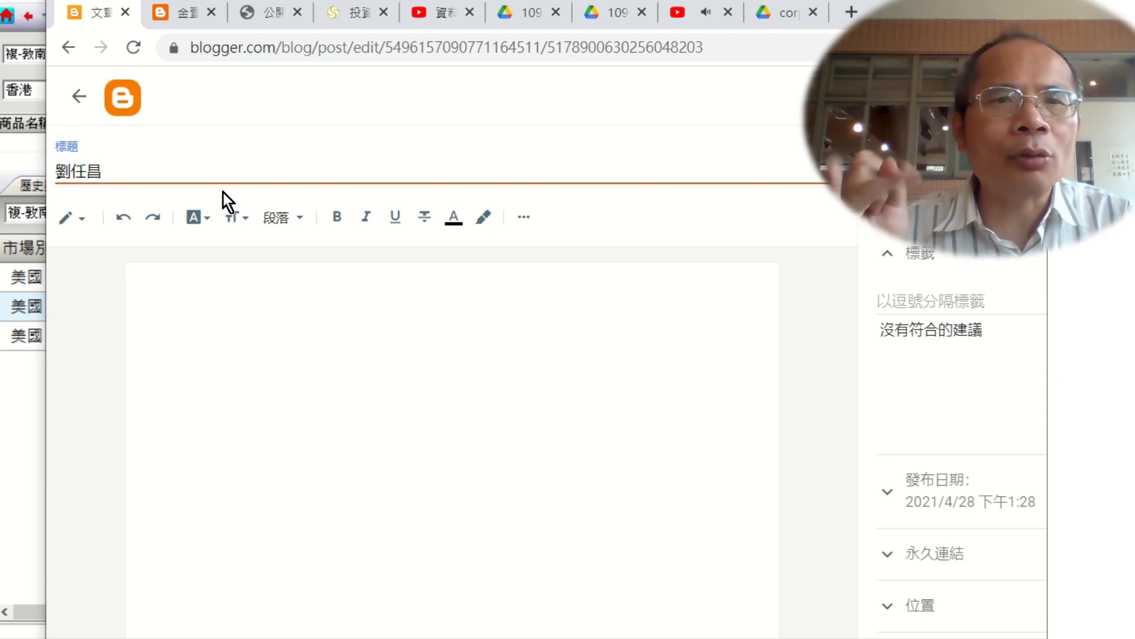
{"action": "type", "text": "ㄣˋㄍㄨㄢ "}
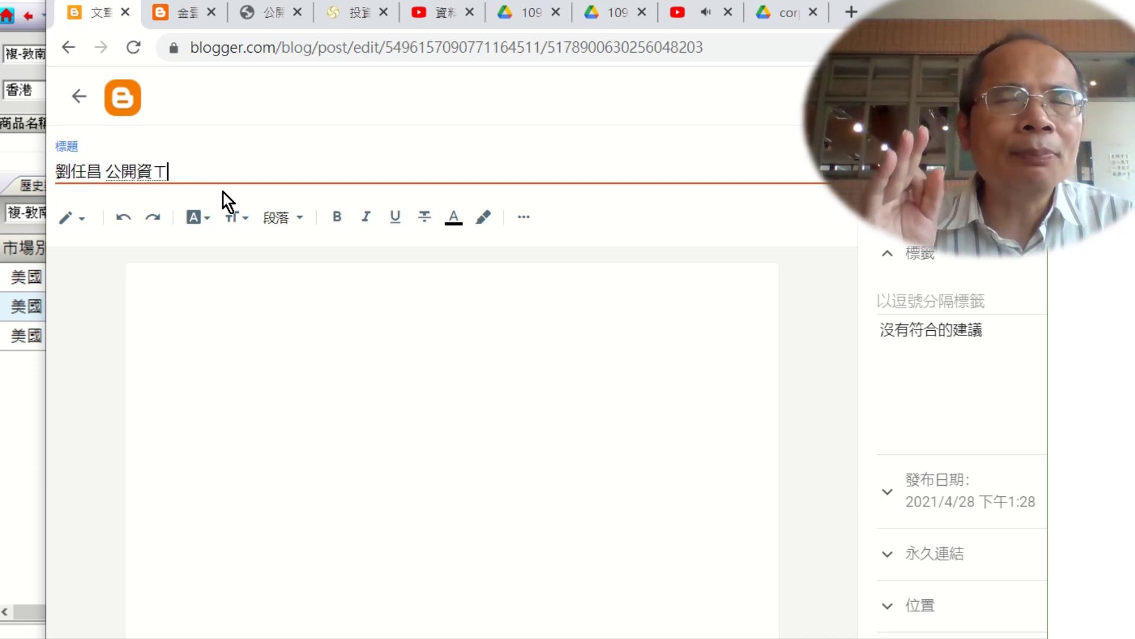
{"action": "type", "text": "ㄘㄜˋ"}
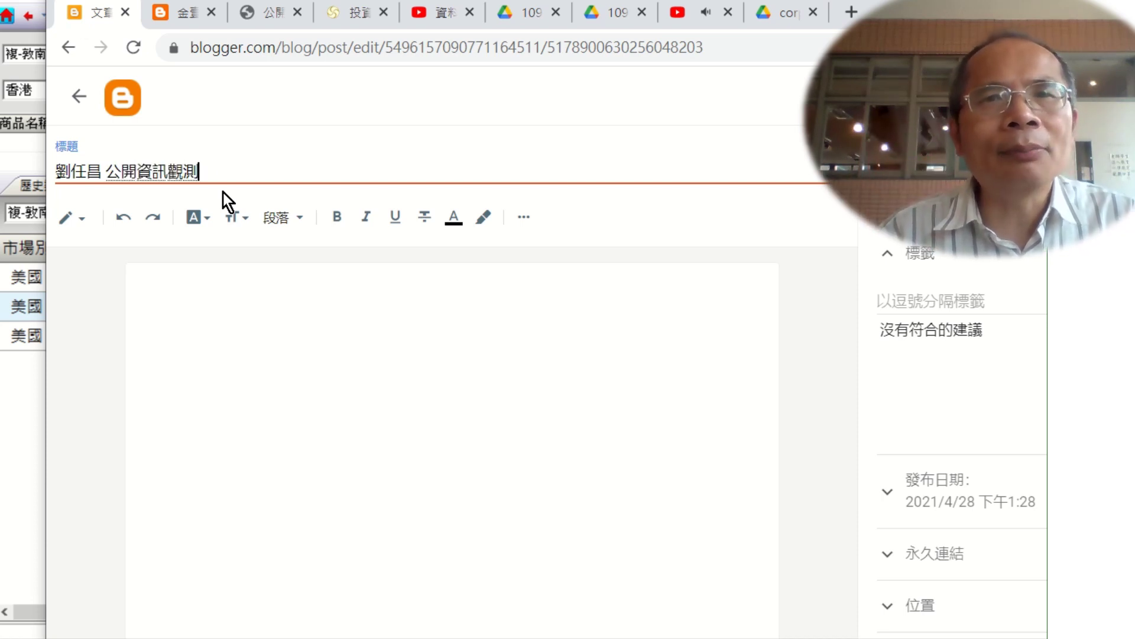
{"action": "key", "text": "Return"}
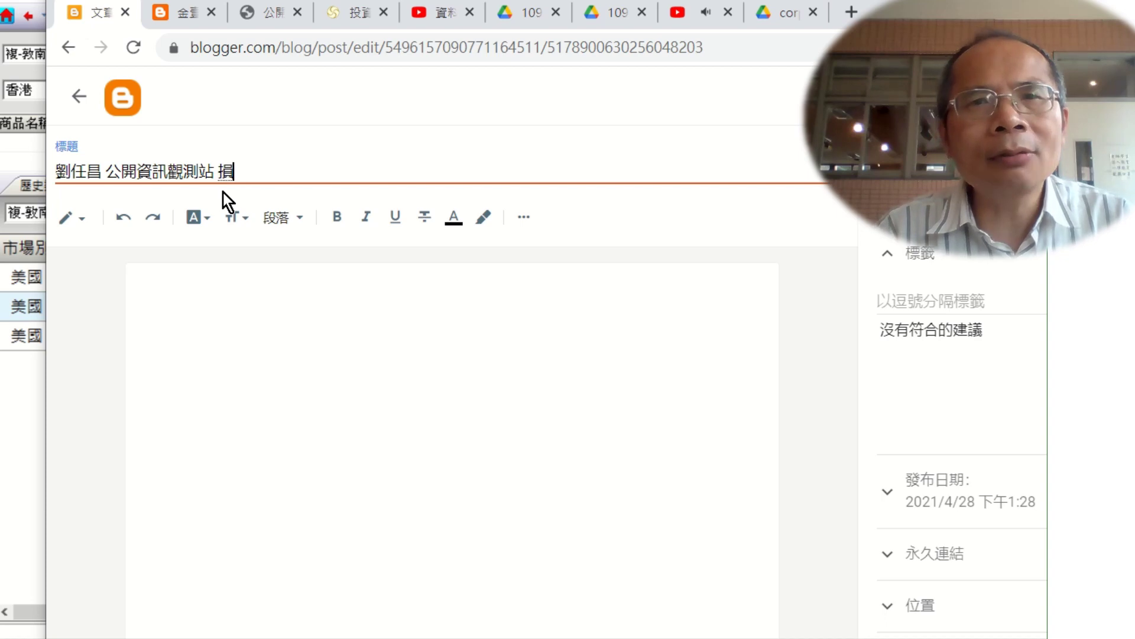
{"action": "type", "text": "ㄙㄨㄣˇㄧˋㄅㄧㄠˇ"}
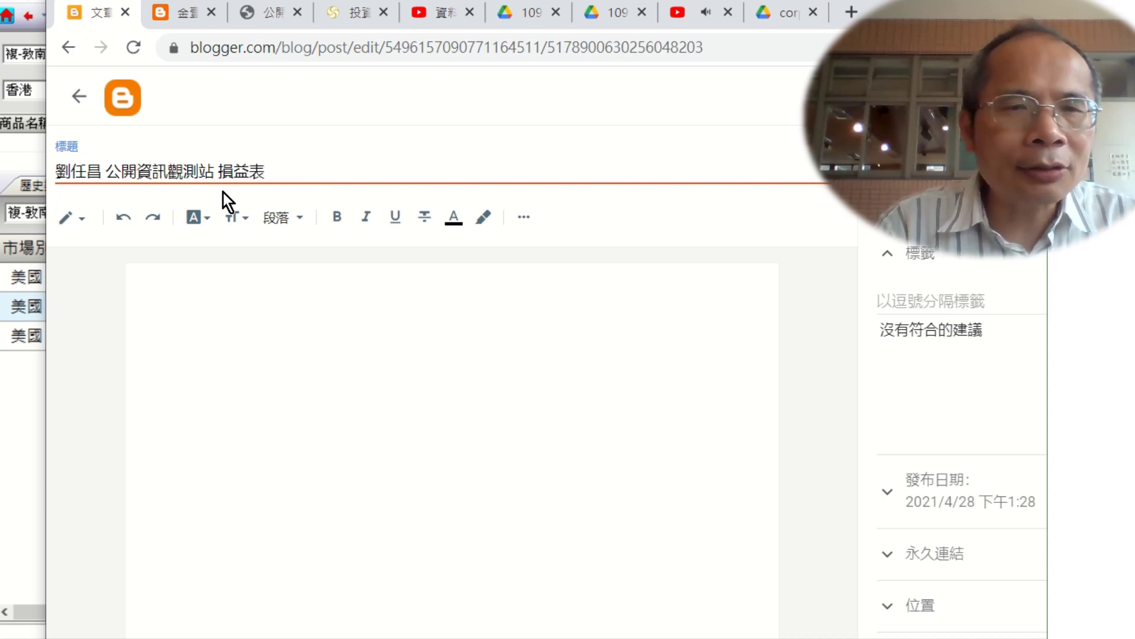
{"action": "type", "text": " ㄅㄞˇㄈㄣ "}
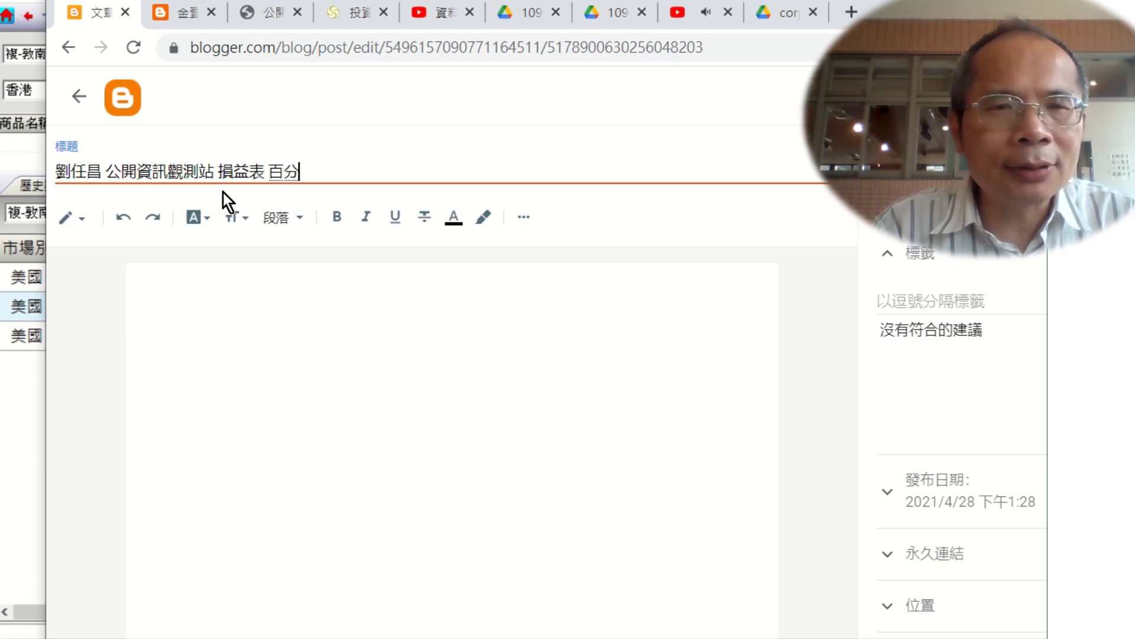
{"action": "type", "text": "ㄅㄧ"}
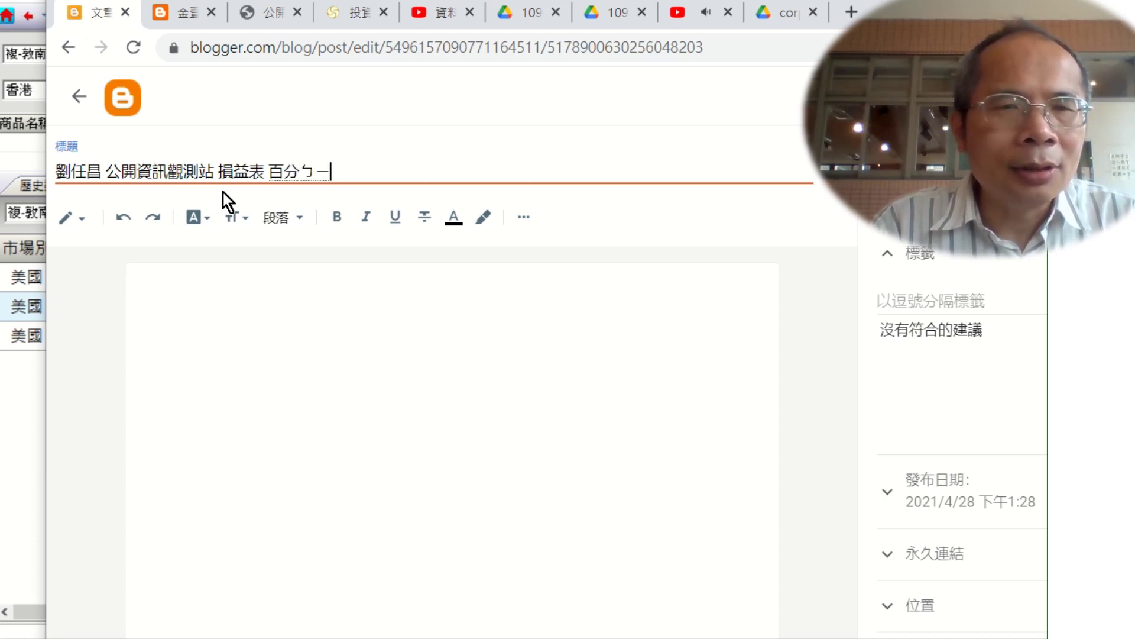
{"action": "type", "text": "ˇ"}
{"action": "key", "text": "Return"}
{"action": "type", "text": "ㄈㄣ ㄗㄨˇ"}
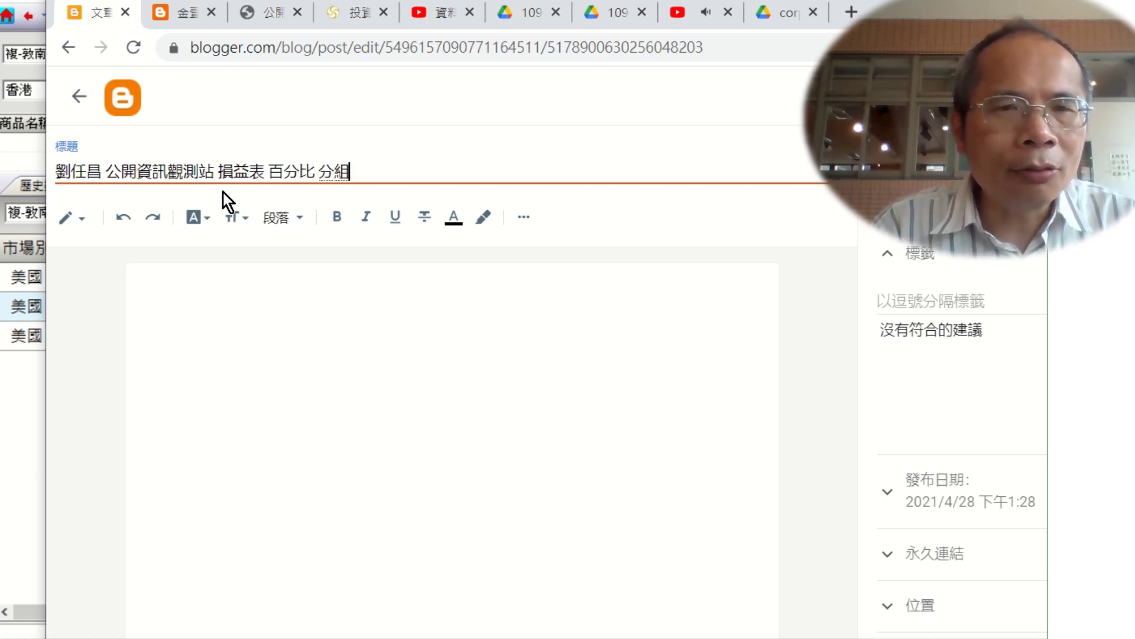
{"action": "key", "text": "Return"}
{"action": "type", "text": "ㄐㄧㄣˋㄒㄧㄥˊㄕㄨ "}
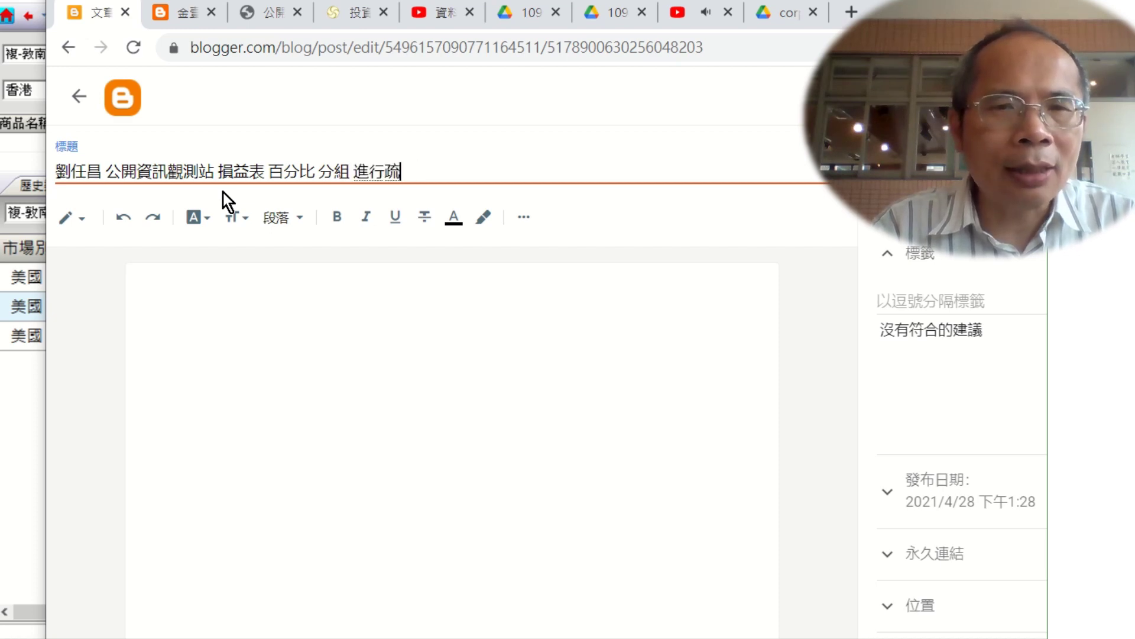
{"action": "type", "text": "ㄋㄧㄡˇㄈㄣ ㄒㄧ"}
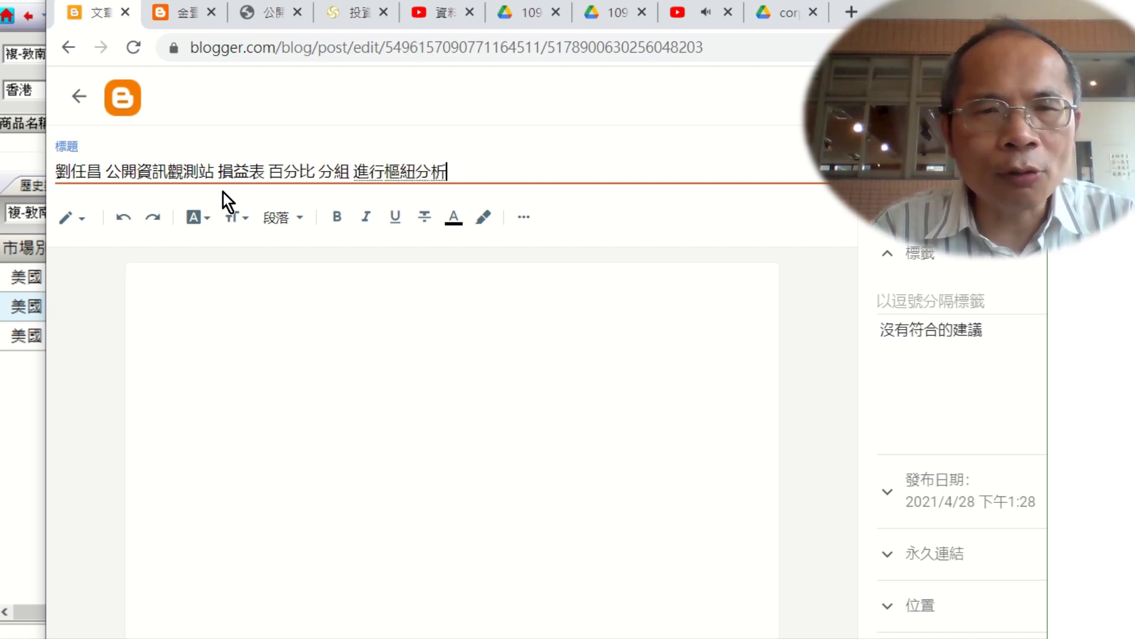
{"action": "key", "text": "Return"}
Step: Paste the copied financial report filing deadlines into the post body as plain text and make 證券交易法第36條 bold
{"action": "left_click", "coordinate": [235, 309]}
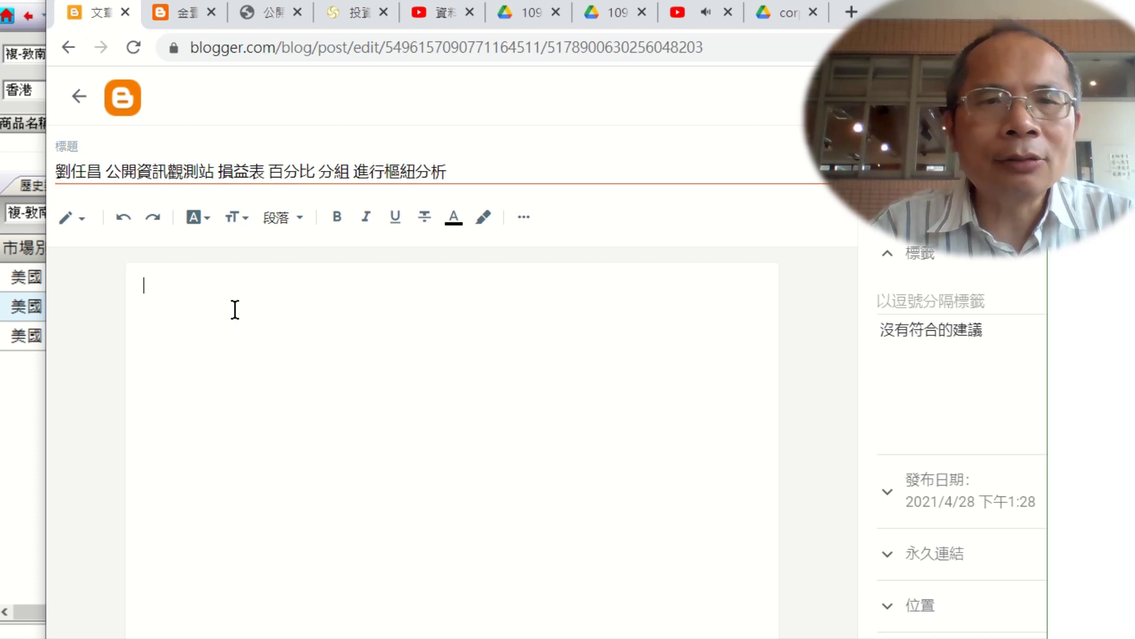
{"action": "right_click", "coordinate": [235, 309]}
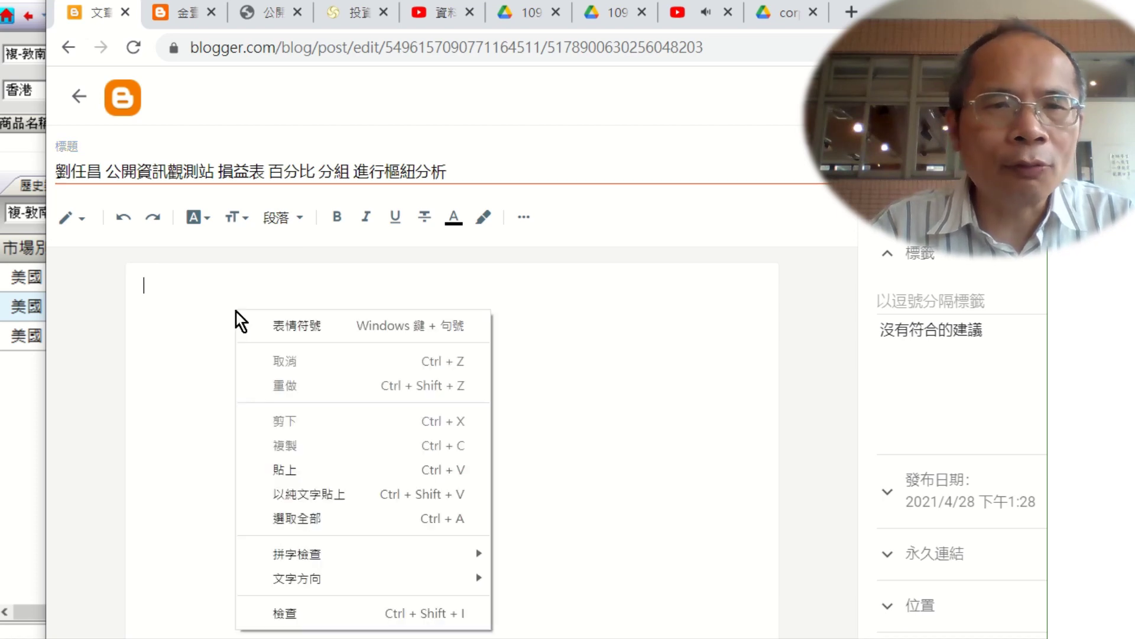
{"action": "left_click", "coordinate": [301, 500]}
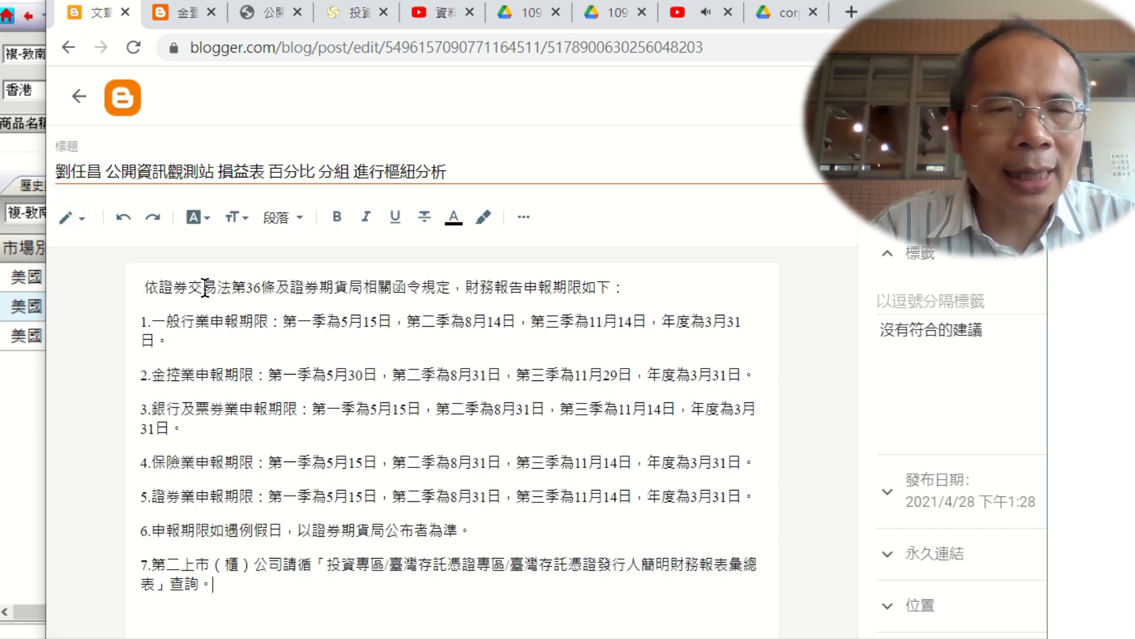
{"action": "left_click_drag", "start_coordinate": [158, 289], "coordinate": [275, 289]}
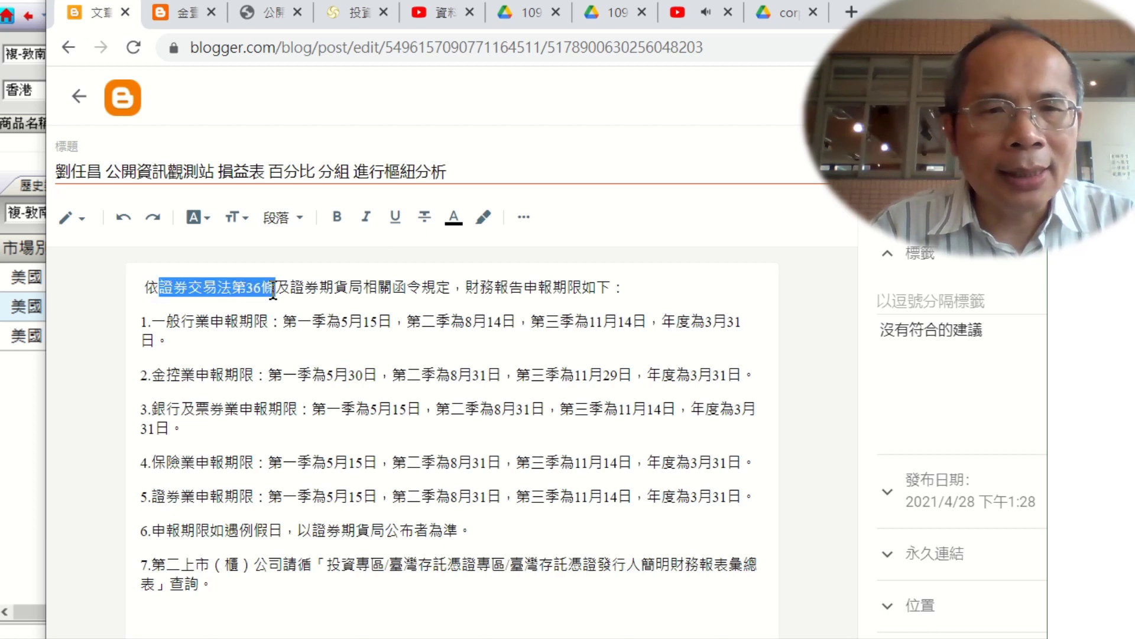
{"action": "left_click", "coordinate": [337, 217]}
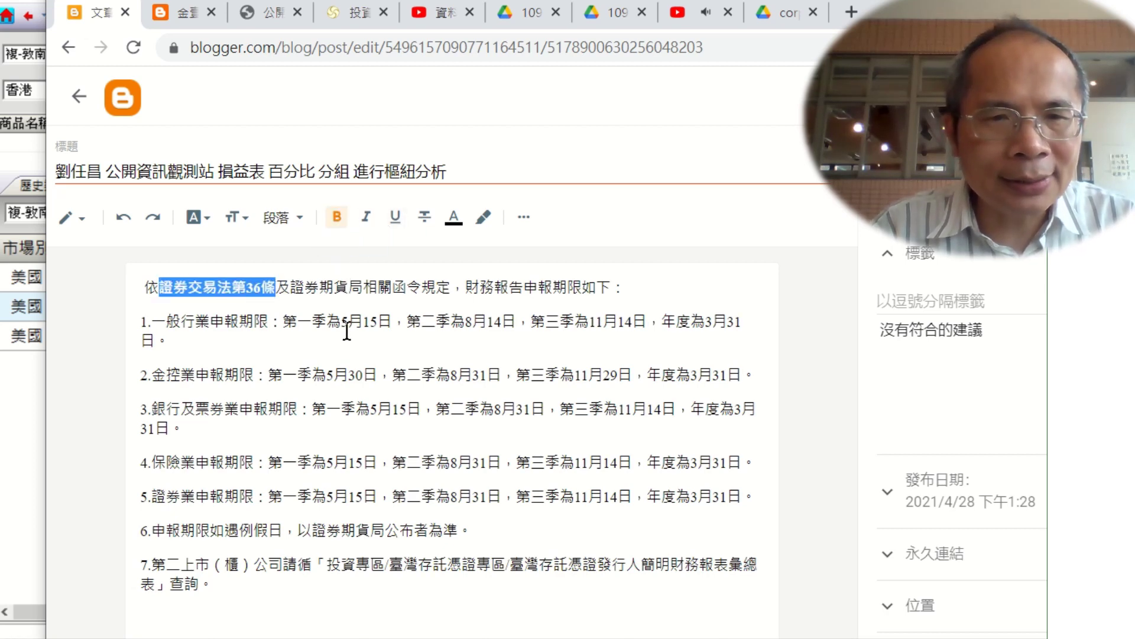
Step: Append the sentence 一般產業的季報在45日內發布。 to the end of item 1 on 一般行業申報期限
{"action": "left_click", "coordinate": [322, 341]}
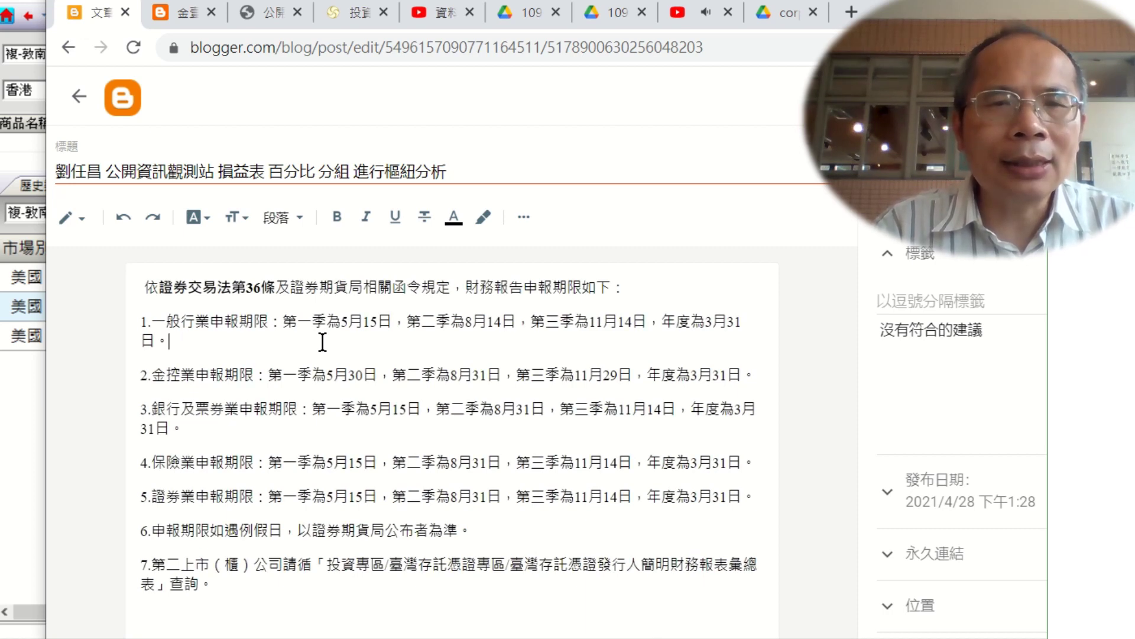
{"action": "type", "text": "季報"}
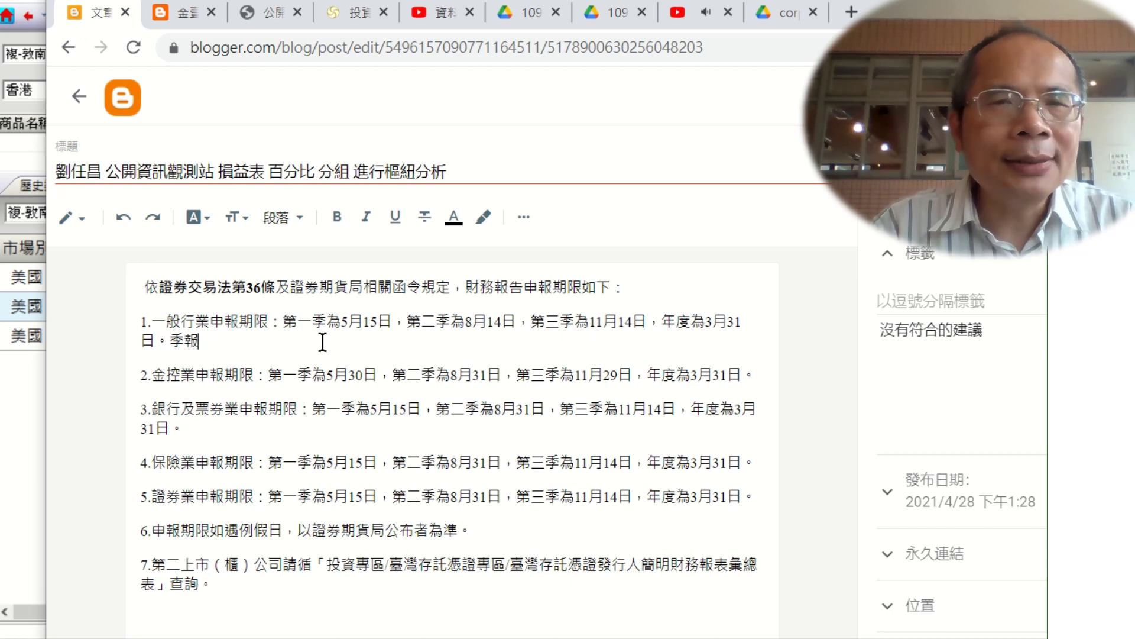
{"action": "type", "text": "在45日內發布。"}
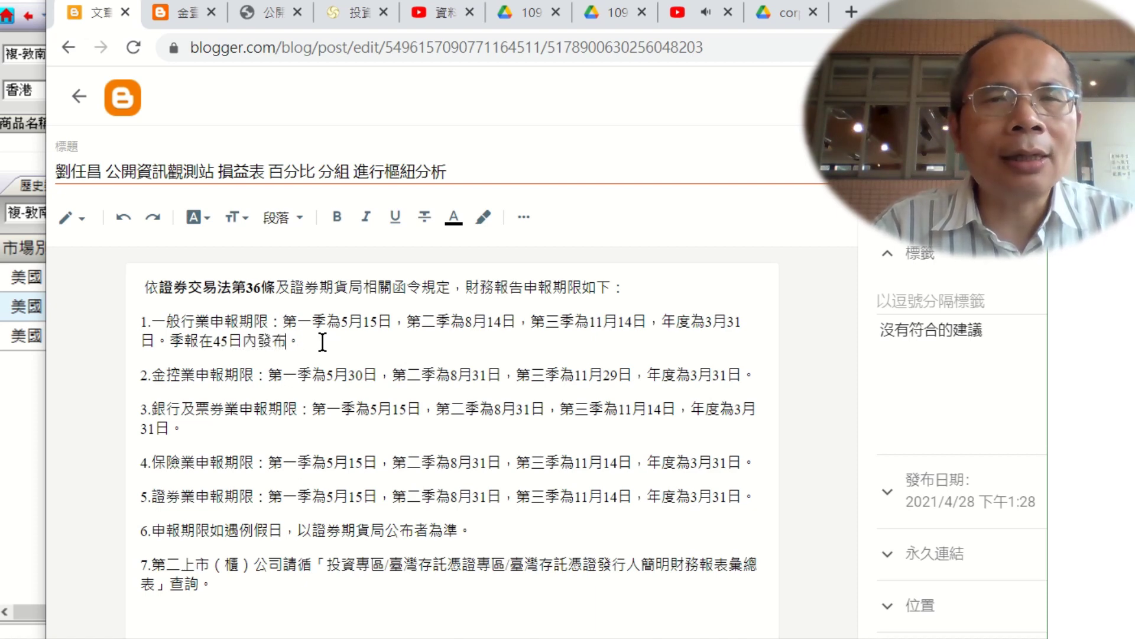
{"action": "type", "text": "一般產"}
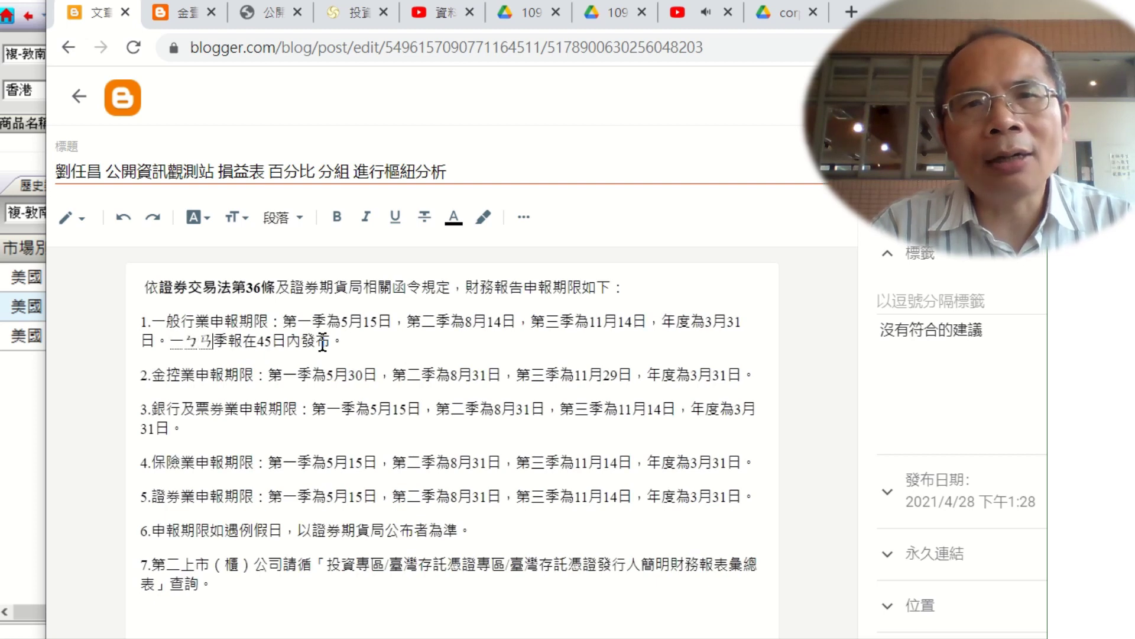
{"action": "type", "text": "業的"}
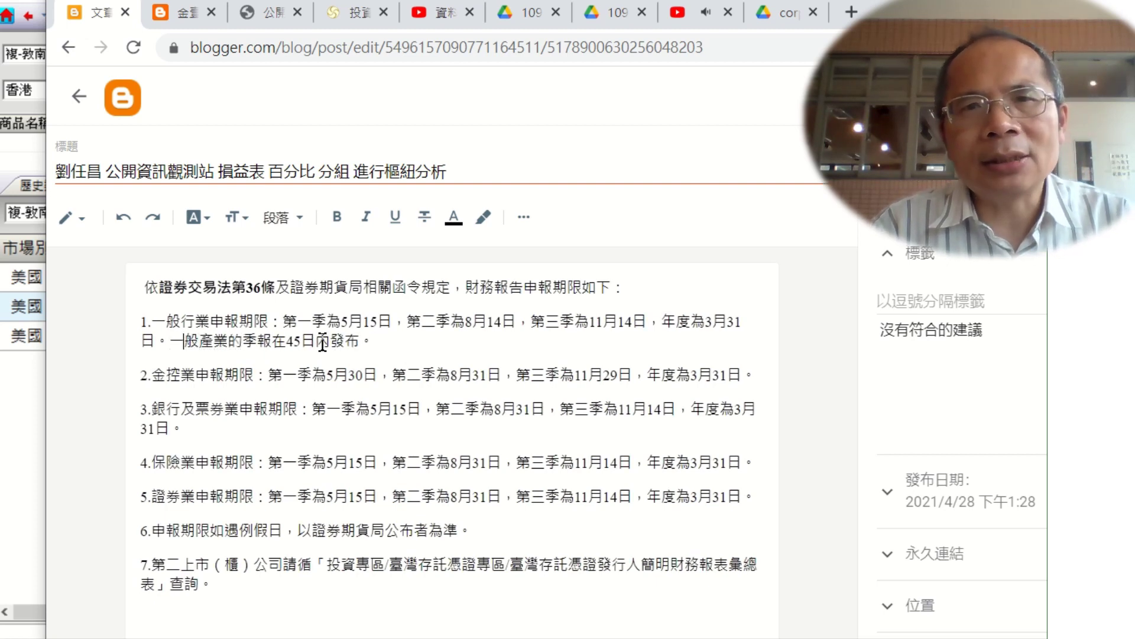
Step: Make the added sentence 一般產業的季報在45日內發布 bold
{"action": "key", "text": "shift+Right"}
{"action": "key", "text": "shift+Right"}
{"action": "key", "text": "shift+Right"}
{"action": "key", "text": "shift+Right"}
{"action": "key", "text": "shift+Right"}
{"action": "key", "text": "shift+Right"}
{"action": "key", "text": "shift+Right"}
{"action": "key", "text": "shift+Right"}
{"action": "key", "text": "shift+Right"}
{"action": "key", "text": "shift+Right"}
{"action": "key", "text": "shift+Right"}
{"action": "key", "text": "shift+Right"}
{"action": "key", "text": "shift+Right"}
{"action": "key", "text": "shift+Right"}
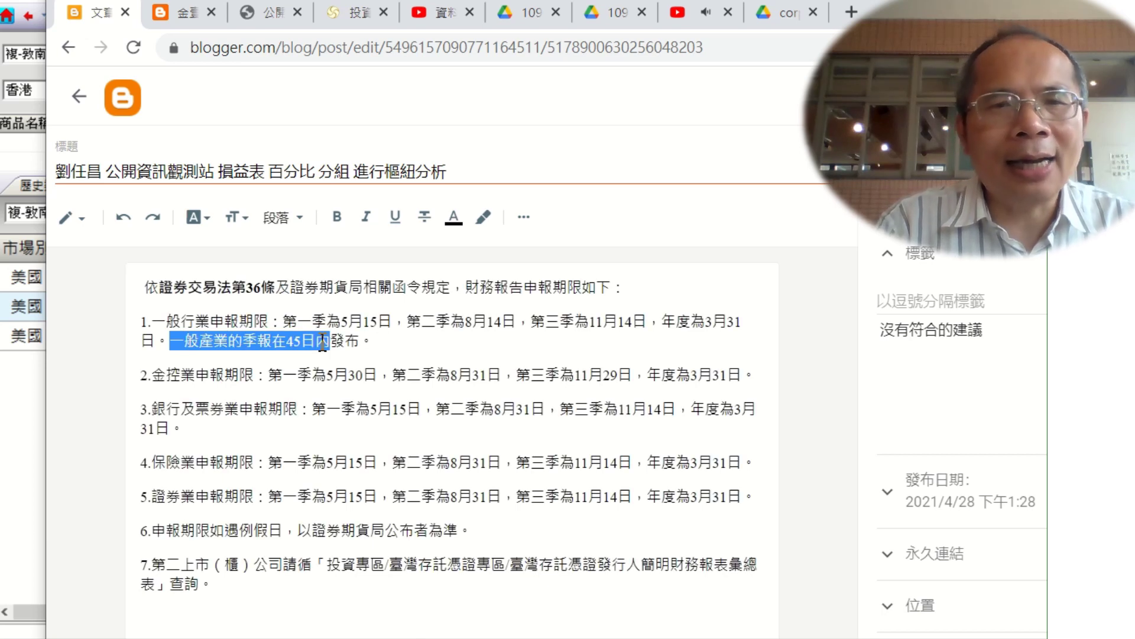
{"action": "key", "text": "ctrl+b"}
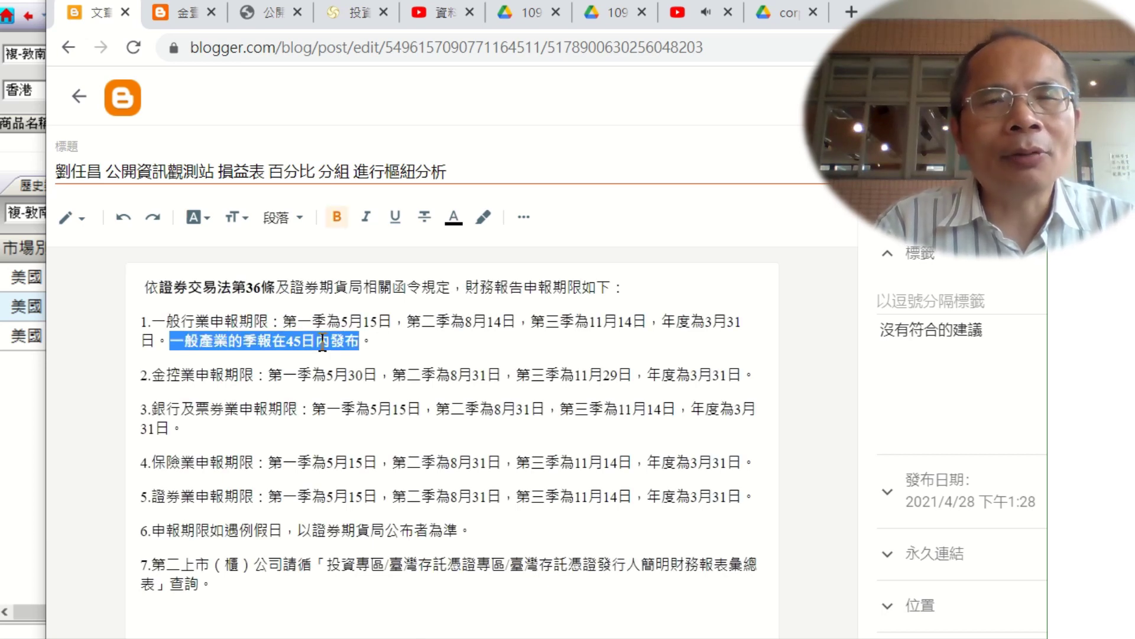
Step: Add a second sentence, 年報在三個月內發布。, after the quarterly report sentence in item 1
{"action": "key", "text": "Right"}
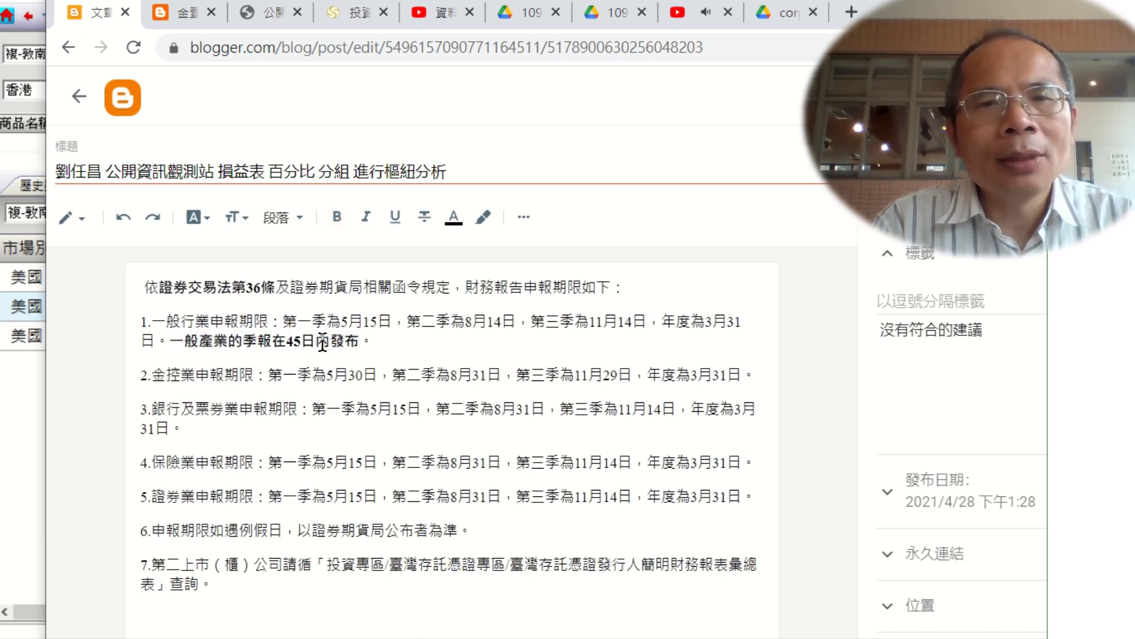
{"action": "type", "text": "報在"}
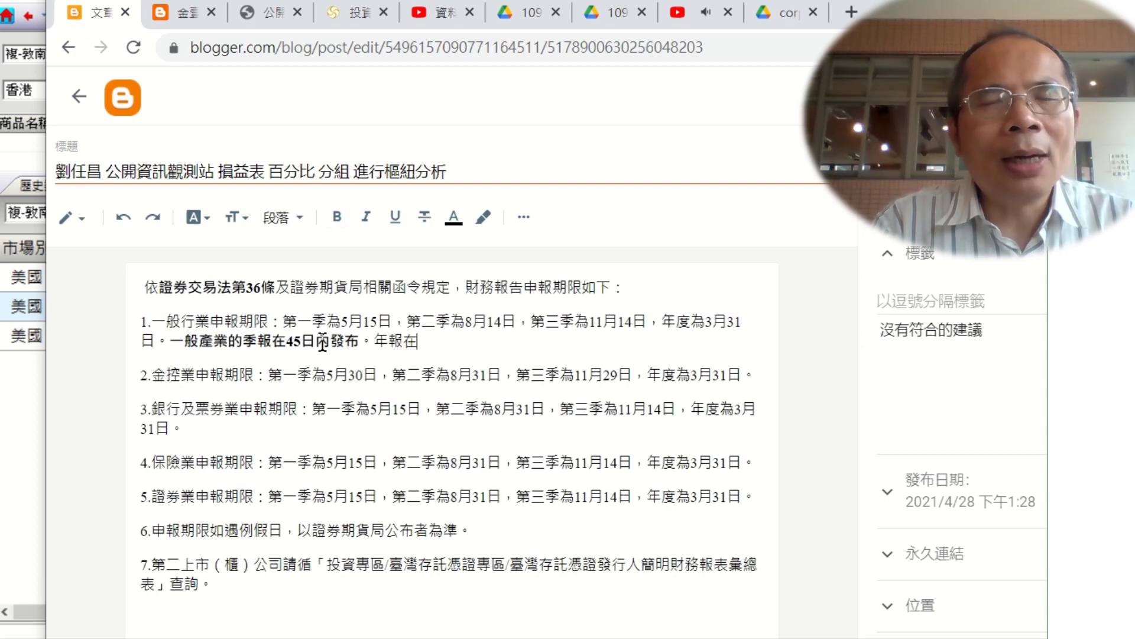
{"action": "type", "text": "三個月"}
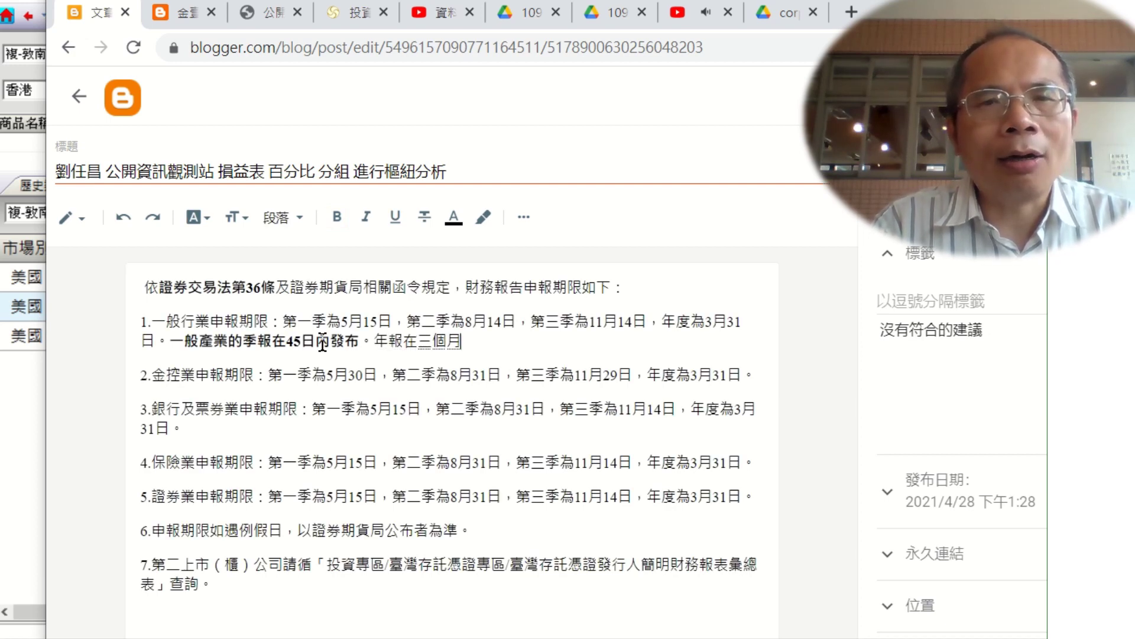
{"action": "type", "text": "內ㄈㄚ"}
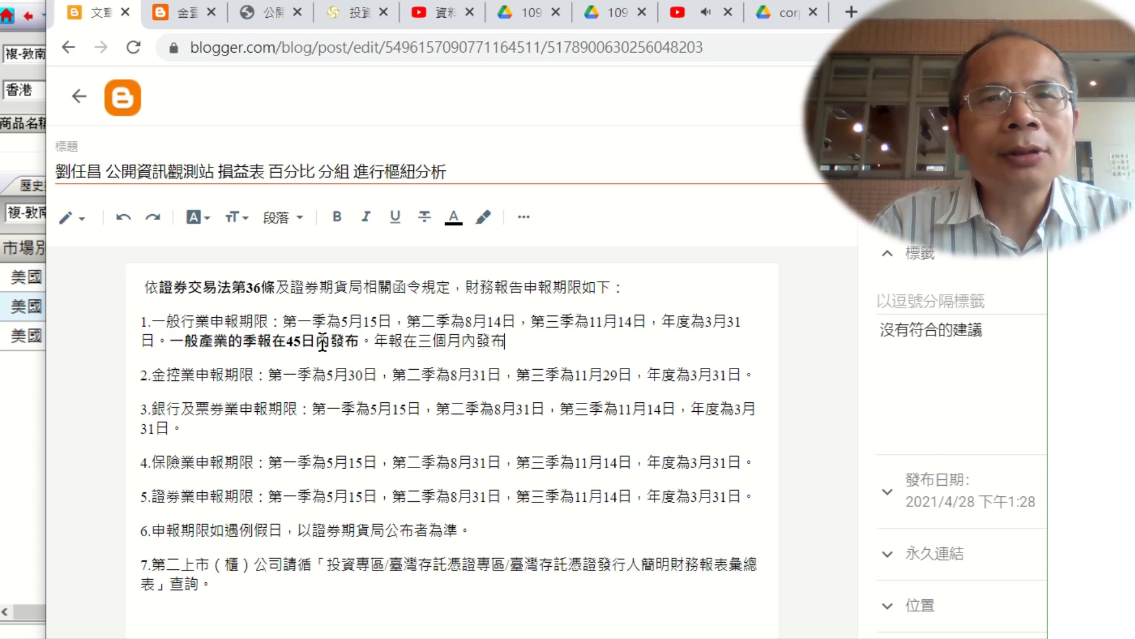
Step: Make the annual report sentence 年報在三個月內發布 bold
{"action": "key", "text": "shift+Left"}
{"action": "key", "text": "shift+Left"}
{"action": "key", "text": "shift+Left"}
{"action": "key", "text": "shift+Left"}
{"action": "key", "text": "shift+Left"}
{"action": "key", "text": "shift+Left"}
{"action": "key", "text": "shift+Left"}
{"action": "key", "text": "shift+Left"}
{"action": "key", "text": "shift+Left"}
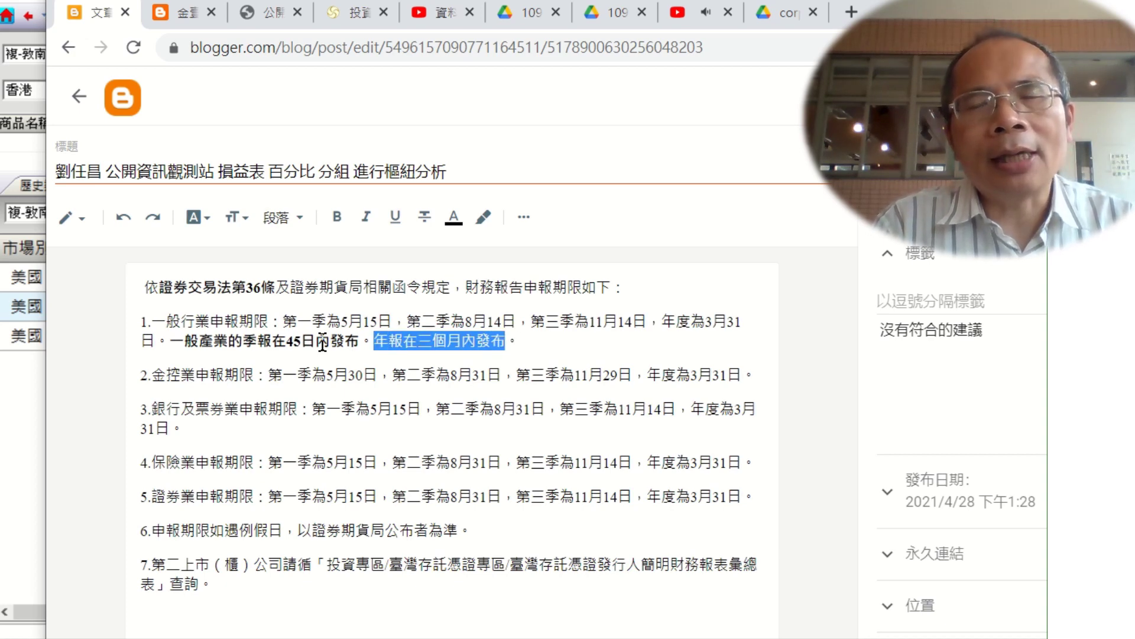
{"action": "key", "text": "ctrl+b"}
{"action": "key", "text": "Down"}
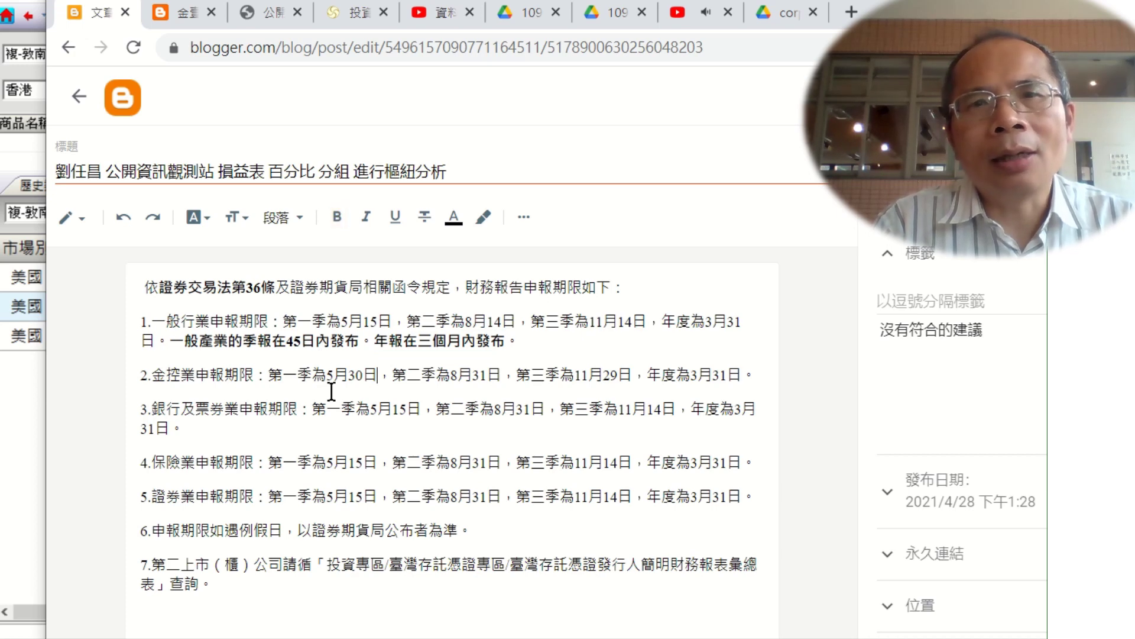
Step: Switch the post to HTML view and separate the first paragraph from item 1 with two blank lines
{"action": "left_click", "coordinate": [84, 227]}
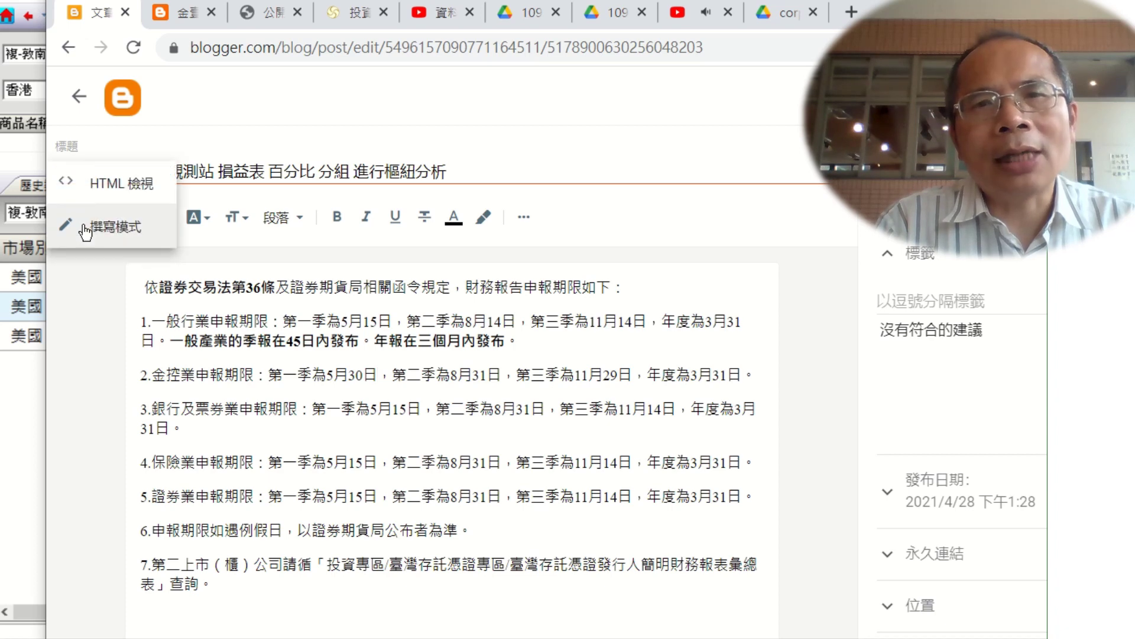
{"action": "left_click", "coordinate": [101, 183]}
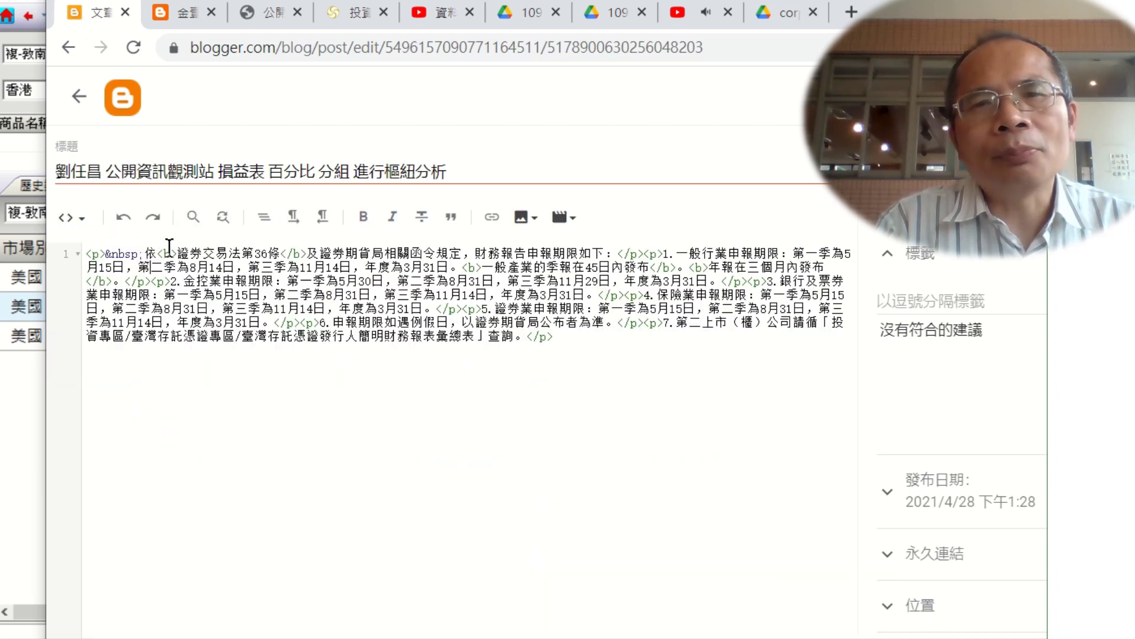
{"action": "left_click", "coordinate": [175, 247]}
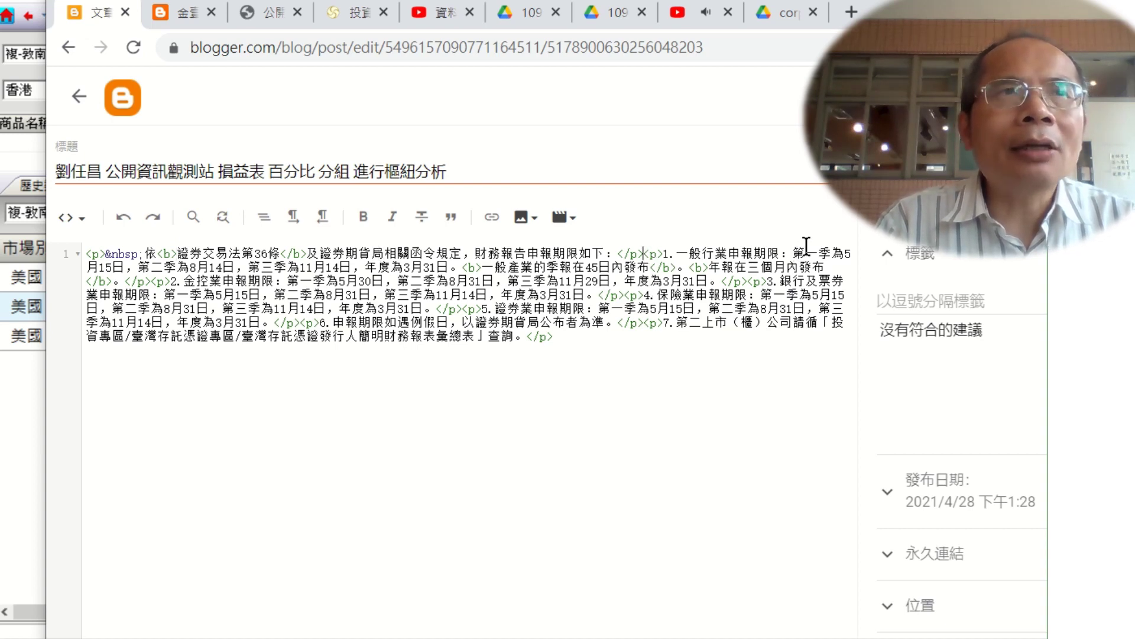
{"action": "key", "text": "Return"}
{"action": "key", "text": "Return"}
{"action": "key", "text": "Return"}
{"action": "key", "text": "Up"}
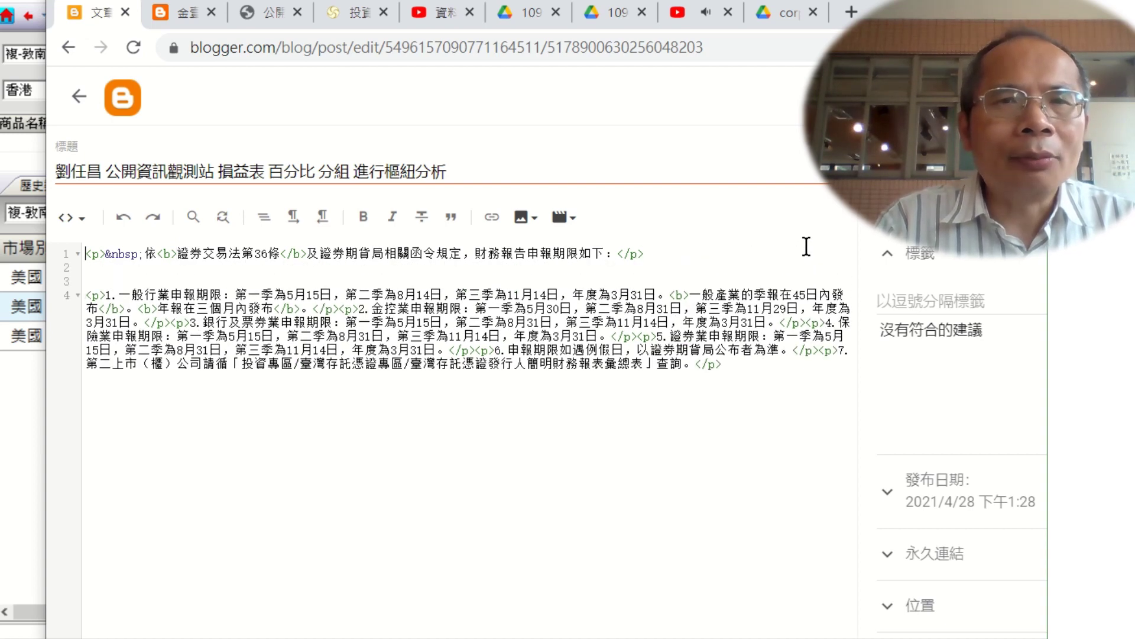
Step: Change the first paragraph's opening tag to h1 and delete the introductory sentence about 證券交易法第36條 inside it
{"action": "key", "text": "Delete"}
{"action": "type", "text": "h1"}
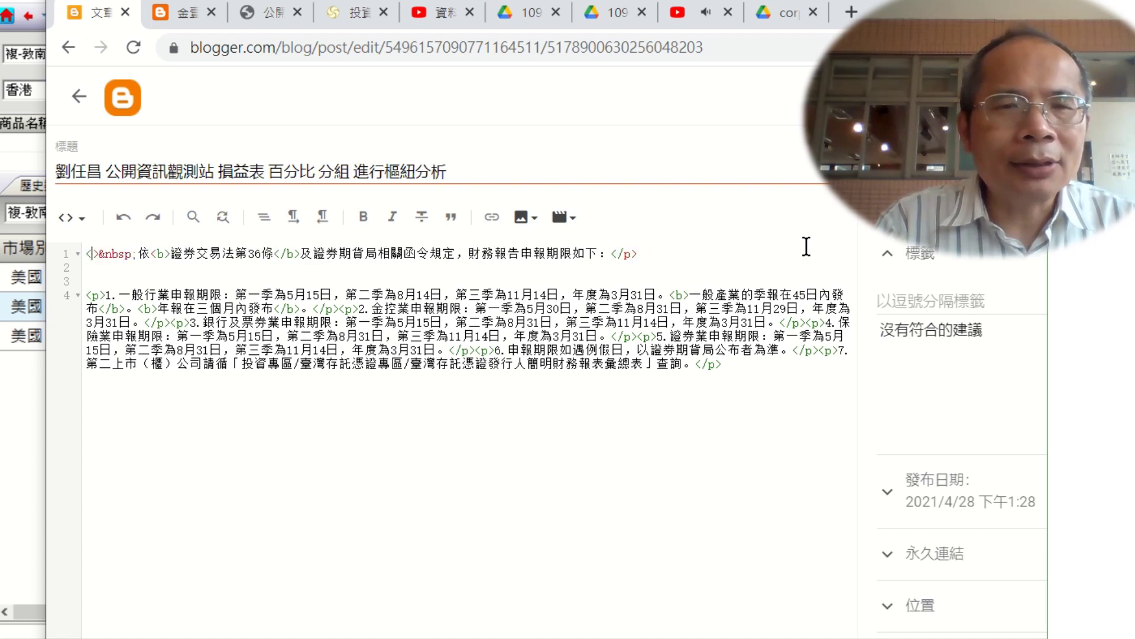
{"action": "key", "text": "Delete"}
{"action": "key", "text": "Delete"}
{"action": "key", "text": "Delete"}
{"action": "key", "text": "Delete"}
{"action": "key", "text": "Delete"}
{"action": "key", "text": "Delete"}
{"action": "key", "text": "Delete"}
{"action": "key", "text": "Delete"}
{"action": "key", "text": "Delete"}
{"action": "key", "text": "Delete"}
{"action": "key", "text": "Delete"}
{"action": "key", "text": "Delete"}
{"action": "key", "text": "Delete"}
{"action": "key", "text": "Delete"}
{"action": "key", "text": "Delete"}
{"action": "key", "text": "Delete"}
{"action": "key", "text": "Delete"}
{"action": "key", "text": "Delete"}
{"action": "key", "text": "Delete"}
{"action": "key", "text": "Delete"}
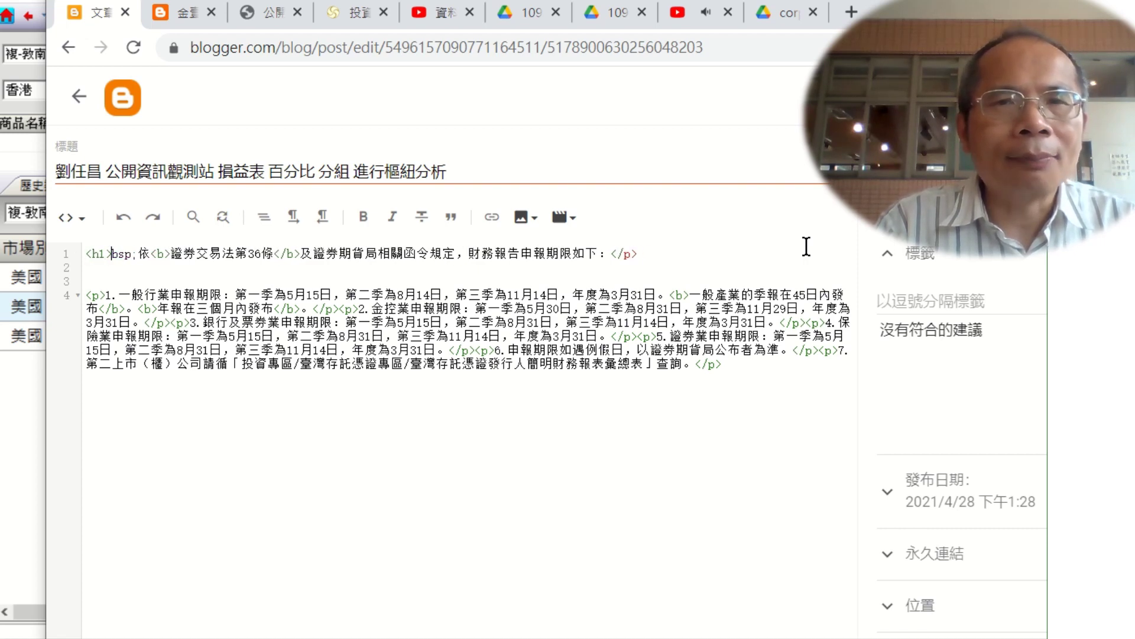
{"action": "key", "text": "Delete"}
{"action": "key", "text": "Delete"}
{"action": "key", "text": "Delete"}
{"action": "key", "text": "Delete"}
{"action": "key", "text": "Delete"}
{"action": "key", "text": "Delete"}
{"action": "key", "text": "Delete"}
{"action": "key", "text": "Delete"}
{"action": "key", "text": "Delete"}
{"action": "key", "text": "Delete"}
{"action": "key", "text": "Delete"}
{"action": "key", "text": "Delete"}
{"action": "key", "text": "Delete"}
{"action": "key", "text": "Delete"}
{"action": "key", "text": "Delete"}
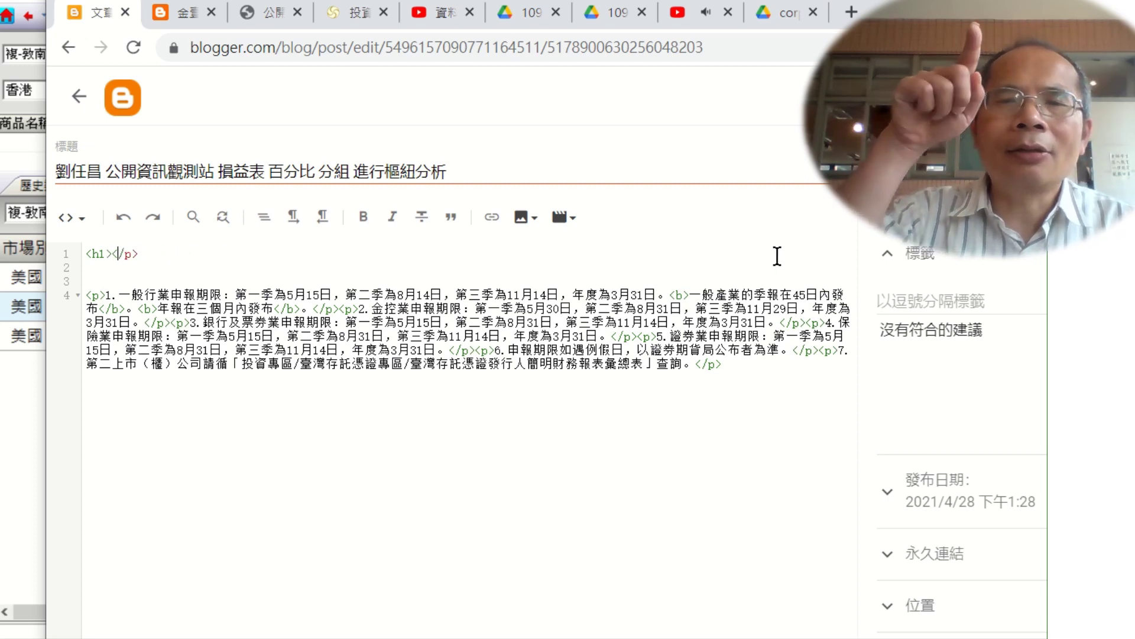
Step: Complete the closing h1 tag on the first line and enter 證券交易法第條 as the heading text between the tags
{"action": "key", "text": "ctrl+plus"}
{"action": "left_click", "coordinate": [132, 277]}
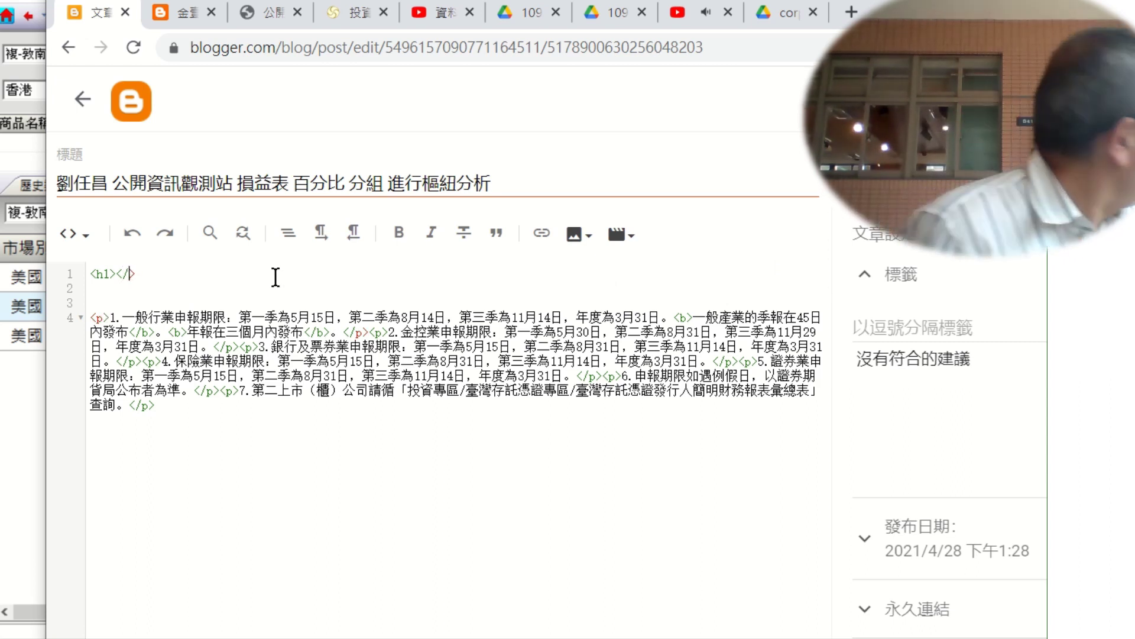
{"action": "type", "text": "h1"}
{"action": "key", "text": "Left"}
{"action": "key", "text": "Left"}
{"action": "key", "text": "Left"}
{"action": "key", "text": "Left"}
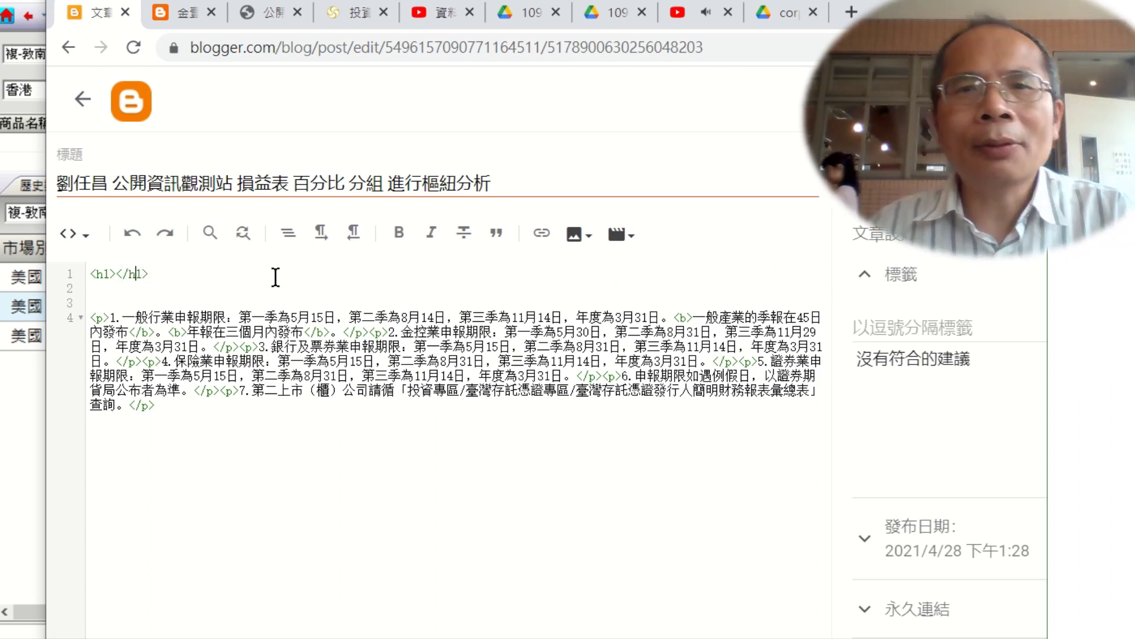
{"action": "type", "text": "證券交易法"}
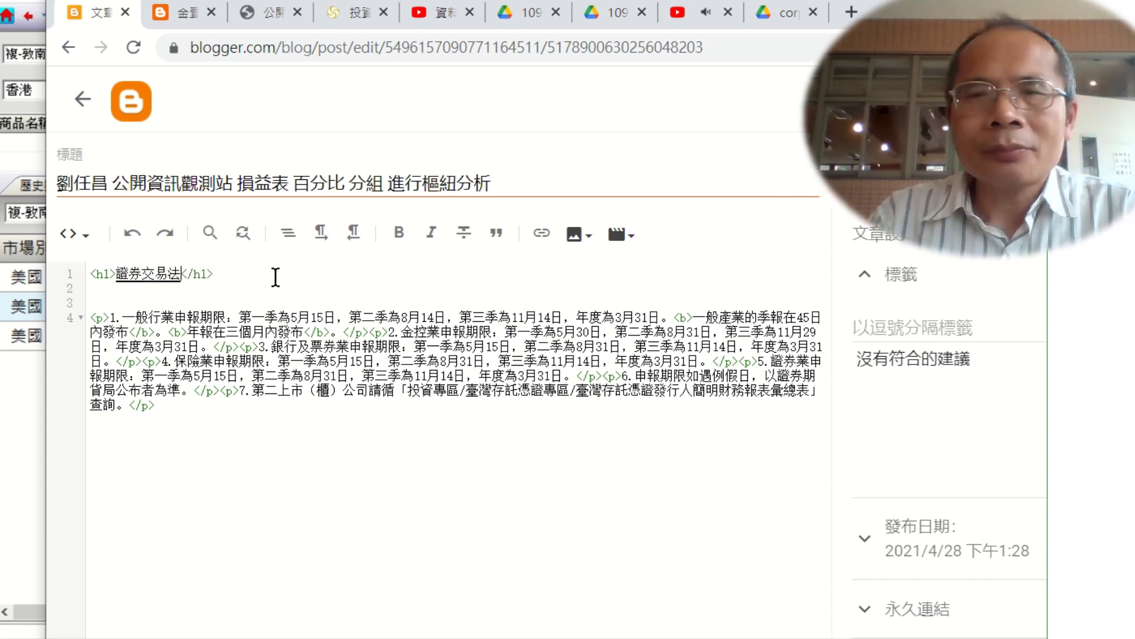
{"action": "type", "text": "第條"}
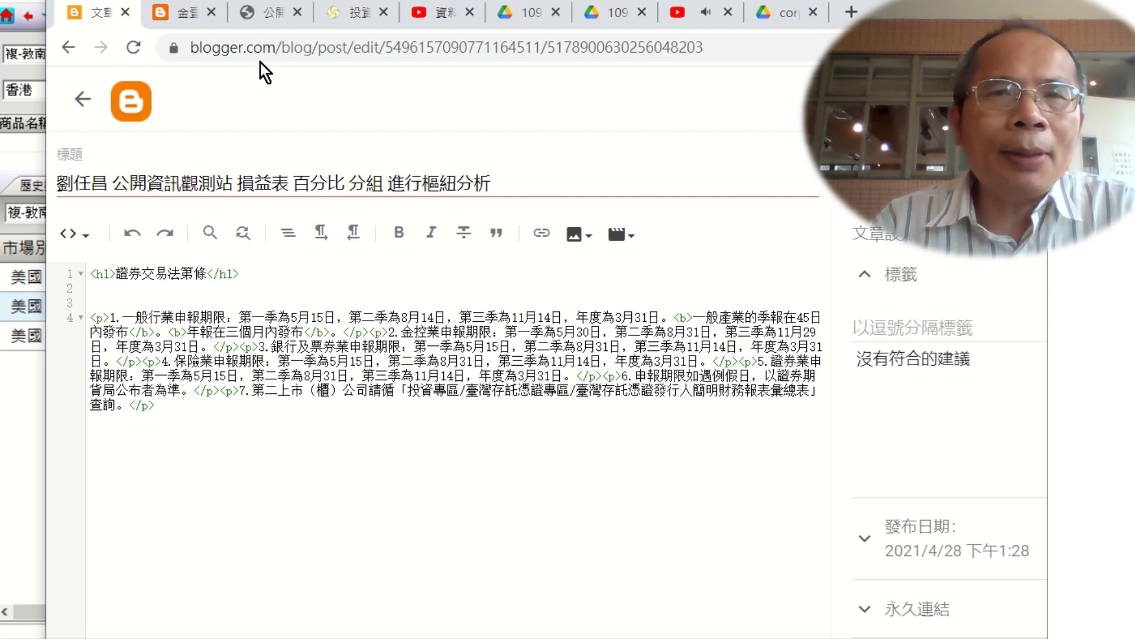
Step: Copy the article number 36 from the note on the 公開資訊觀測站 page and insert it before 條 in the post's heading
{"action": "left_click", "coordinate": [278, 14]}
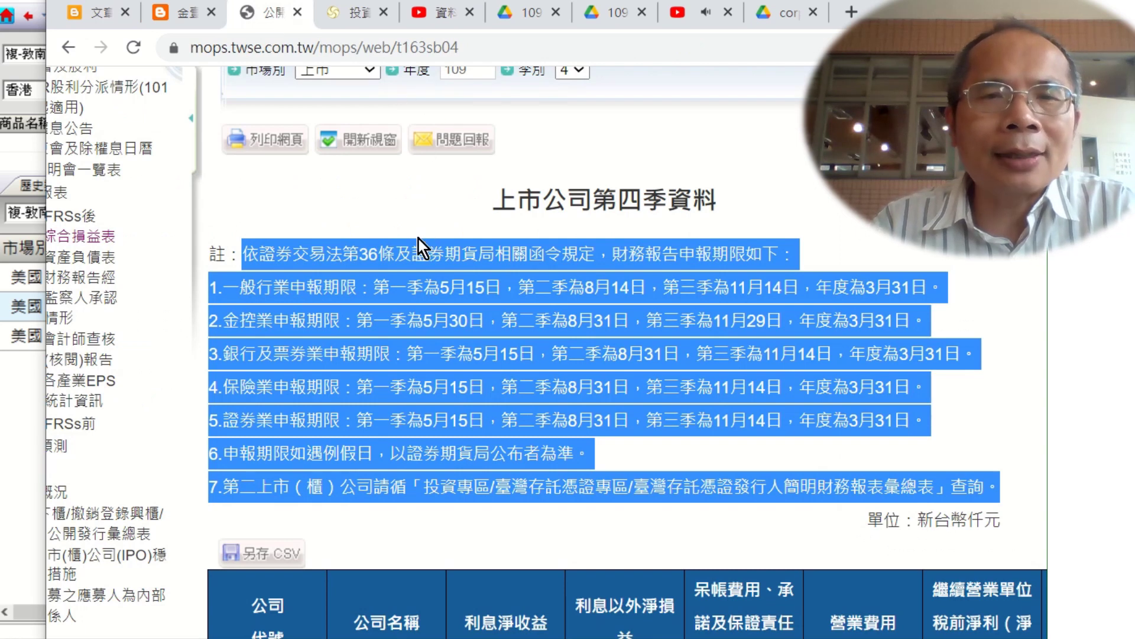
{"action": "left_click", "coordinate": [388, 261]}
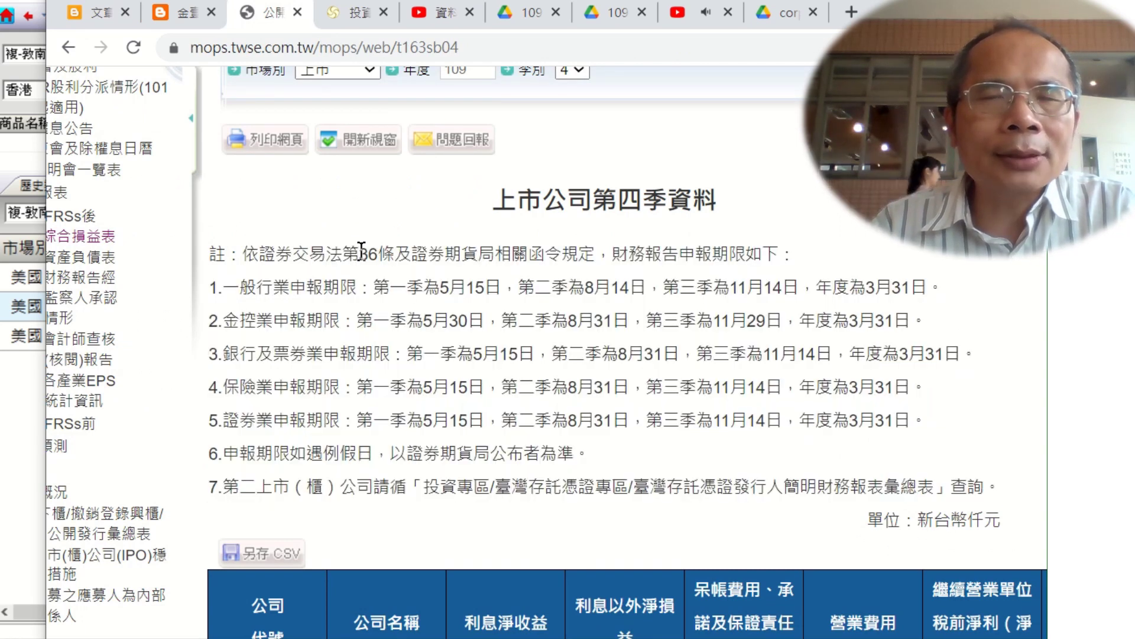
{"action": "left_click_drag", "start_coordinate": [358, 253], "coordinate": [378, 254]}
{"action": "key", "text": "ctrl+c"}
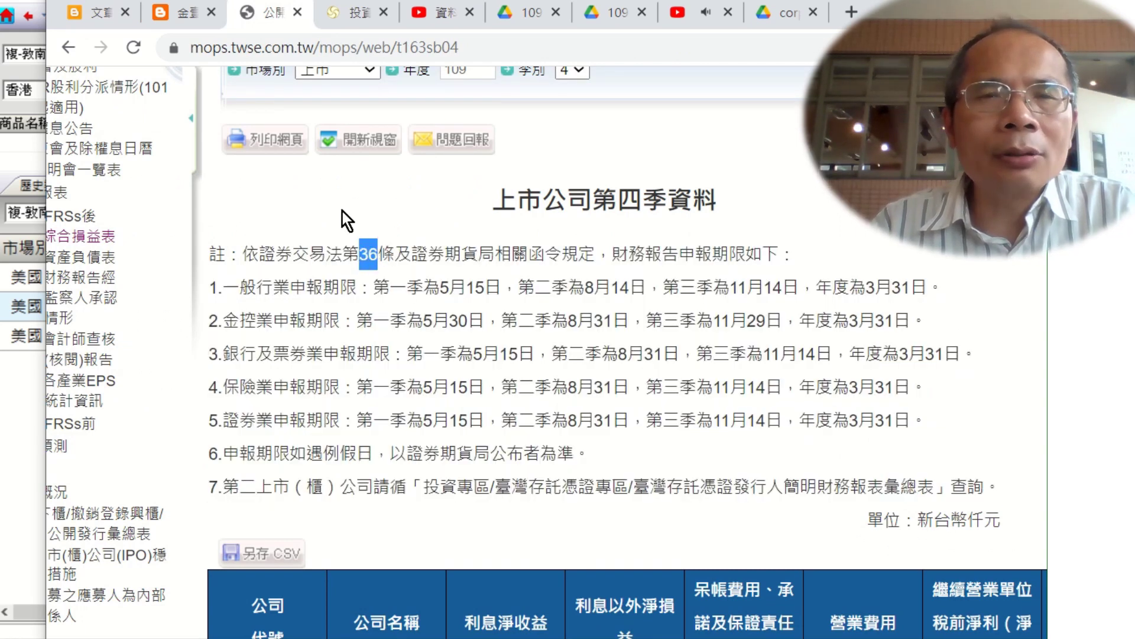
{"action": "left_click", "coordinate": [104, 17]}
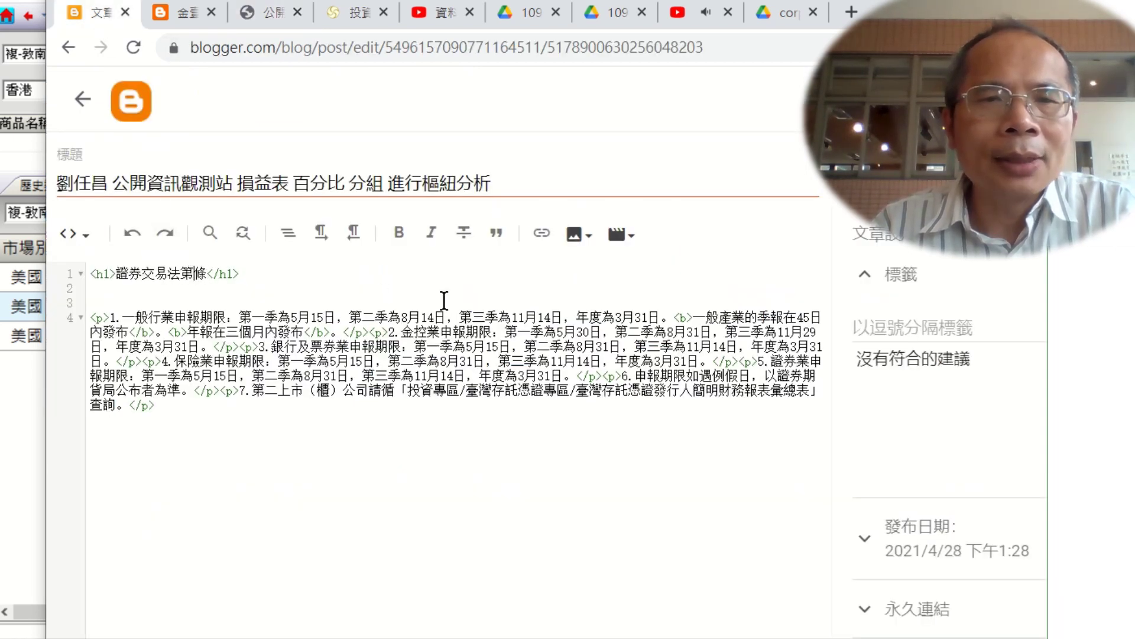
{"action": "key", "text": "ctrl+v"}
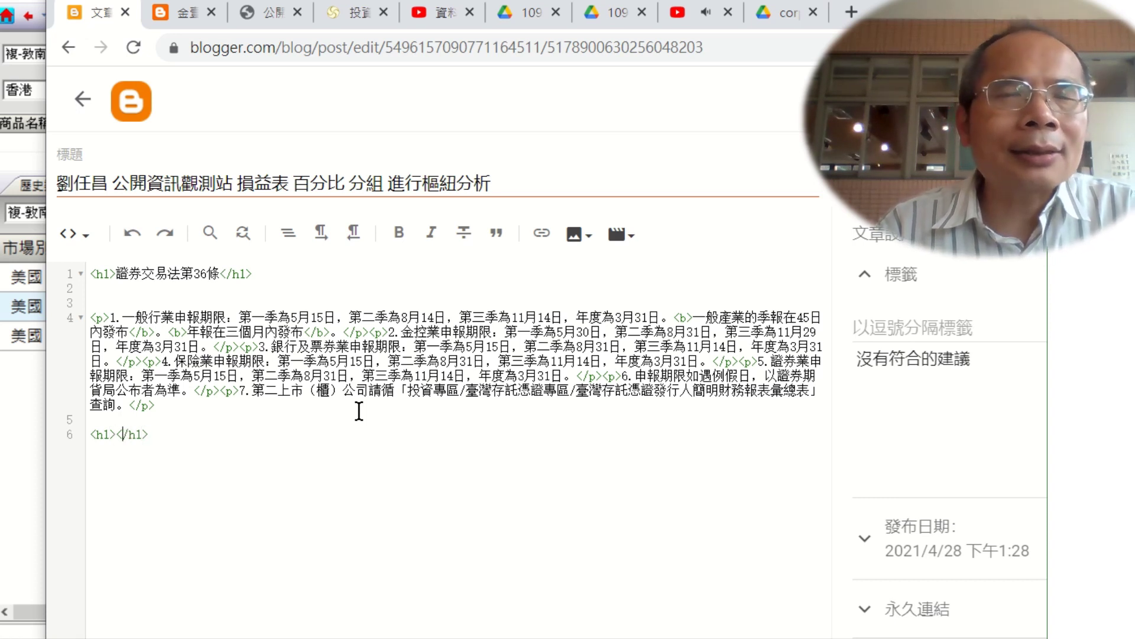
Step: Add a second h1 heading, 公開資訊觀測站與EXCEL截圖, below the last paragraph of the post
{"action": "key", "text": "Left"}
{"action": "key", "text": "Left"}
{"action": "key", "text": "Left"}
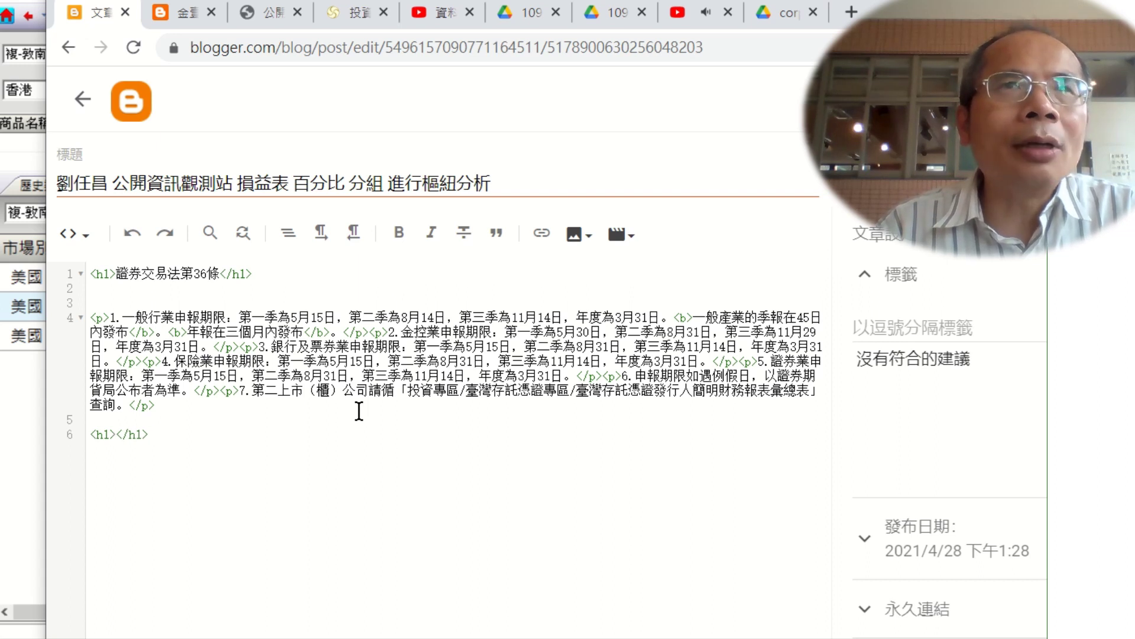
{"action": "type", "text": "公開資工訊觀測站"}
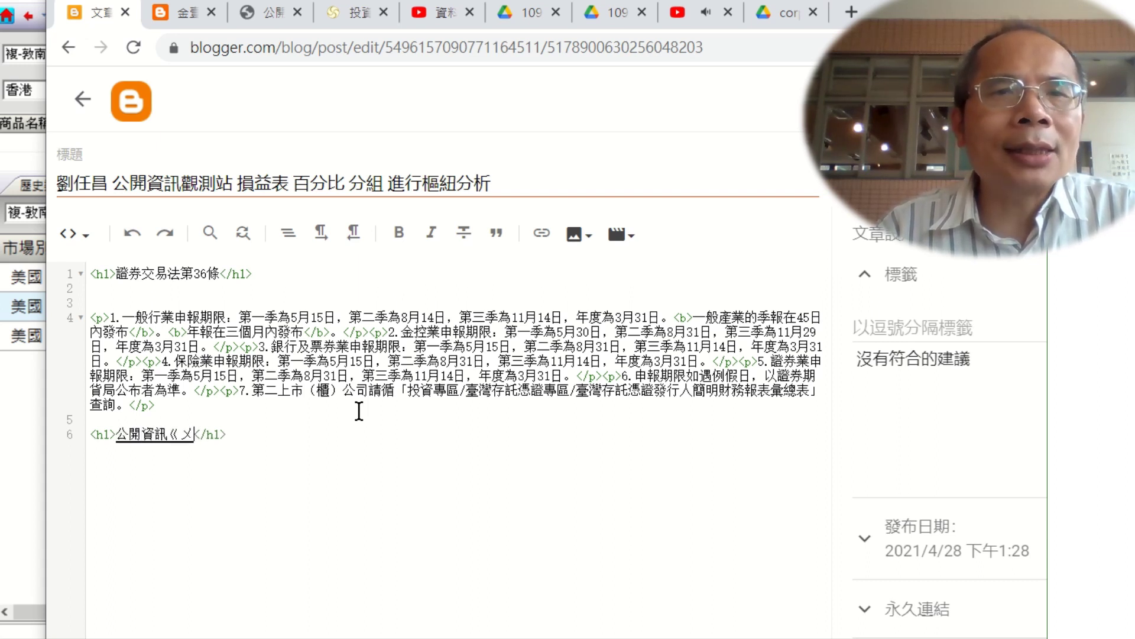
{"action": "type", "text": "與EXC"}
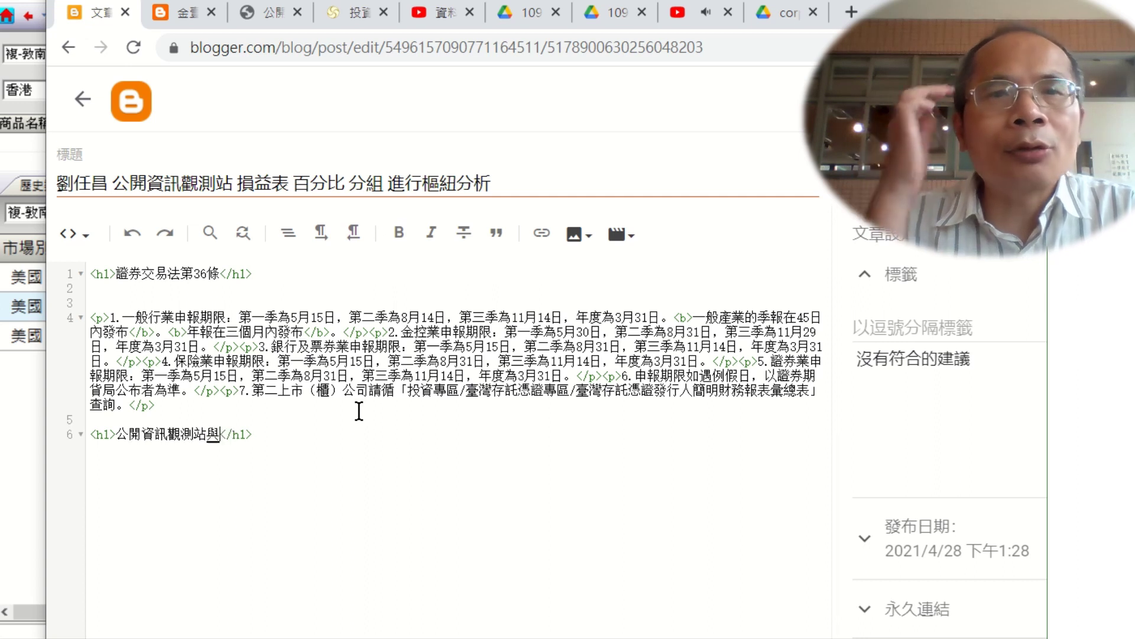
{"action": "type", "text": "EL截圖"}
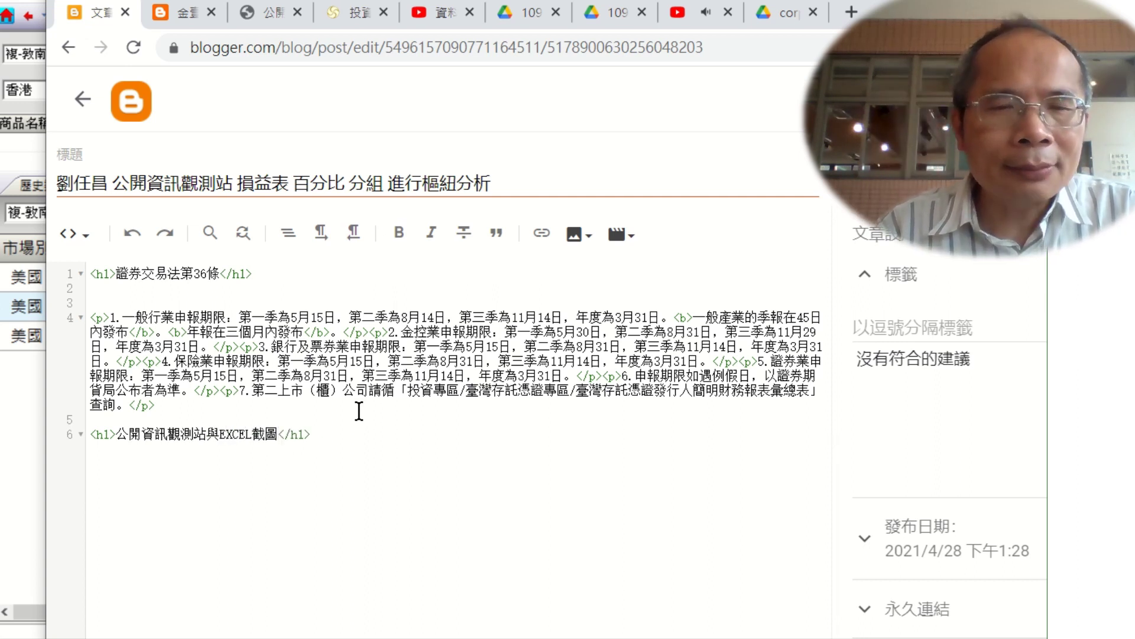
{"action": "key", "text": "Return"}
Step: Publish the post and view its published page down to the second heading
{"action": "left_click", "coordinate": [1094, 100]}
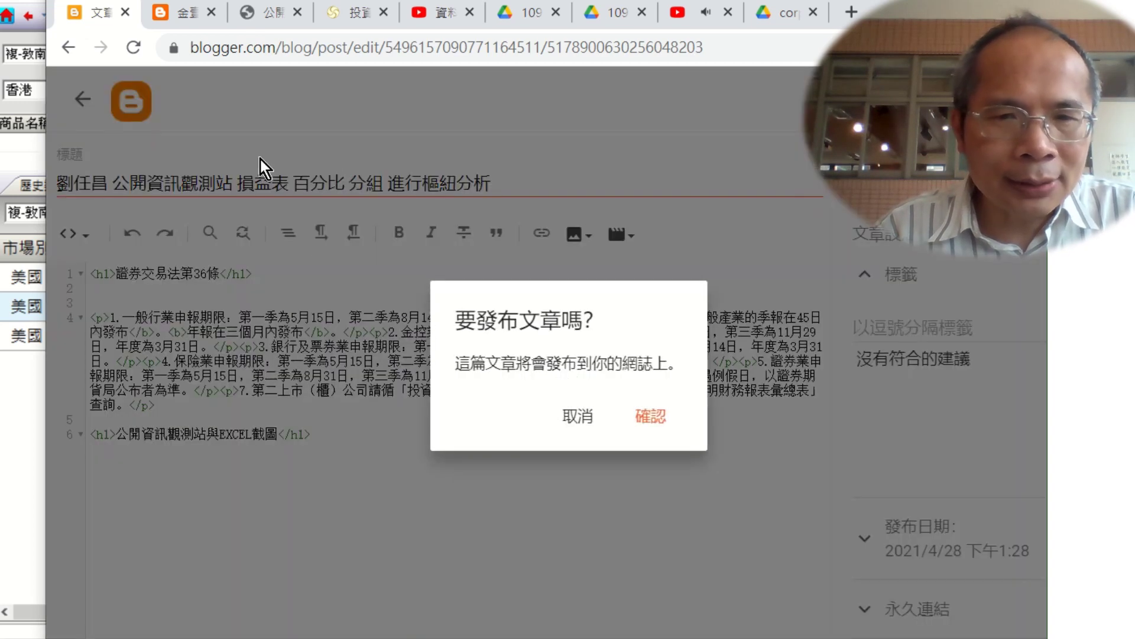
{"action": "left_click", "coordinate": [660, 417]}
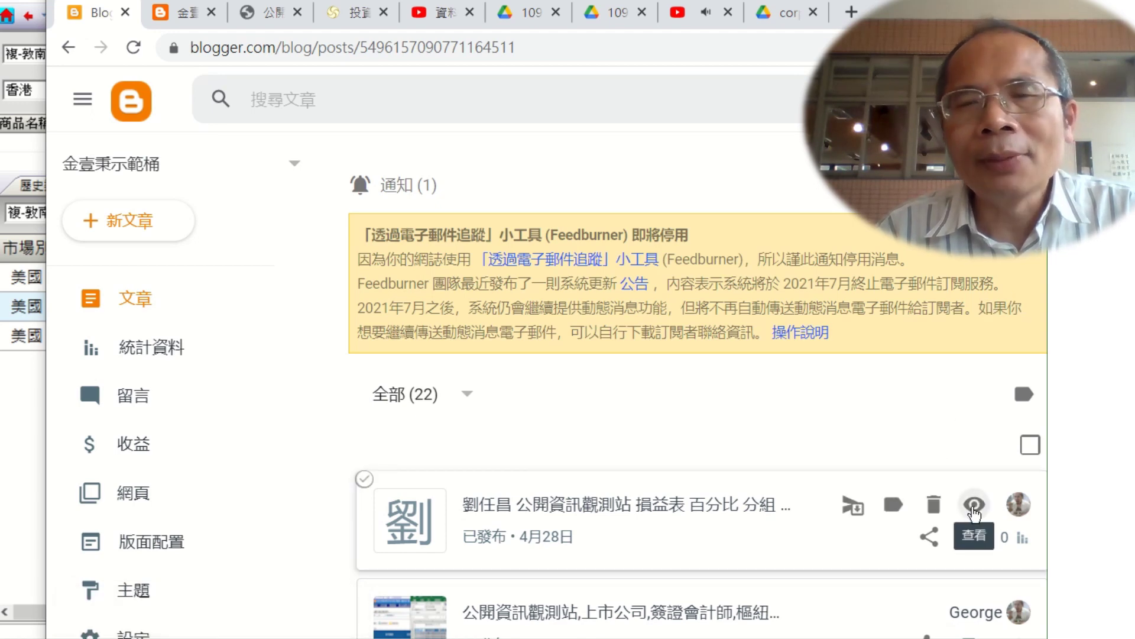
{"action": "left_click", "coordinate": [975, 505]}
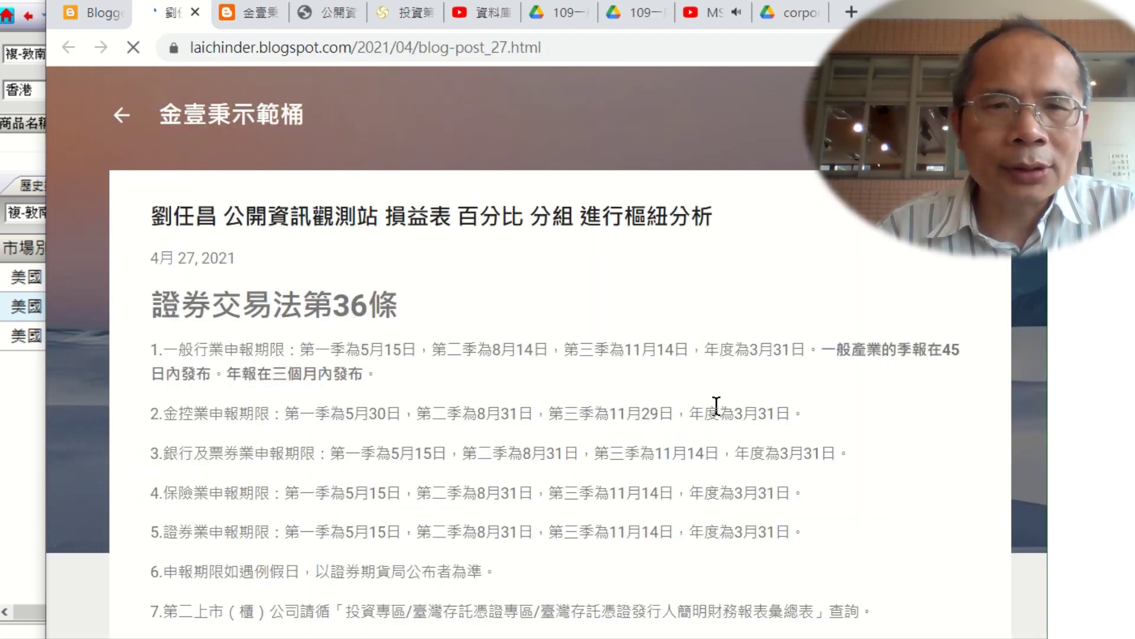
{"action": "scroll", "coordinate": [659, 393], "scroll_direction": "down", "scroll_amount": 3}
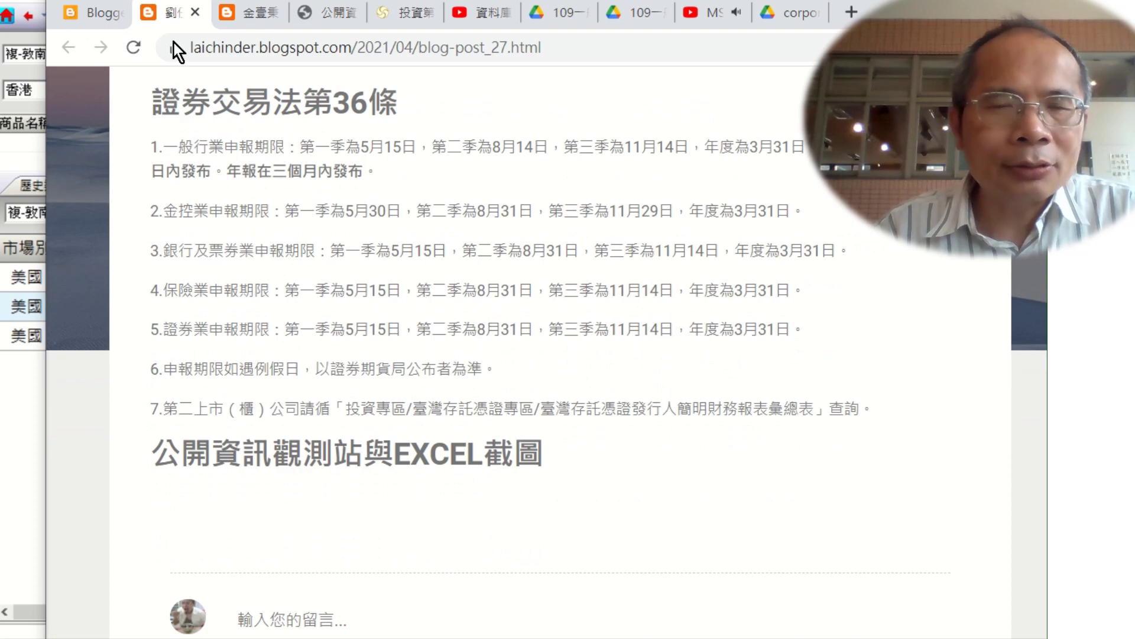
Step: Examine the bank, securities and general industry income tables on the 公開資訊觀測站 page
{"action": "left_click", "coordinate": [329, 15]}
{"action": "scroll", "coordinate": [545, 359], "scroll_direction": "down", "scroll_amount": 5}
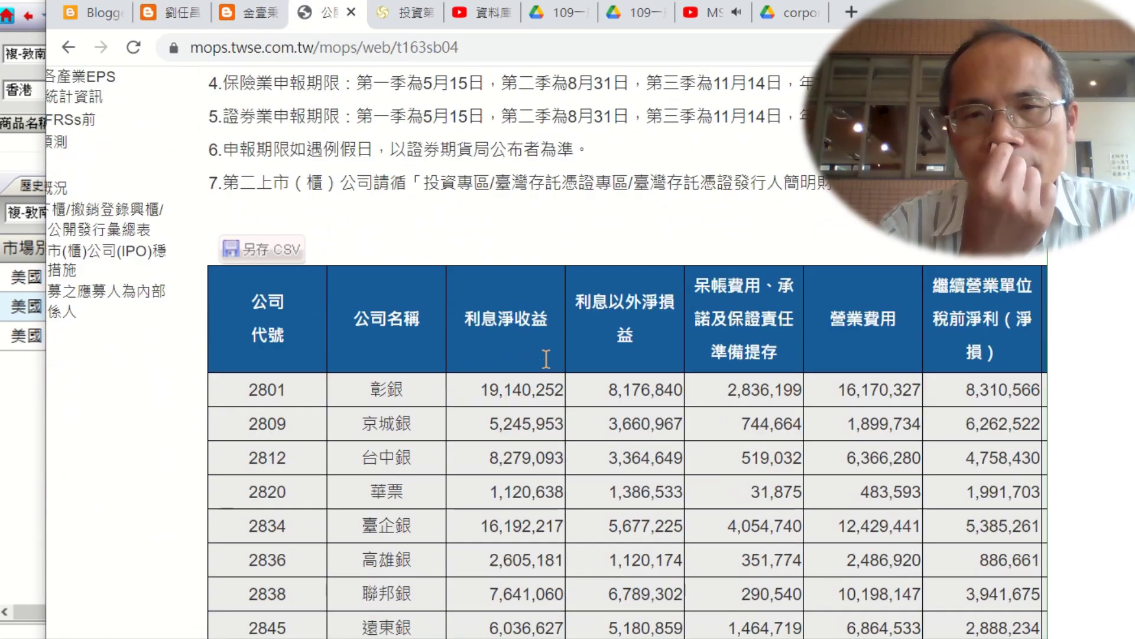
{"action": "scroll", "coordinate": [353, 314], "scroll_direction": "down", "scroll_amount": 1}
{"action": "scroll", "coordinate": [354, 314], "scroll_direction": "up", "scroll_amount": 1}
{"action": "scroll", "coordinate": [353, 314], "scroll_direction": "up", "scroll_amount": 8}
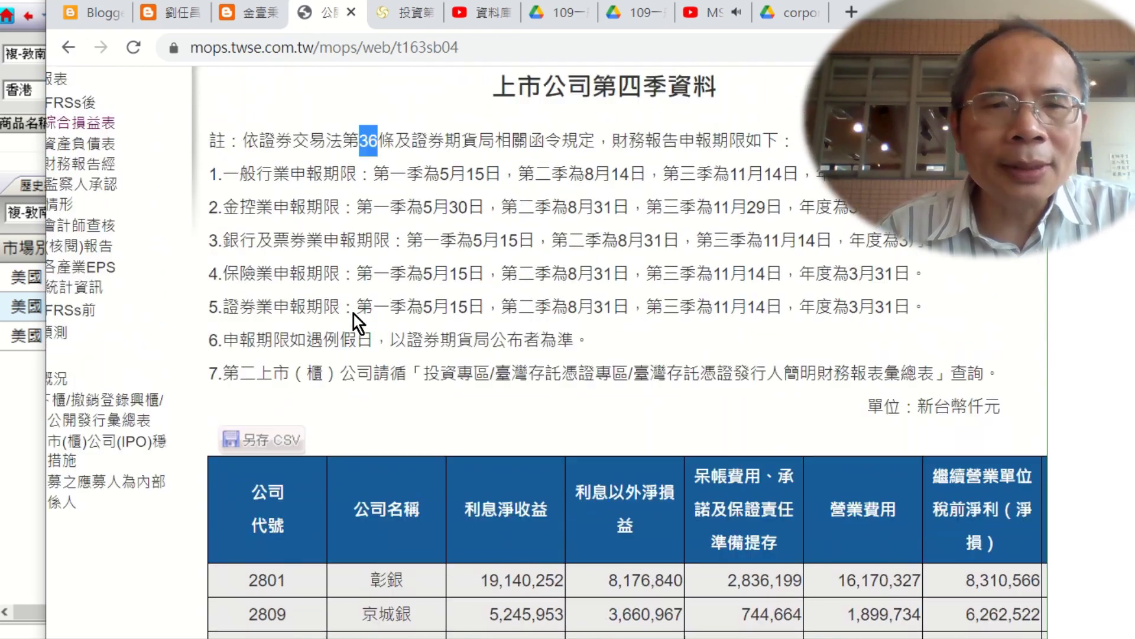
{"action": "scroll", "coordinate": [354, 314], "scroll_direction": "down", "scroll_amount": 9}
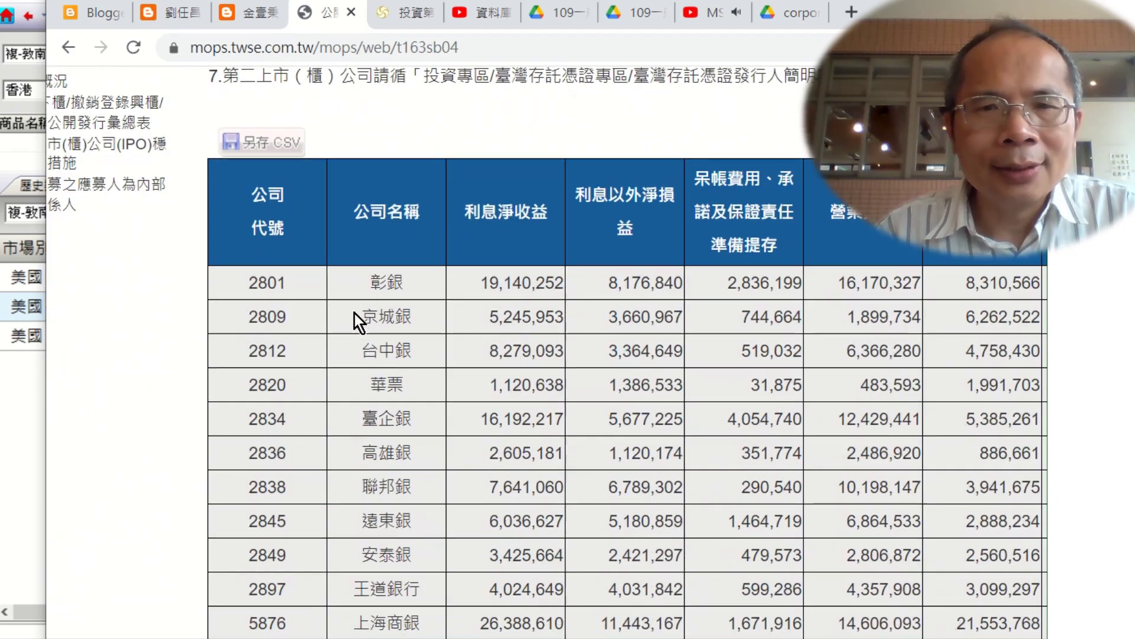
{"action": "scroll", "coordinate": [354, 311], "scroll_direction": "down", "scroll_amount": 3}
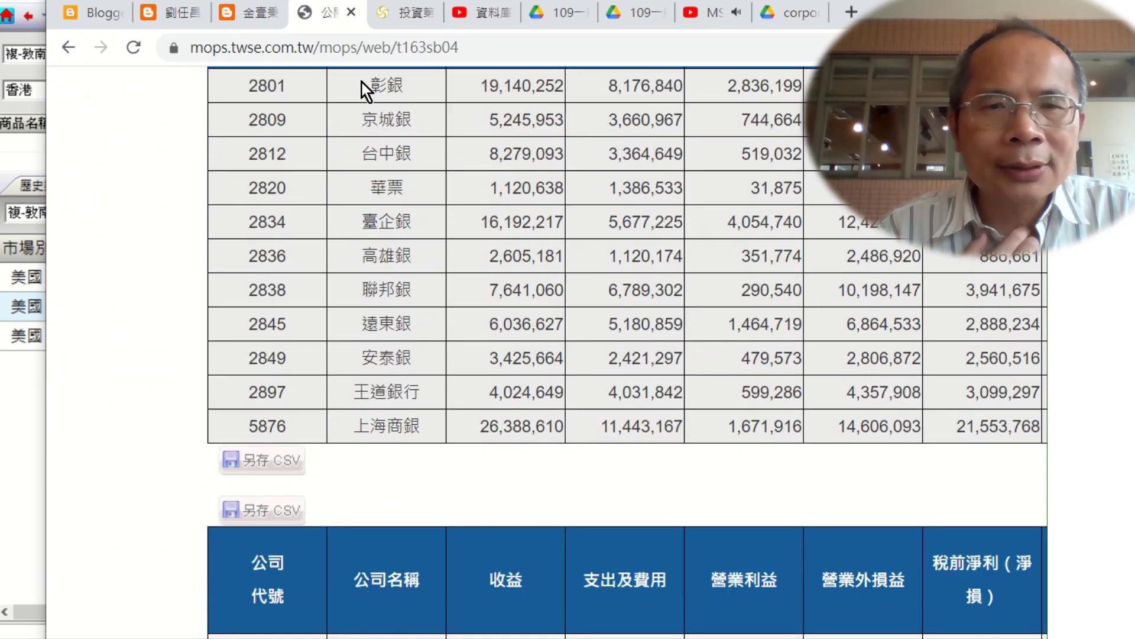
{"action": "left_click_drag", "start_coordinate": [246, 83], "coordinate": [298, 322]}
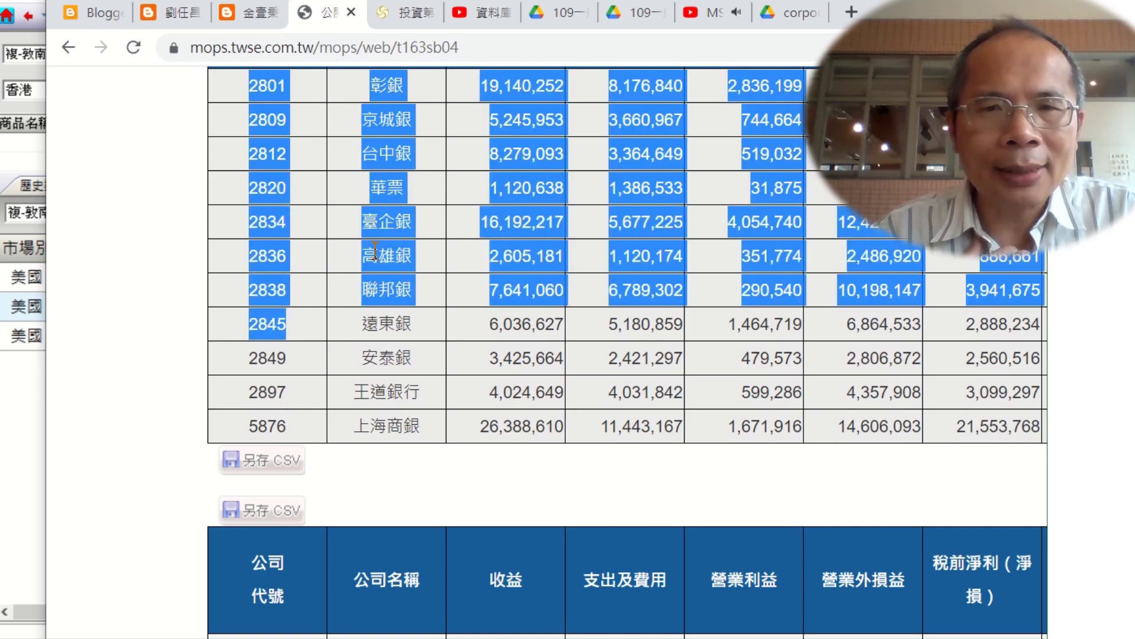
{"action": "scroll", "coordinate": [324, 239], "scroll_direction": "down", "scroll_amount": 7}
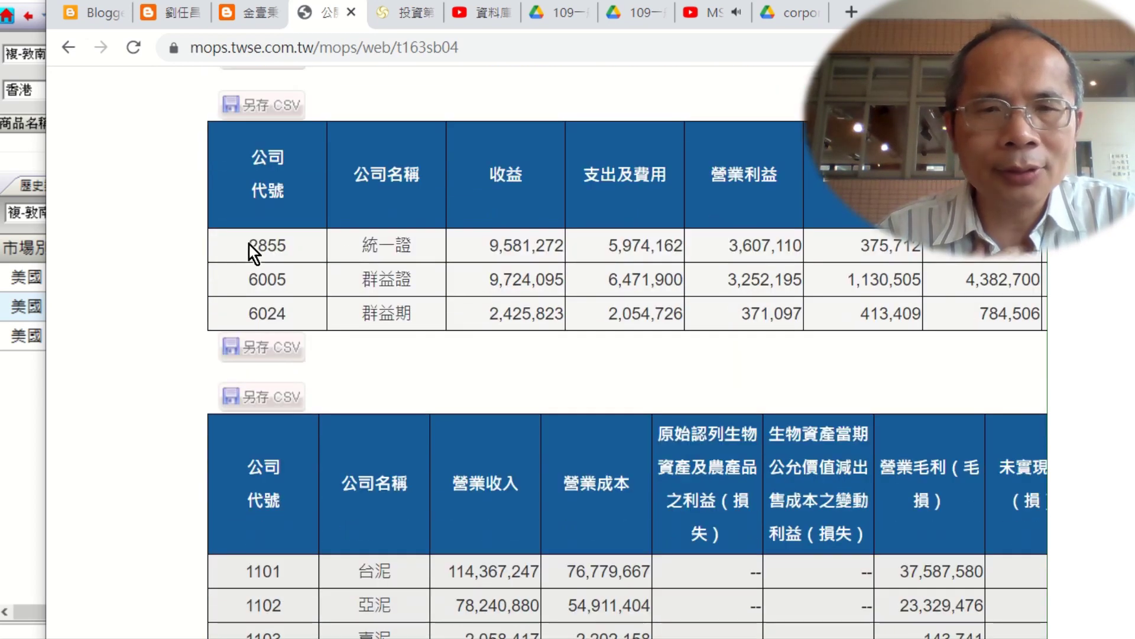
{"action": "left_click_drag", "start_coordinate": [250, 244], "coordinate": [384, 302]}
{"action": "scroll", "coordinate": [435, 268], "scroll_direction": "down", "scroll_amount": 6}
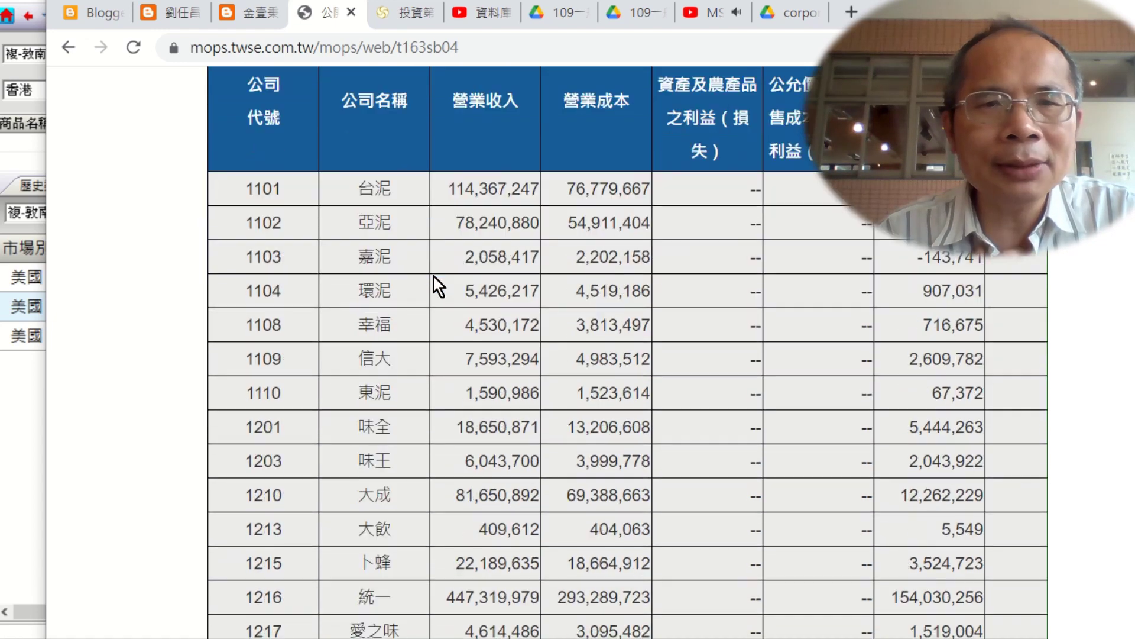
{"action": "scroll", "coordinate": [434, 276], "scroll_direction": "down", "scroll_amount": 1}
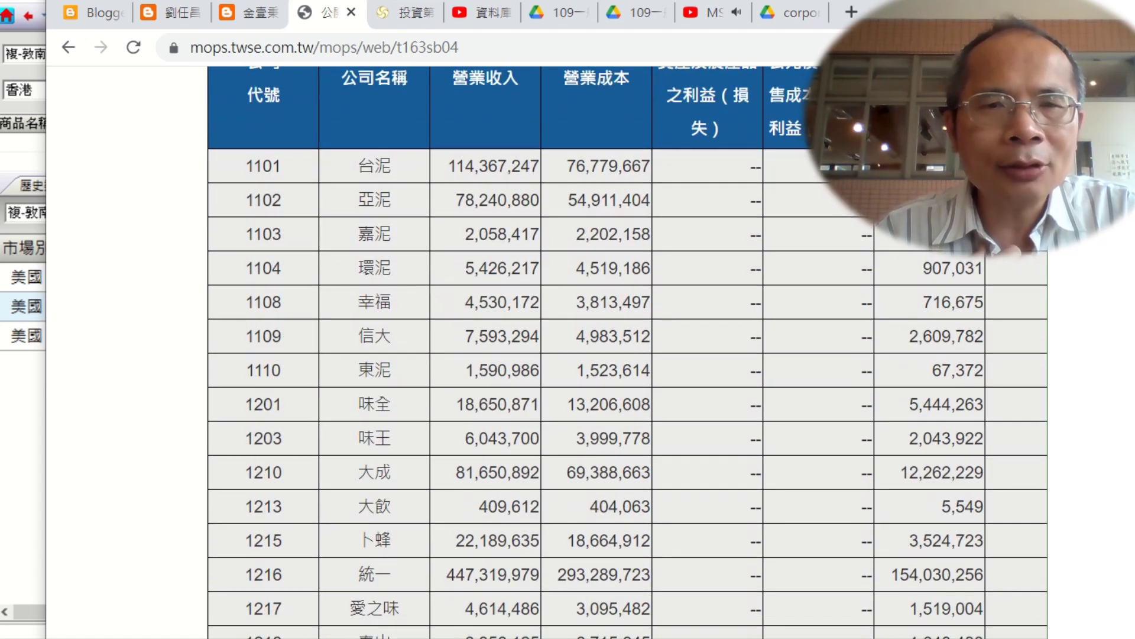
{"action": "key", "text": "super"}
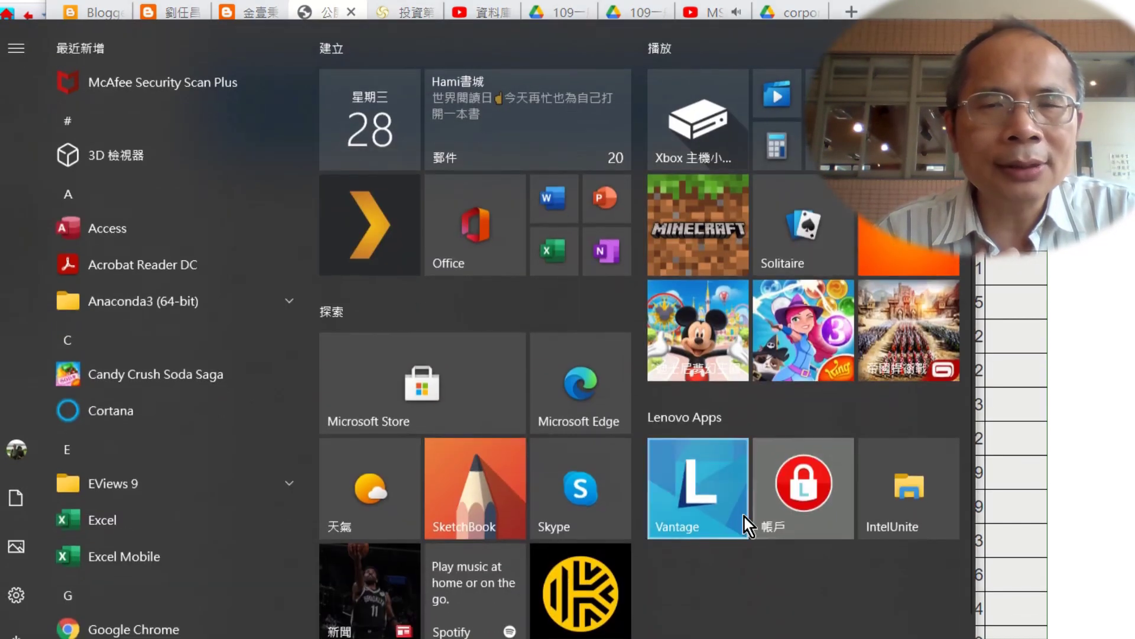
{"action": "key", "text": "super"}
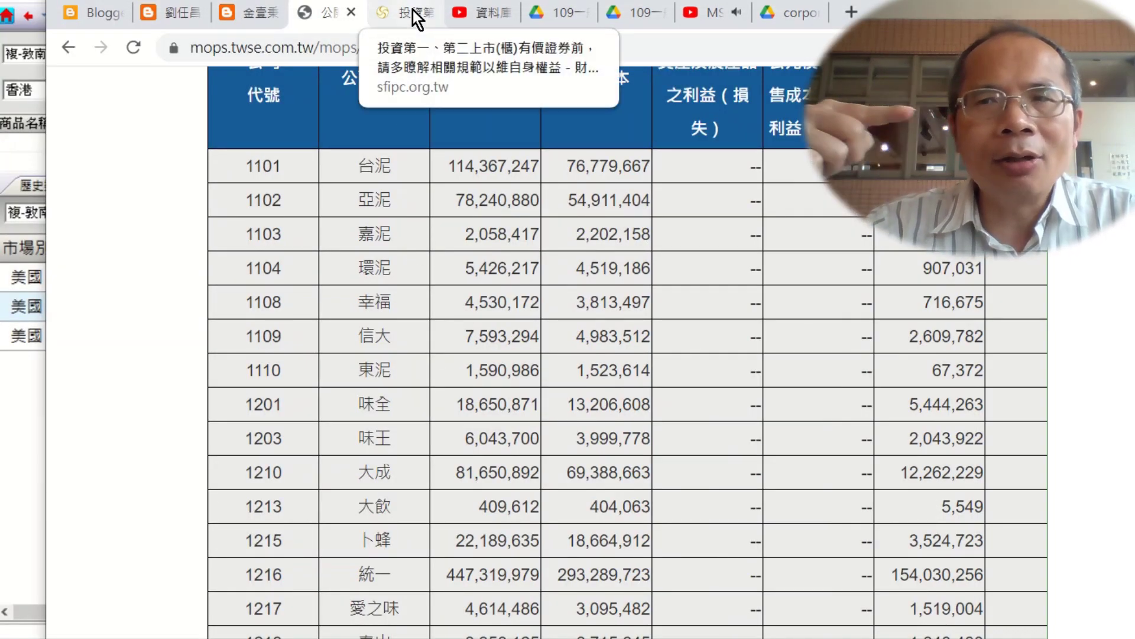
{"action": "left_click", "coordinate": [246, 9]}
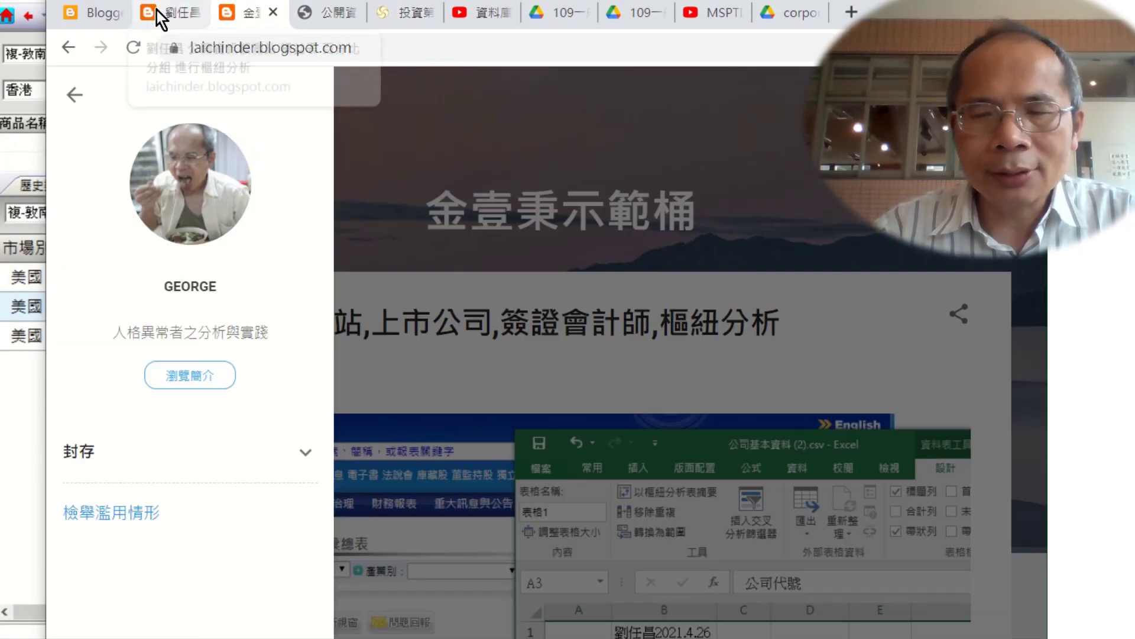
{"action": "left_click", "coordinate": [789, 19]}
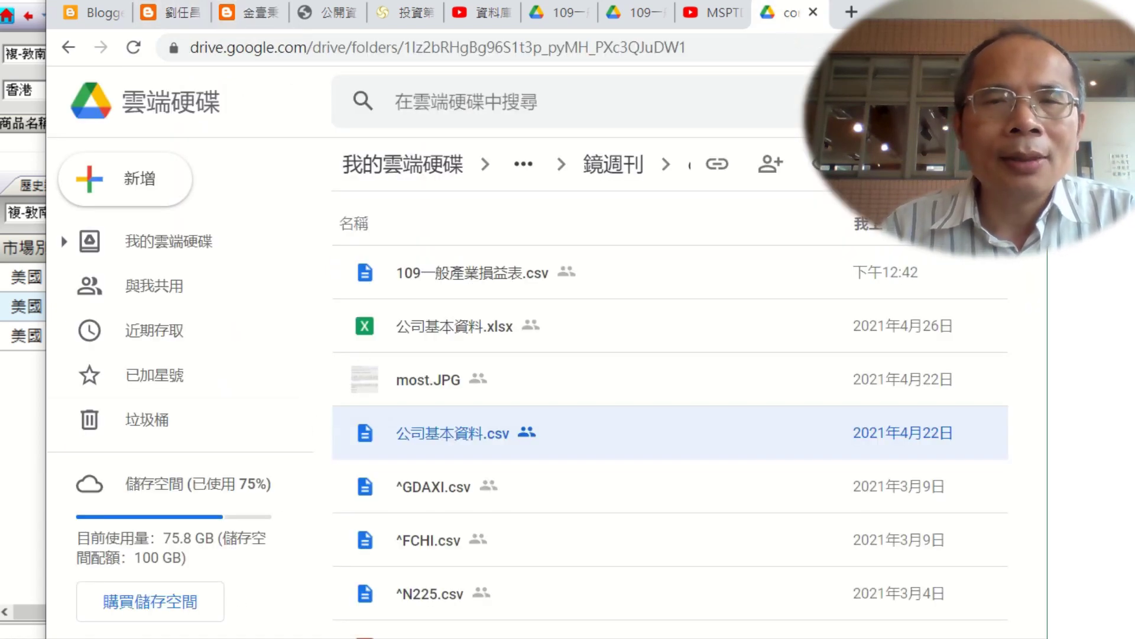
{"action": "key", "text": "super"}
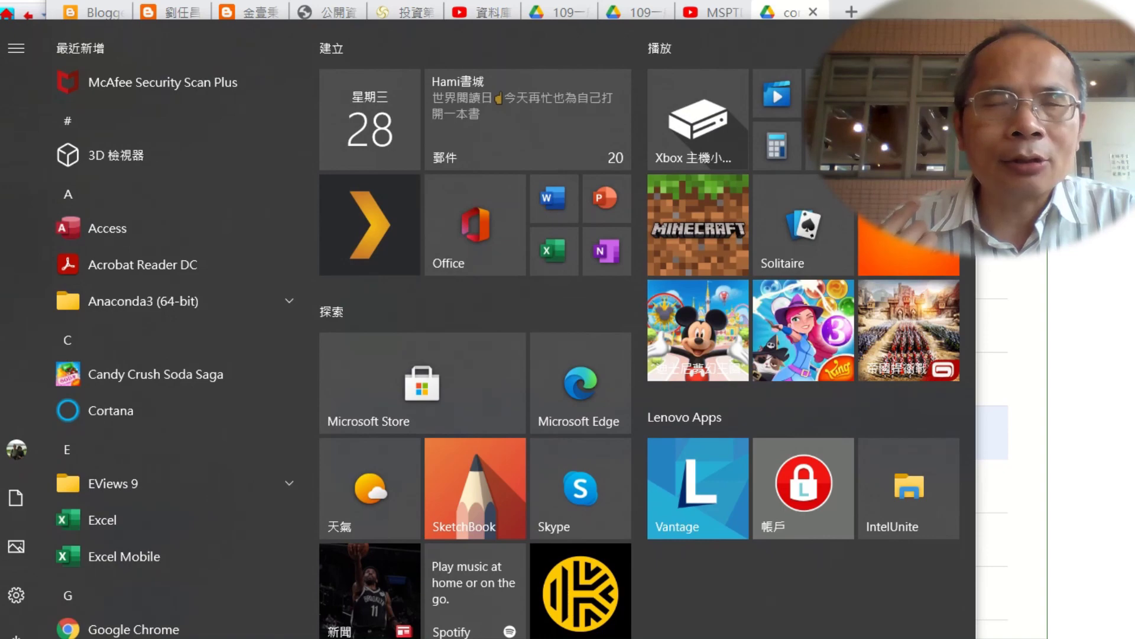
{"action": "key", "text": "super"}
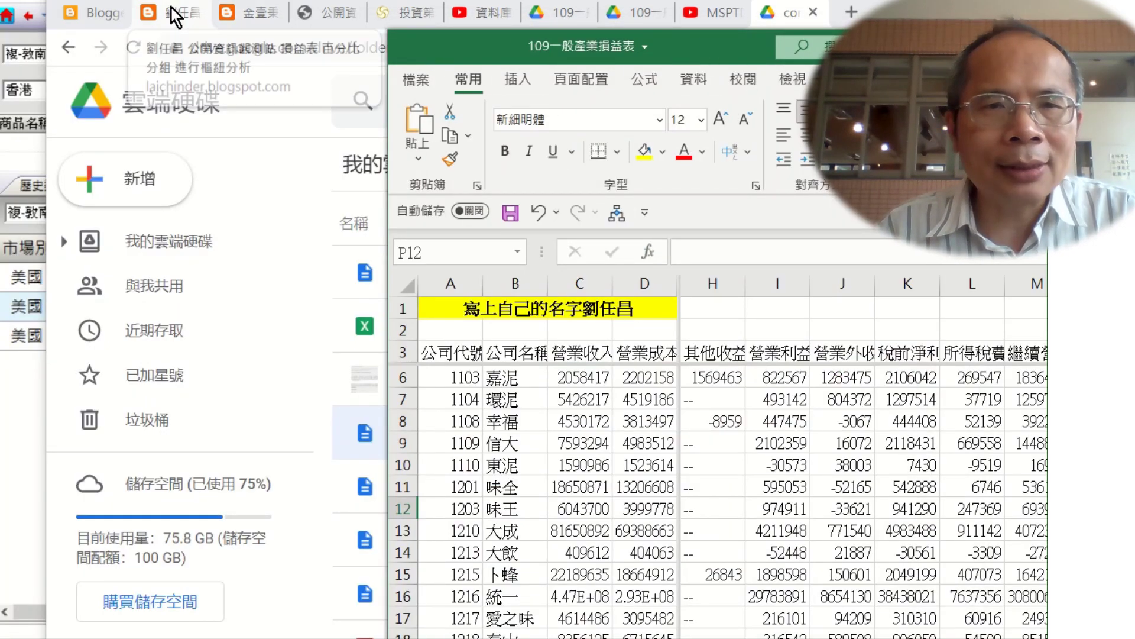
Step: Place the Excel workbook 109一般產業損益表 over the 公開資訊觀測站 page and narrow its window so the web table's revenue column stays in view
{"action": "left_click", "coordinate": [333, 17]}
{"action": "key", "text": "super"}
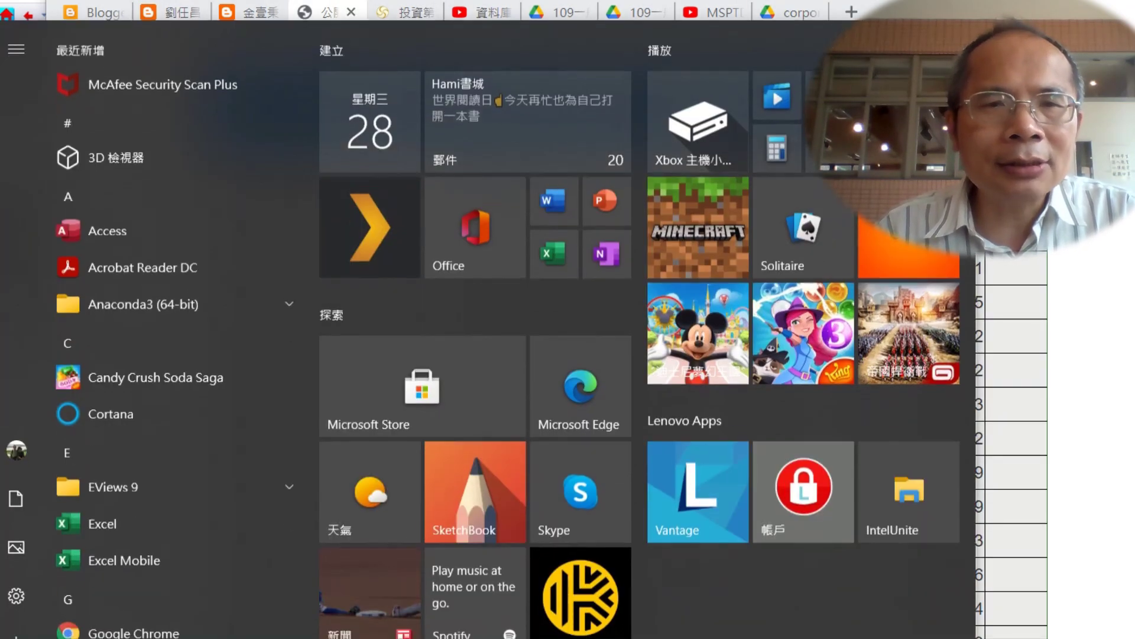
{"action": "left_click", "coordinate": [598, 242]}
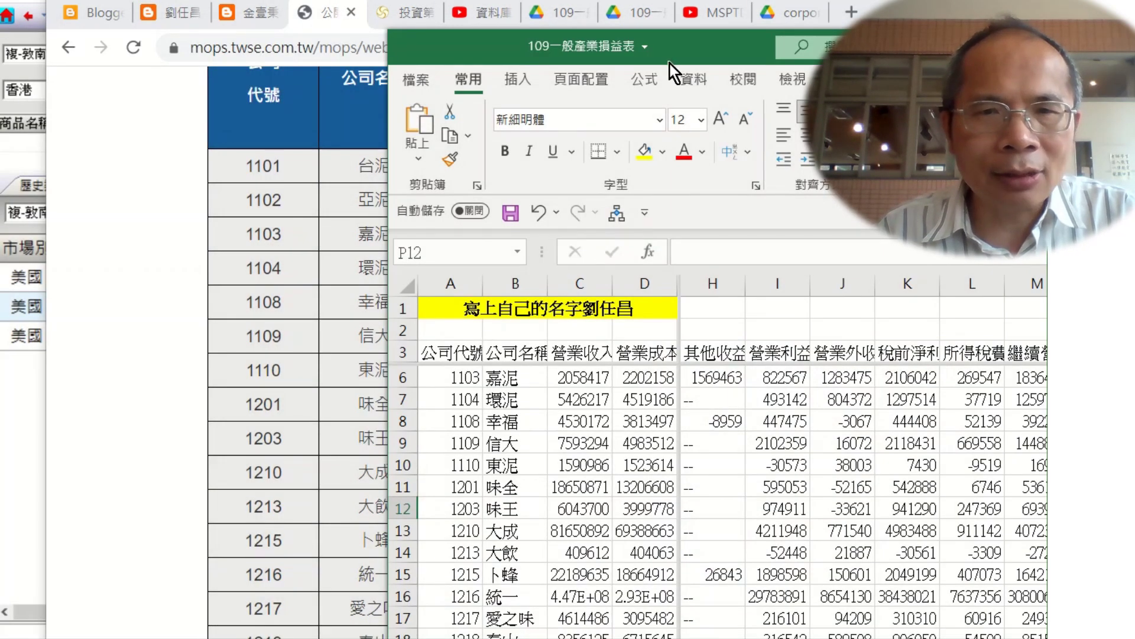
{"action": "left_click_drag", "start_coordinate": [687, 51], "coordinate": [739, 40]}
{"action": "left_click", "coordinate": [631, 409]}
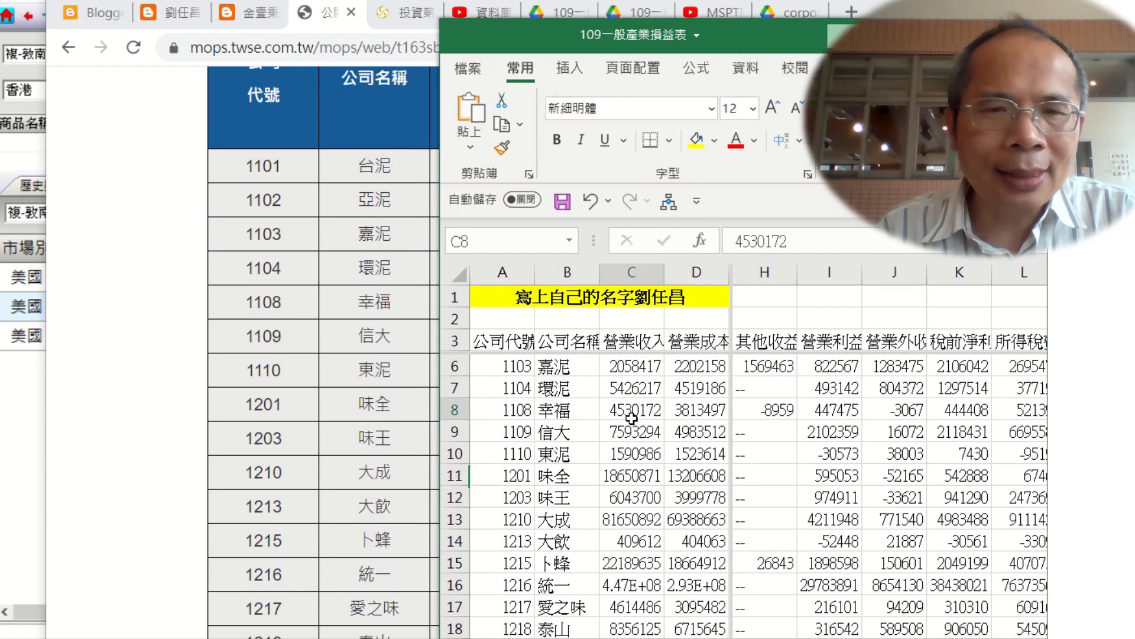
{"action": "left_click_drag", "start_coordinate": [438, 339], "coordinate": [585, 343]}
{"action": "left_click", "coordinate": [709, 407]}
{"action": "left_click", "coordinate": [792, 383]}
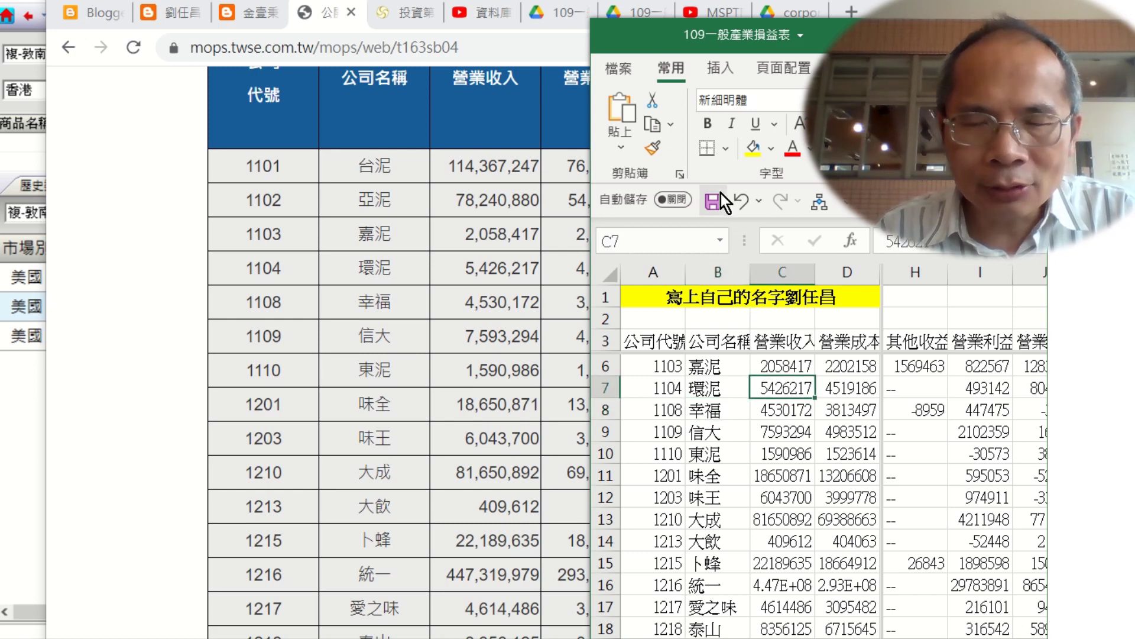
Step: Create a table with headers from $A$3:$N$914 on the income sheet and open it in the Power Query editor
{"action": "left_click_drag", "start_coordinate": [846, 40], "coordinate": [819, 18]}
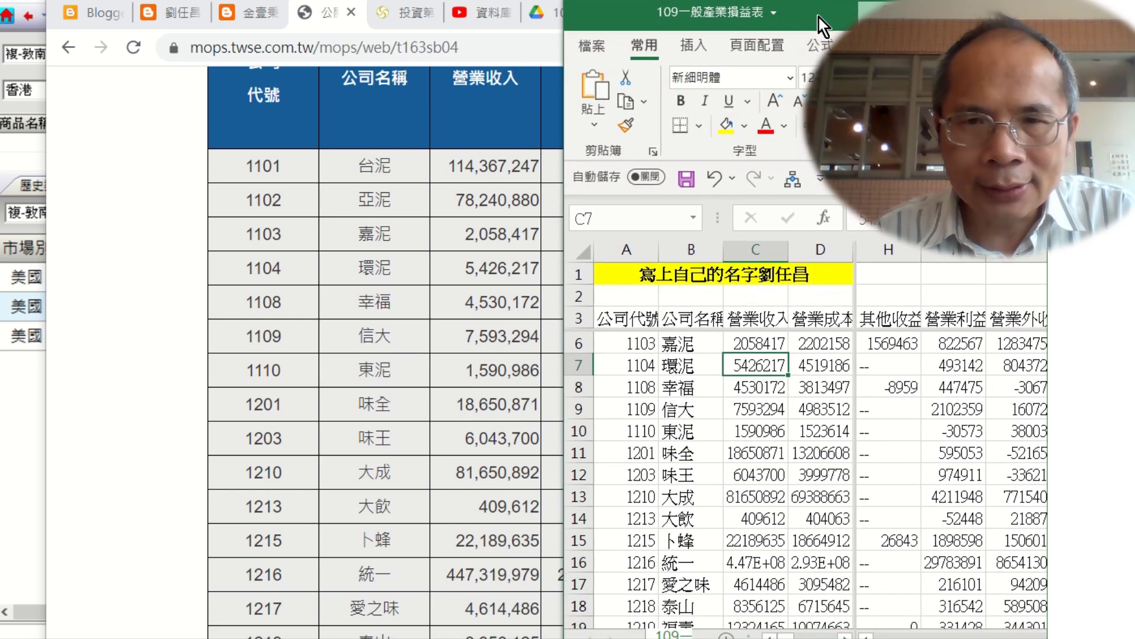
{"action": "left_click", "coordinate": [874, 45]}
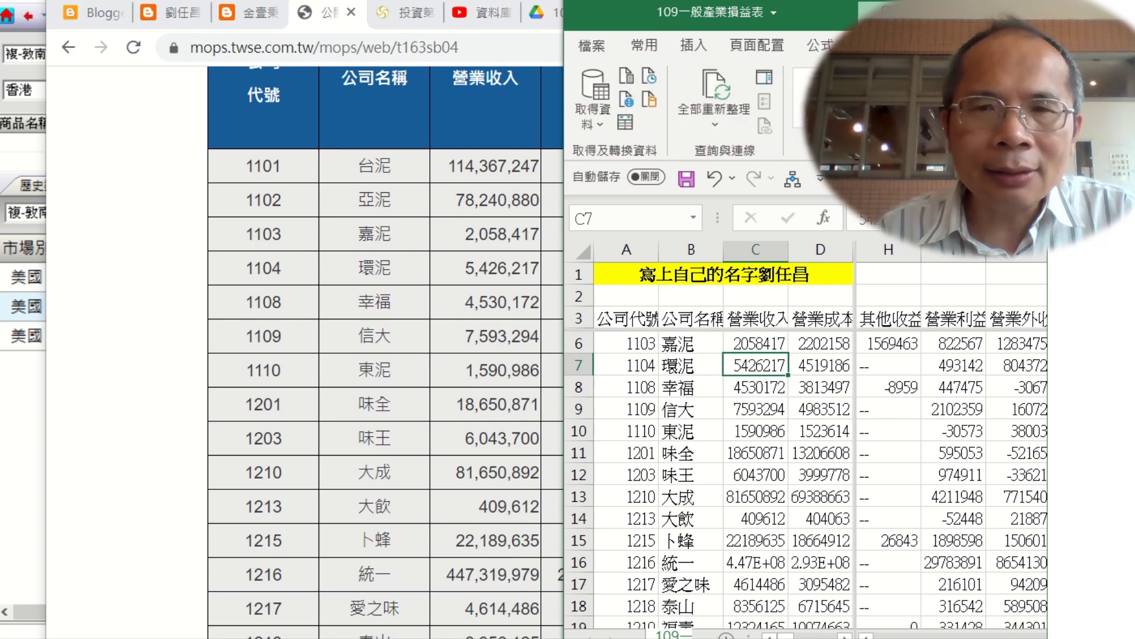
{"action": "left_click", "coordinate": [627, 123]}
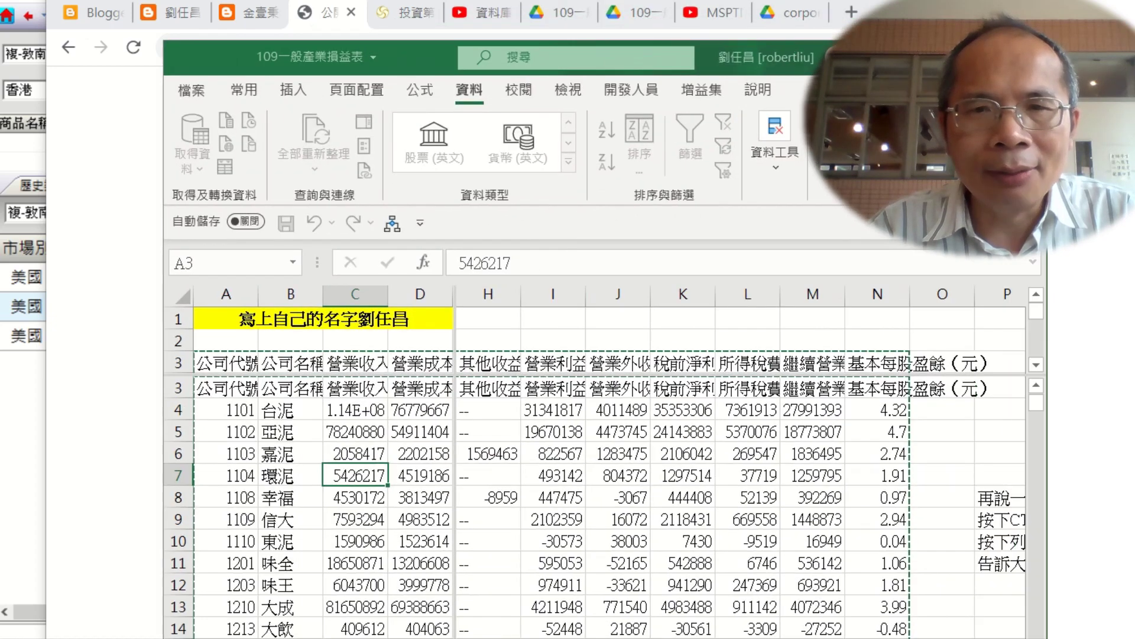
{"action": "left_click_drag", "start_coordinate": [1021, 272], "coordinate": [661, 213]}
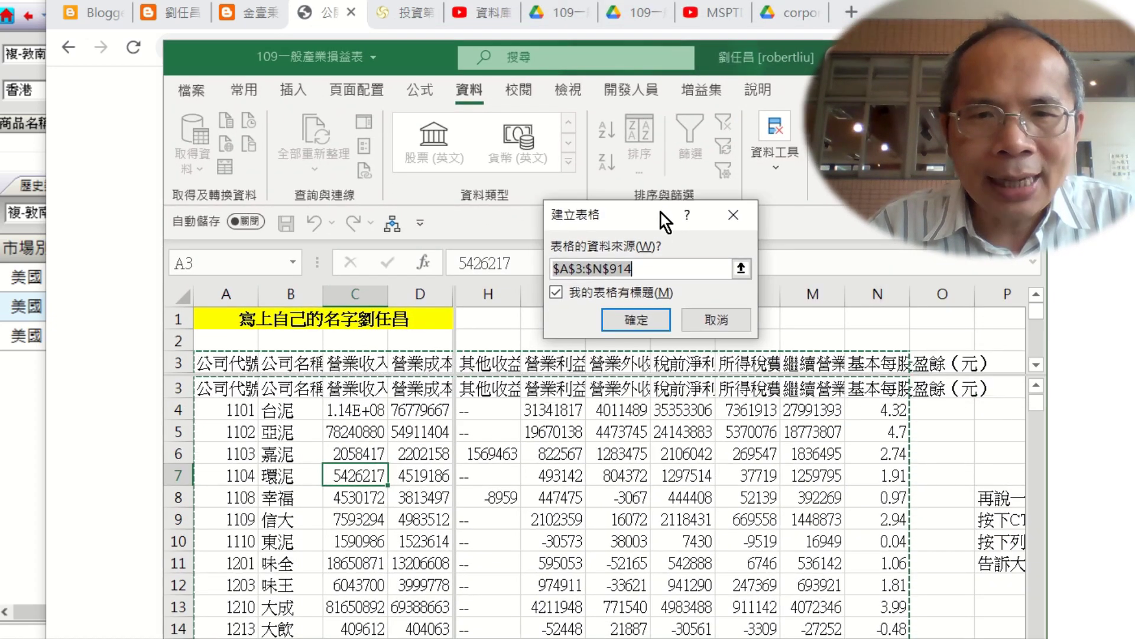
{"action": "left_click", "coordinate": [642, 317]}
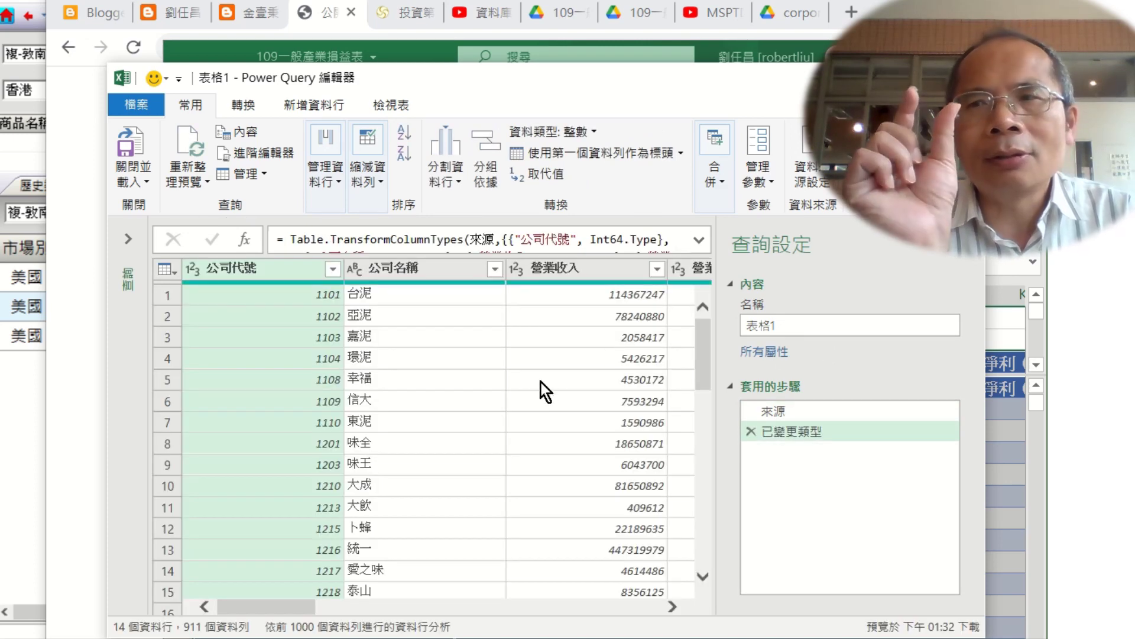
Step: Leave the Power Query editor with Close & Load To, cancel the import options and close the queries and connections pane
{"action": "left_click", "coordinate": [147, 179]}
{"action": "left_click", "coordinate": [217, 225]}
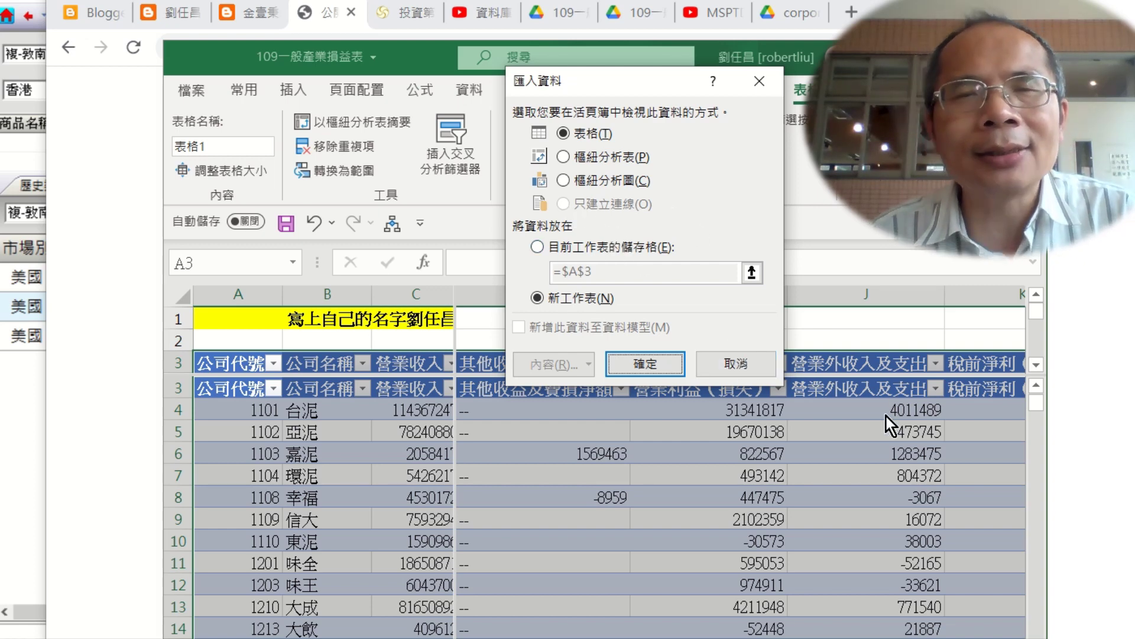
{"action": "left_click", "coordinate": [744, 367]}
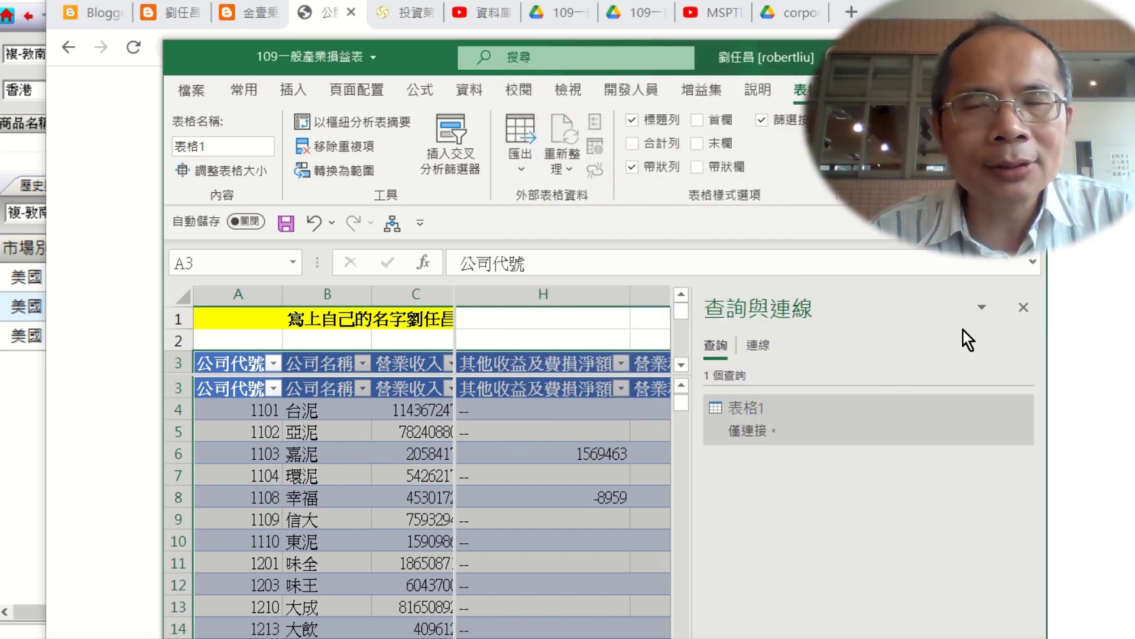
{"action": "left_click", "coordinate": [1025, 307]}
{"action": "left_click", "coordinate": [535, 453]}
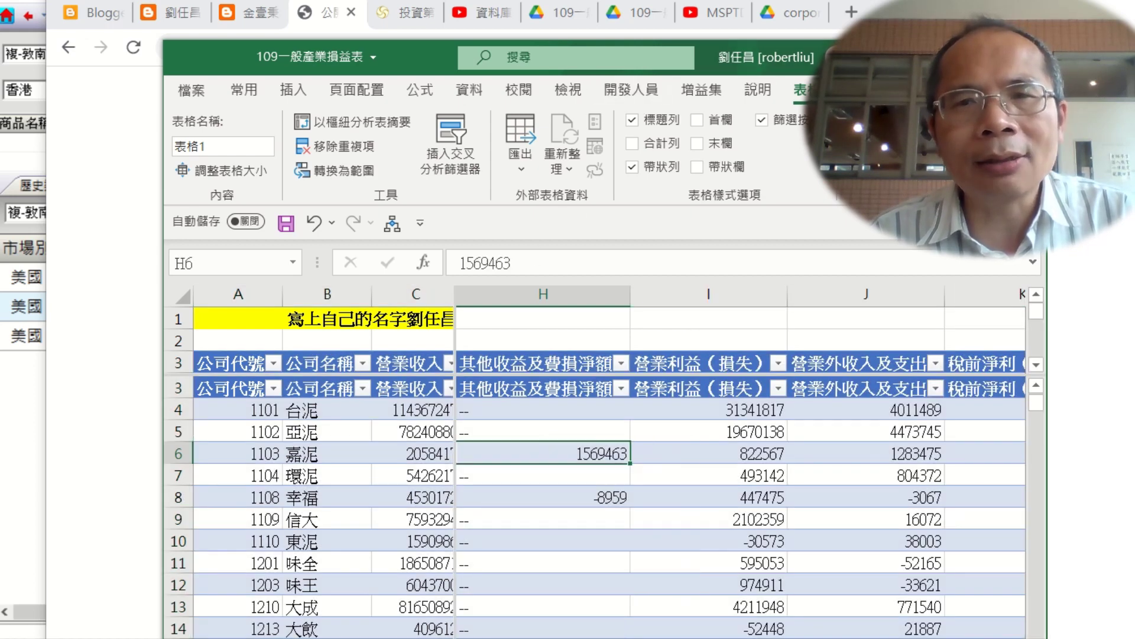
Step: Place the workbook window beside the web page so the company code and name columns of both tables are in view
{"action": "left_click_drag", "start_coordinate": [424, 65], "coordinate": [700, 2]}
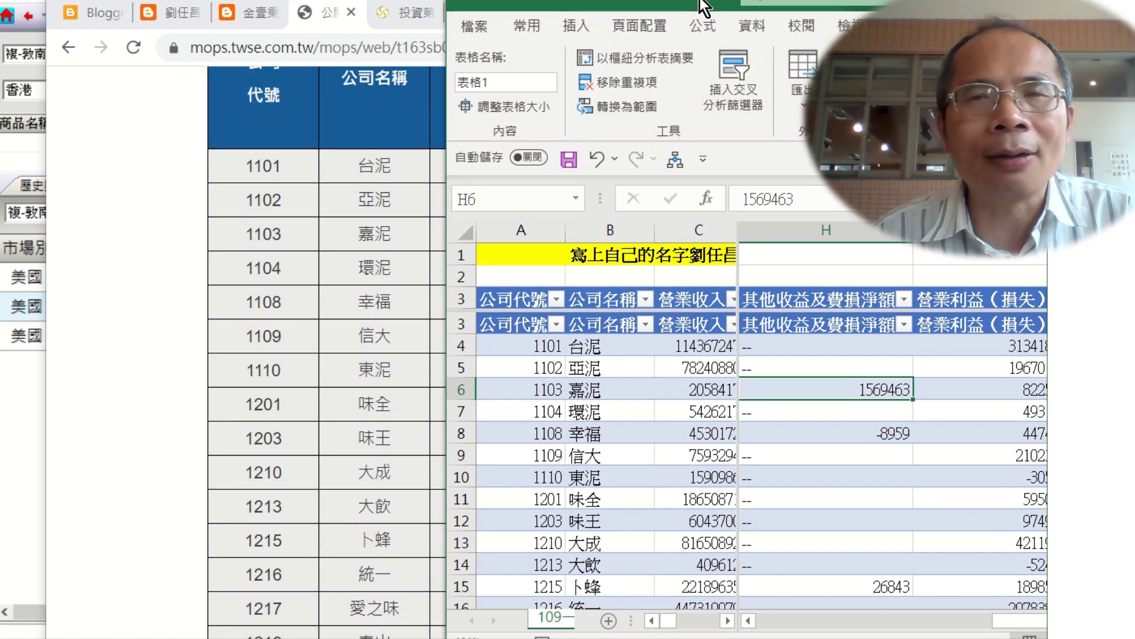
{"action": "left_click", "coordinate": [680, 317]}
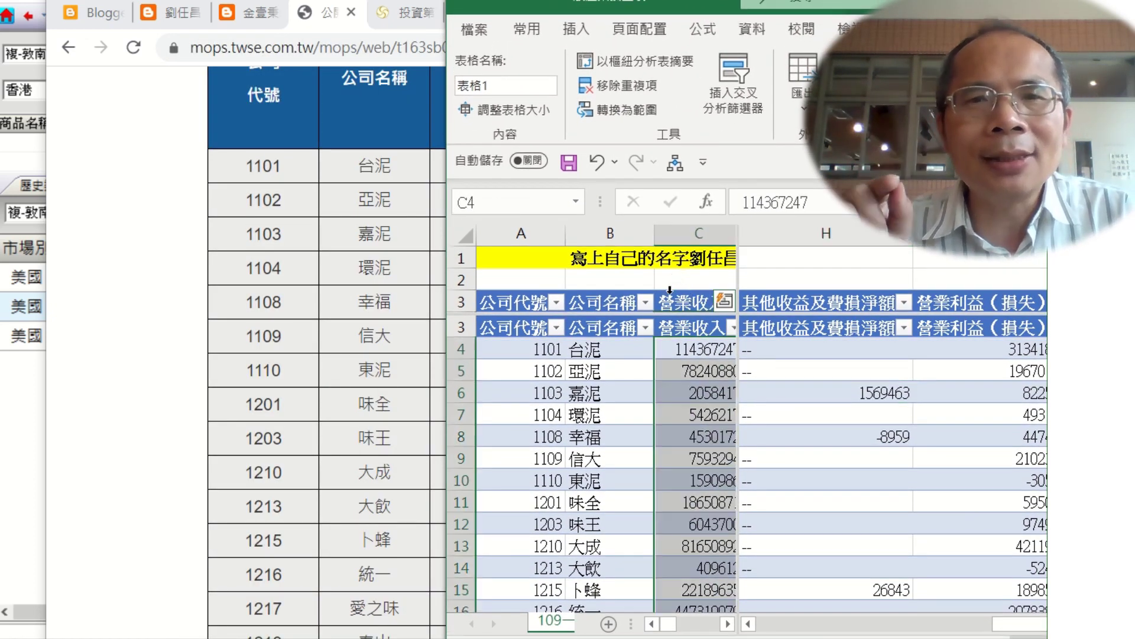
{"action": "left_click", "coordinate": [616, 324]}
{"action": "left_click", "coordinate": [634, 395]}
{"action": "left_click", "coordinate": [500, 524]}
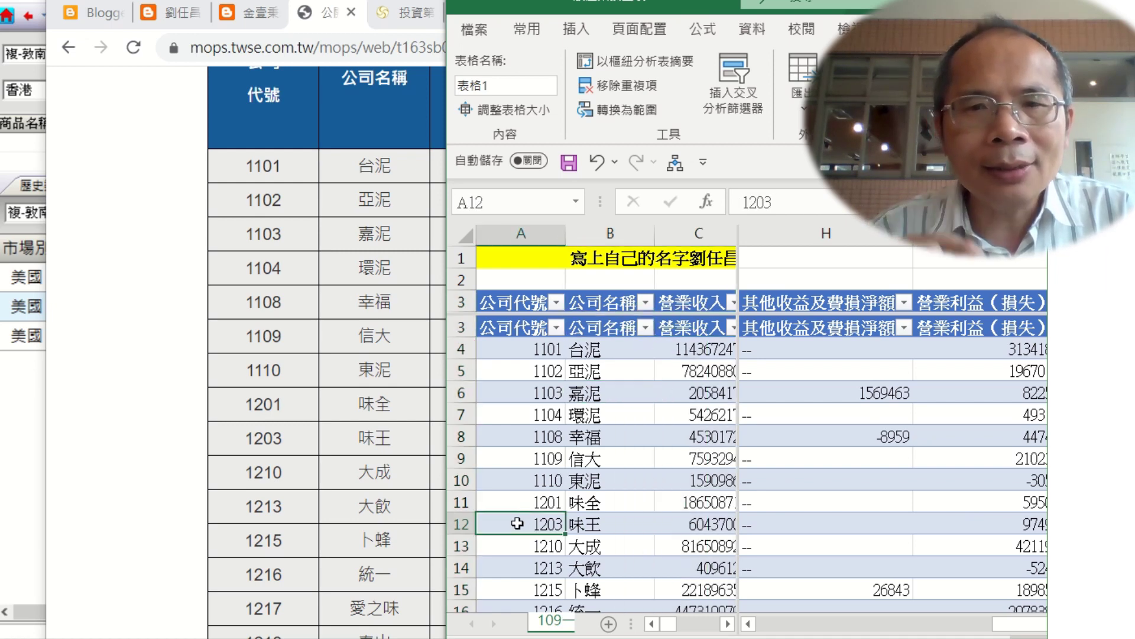
{"action": "left_click", "coordinate": [501, 566]}
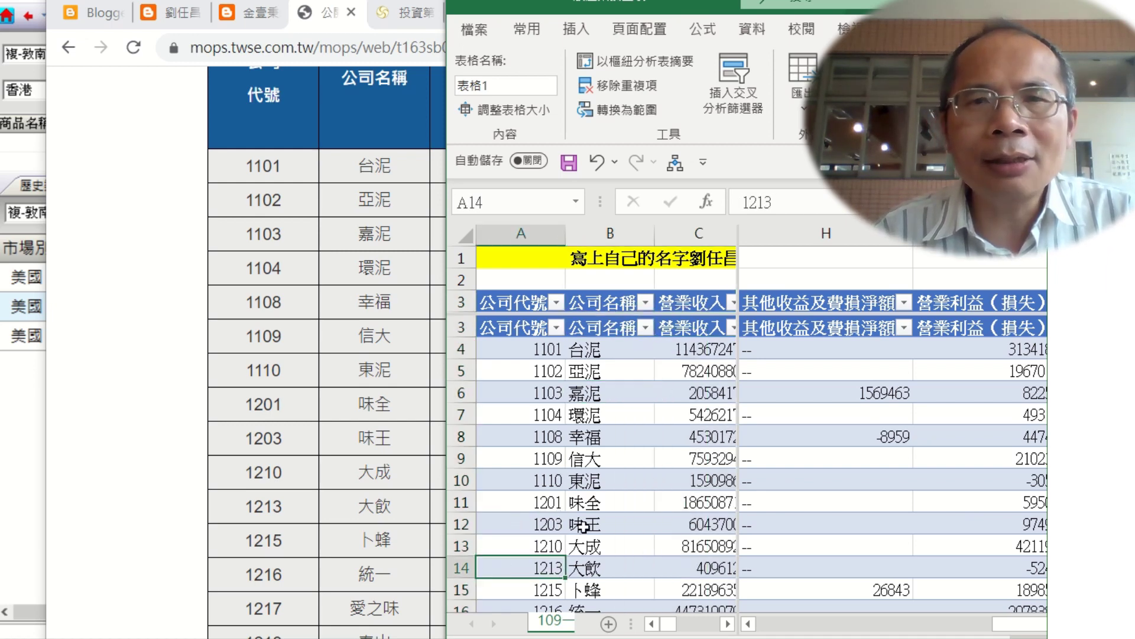
Step: Move down and back up the company code column to examine the rows under the fixed table header
{"action": "key", "text": "Down"}
{"action": "key", "text": "Down"}
{"action": "key", "text": "Down"}
{"action": "key", "text": "Down"}
{"action": "key", "text": "Down"}
{"action": "key", "text": "Up"}
{"action": "key", "text": "Up"}
{"action": "key", "text": "Up"}
{"action": "key", "text": "Up"}
{"action": "key", "text": "Up"}
{"action": "key", "text": "Up"}
{"action": "key", "text": "Up"}
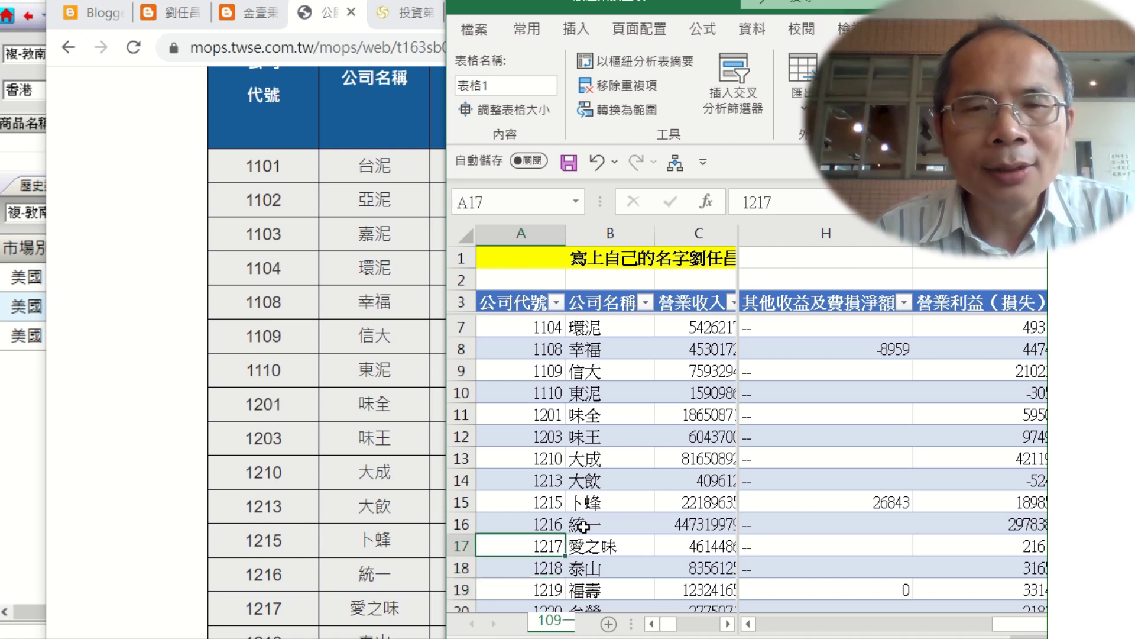
{"action": "key", "text": "Up"}
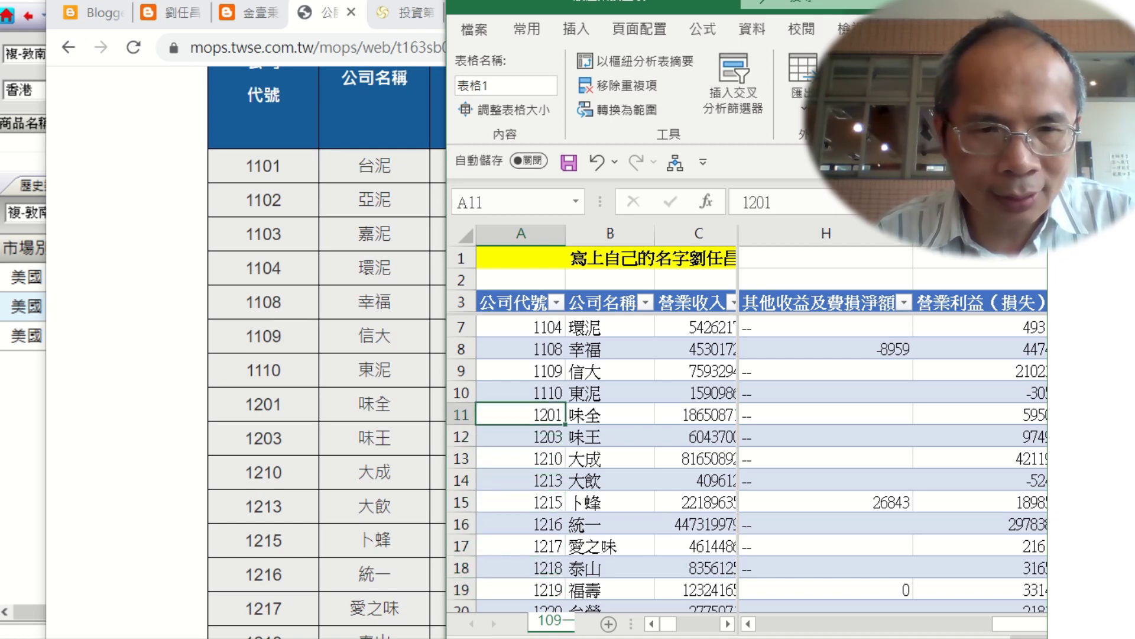
Step: Switch to the Snipping Tool and capture a new snip of the 公開資訊觀測站 table beside the Excel workbook
{"action": "key", "text": "super"}
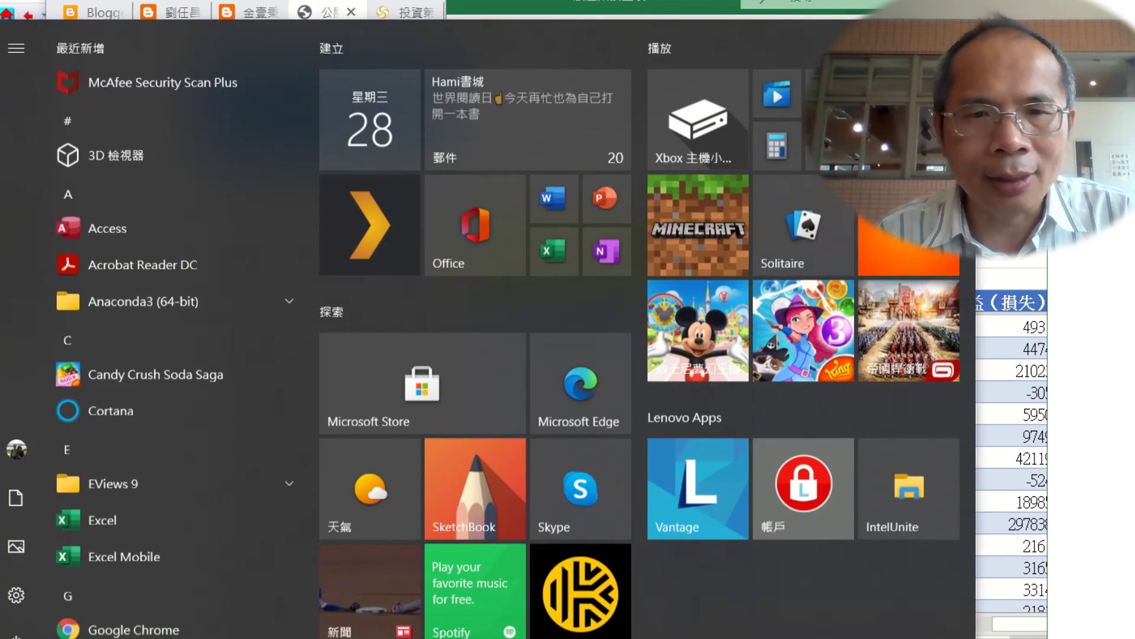
{"action": "key", "text": "super"}
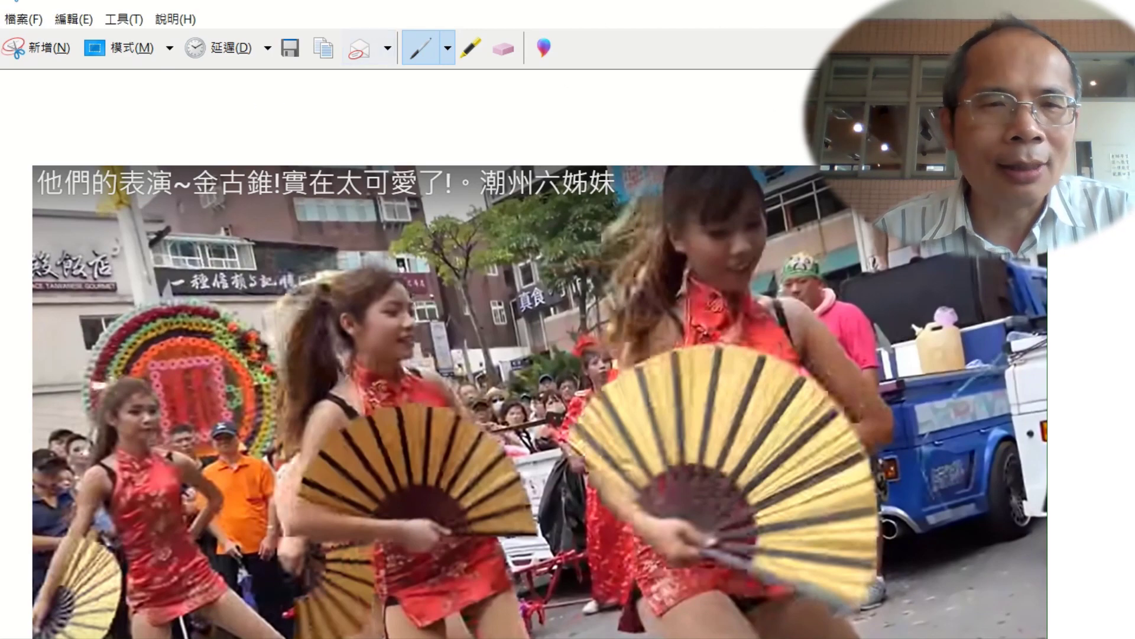
{"action": "left_click", "coordinate": [56, 53]}
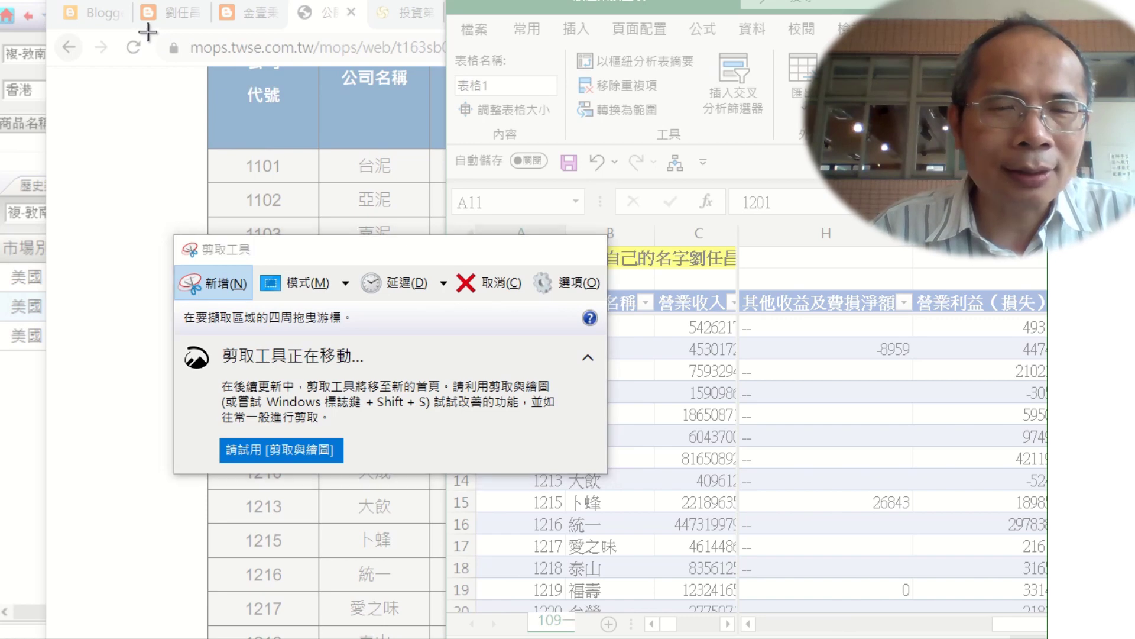
{"action": "left_click_drag", "start_coordinate": [148, 32], "coordinate": [935, 423]}
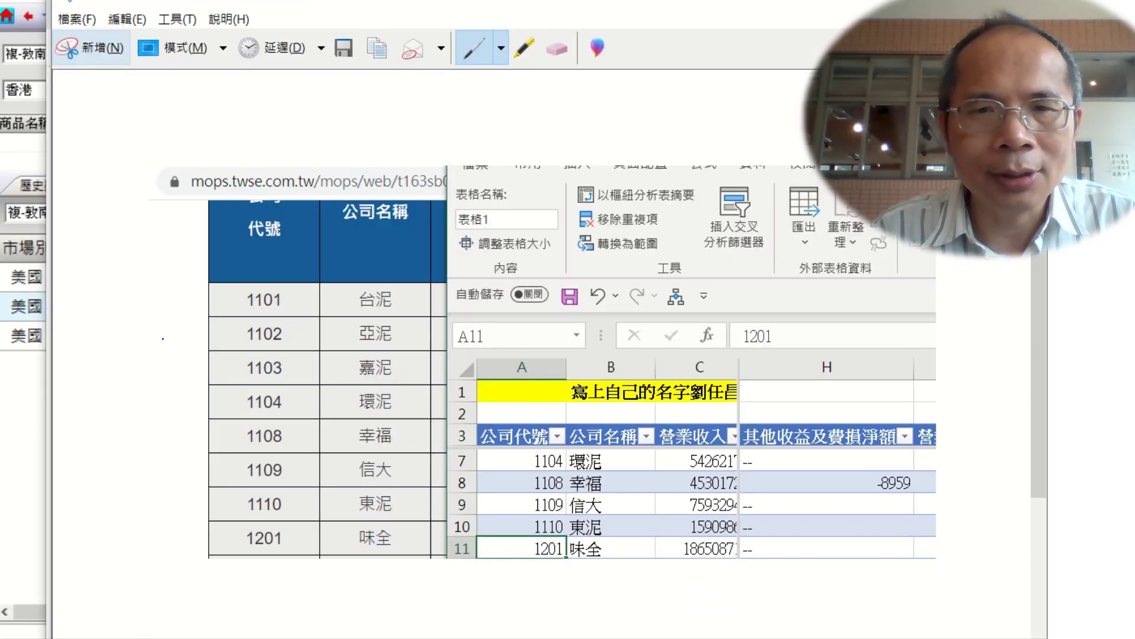
Step: Save the snip as a JPEG file named 1 in the 圖片 folder
{"action": "left_click", "coordinate": [77, 20]}
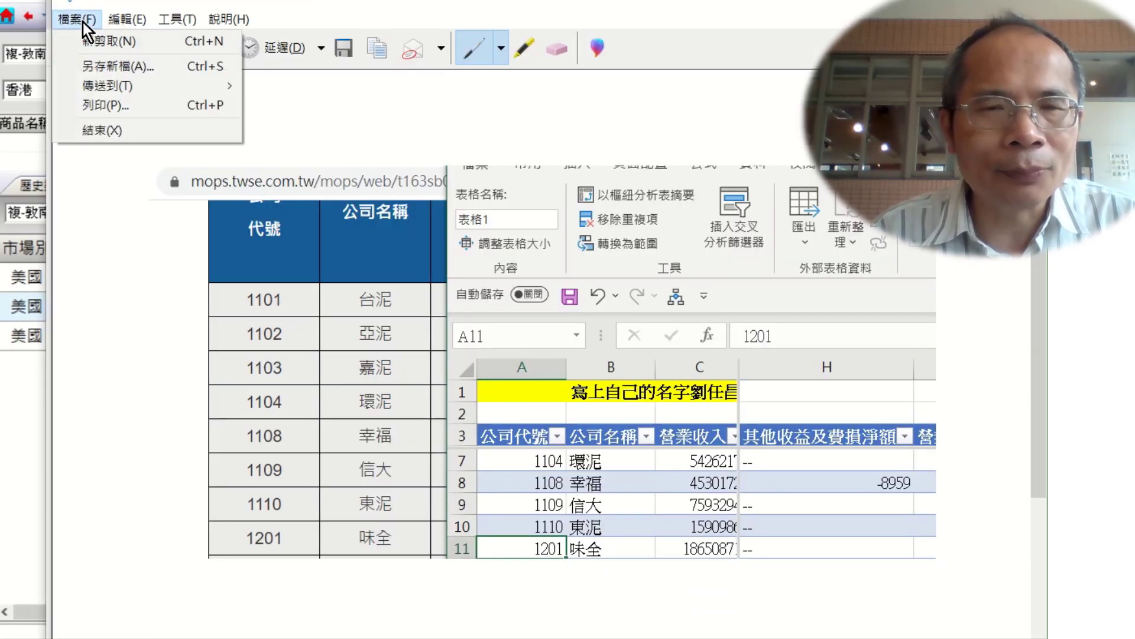
{"action": "left_click", "coordinate": [122, 67]}
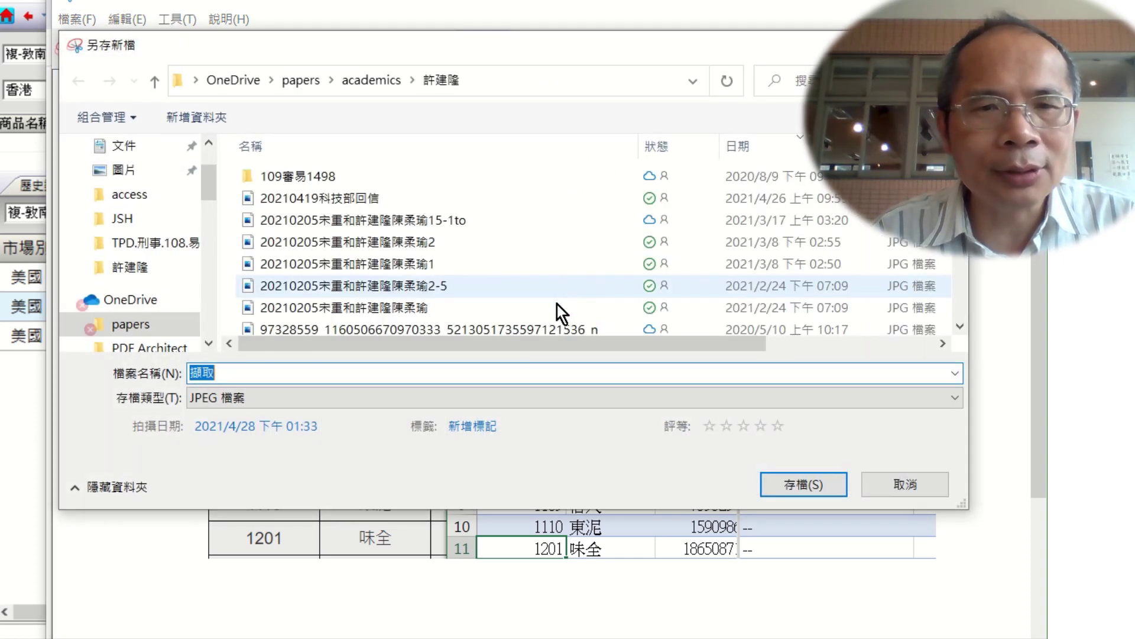
{"action": "key", "text": "BackSpace"}
{"action": "type", "text": "1"}
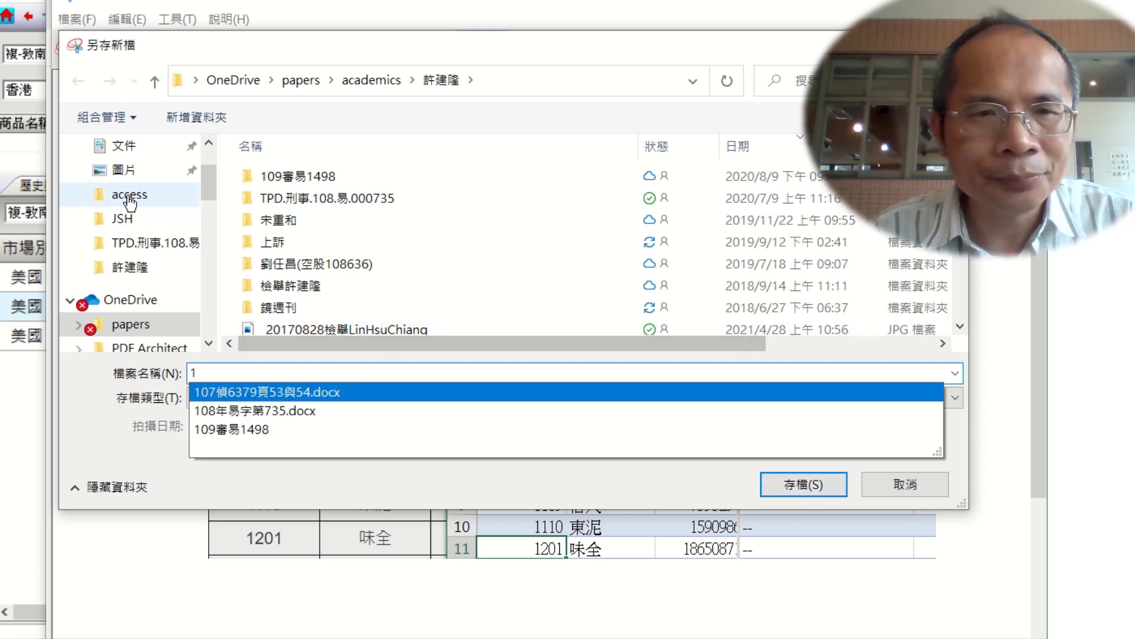
{"action": "left_click", "coordinate": [123, 170]}
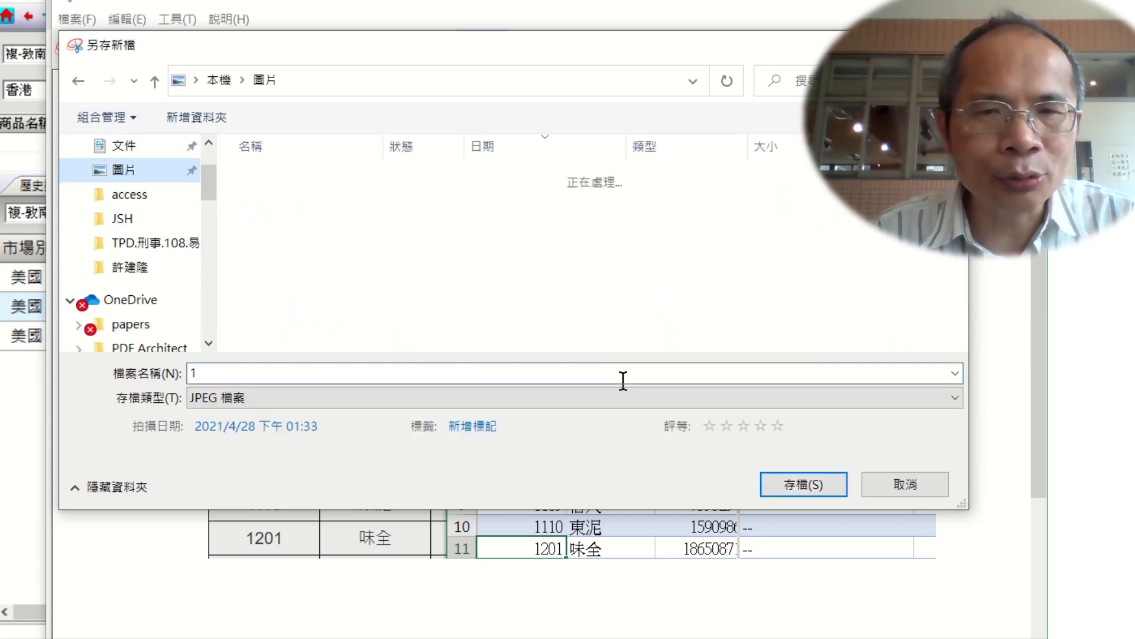
{"action": "left_click", "coordinate": [822, 487]}
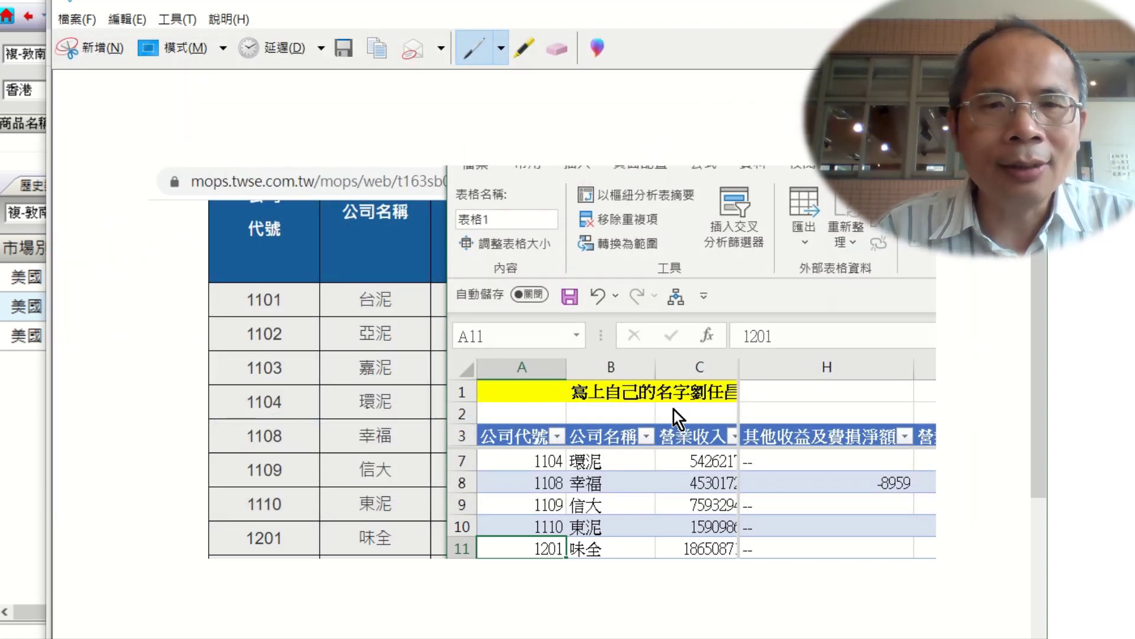
Step: Switch back to the Excel workbook, shift its window over the snip and widen it to show more table columns
{"action": "key", "text": "alt+Tab"}
{"action": "left_click", "coordinate": [799, 426]}
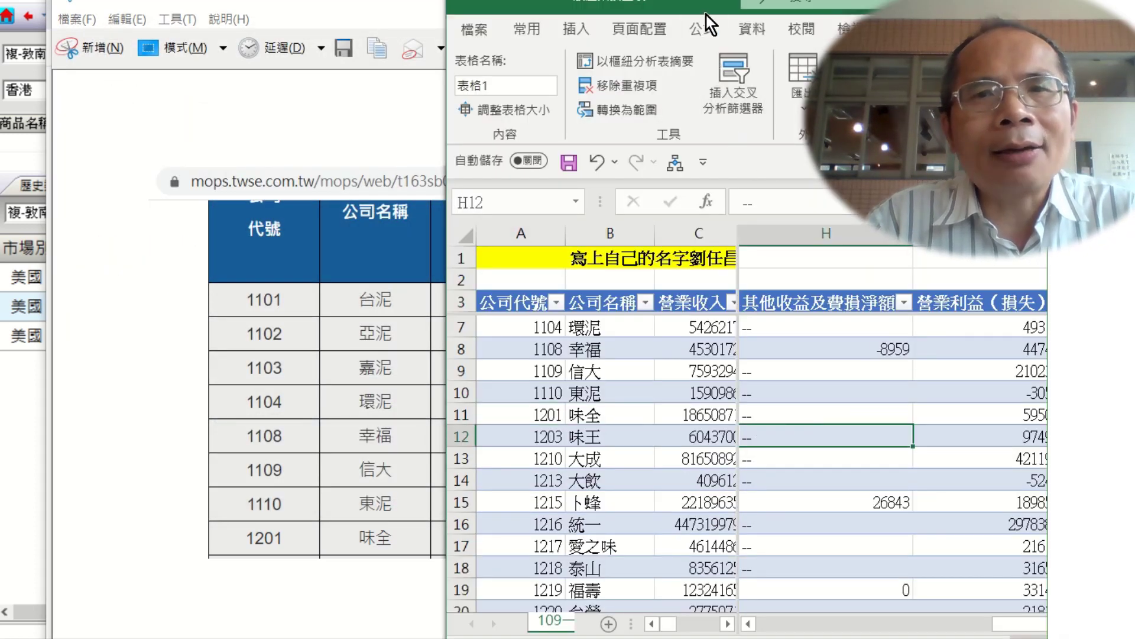
{"action": "left_click_drag", "start_coordinate": [706, 12], "coordinate": [296, 20]}
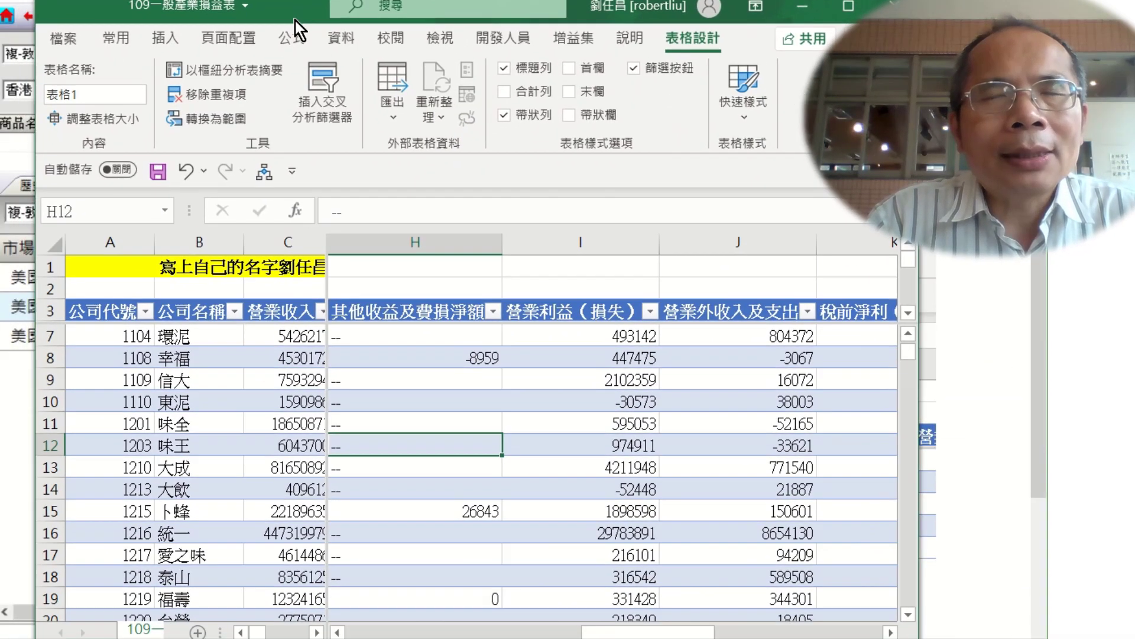
{"action": "left_click", "coordinate": [725, 404]}
{"action": "left_click", "coordinate": [529, 357]}
{"action": "left_click", "coordinate": [762, 423]}
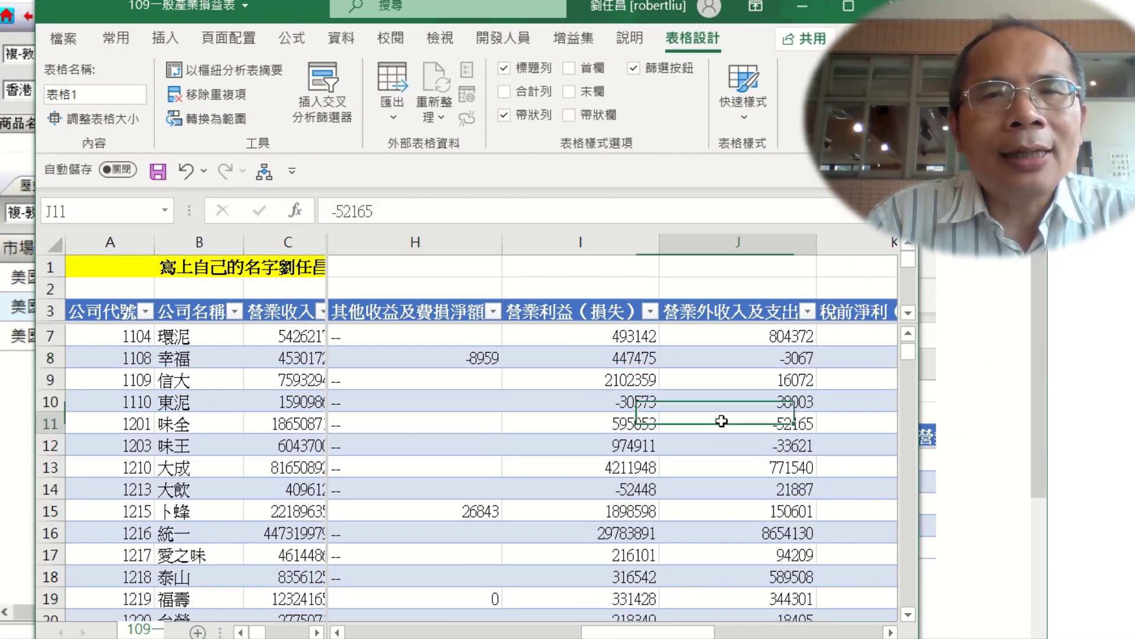
{"action": "left_click_drag", "start_coordinate": [924, 413], "coordinate": [1047, 413]}
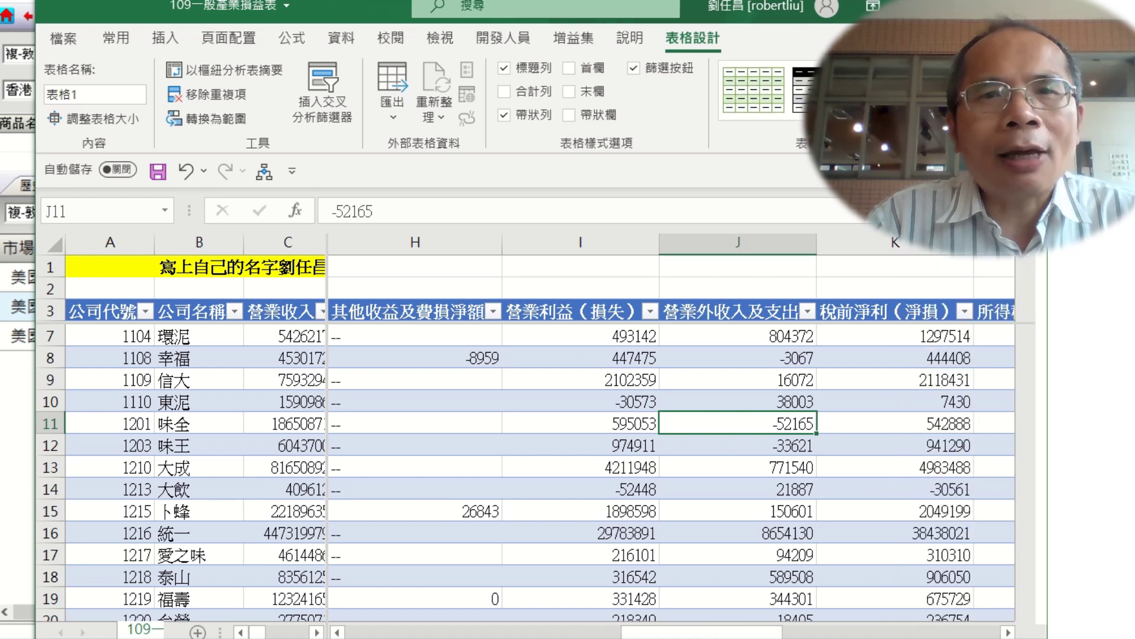
{"action": "left_click", "coordinate": [1008, 402]}
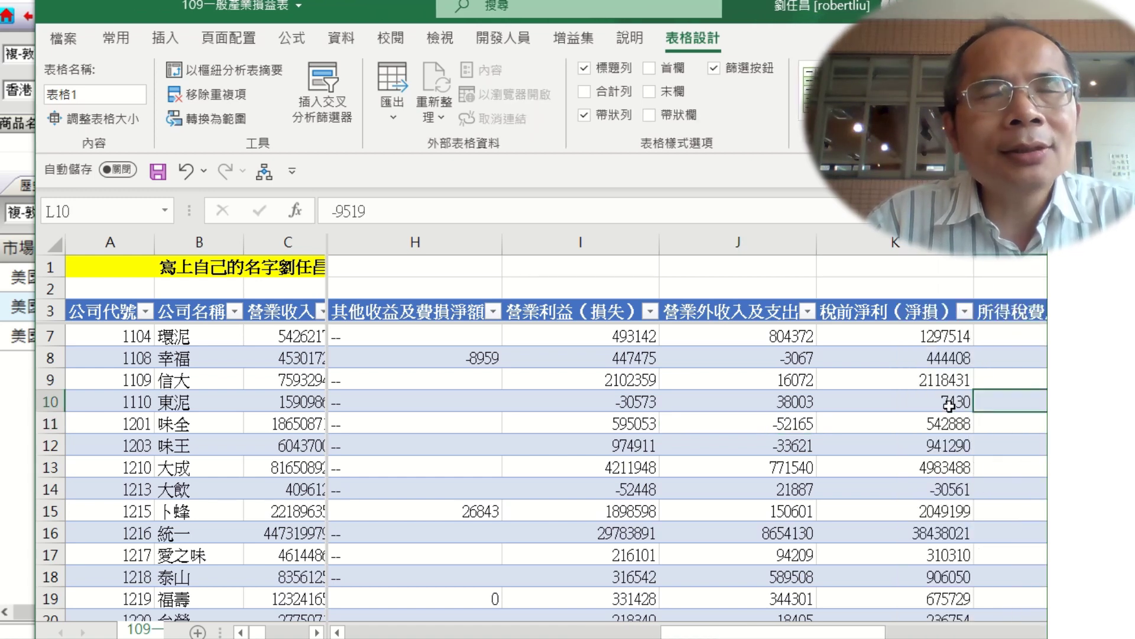
Step: Move the four notes from P8:P11 to U8:U11 and select cell O3 beside the table's last header
{"action": "key", "text": "Right"}
{"action": "key", "text": "Right"}
{"action": "key", "text": "Right"}
{"action": "key", "text": "Right"}
{"action": "key", "text": "Right"}
{"action": "key", "text": "Right"}
{"action": "key", "text": "Right"}
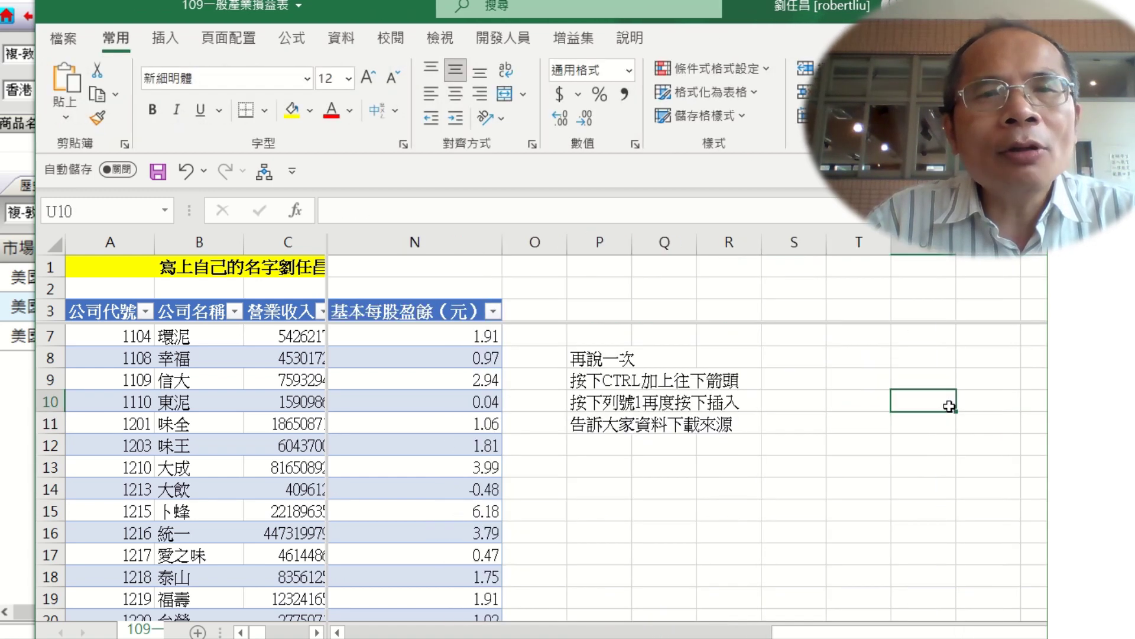
{"action": "key", "text": "Left"}
{"action": "key", "text": "Left"}
{"action": "key", "text": "Left"}
{"action": "key", "text": "Up"}
{"action": "key", "text": "Up"}
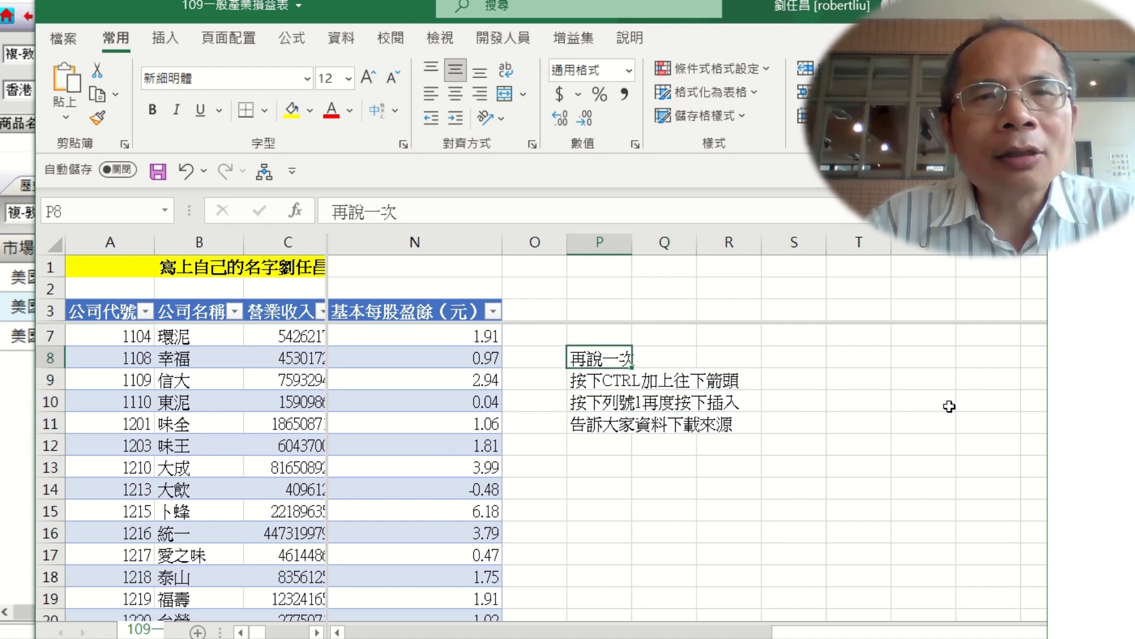
{"action": "left_click_drag", "start_coordinate": [600, 358], "coordinate": [955, 417]}
{"action": "left_click", "coordinate": [536, 310]}
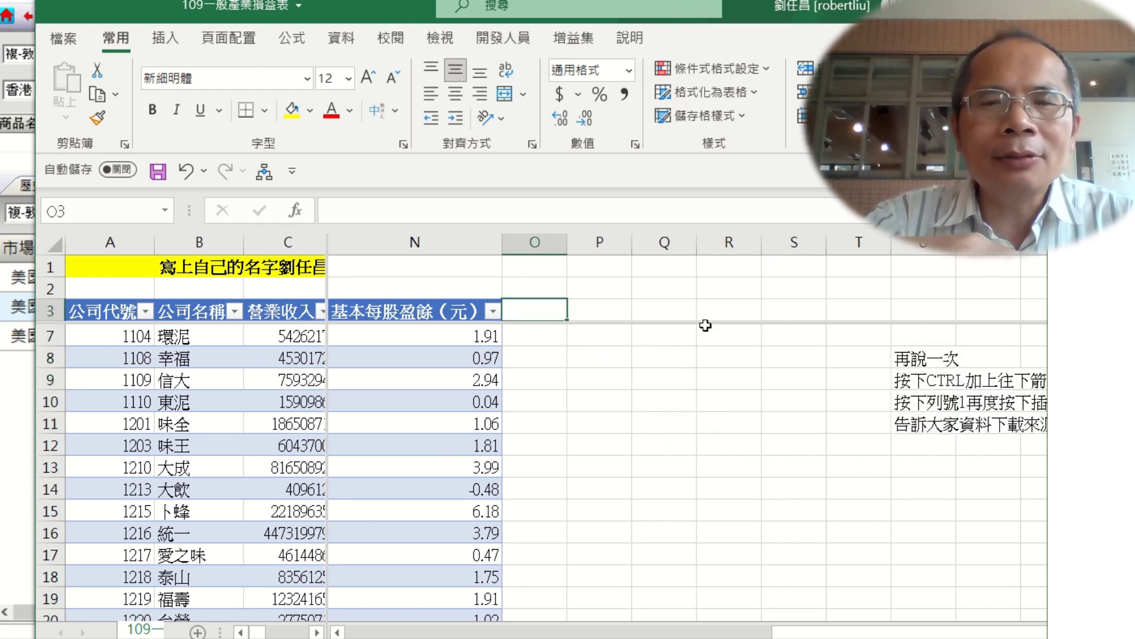
{"action": "type", "text": "u"}
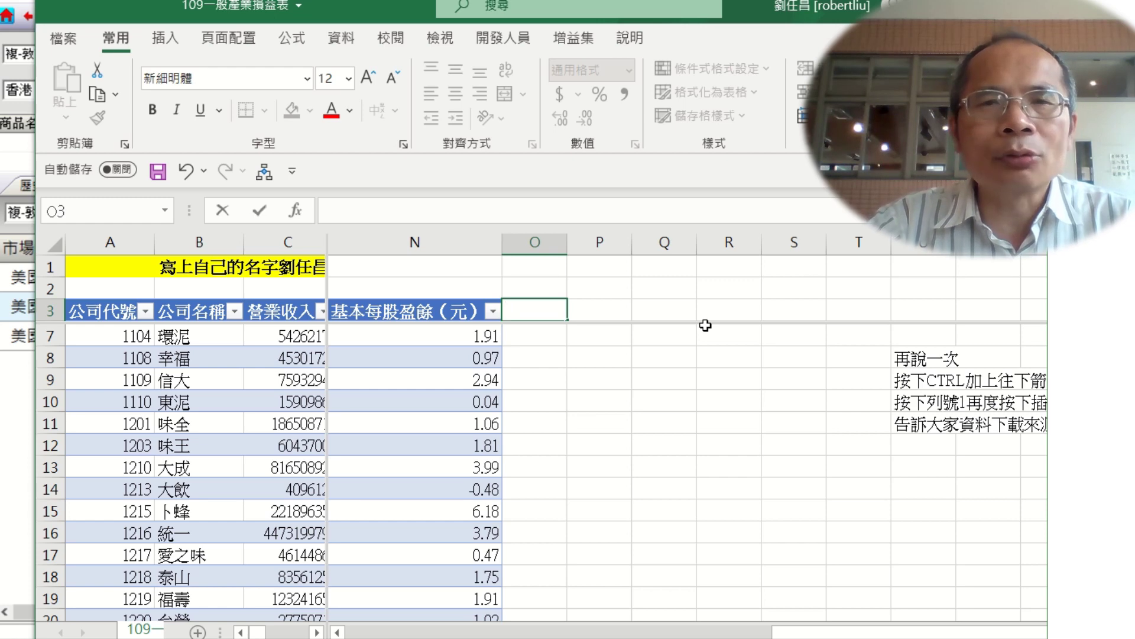
{"action": "type", "text": "營業收"}
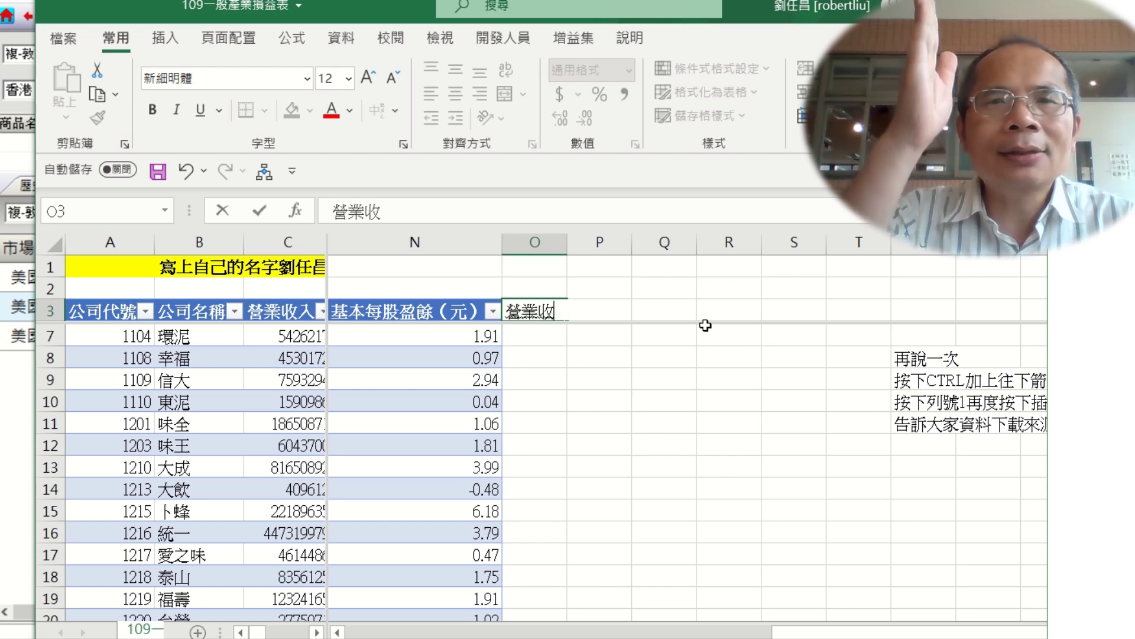
{"action": "key", "text": "BackSpace"}
{"action": "key", "text": "BackSpace"}
{"action": "key", "text": "BackSpace"}
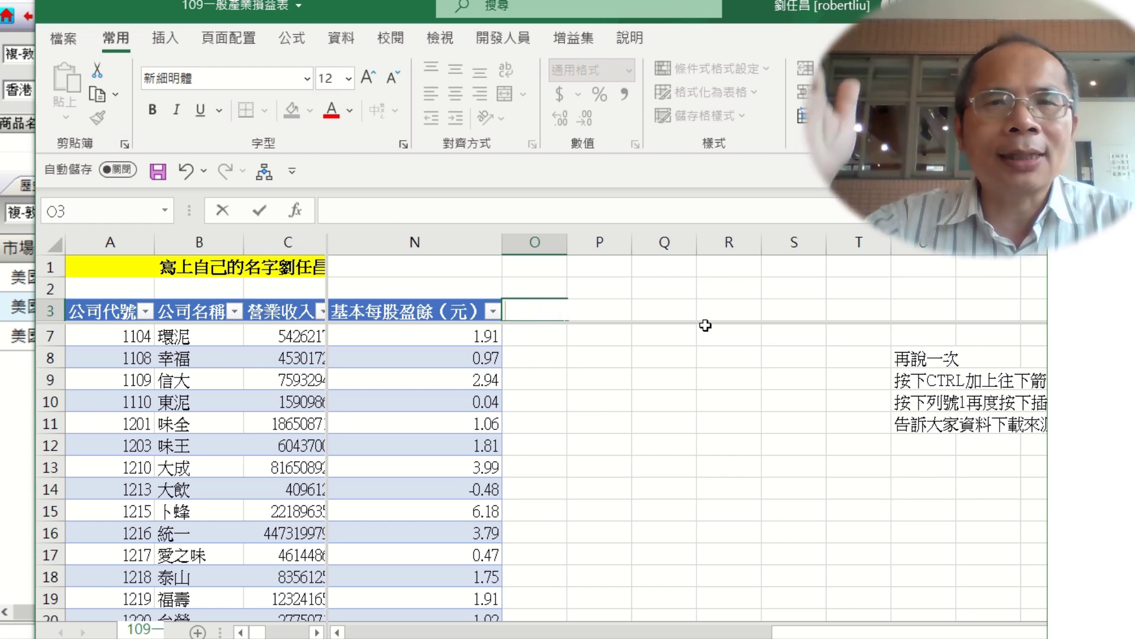
Step: Add an EPS百分比 header in O3 beside the table's last column and widen column O to fit it
{"action": "type", "text": "EPX"}
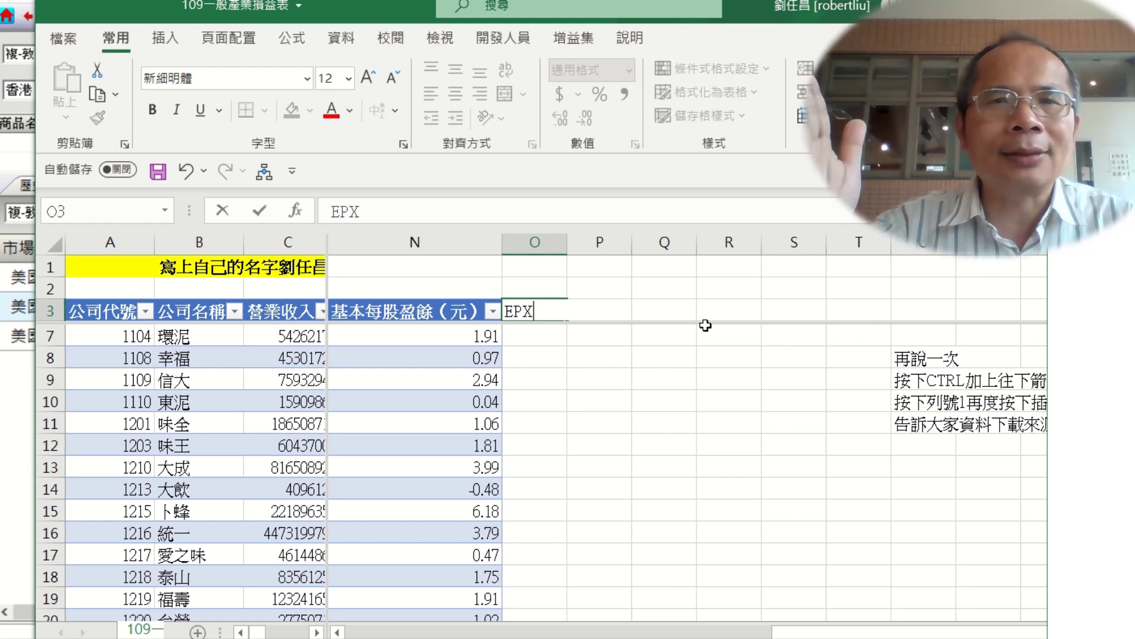
{"action": "key", "text": "BackSpace"}
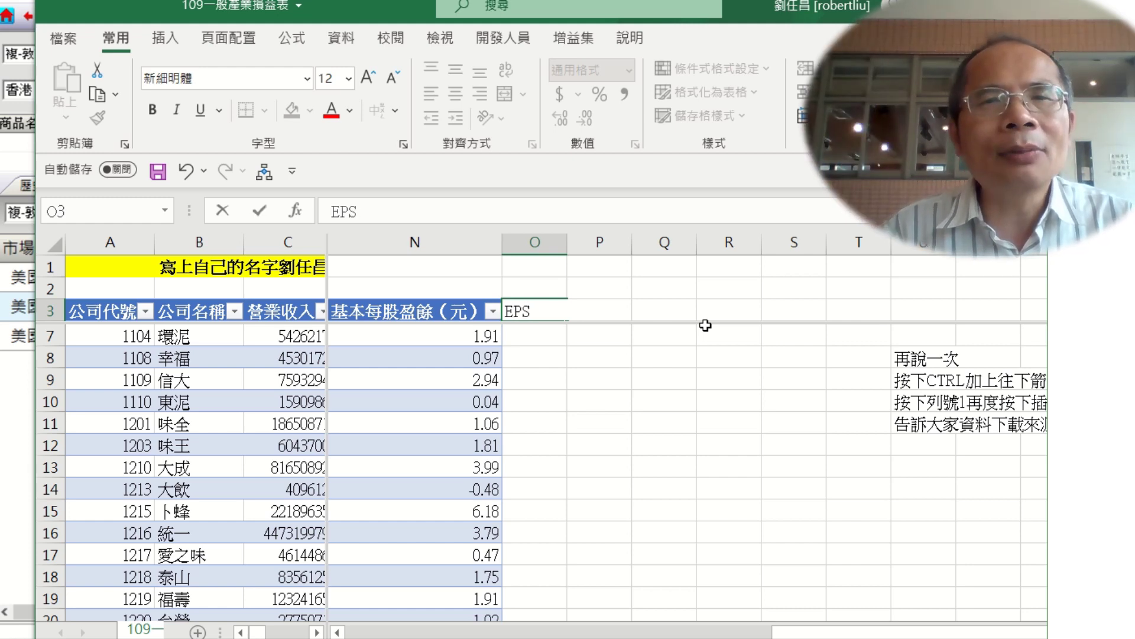
{"action": "type", "text": "Sㄅㄞˇ"}
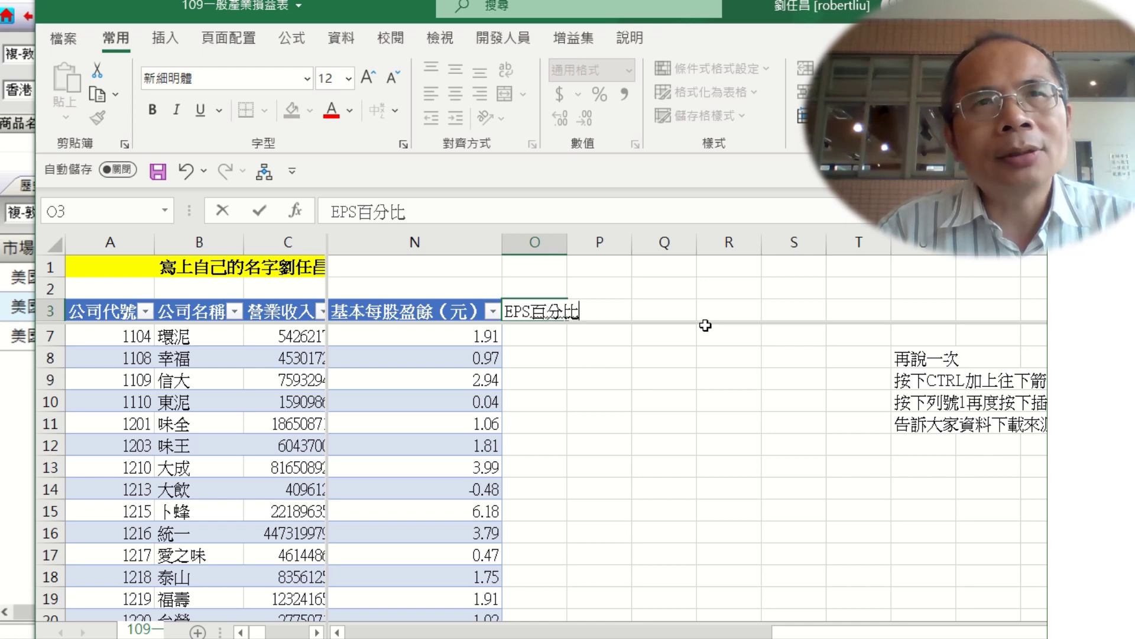
{"action": "key", "text": "Return"}
{"action": "key", "text": "Up"}
{"action": "key", "text": "Right"}
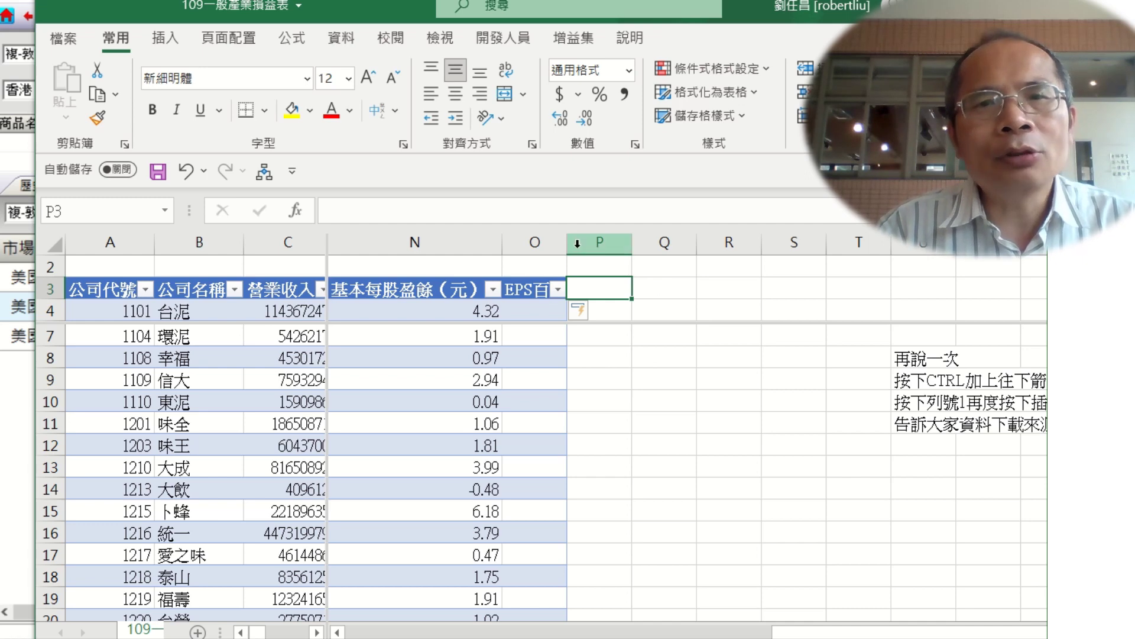
{"action": "left_click_drag", "start_coordinate": [566, 244], "coordinate": [614, 244]}
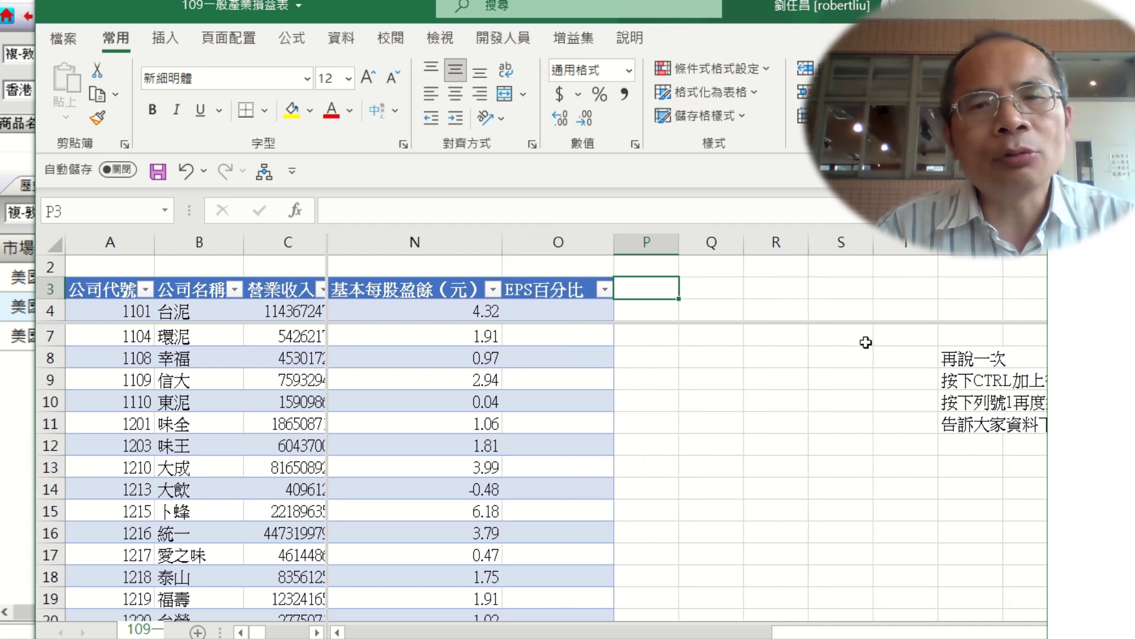
Step: Add a 營業收入百分比 header in P3 and widen column P
{"action": "type", "text": "營業收ㄖㄨ"}
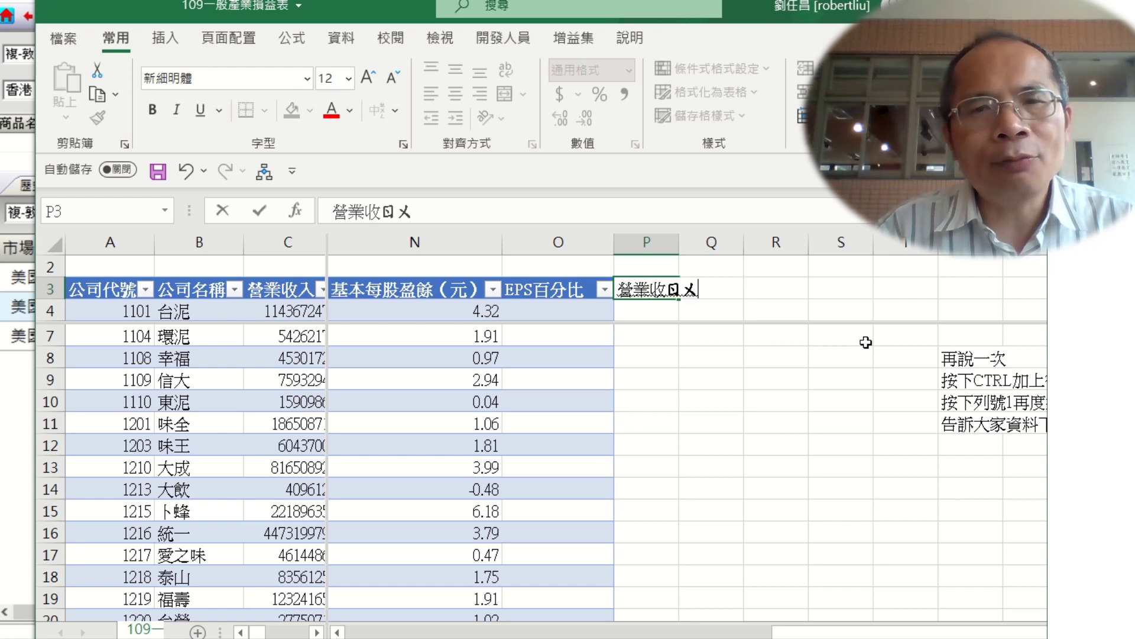
{"action": "type", "text": "入百分"}
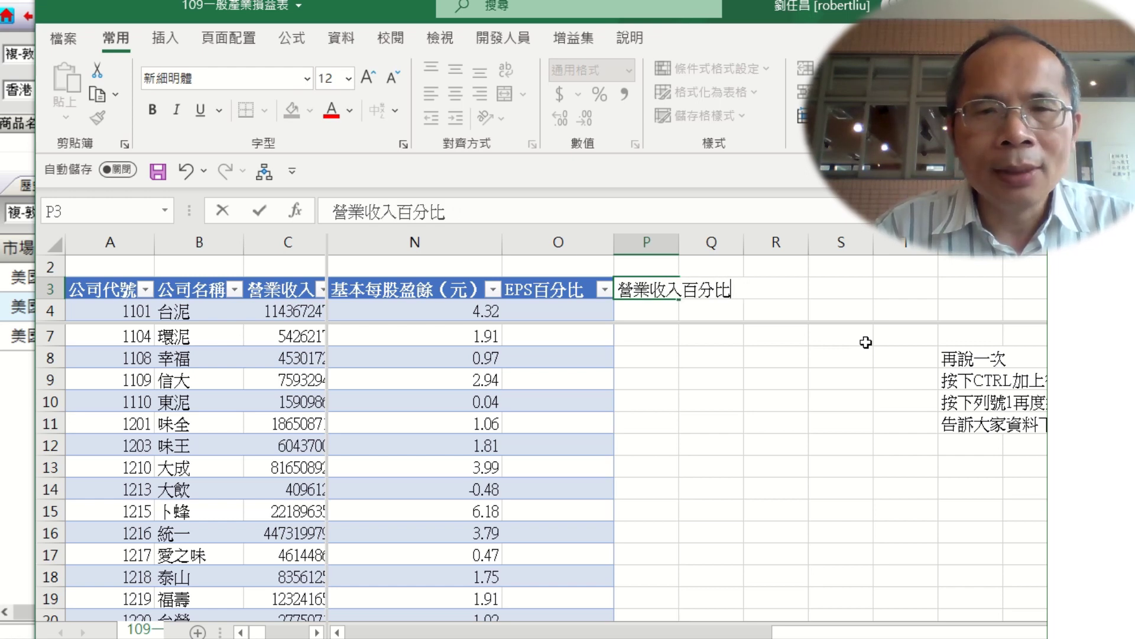
{"action": "type", "text": "比"}
{"action": "key", "text": "Return"}
{"action": "key", "text": "Up"}
{"action": "key", "text": "Up"}
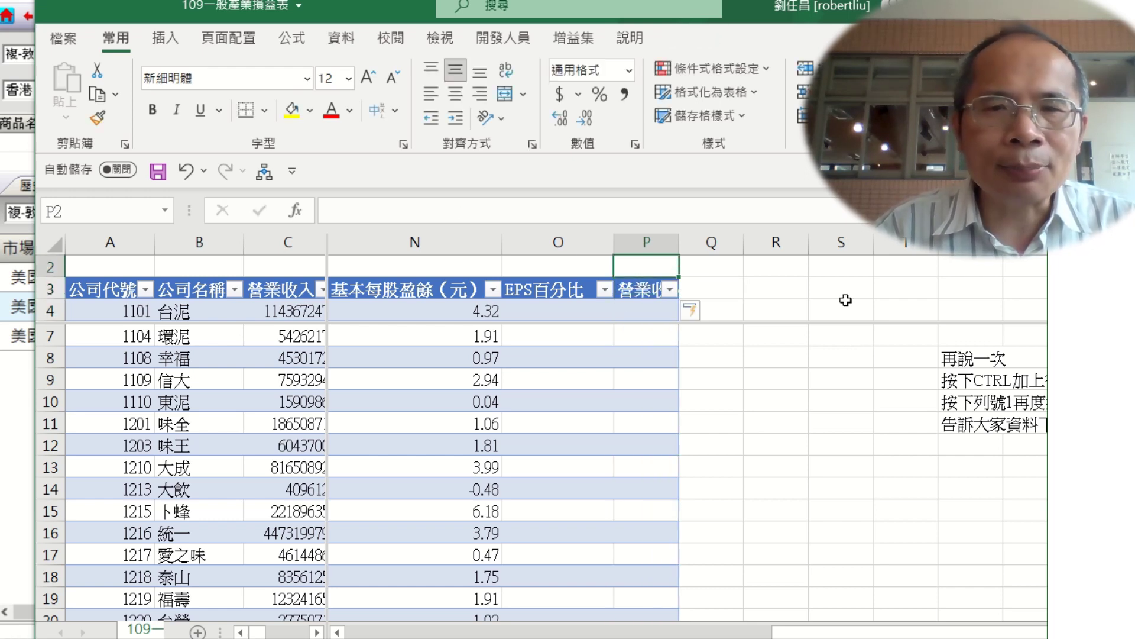
{"action": "left_click_drag", "start_coordinate": [679, 242], "coordinate": [714, 242]}
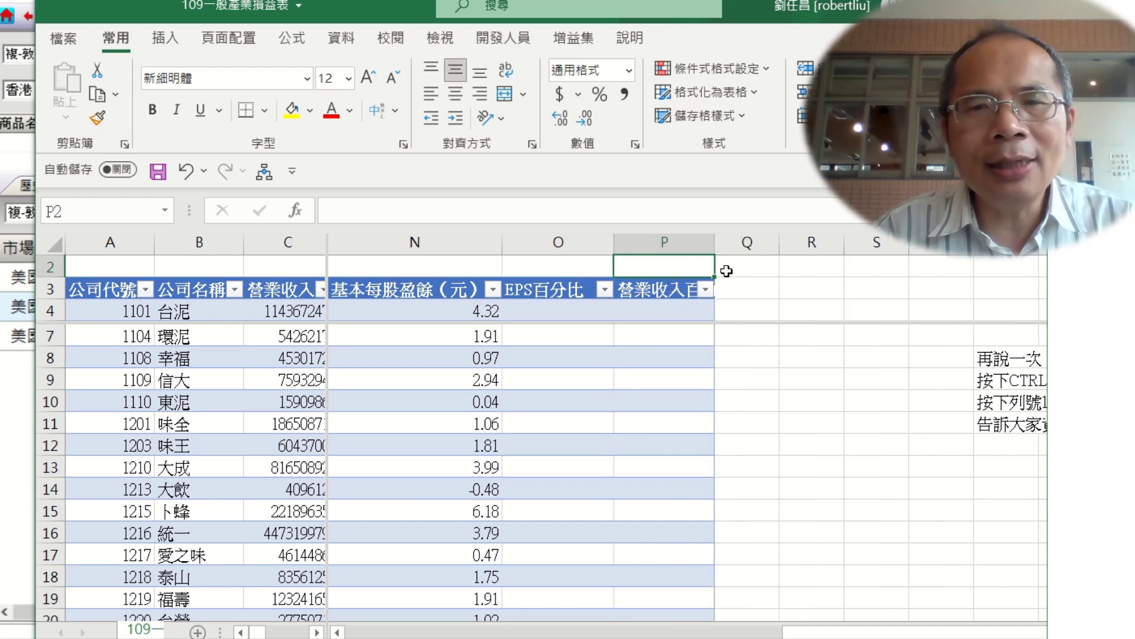
Step: Enter the function name Percentrank as a note in O1 above the EPS百分比 header
{"action": "left_click", "coordinate": [577, 263]}
{"action": "scroll", "coordinate": [578, 266], "scroll_direction": "up", "scroll_amount": 1}
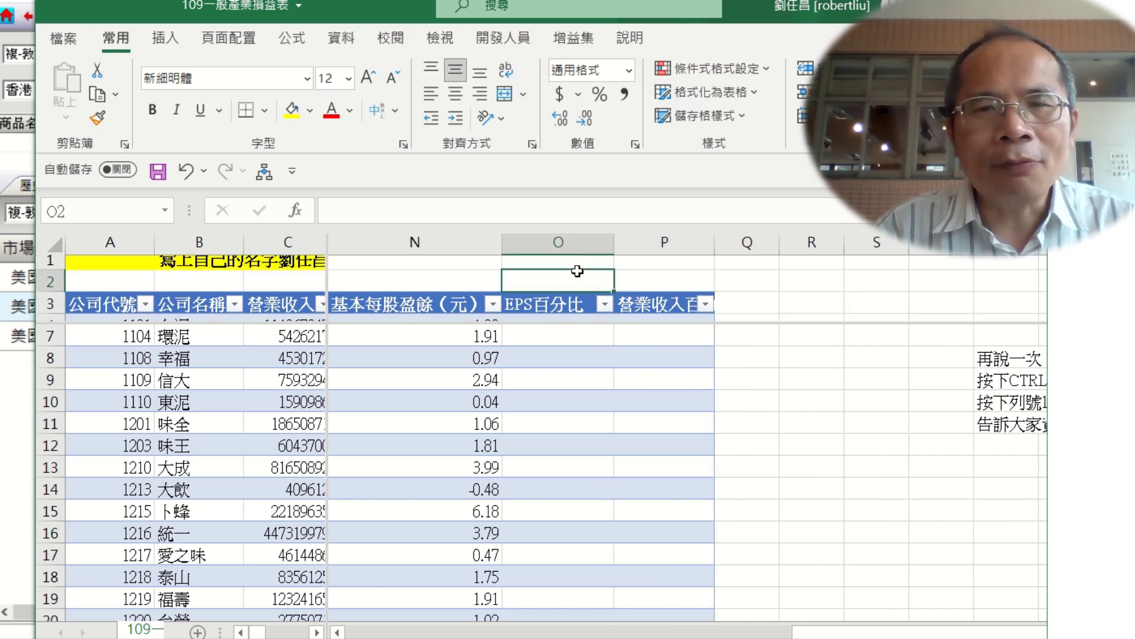
{"action": "left_click", "coordinate": [562, 270]}
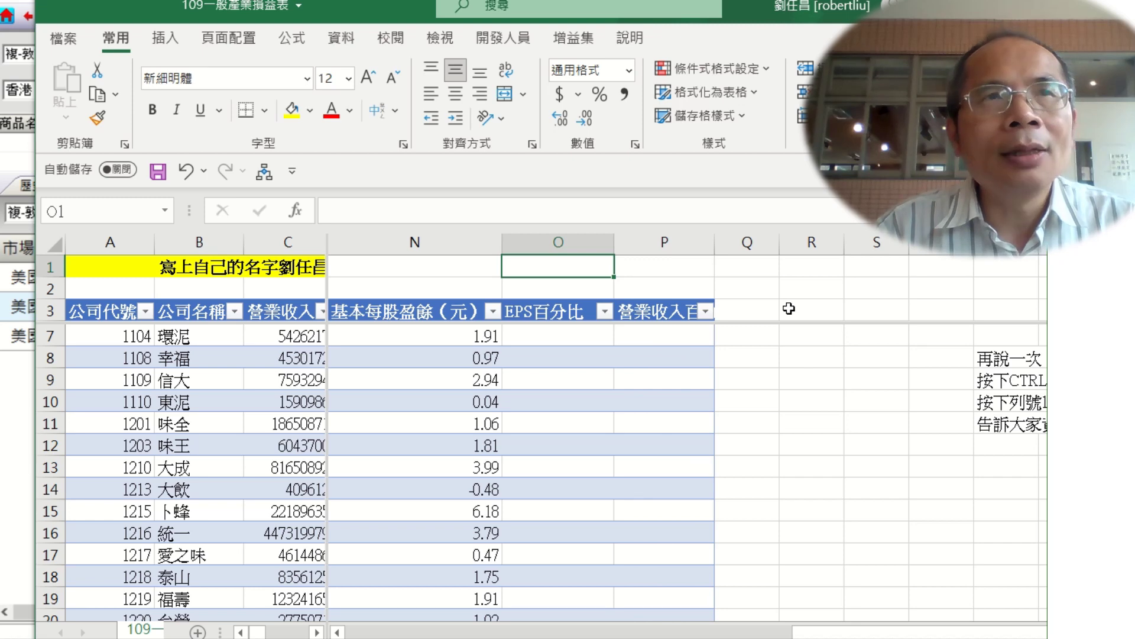
{"action": "type", "text": "Percentrank"}
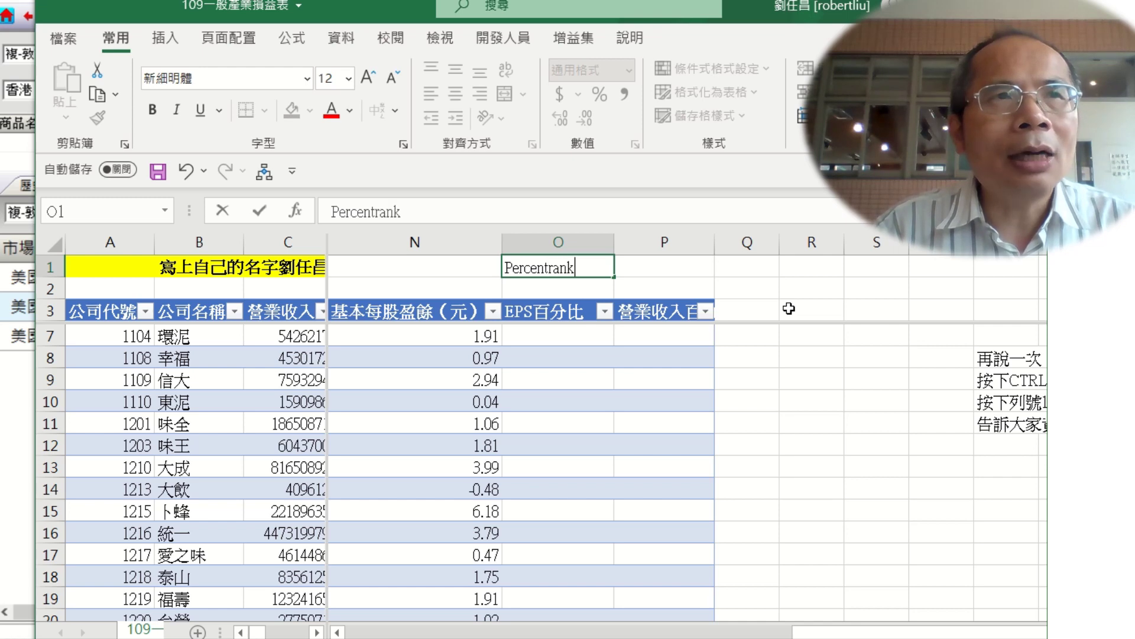
{"action": "key", "text": "Return"}
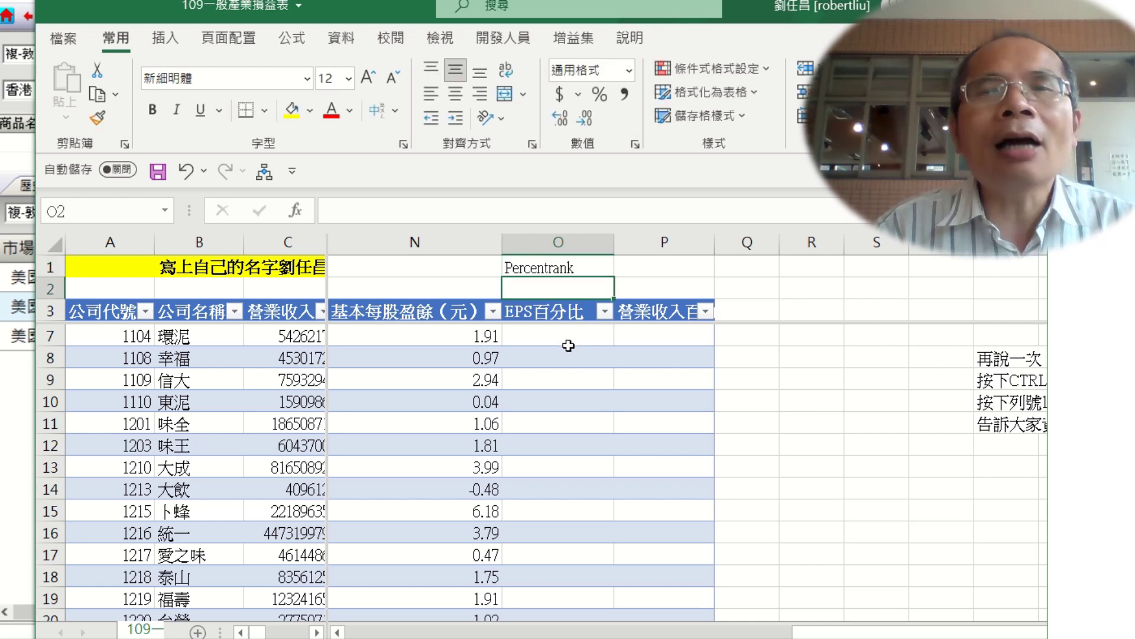
{"action": "left_click", "coordinate": [568, 345]}
{"action": "type", "text": "="}
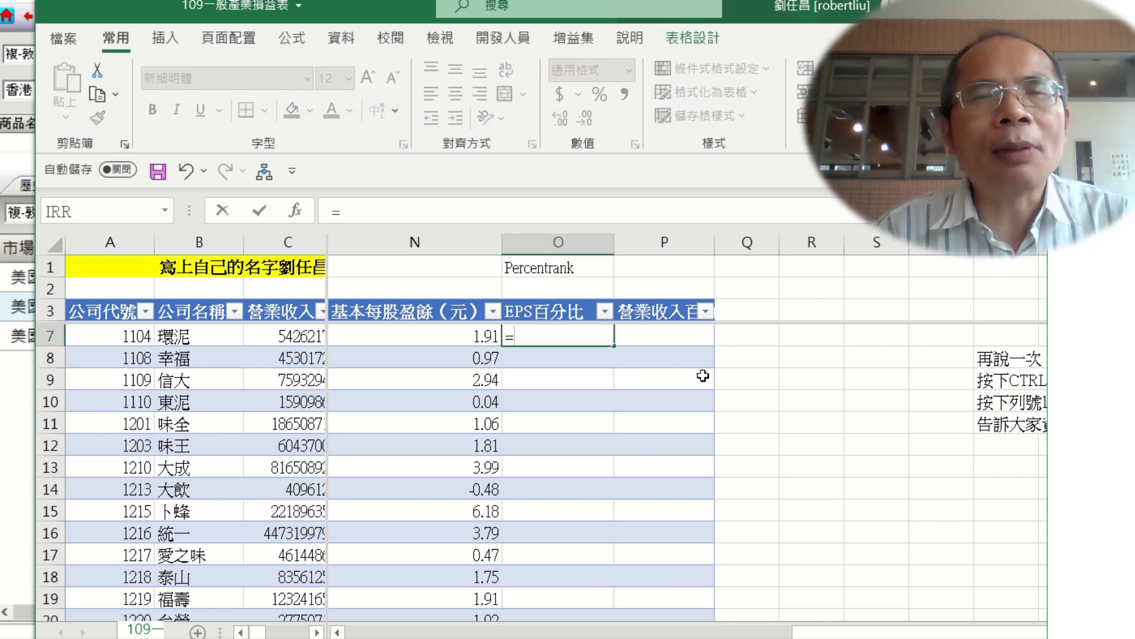
{"action": "type", "text": "percent"}
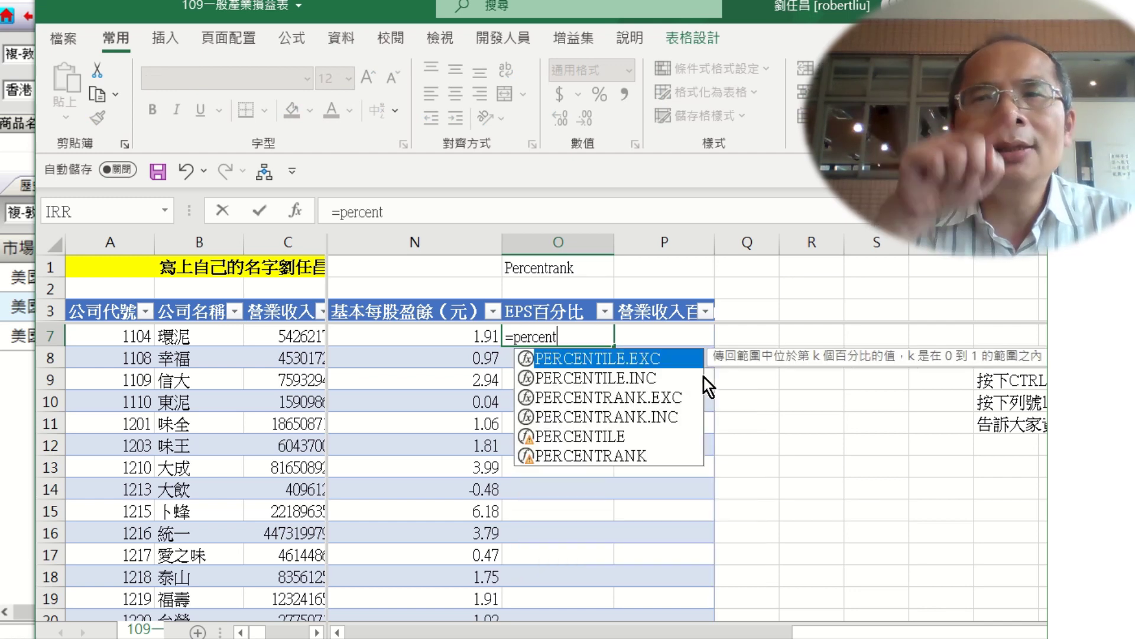
{"action": "type", "text": "rank("}
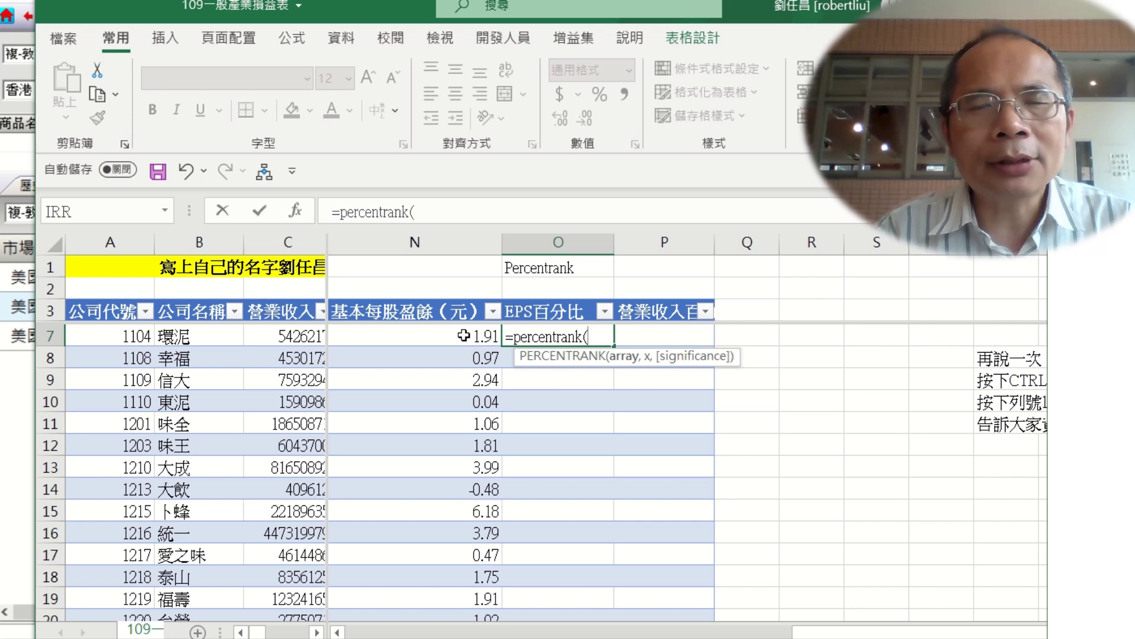
{"action": "scroll", "coordinate": [503, 355], "scroll_direction": "up", "scroll_amount": 2}
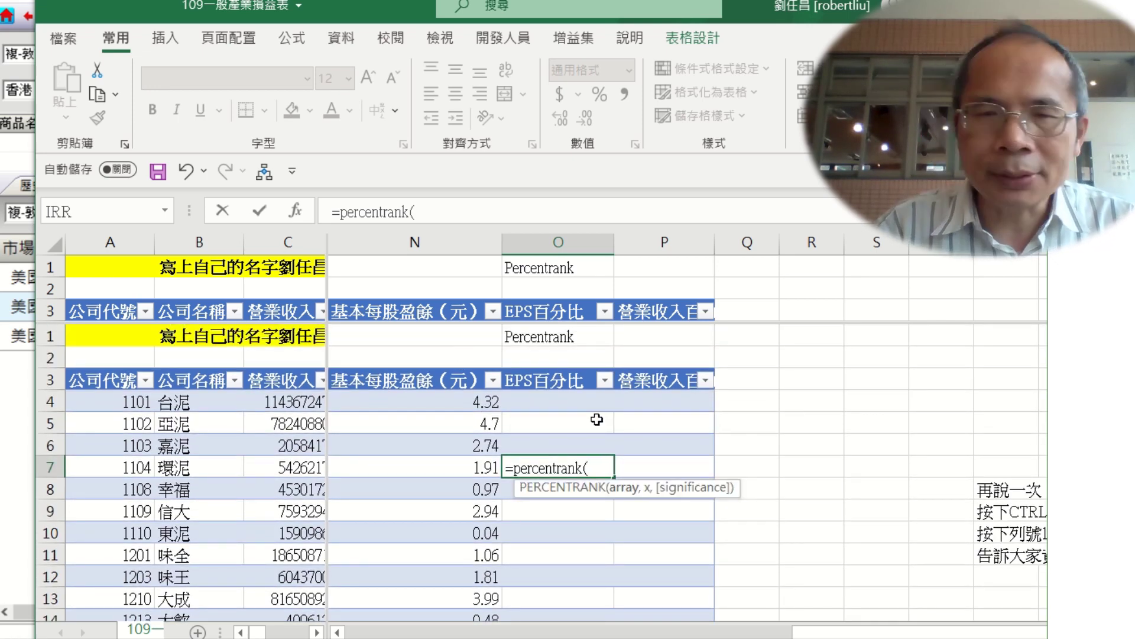
{"action": "left_click", "coordinate": [491, 402]}
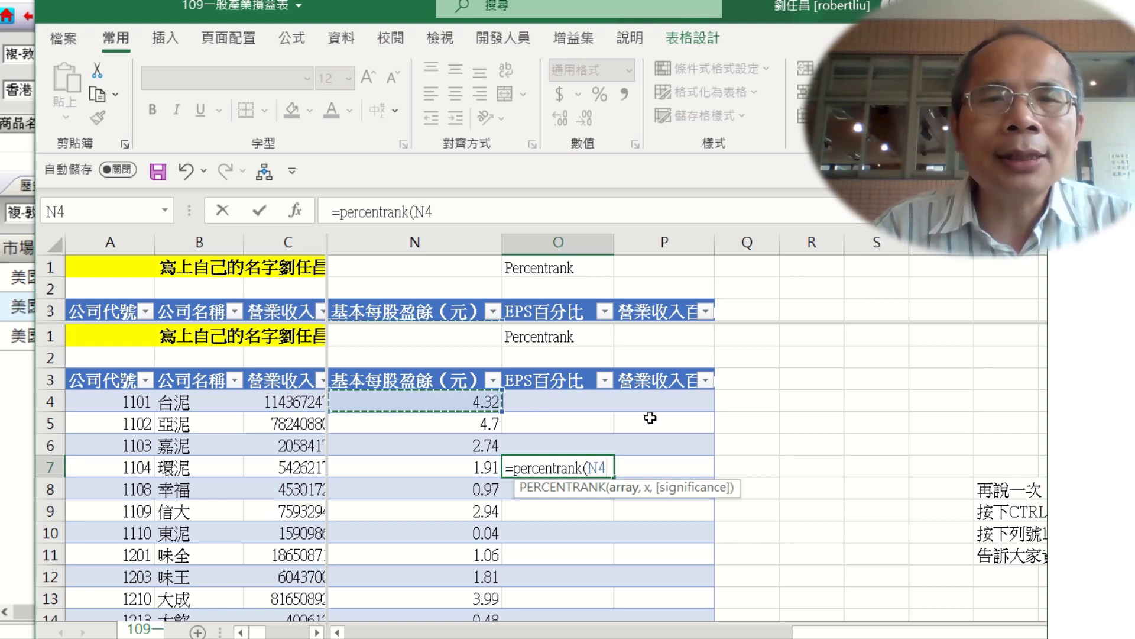
{"action": "key", "text": "ctrl+shift+Down"}
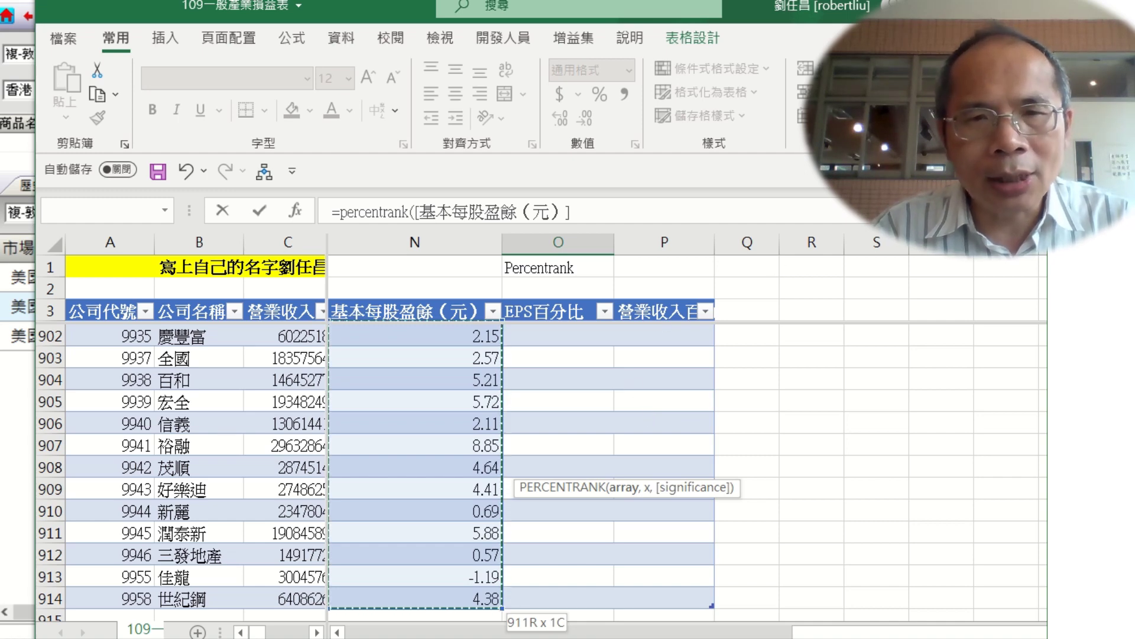
{"action": "scroll", "coordinate": [778, 269], "scroll_direction": "down", "scroll_amount": 1}
{"action": "scroll", "coordinate": [779, 289], "scroll_direction": "down", "scroll_amount": 5}
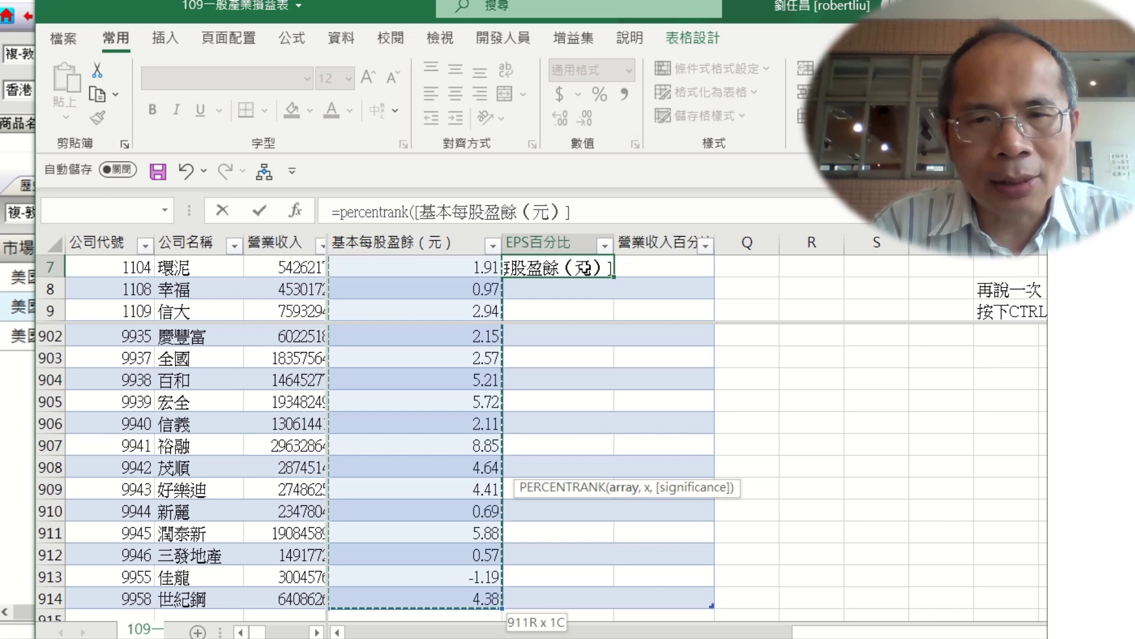
{"action": "left_click", "coordinate": [585, 266]}
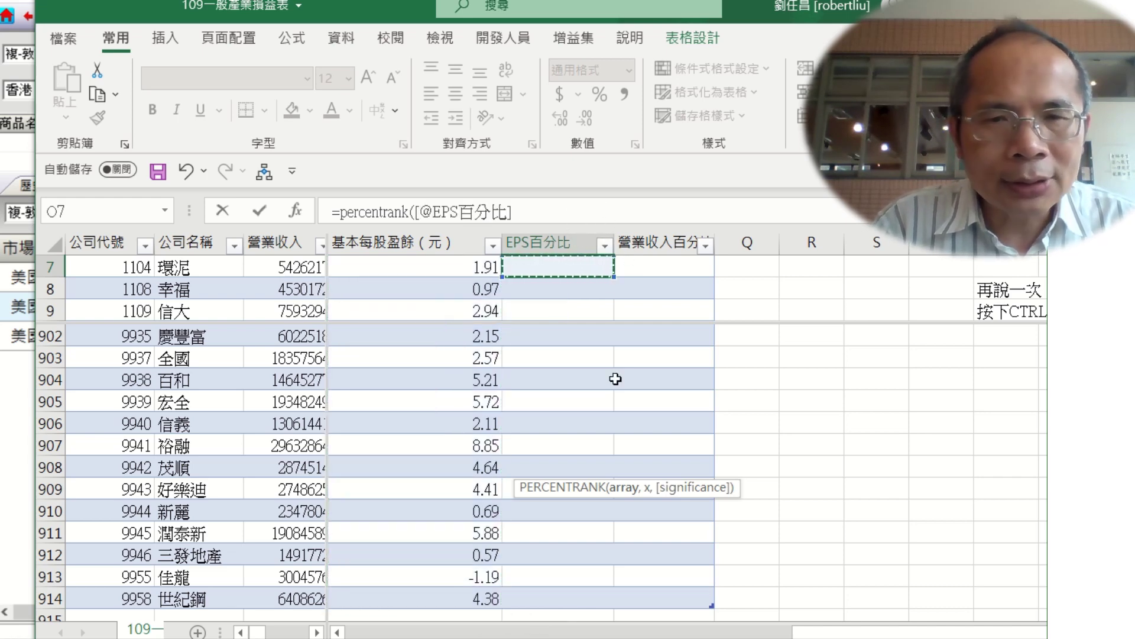
{"action": "key", "text": "Escape"}
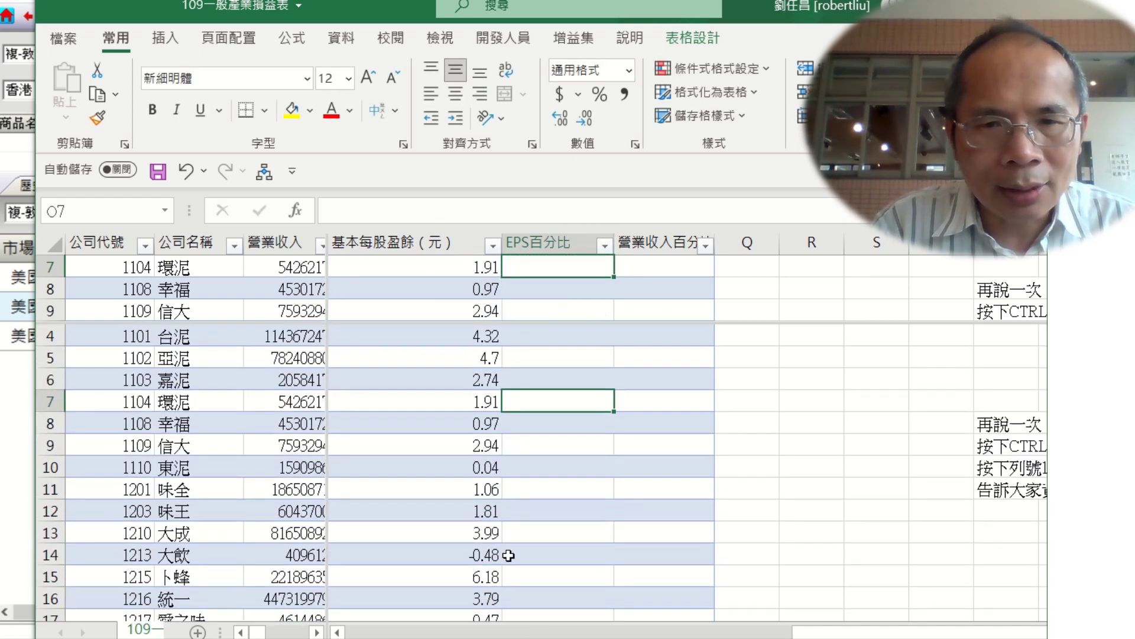
Step: Begin a PERCENTRANK formula in O4, the first data cell of the EPS百分比 column
{"action": "left_click", "coordinate": [508, 555]}
{"action": "left_click", "coordinate": [557, 274]}
{"action": "scroll", "coordinate": [557, 274], "scroll_direction": "up", "scroll_amount": 1}
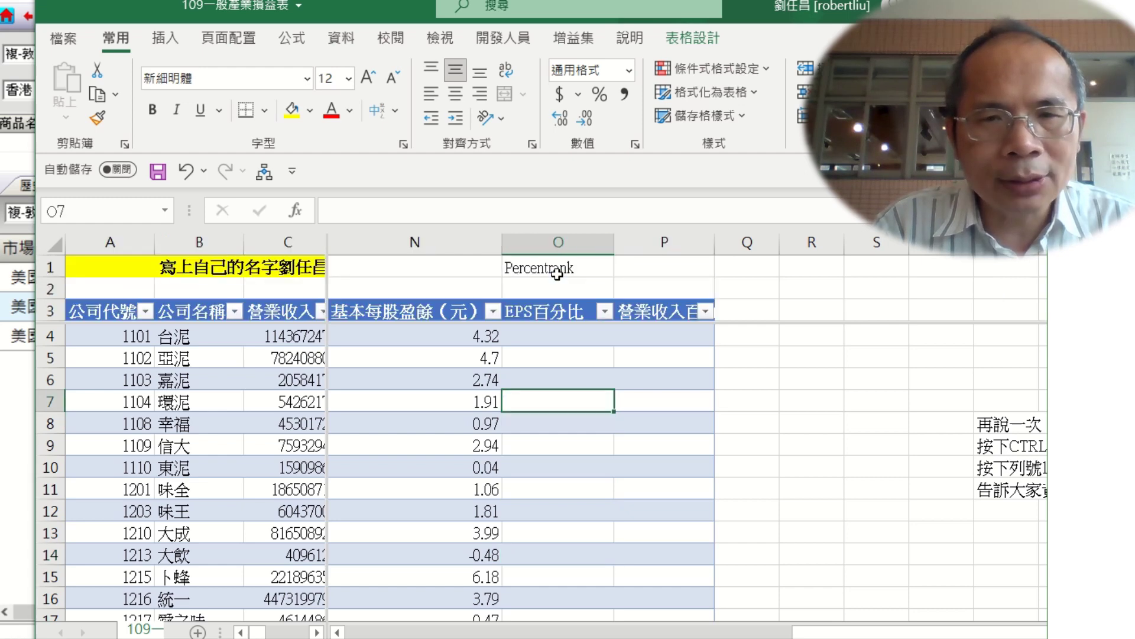
{"action": "left_click", "coordinate": [558, 270]}
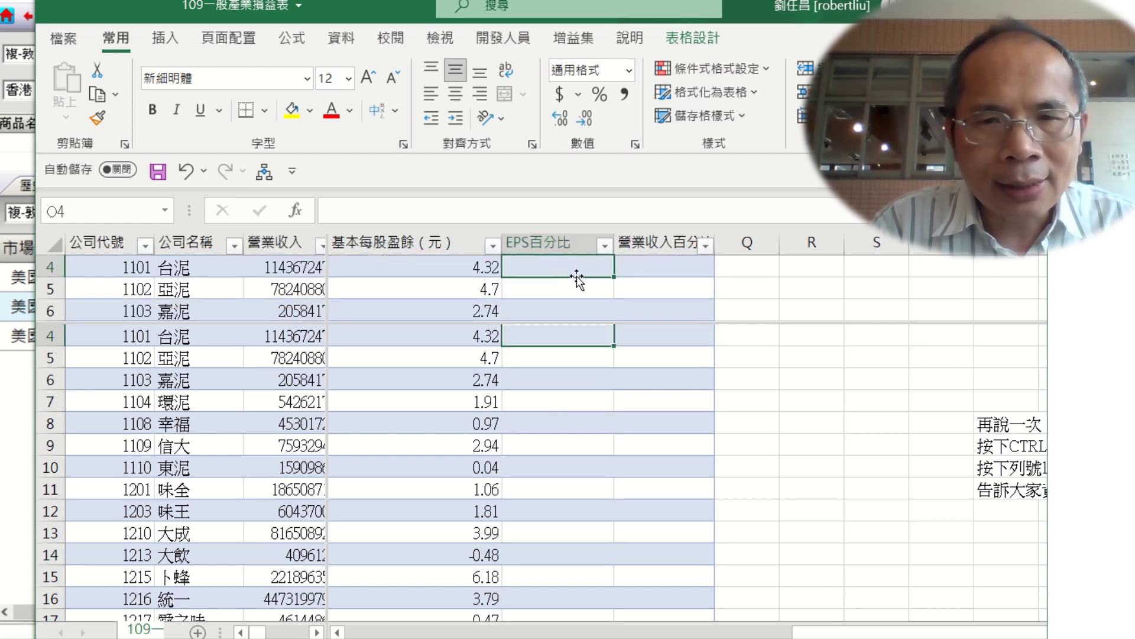
{"action": "scroll", "coordinate": [576, 278], "scroll_direction": "up", "scroll_amount": 1}
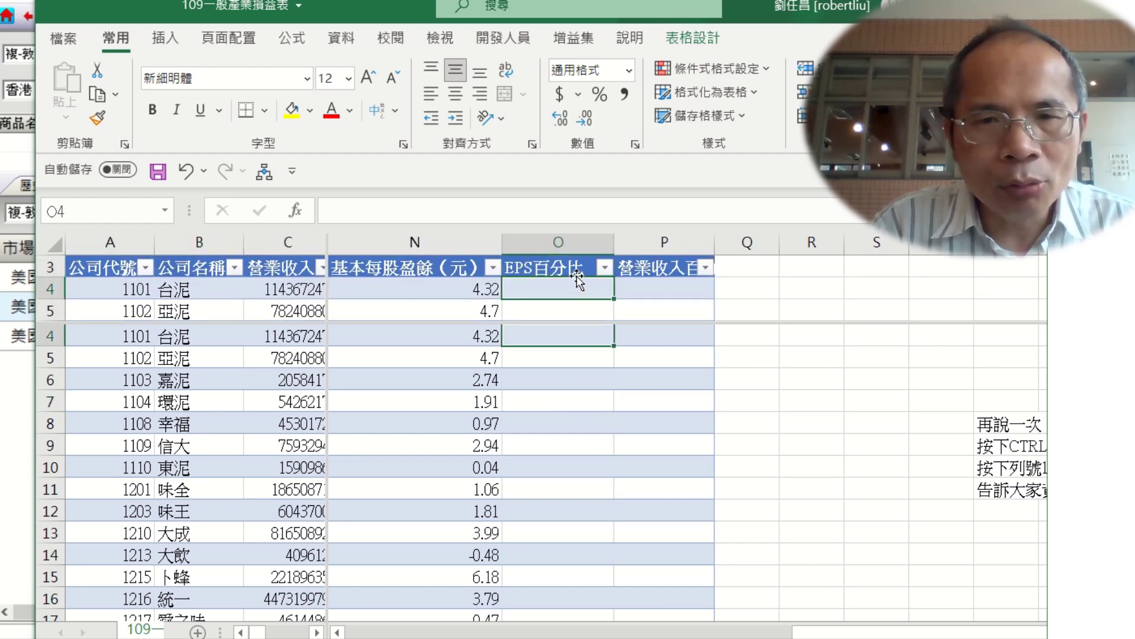
{"action": "type", "text": "=percen"}
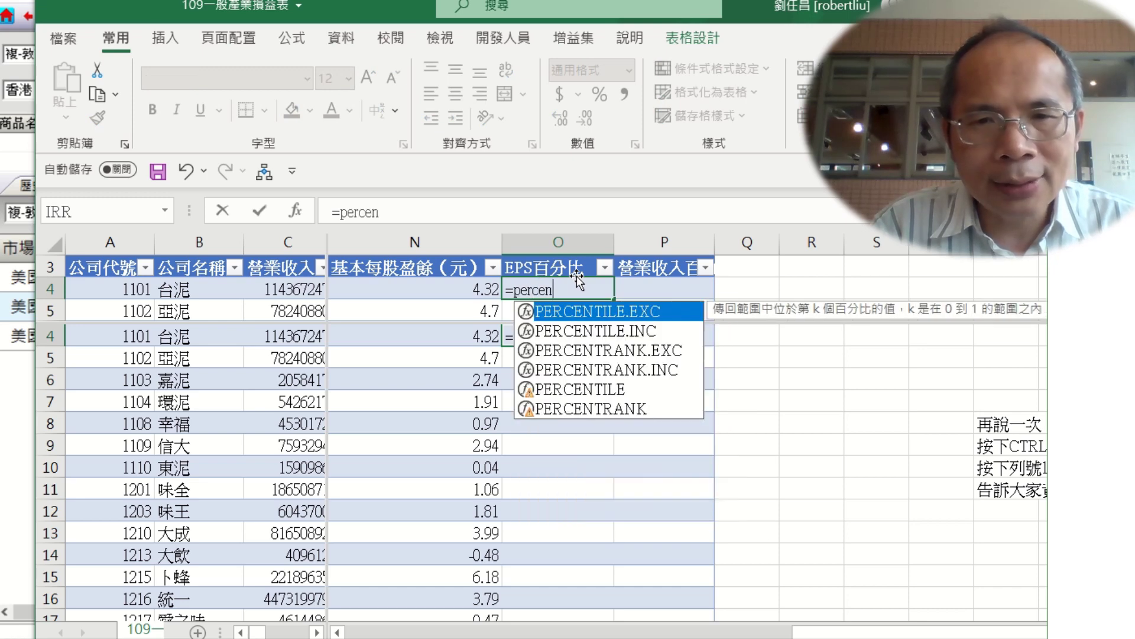
{"action": "type", "text": "trank"}
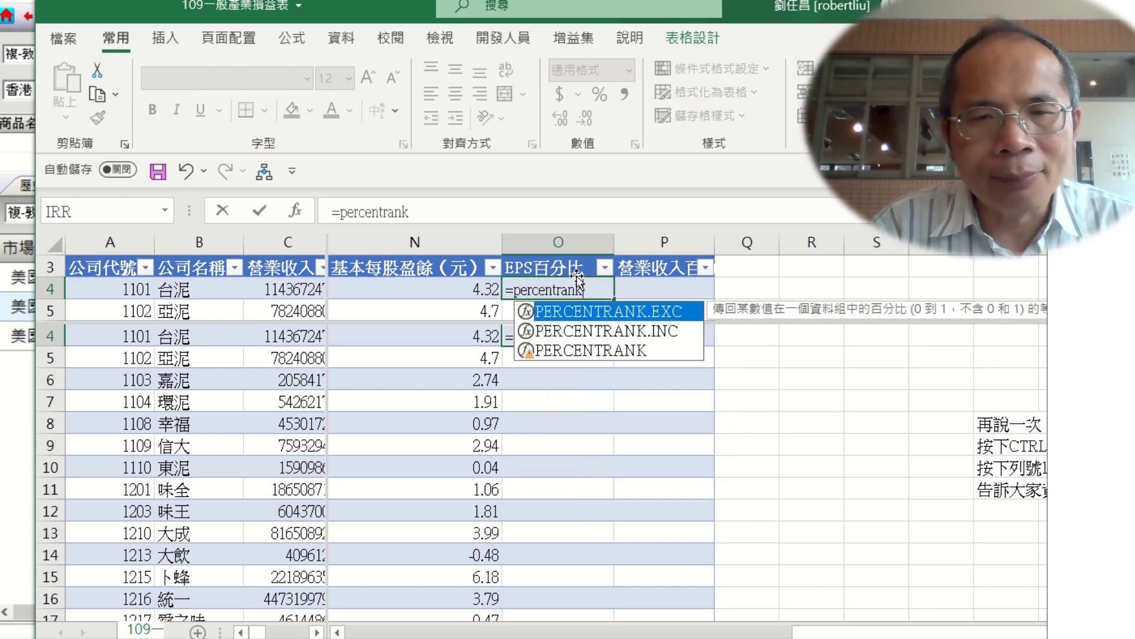
{"action": "type", "text": "("}
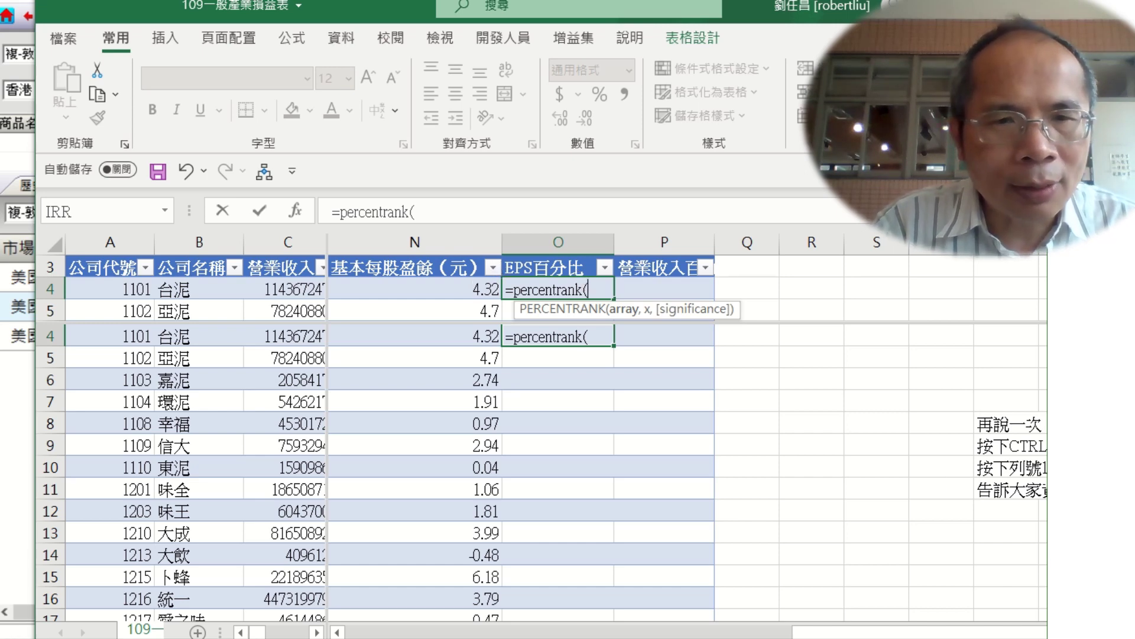
Step: Supply the whole 基本每股盈餘（元） column, N4 to N914, as the formula's array argument
{"action": "scroll", "coordinate": [542, 472], "scroll_direction": "down", "scroll_amount": 1}
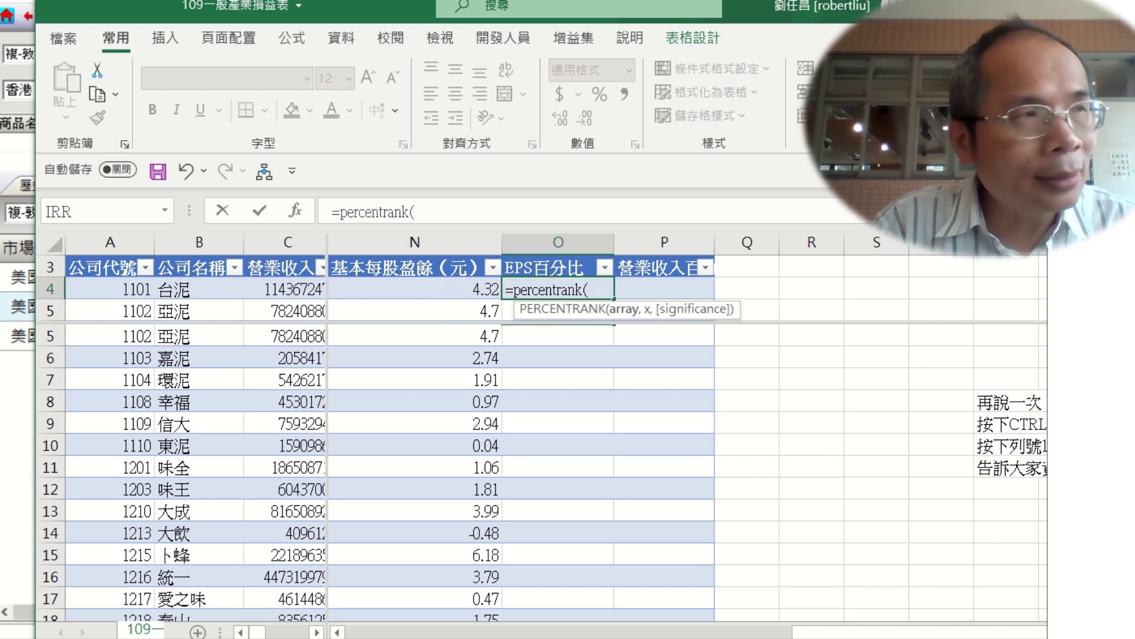
{"action": "left_click_drag", "start_coordinate": [1056, 331], "coordinate": [1055, 350]}
{"action": "left_click", "coordinate": [474, 538]}
{"action": "scroll", "coordinate": [472, 532], "scroll_direction": "down", "scroll_amount": 1}
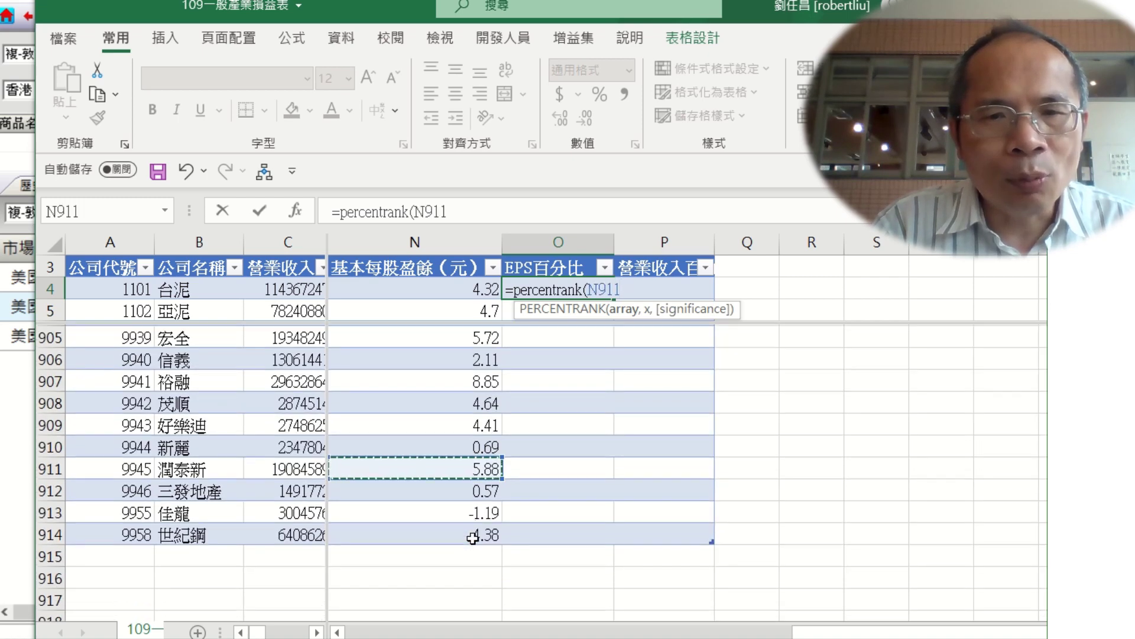
{"action": "left_click", "coordinate": [471, 529]}
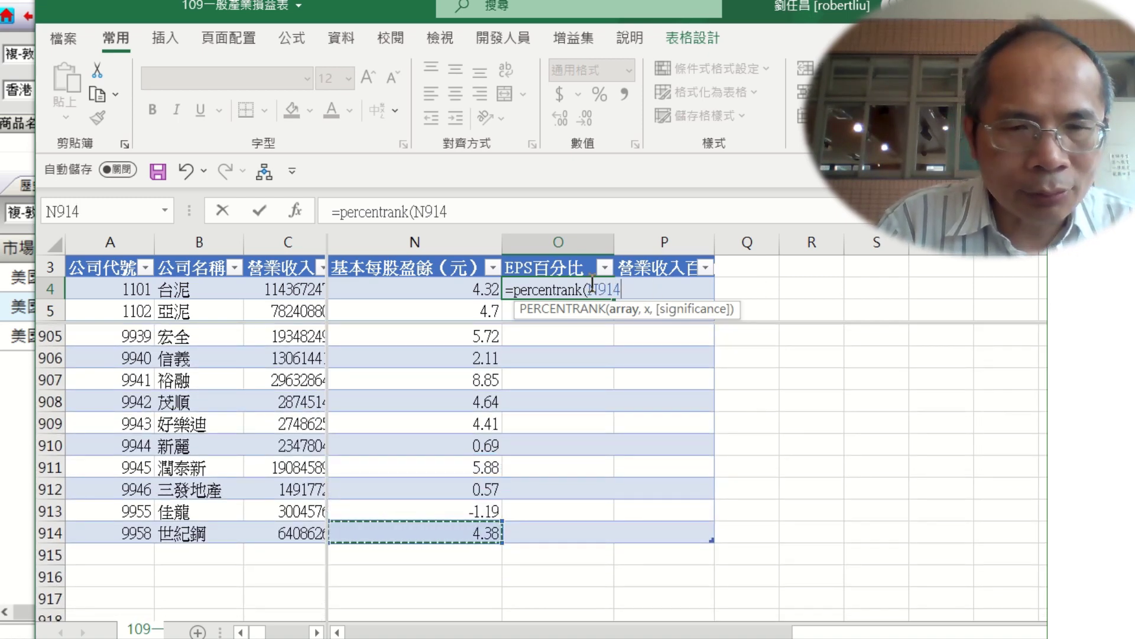
{"action": "left_click", "coordinate": [465, 207]}
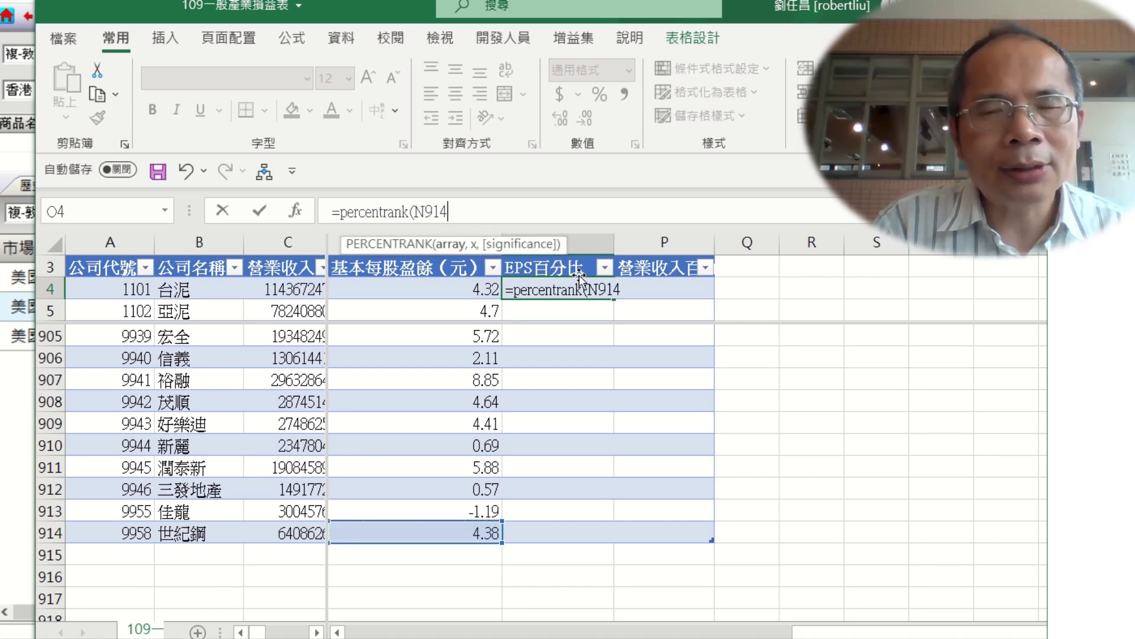
{"action": "key", "text": "Return"}
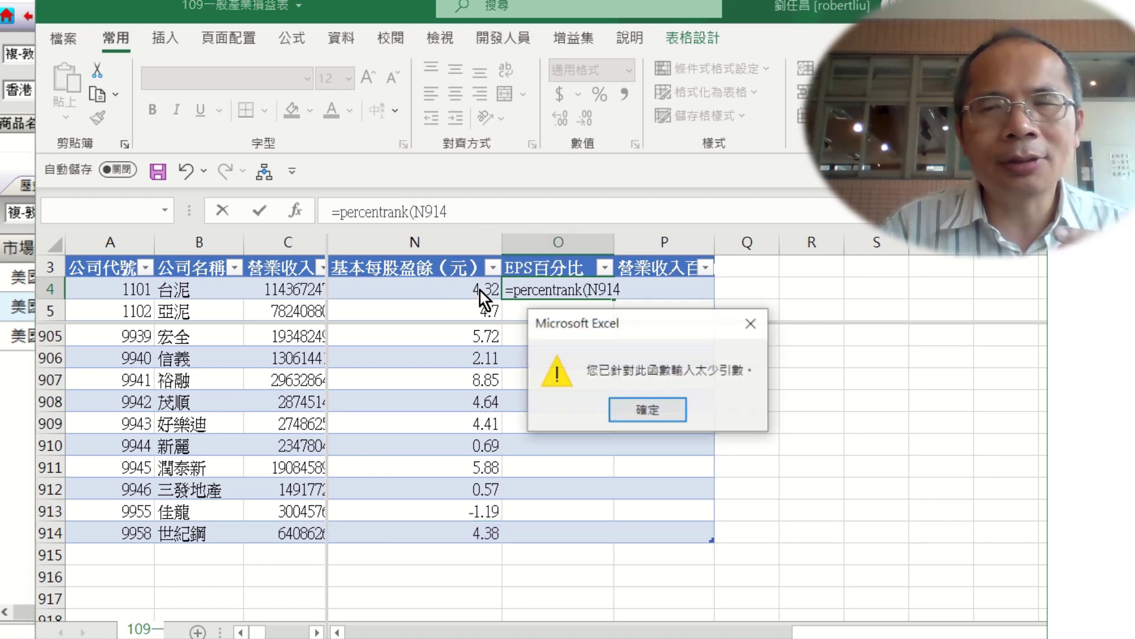
{"action": "left_click", "coordinate": [662, 409]}
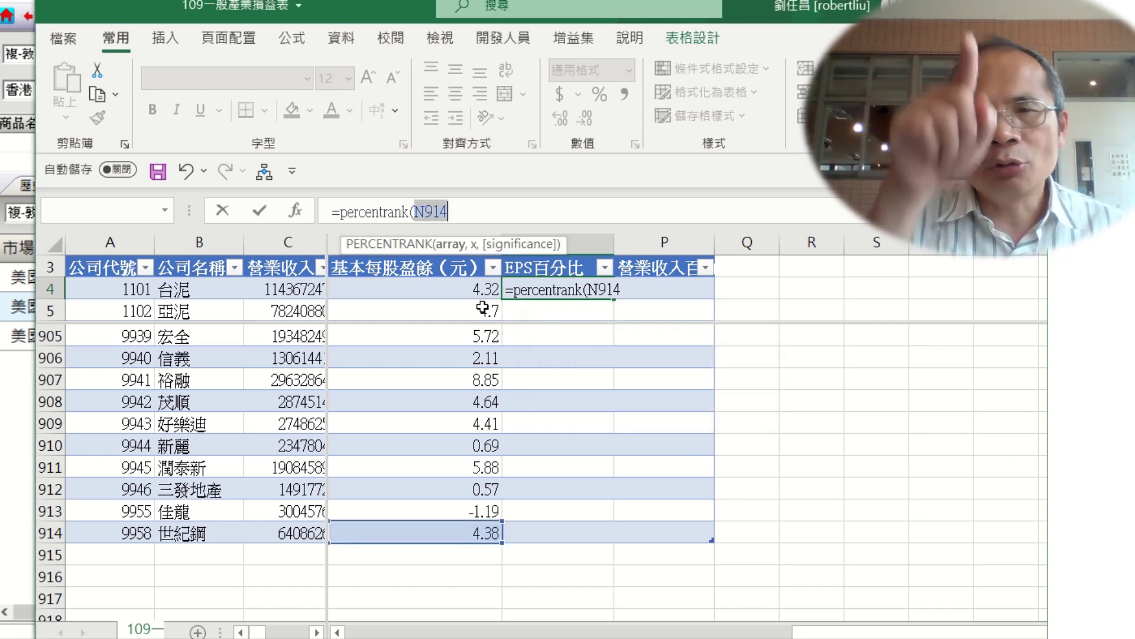
{"action": "left_click", "coordinate": [467, 290]}
{"action": "left_click", "coordinate": [469, 533], "text": "shift"}
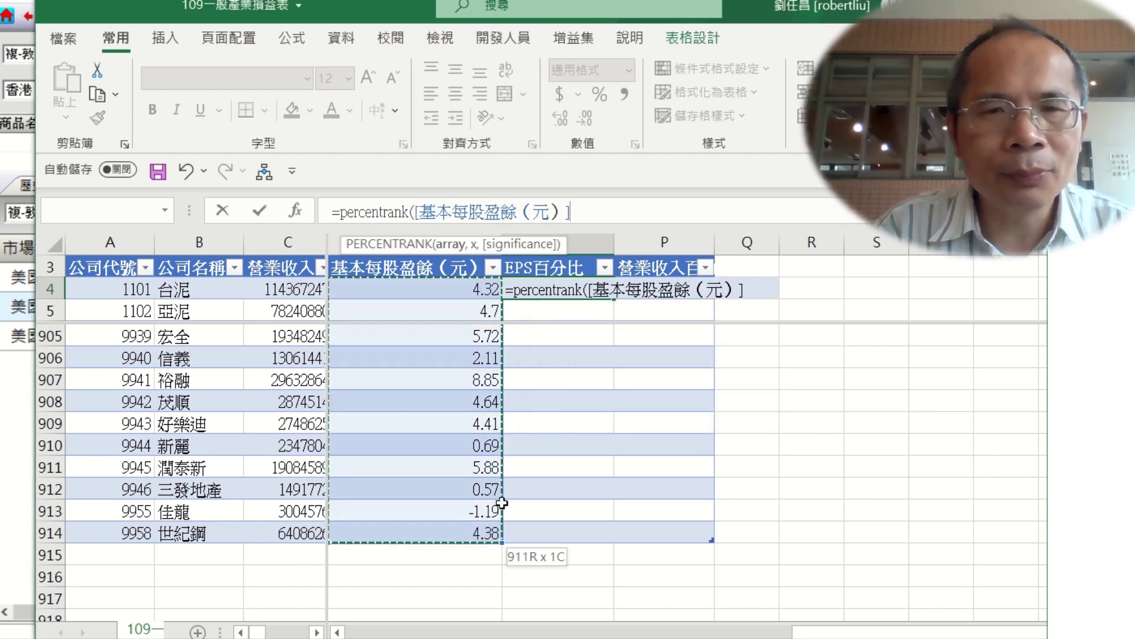
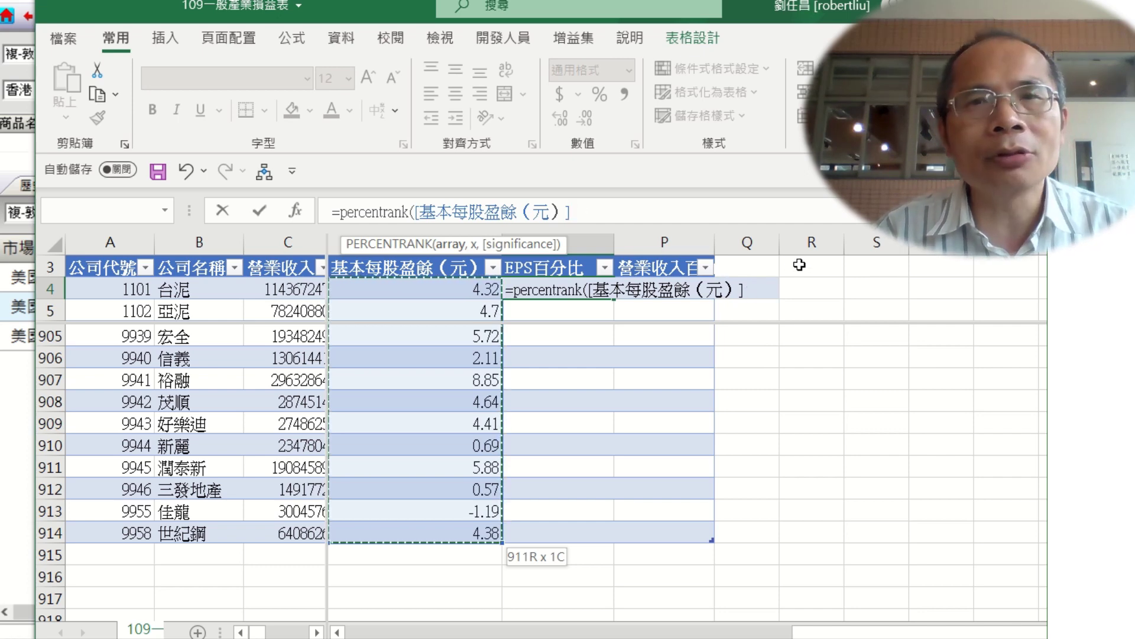
Step: Complete the PERCENTRANK formula in O4 with the same row's 基本每股盈餘（元） value, N4, as the x argument
{"action": "type", "text": ","}
{"action": "left_click", "coordinate": [441, 284]}
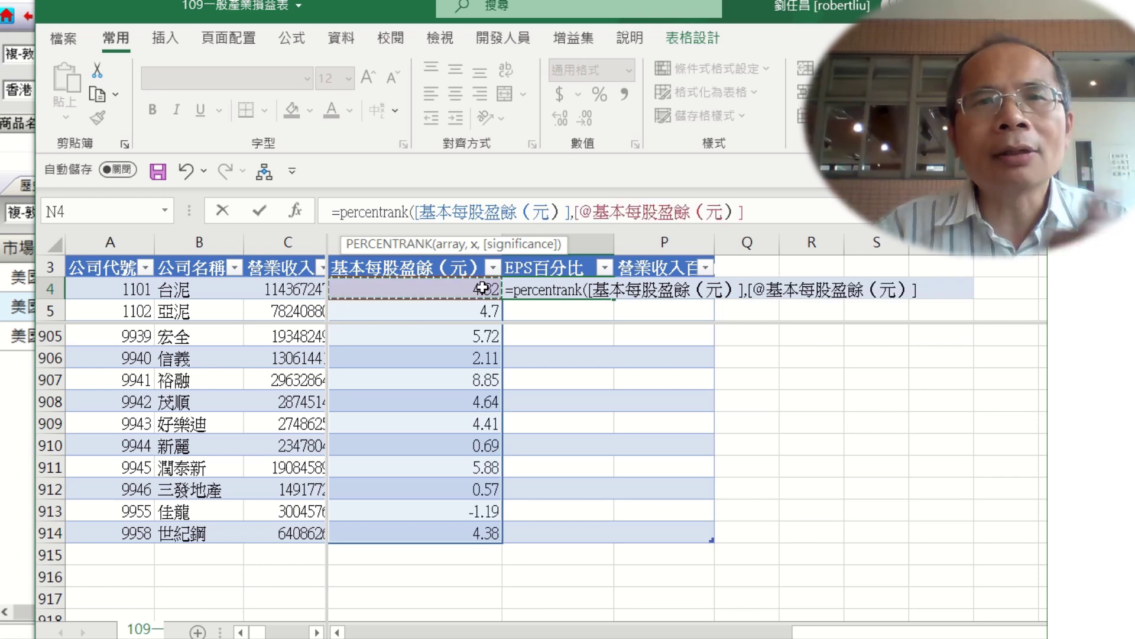
{"action": "left_click", "coordinate": [251, 207]}
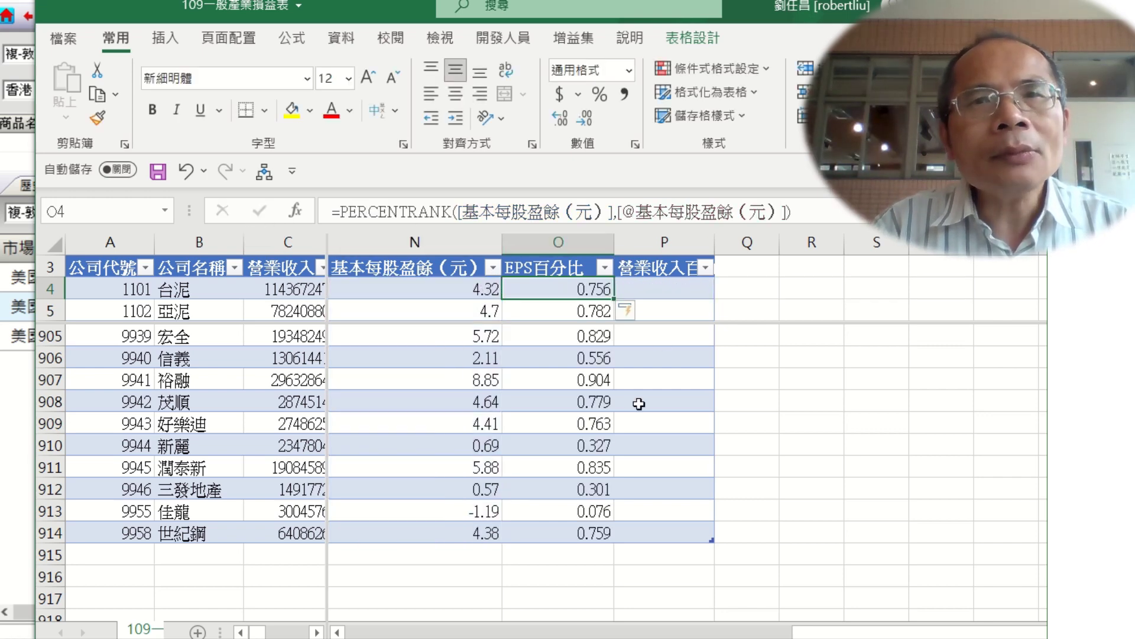
Step: Check the filled-down formula in the last and first data cells of the EPS百分比 column, O914 and O4
{"action": "left_click", "coordinate": [589, 513]}
{"action": "left_click", "coordinate": [597, 547]}
{"action": "left_click", "coordinate": [596, 534]}
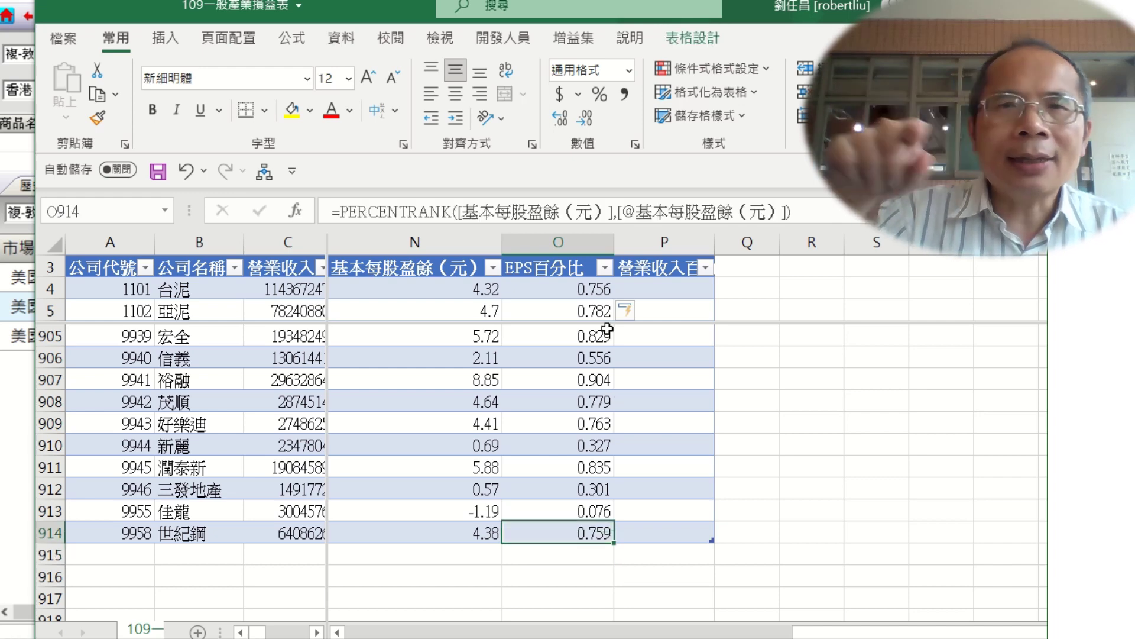
{"action": "left_click", "coordinate": [577, 291]}
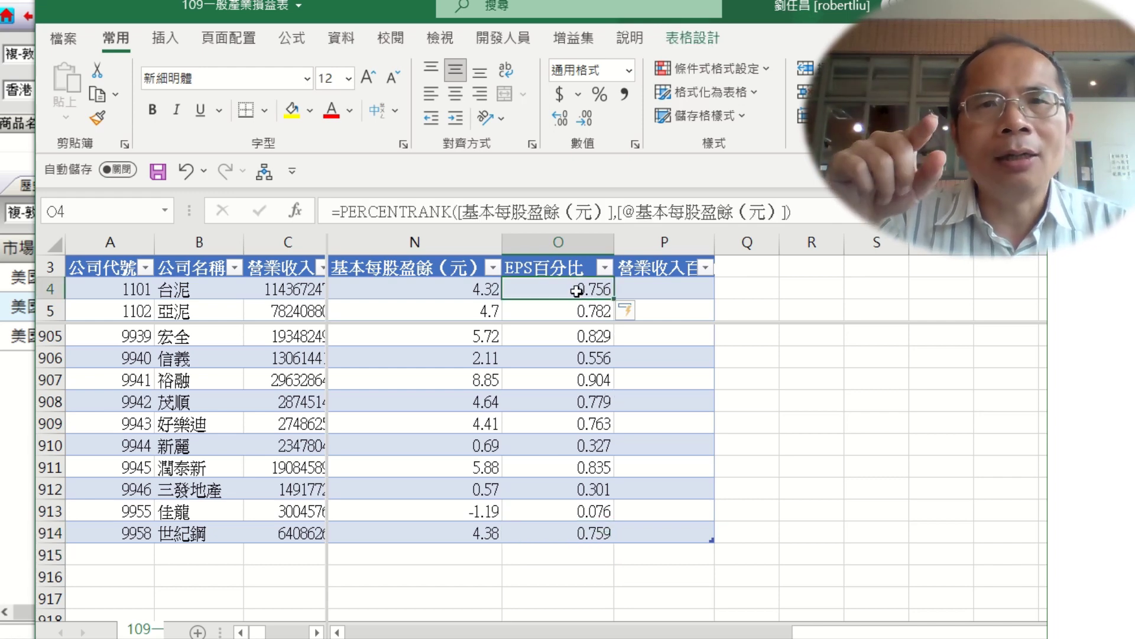
{"action": "left_click", "coordinate": [671, 291]}
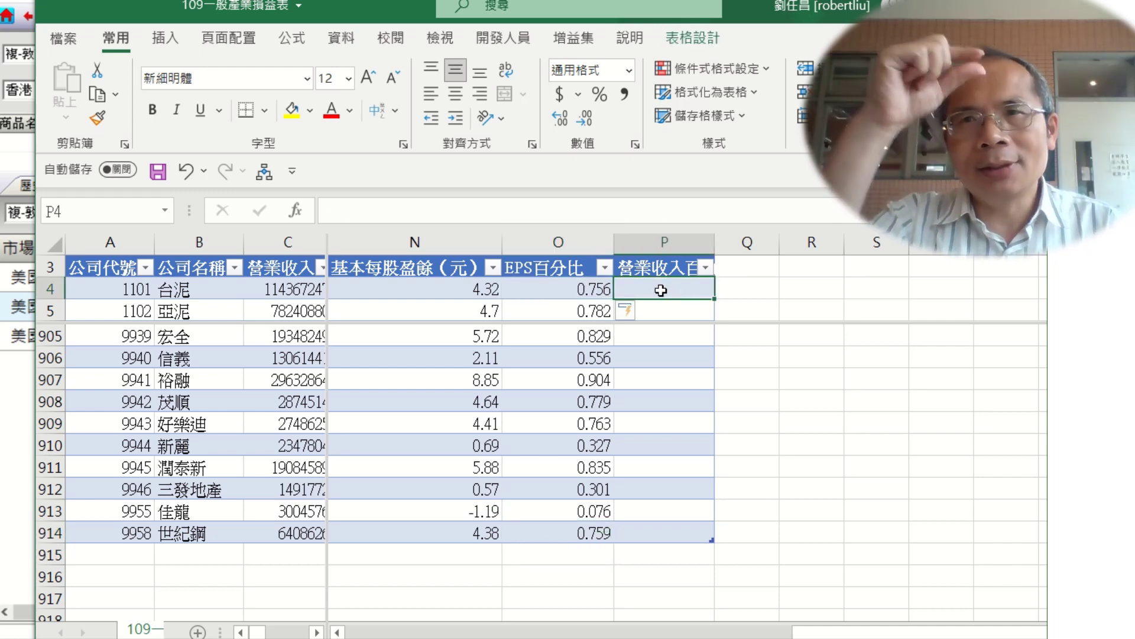
{"action": "left_click", "coordinate": [572, 287]}
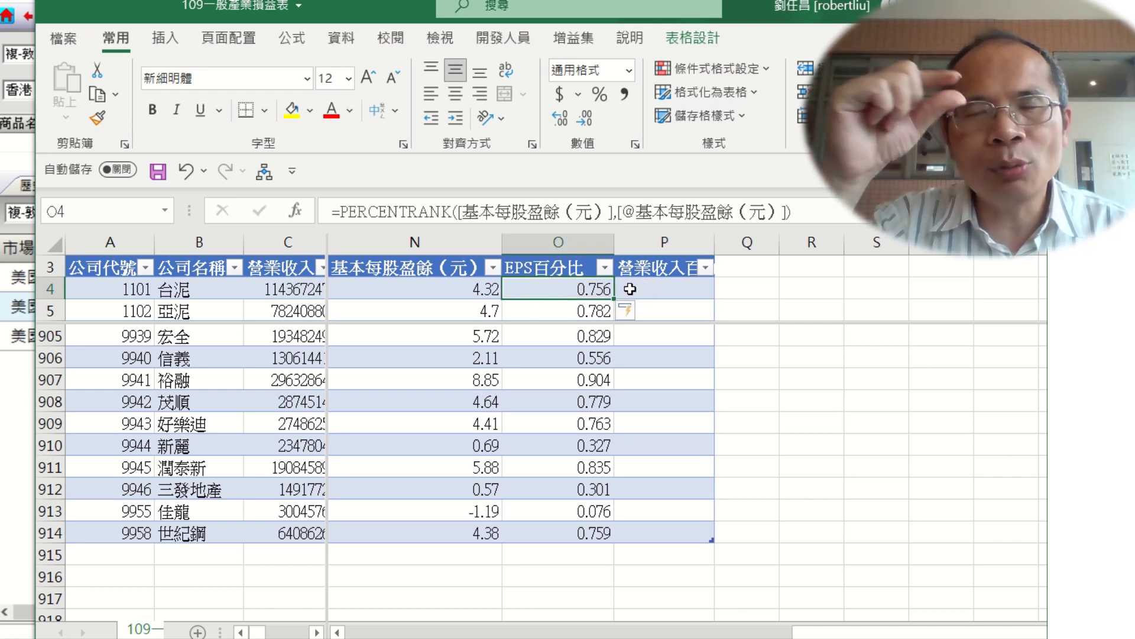
Step: Enter a PERCENTRANK formula in P4 that ranks the row's 營業收入 value against the whole 營業收入 column, C4 to C914
{"action": "left_click", "coordinate": [637, 289]}
{"action": "type", "text": "="}
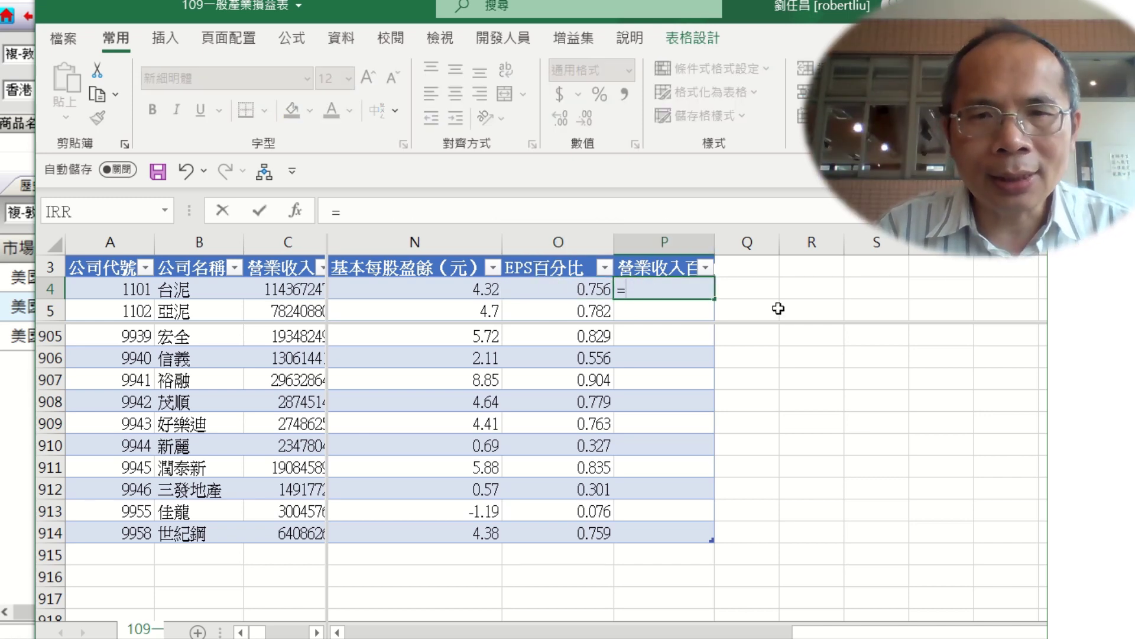
{"action": "type", "text": "percentrank"}
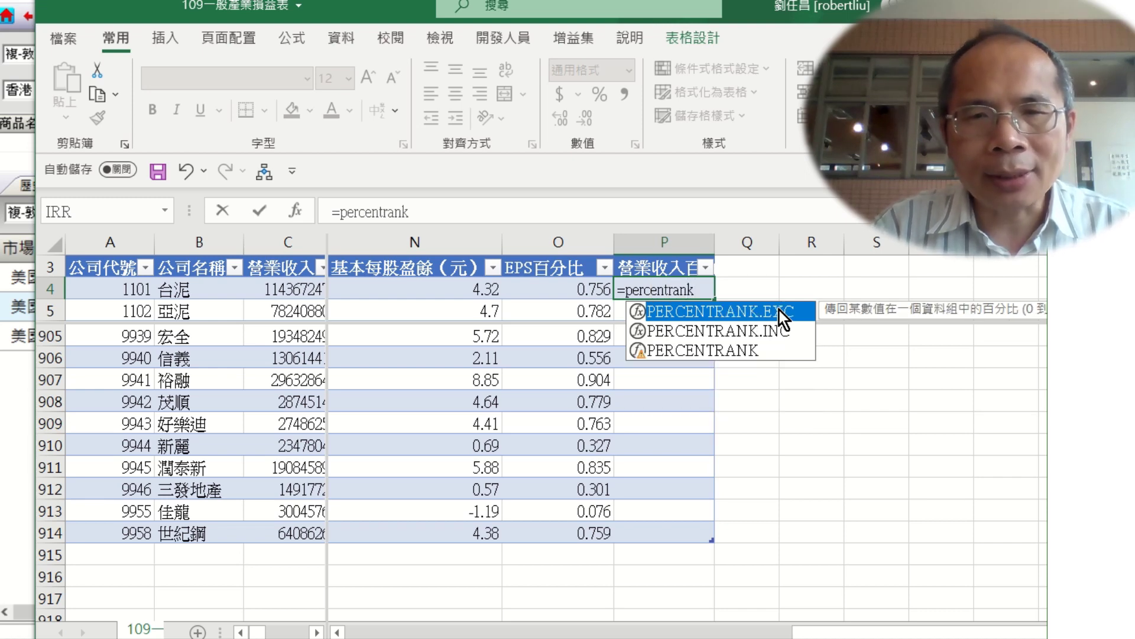
{"action": "type", "text": "("}
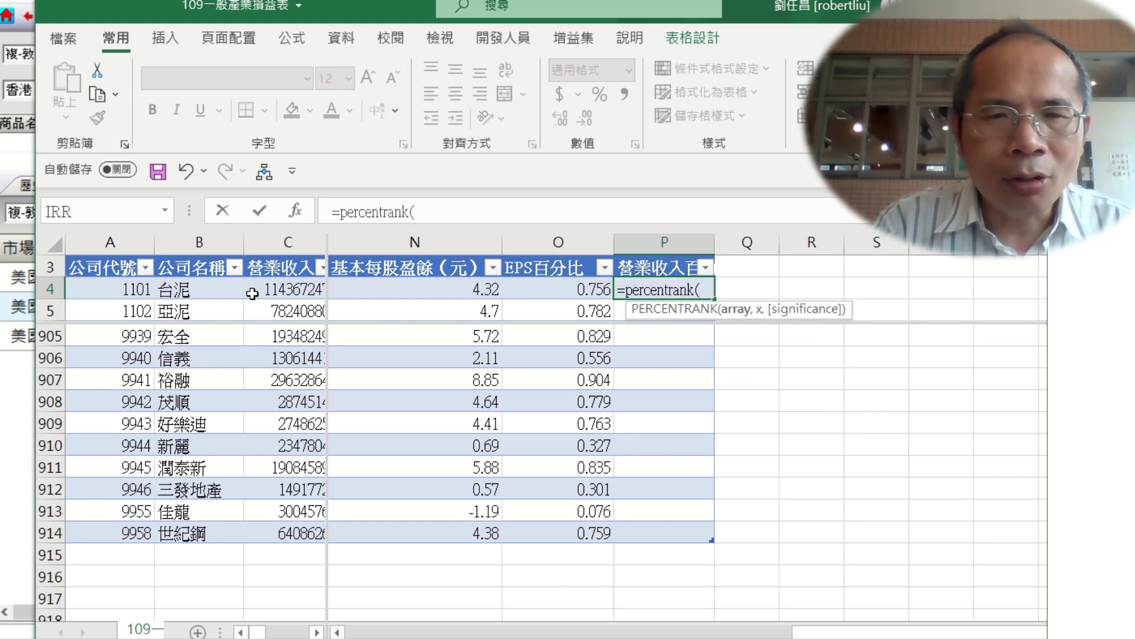
{"action": "left_click_drag", "start_coordinate": [253, 294], "coordinate": [296, 532]}
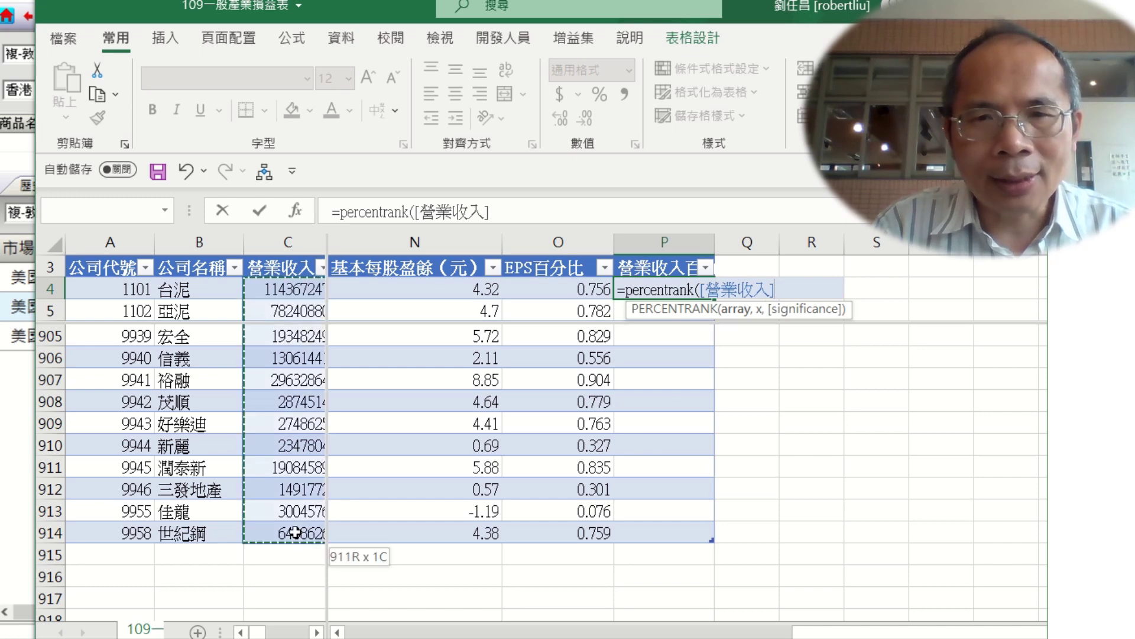
{"action": "left_click", "coordinate": [682, 204]}
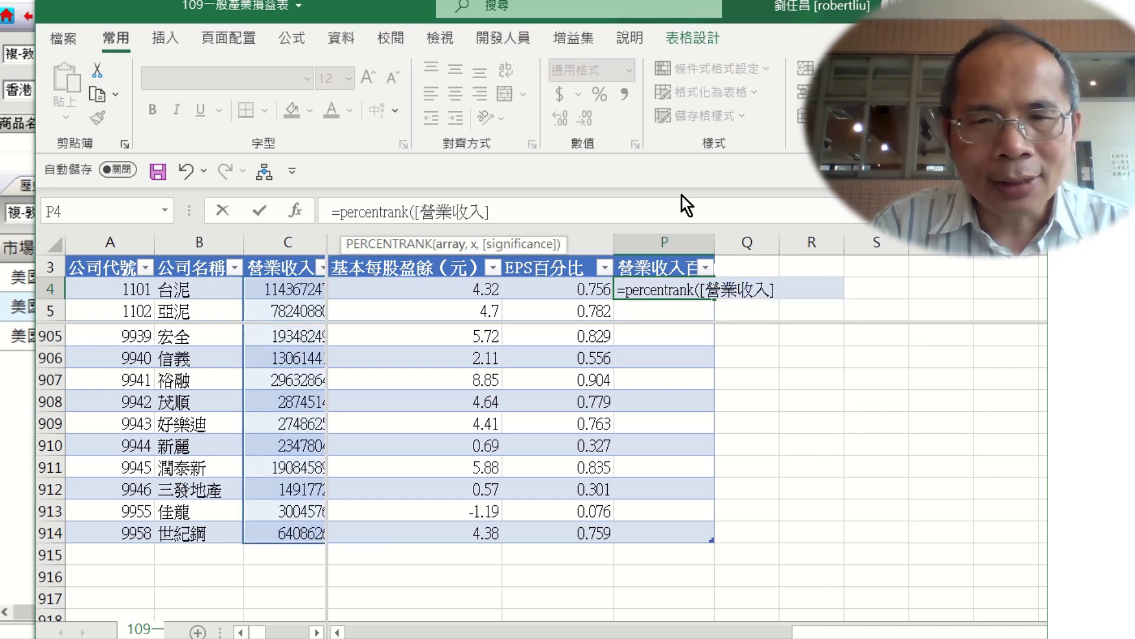
{"action": "type", "text": ","}
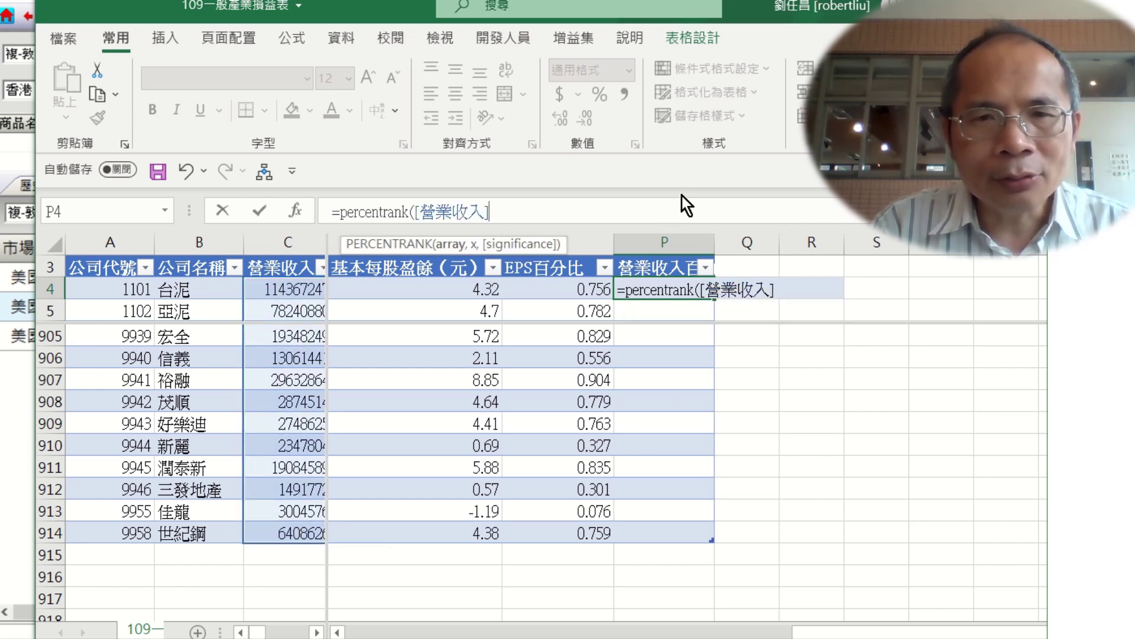
{"action": "left_click", "coordinate": [286, 285]}
{"action": "left_click", "coordinate": [259, 211]}
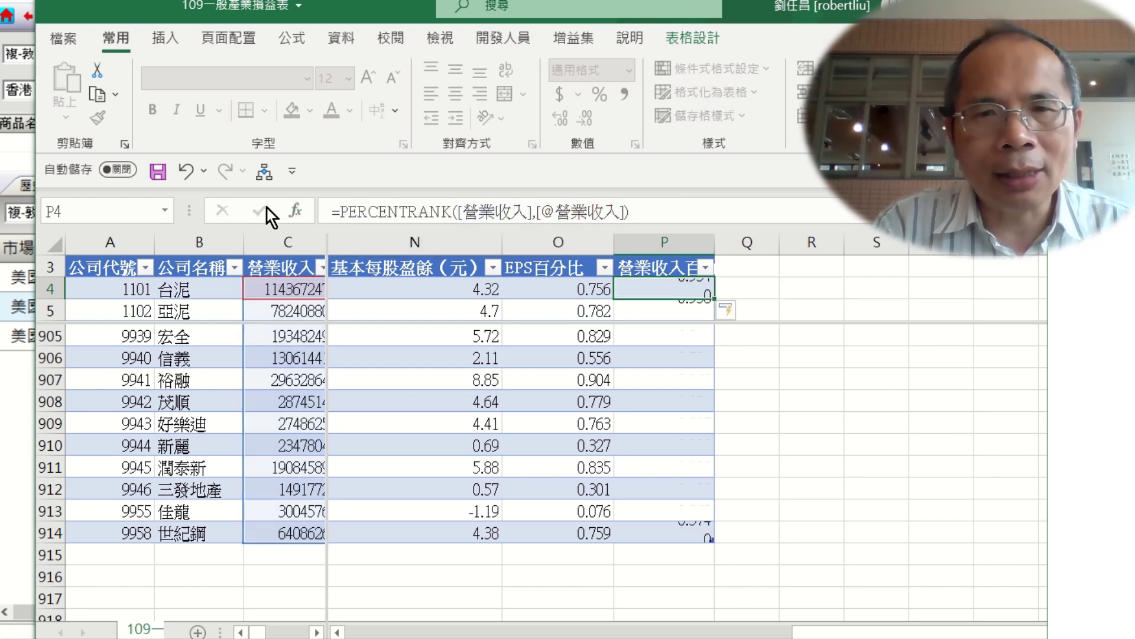
Step: Format the EPS百分比 and 營業收入百分比 values in O4 to P914 as 百分比 with 1 decimal place
{"action": "left_click", "coordinate": [595, 285]}
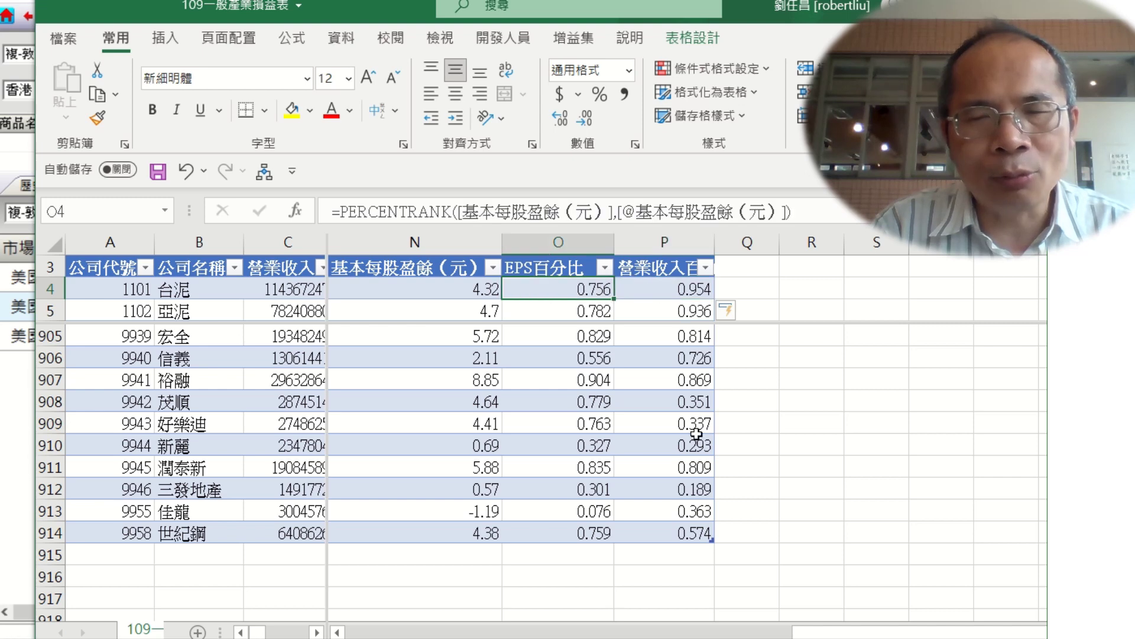
{"action": "left_click", "coordinate": [674, 530], "text": "shift"}
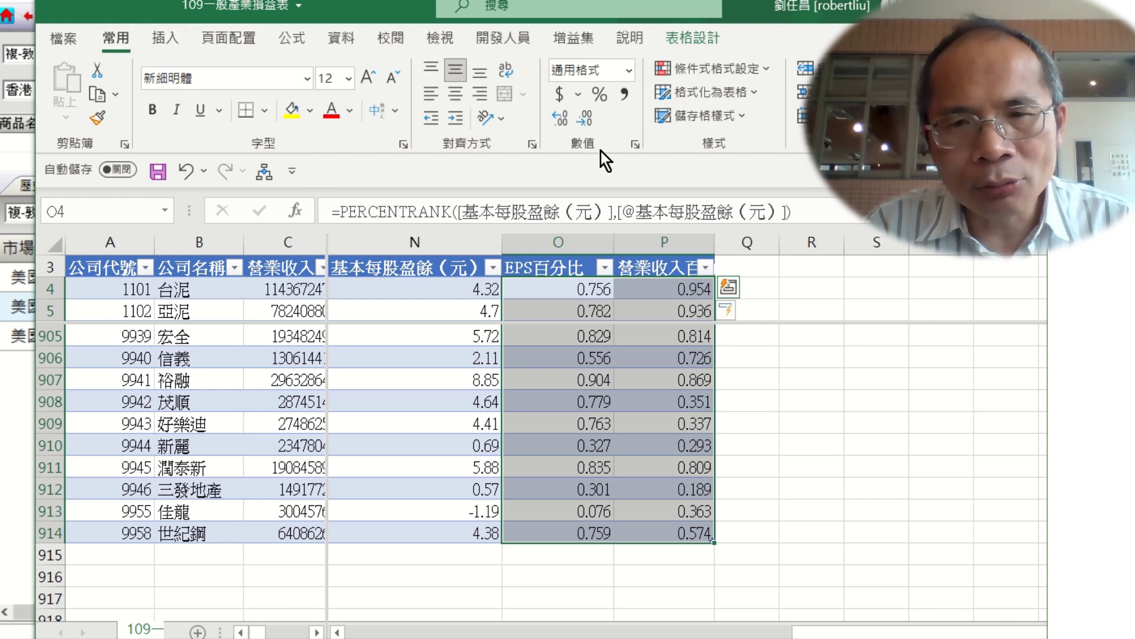
{"action": "left_click", "coordinate": [635, 144]}
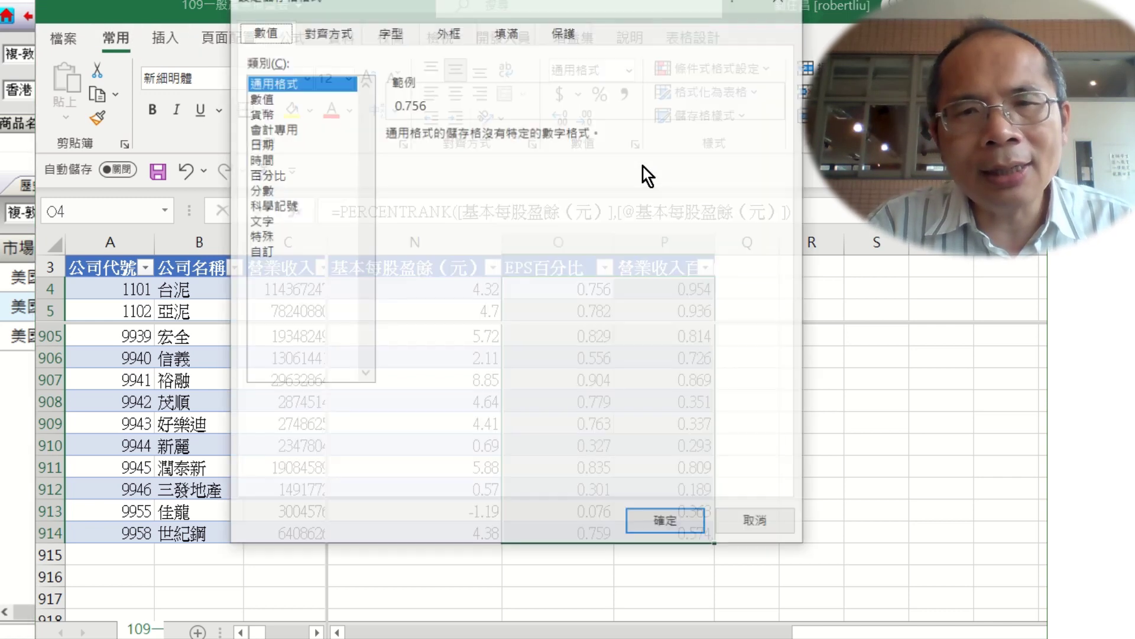
{"action": "left_click", "coordinate": [278, 175]}
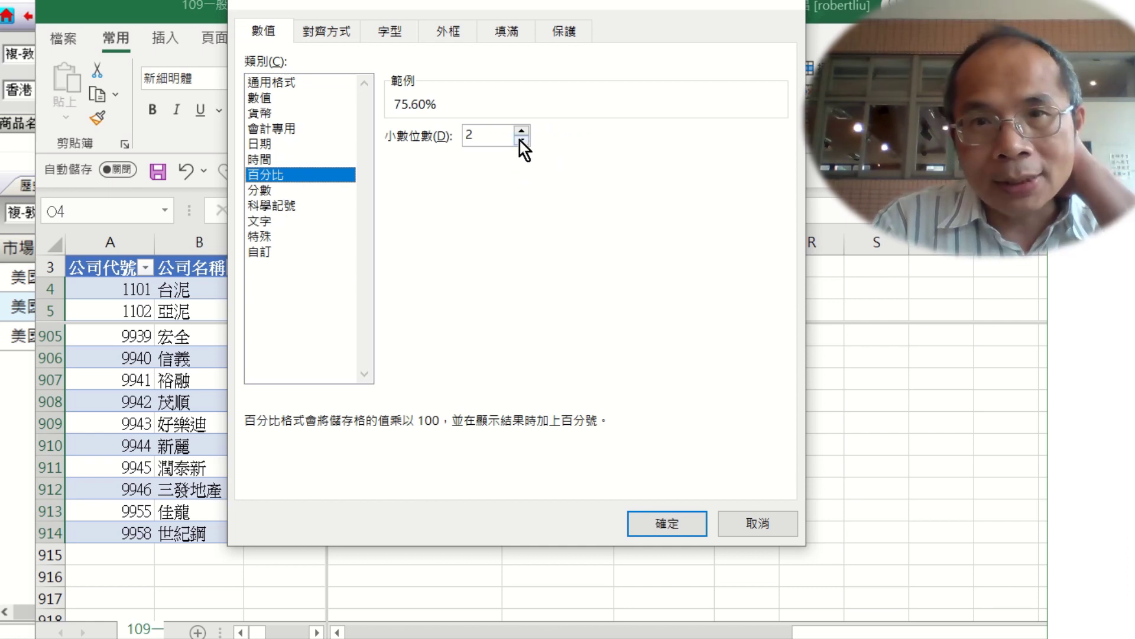
{"action": "left_click", "coordinate": [521, 142]}
{"action": "left_click", "coordinate": [680, 526]}
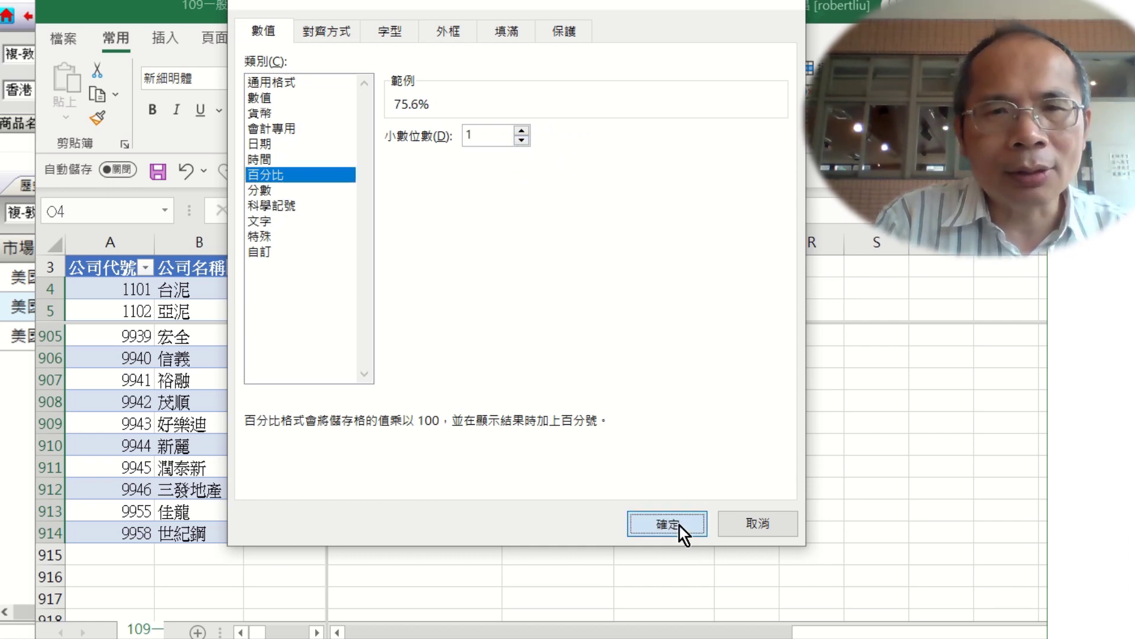
{"action": "left_click", "coordinate": [731, 427]}
{"action": "left_click", "coordinate": [795, 416]}
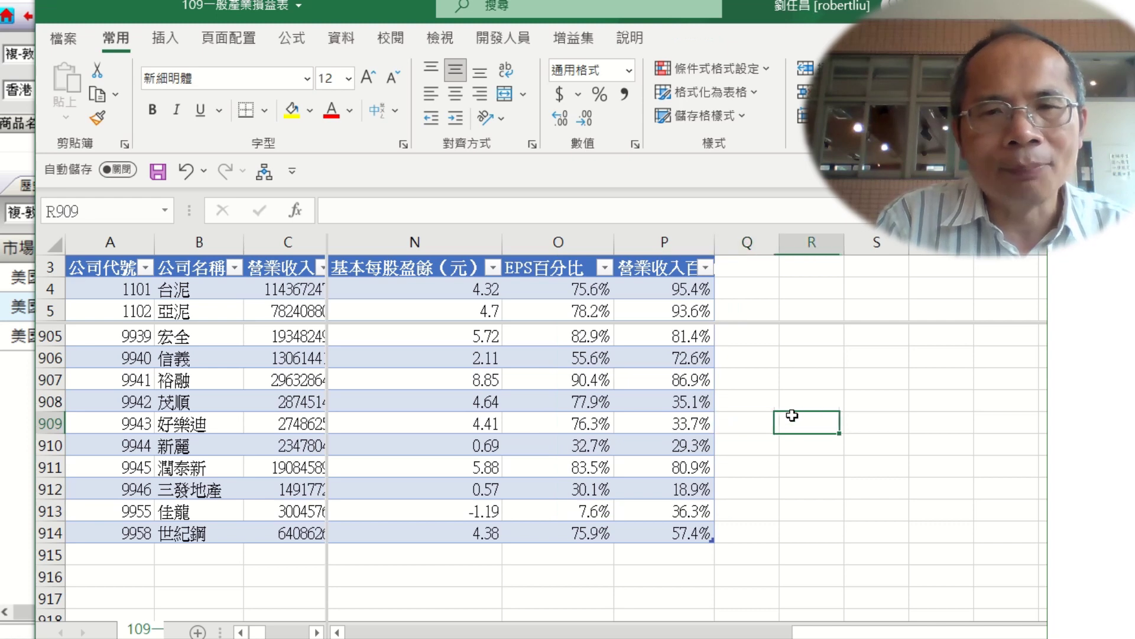
{"action": "left_click", "coordinate": [851, 363]}
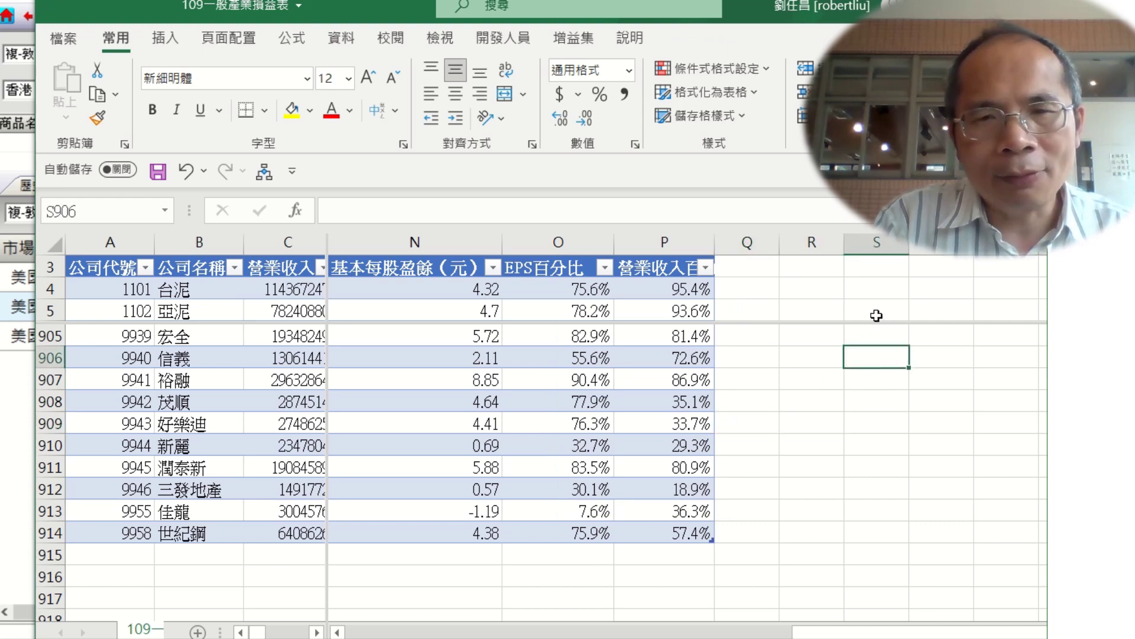
{"action": "left_click", "coordinate": [876, 297]}
{"action": "left_click", "coordinate": [946, 384]}
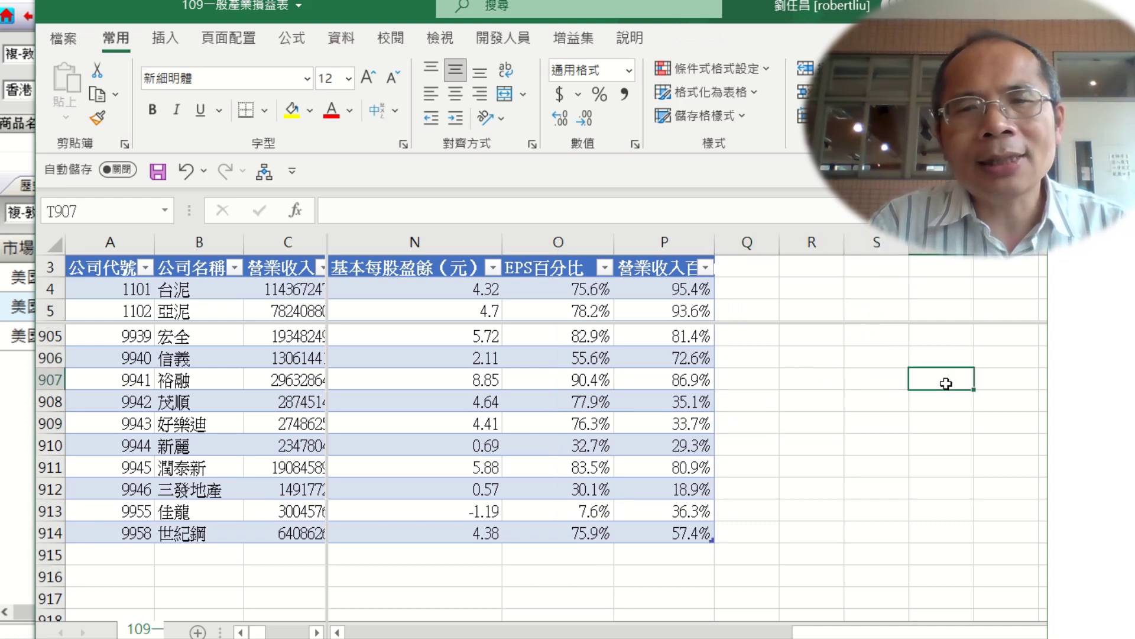
{"action": "left_click", "coordinate": [853, 302]}
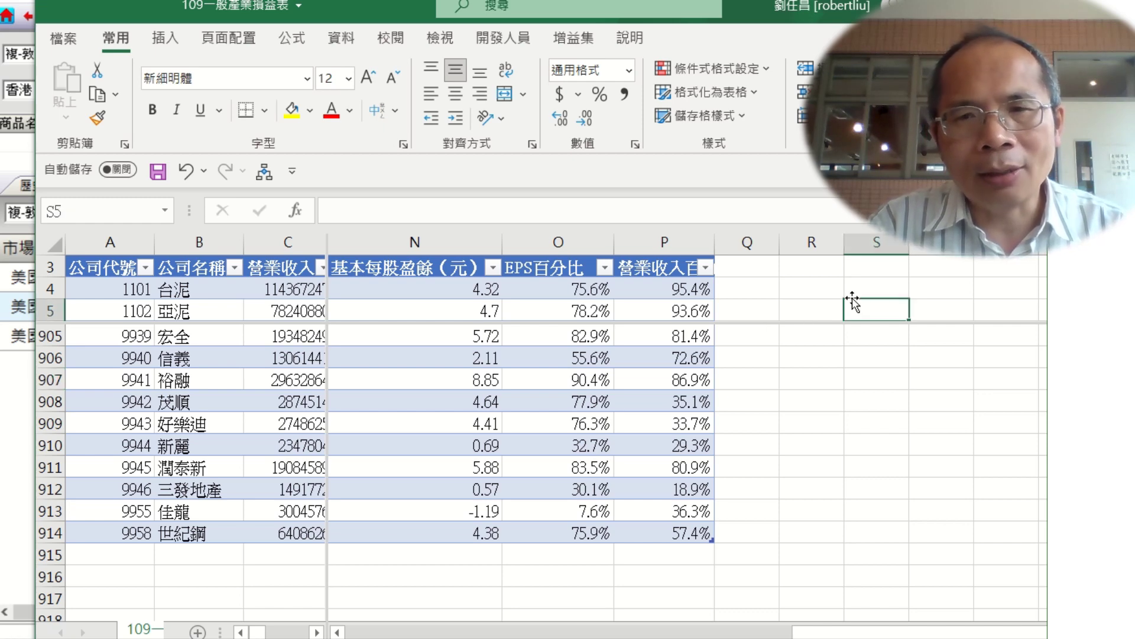
Step: Go to the notes in column U and lower the horizontal split so the upper pane shows more rows
{"action": "key", "text": "Right"}
{"action": "key", "text": "Down"}
{"action": "key", "text": "Down"}
{"action": "key", "text": "Down"}
{"action": "key", "text": "Down"}
{"action": "key", "text": "Down"}
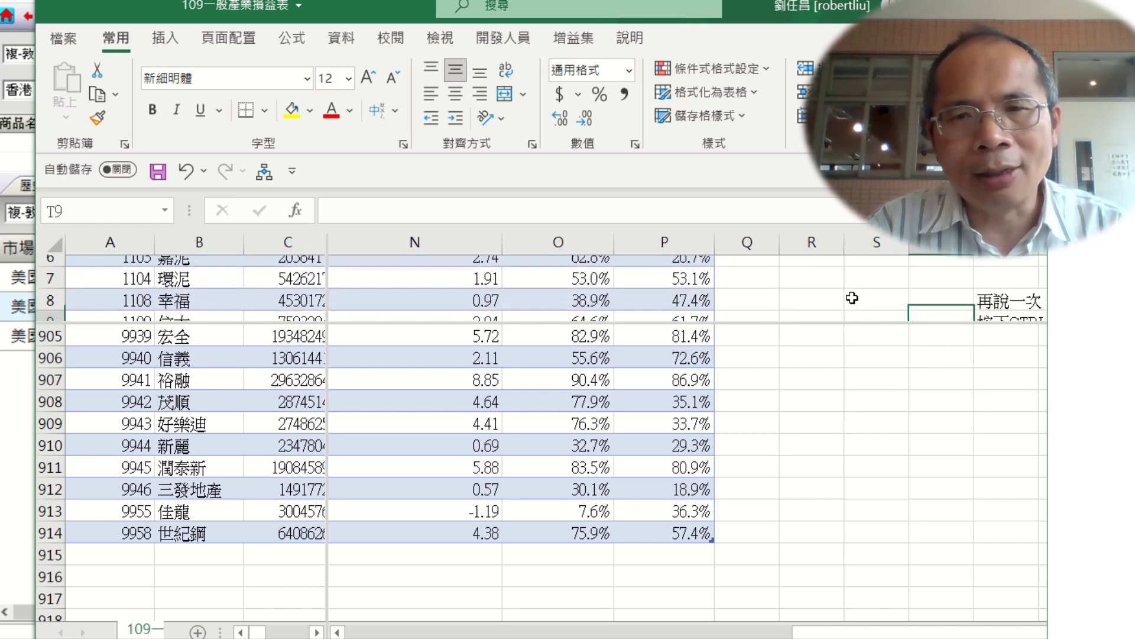
{"action": "key", "text": "Down"}
{"action": "key", "text": "Right"}
{"action": "key", "text": "Right"}
{"action": "key", "text": "Right"}
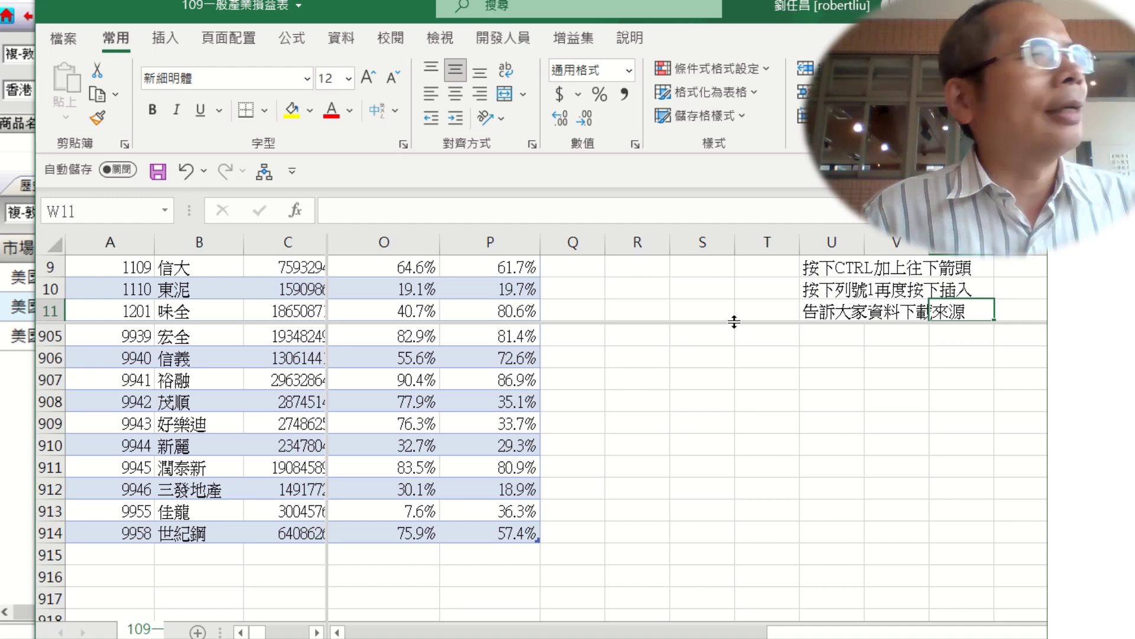
{"action": "left_click_drag", "start_coordinate": [734, 321], "coordinate": [736, 454]}
{"action": "left_click", "coordinate": [674, 334]}
Step: Add the note PERCENTRANK in U12, directly below the existing notes, after consulting the function name in O1
{"action": "scroll", "coordinate": [652, 303], "scroll_direction": "up", "scroll_amount": 3}
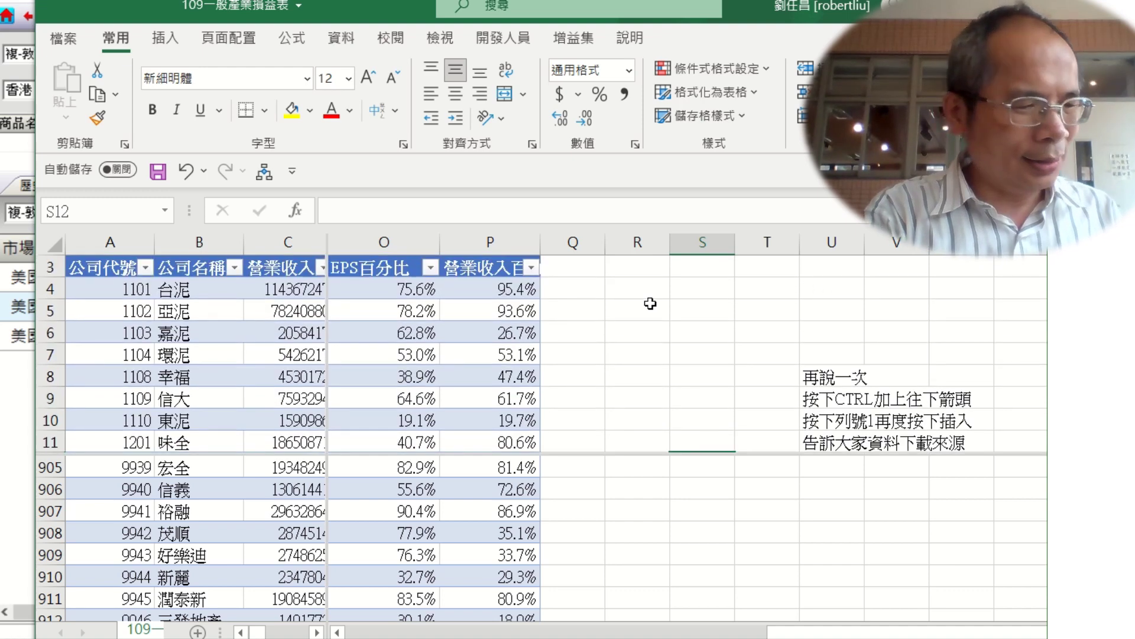
{"action": "left_click", "coordinate": [421, 262]}
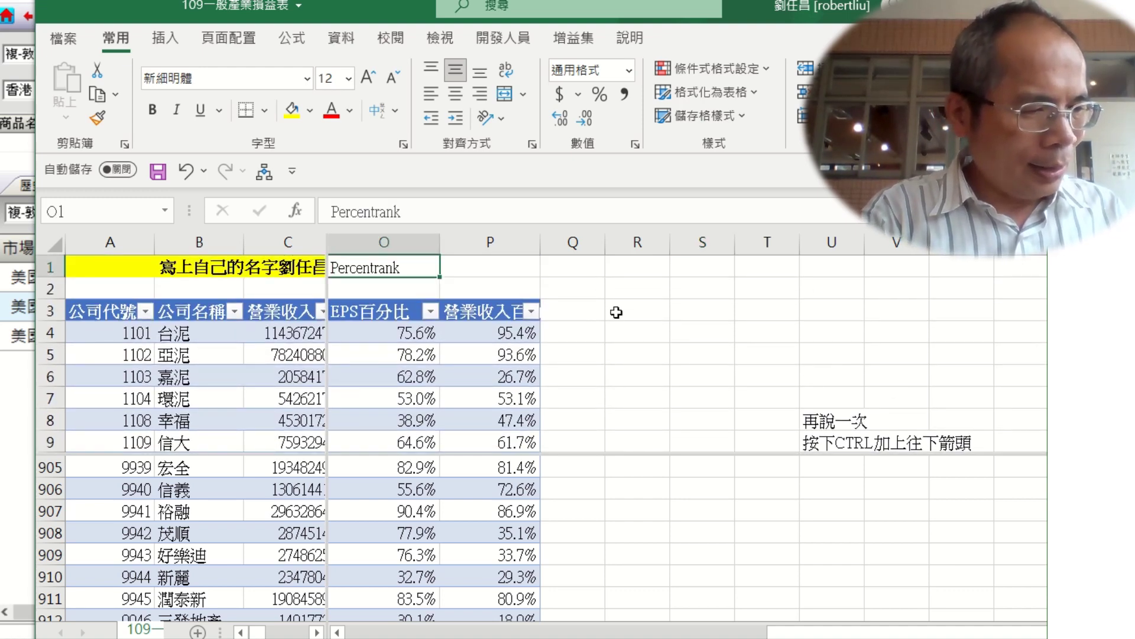
{"action": "scroll", "coordinate": [857, 378], "scroll_direction": "down", "scroll_amount": 2}
{"action": "left_click", "coordinate": [849, 377]}
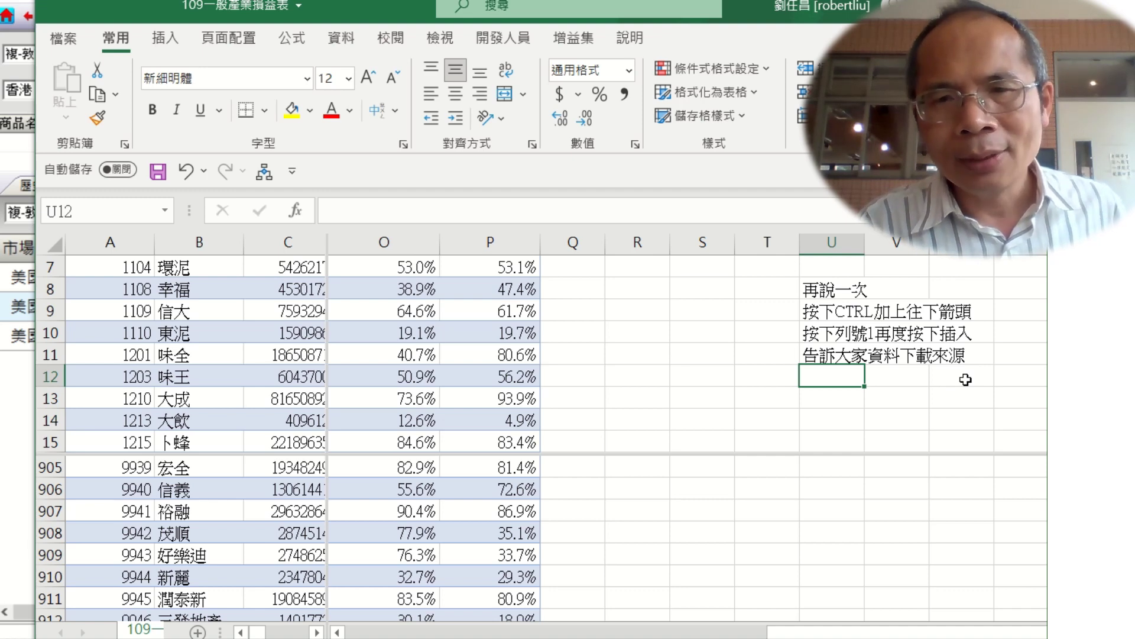
{"action": "type", "text": "PERCE"}
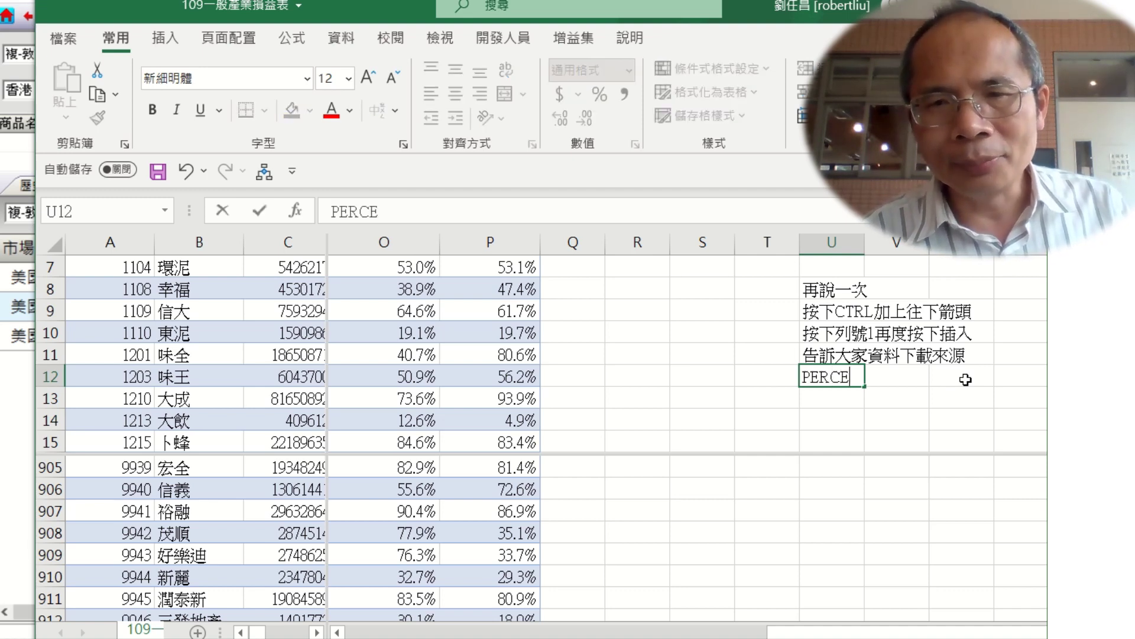
{"action": "type", "text": "NTRA"}
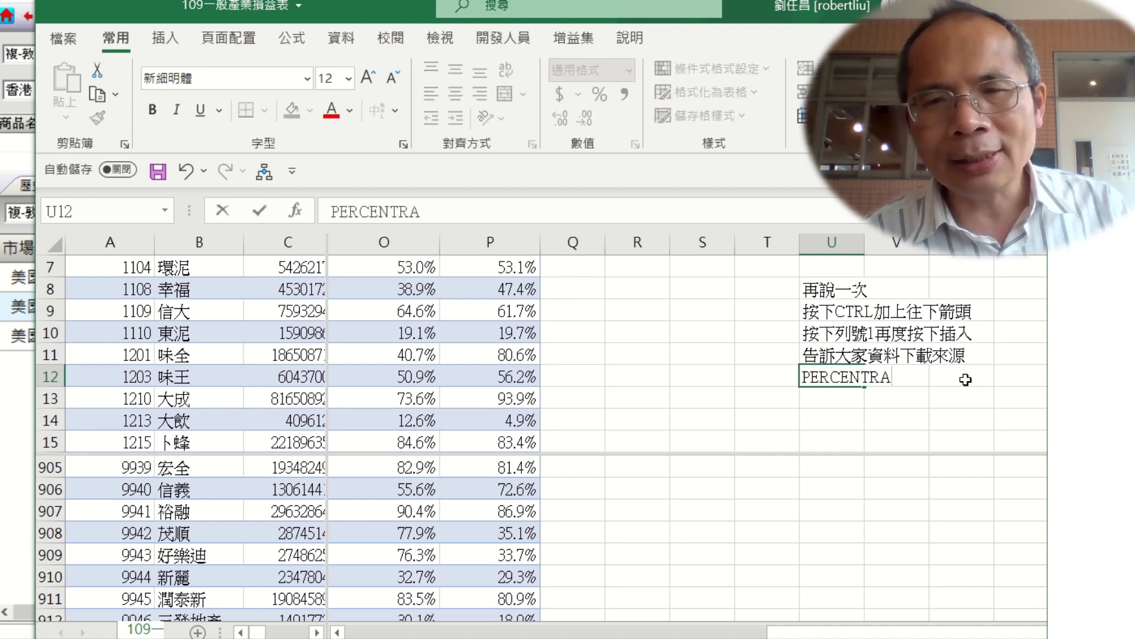
{"action": "type", "text": "NK"}
{"action": "key", "text": "Return"}
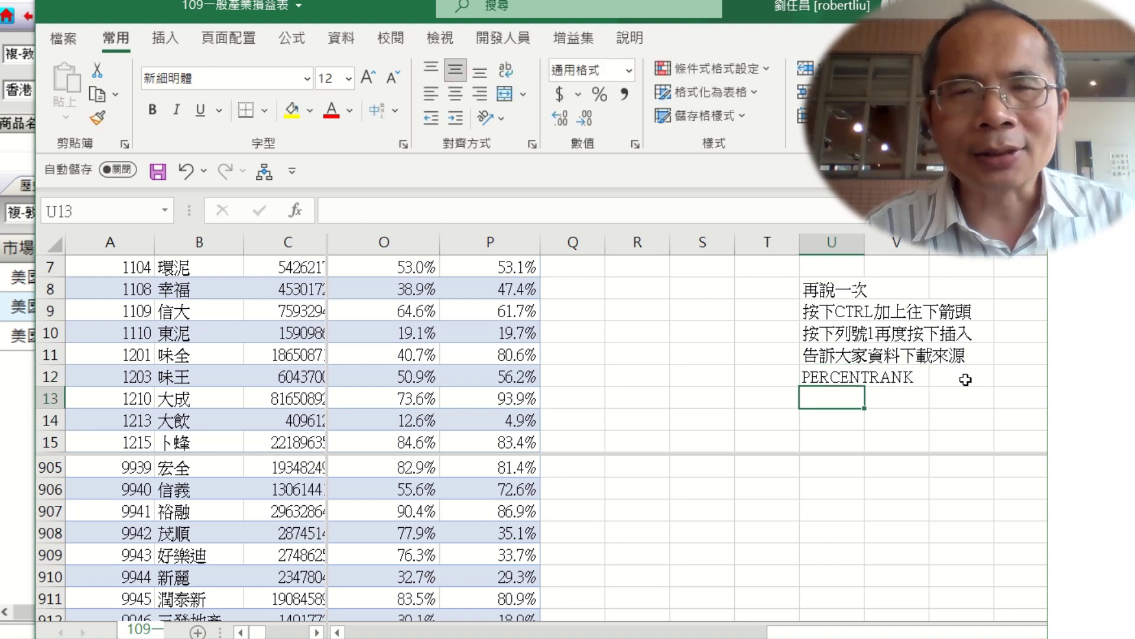
Step: Add the note 百分比0代表最低 in U13, directly below the PERCENTRANK note
{"action": "type", "text": "百分比"}
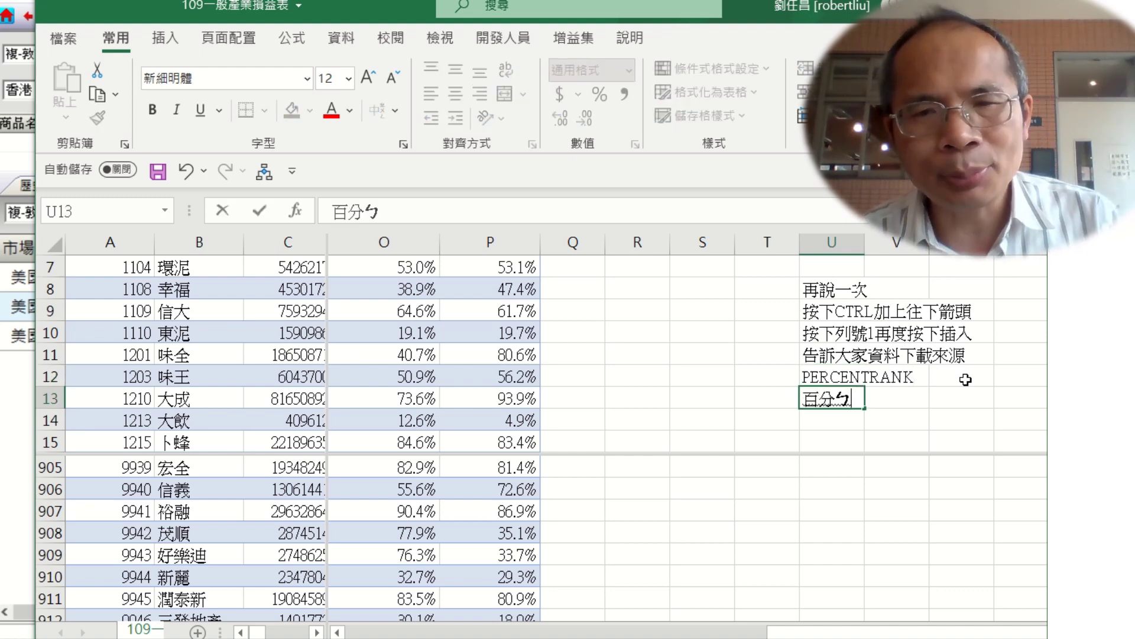
{"action": "key", "text": "Return"}
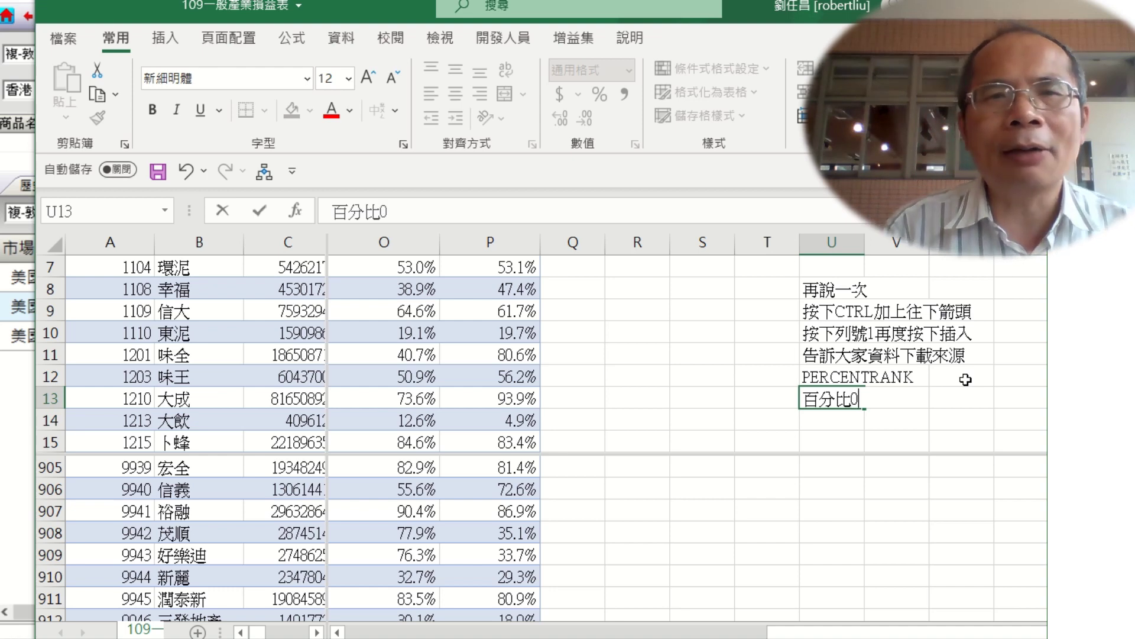
{"action": "key", "text": "BackSpace"}
{"action": "key", "text": "BackSpace"}
{"action": "key", "text": "BackSpace"}
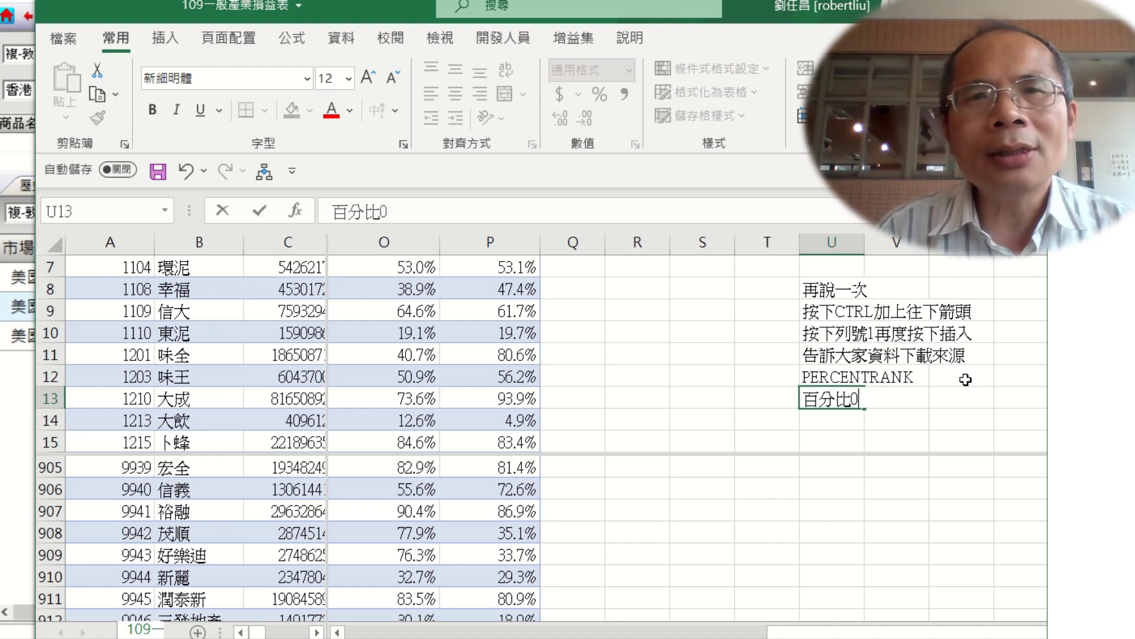
{"action": "type", "text": "代表"}
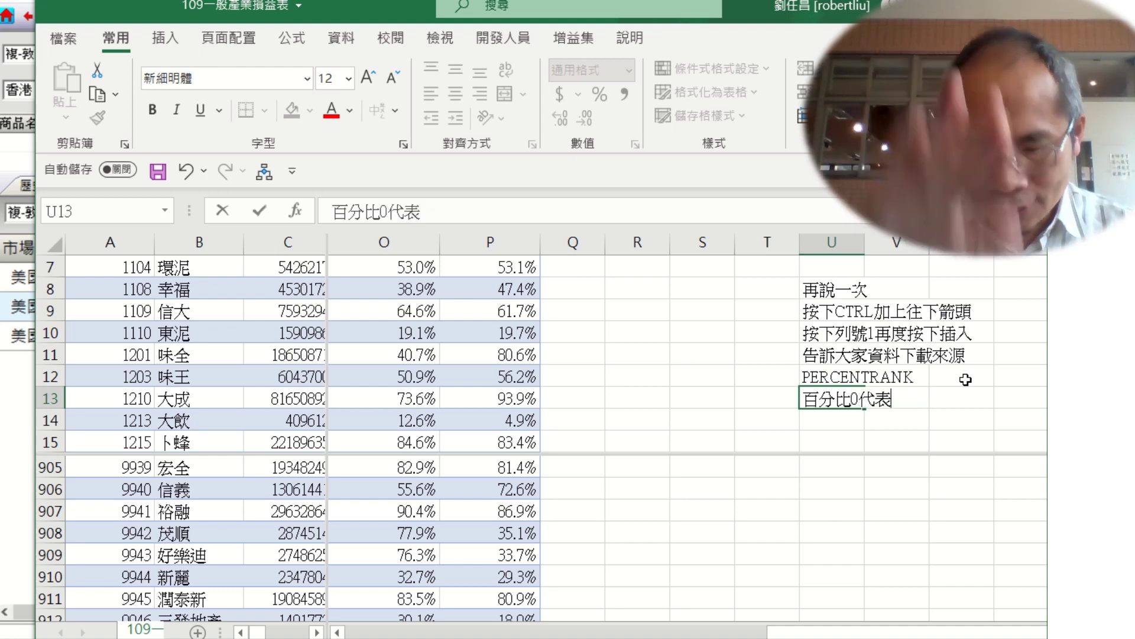
{"action": "type", "text": "ㄕㄨㄟ最低"}
{"action": "key", "text": "Return"}
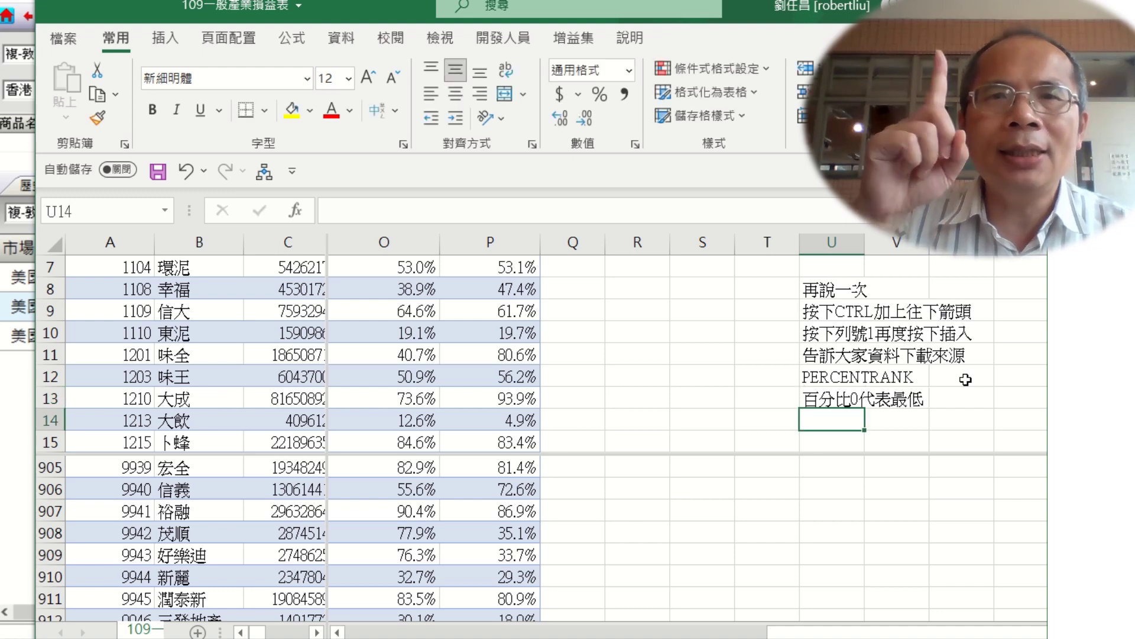
Step: Add the note 百分比1=100%代表最高 in U14
{"action": "type", "text": "百分比"}
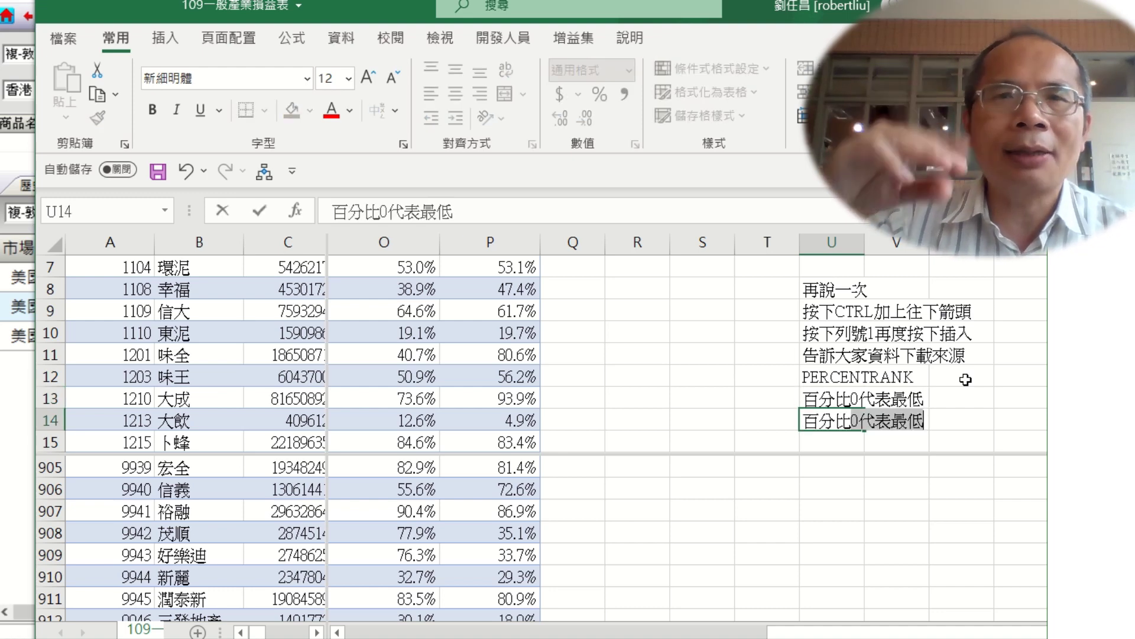
{"action": "type", "text": "1=100"}
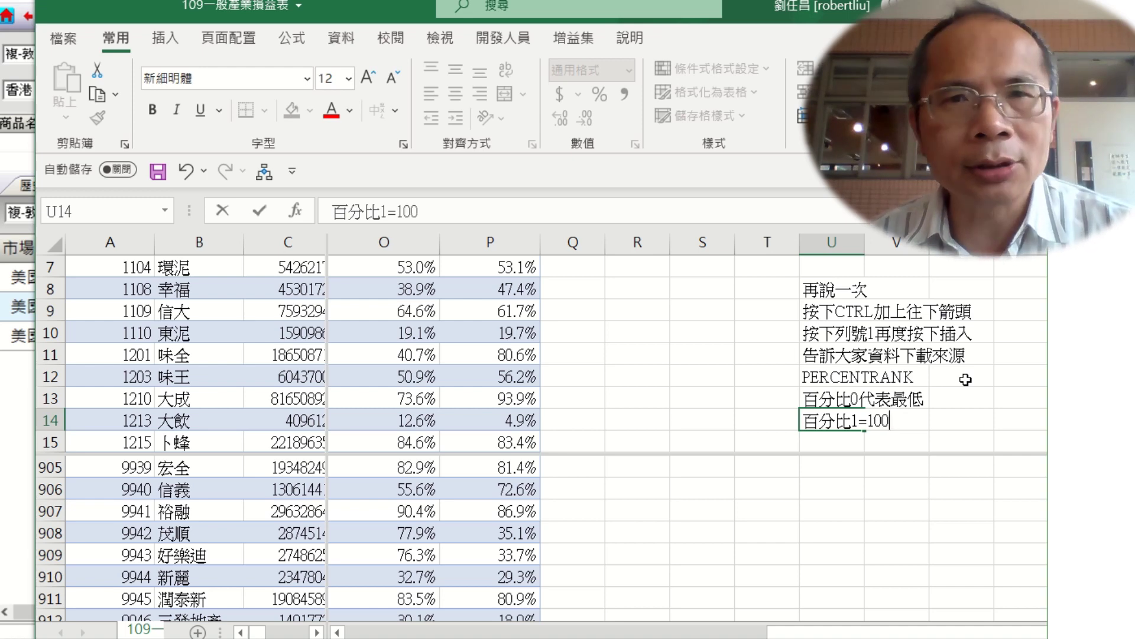
{"action": "type", "text": "%2"}
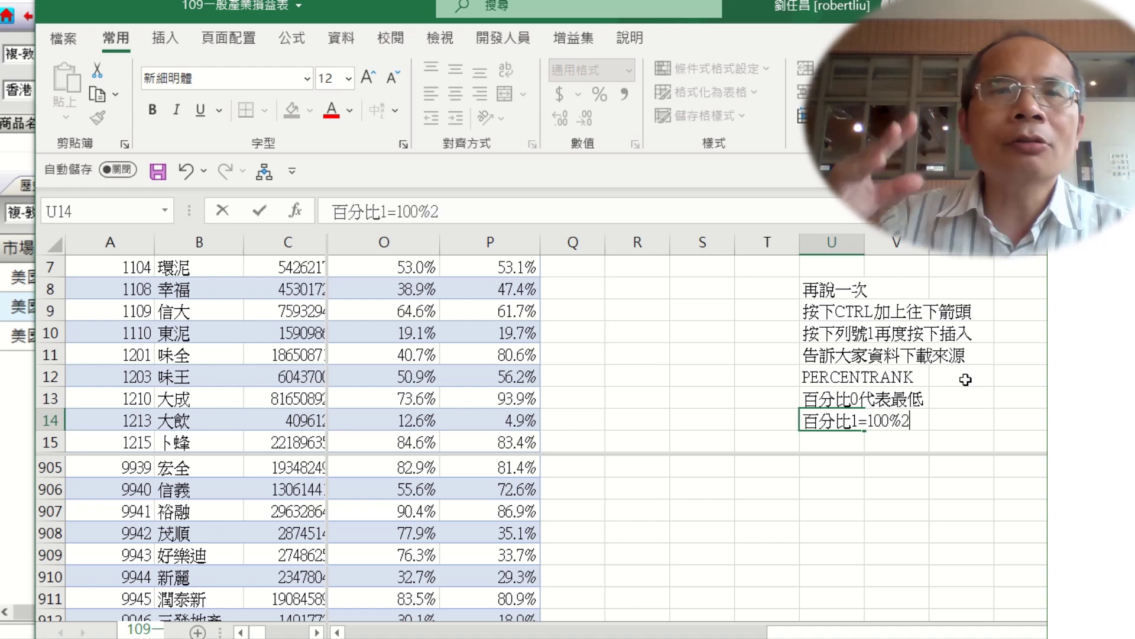
{"action": "key", "text": "BackSpace"}
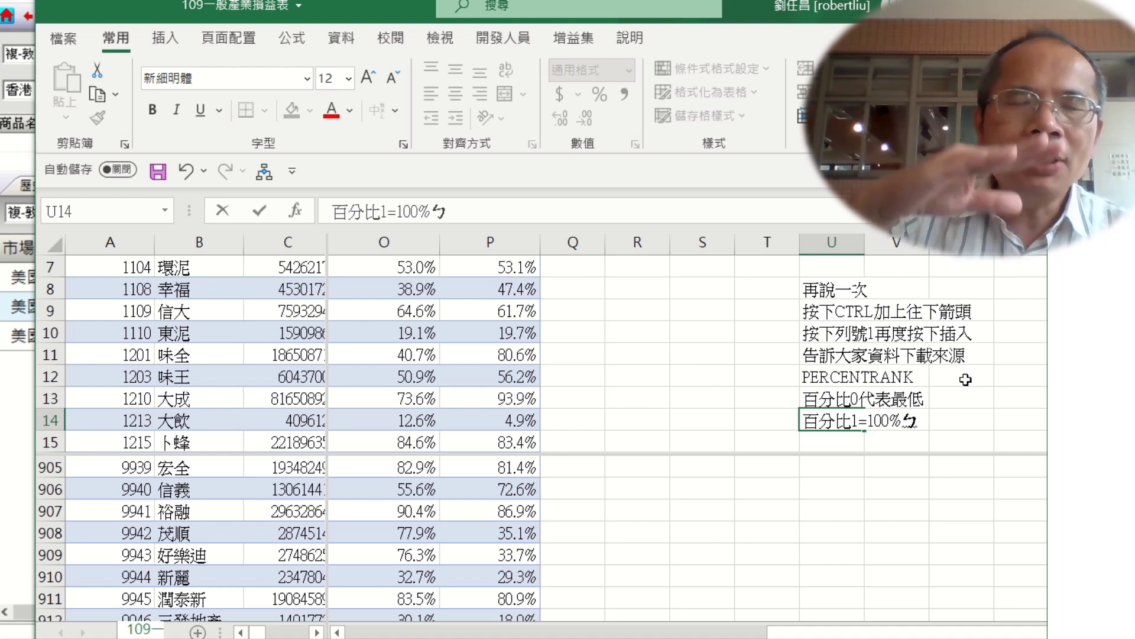
{"action": "type", "text": "代表最"}
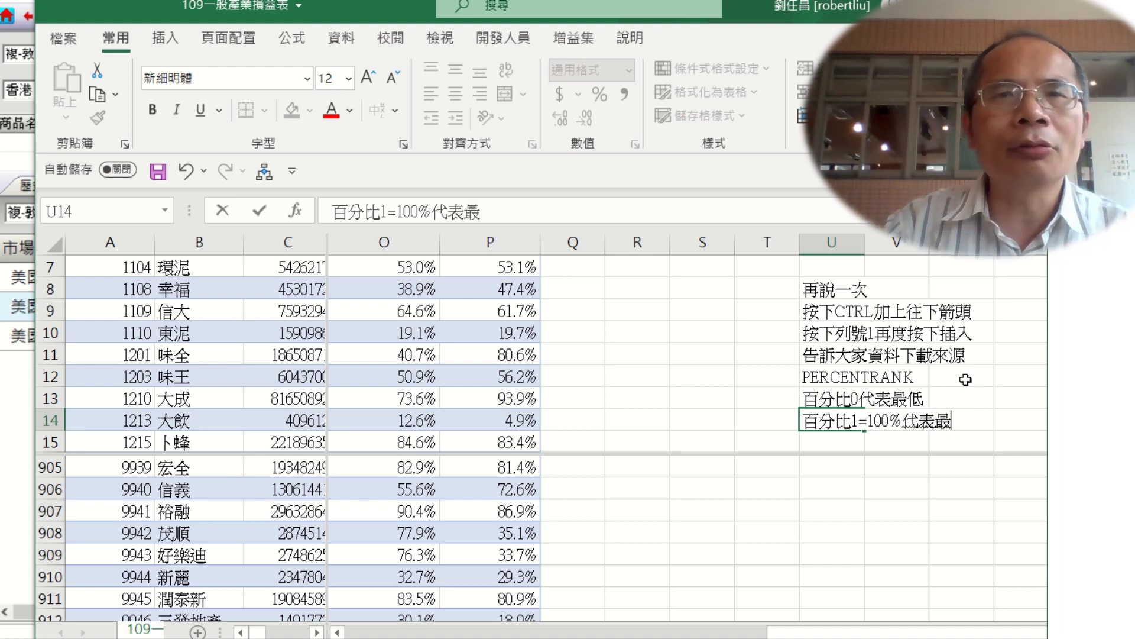
{"action": "type", "text": "高"}
{"action": "key", "text": "Return"}
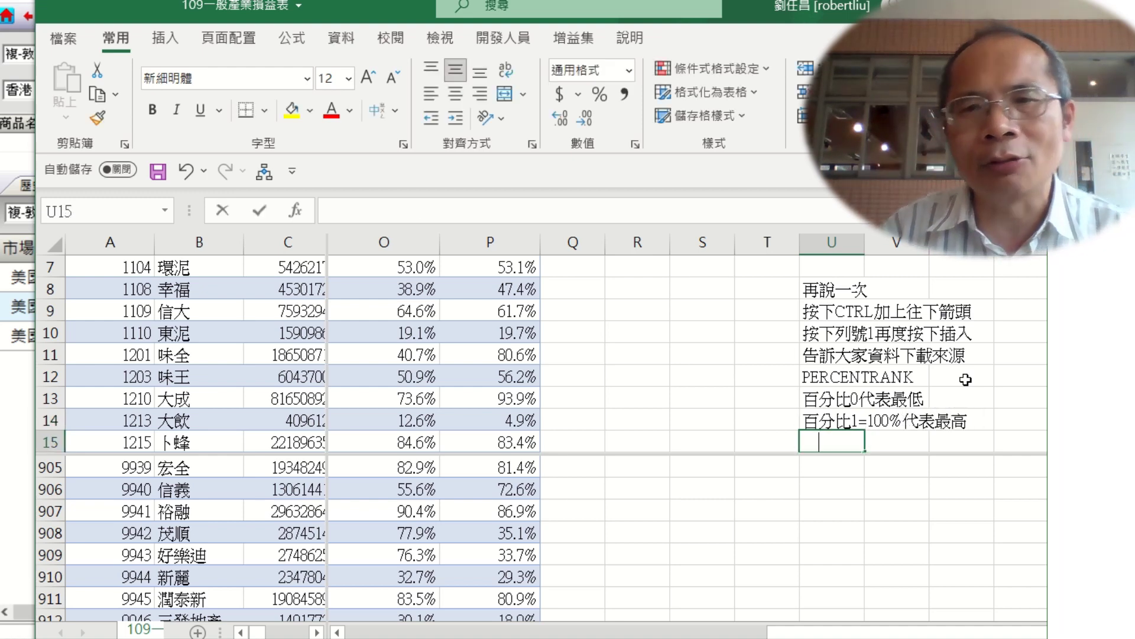
Step: Add the example note 如果60百分比，輸給你的人60% in U15
{"action": "type", "text": "如果60"}
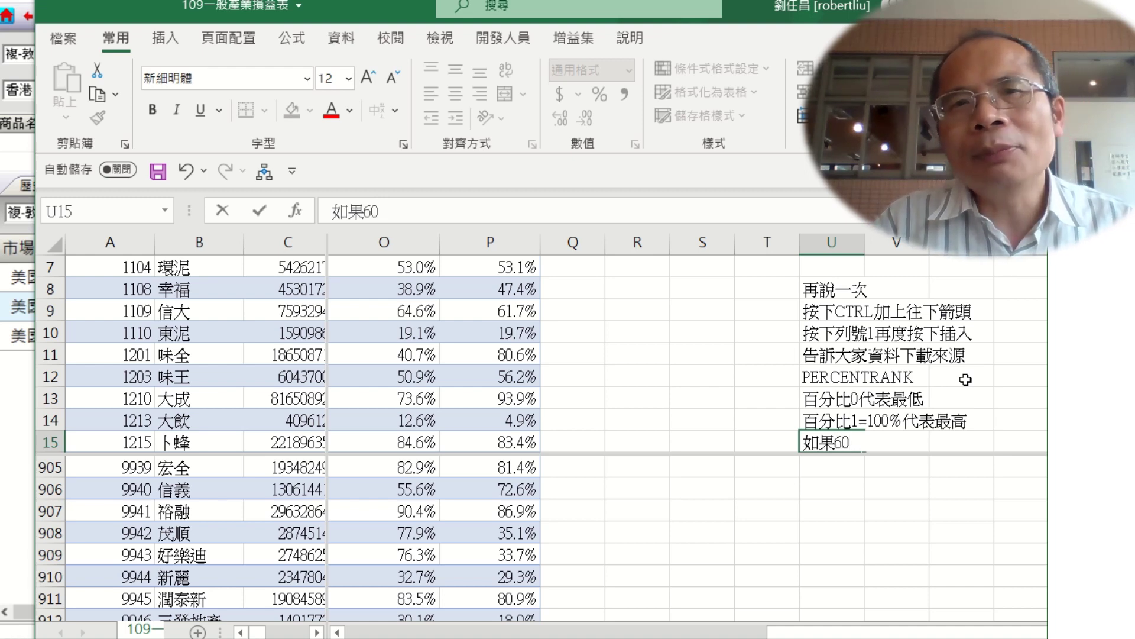
{"action": "type", "text": "百"}
{"action": "type", "text": "分比"}
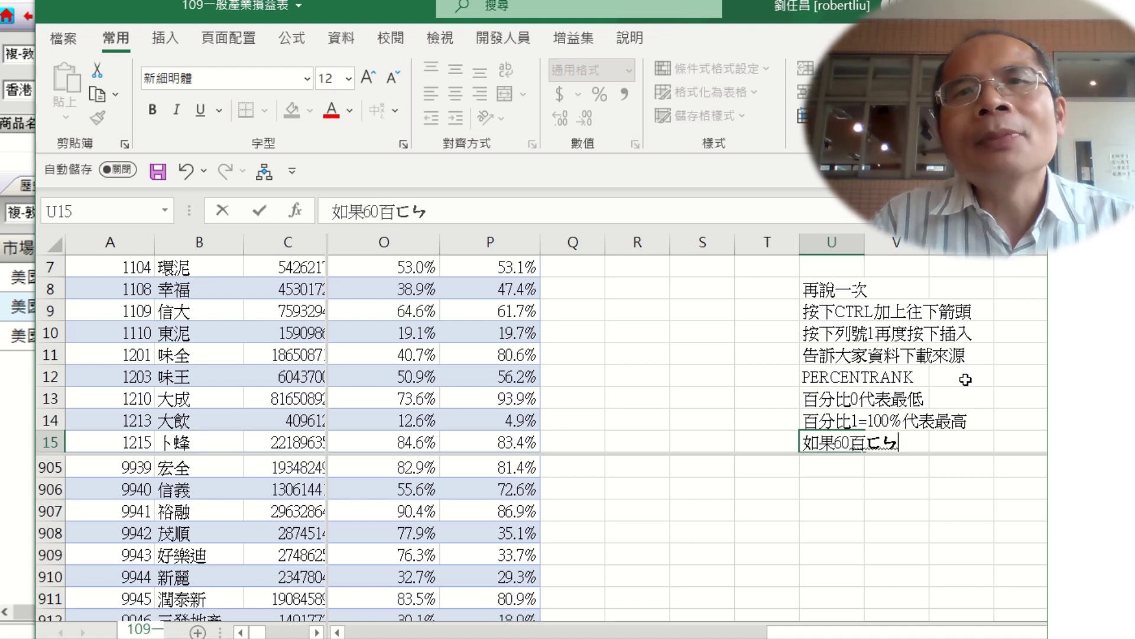
{"action": "type", "text": "，"}
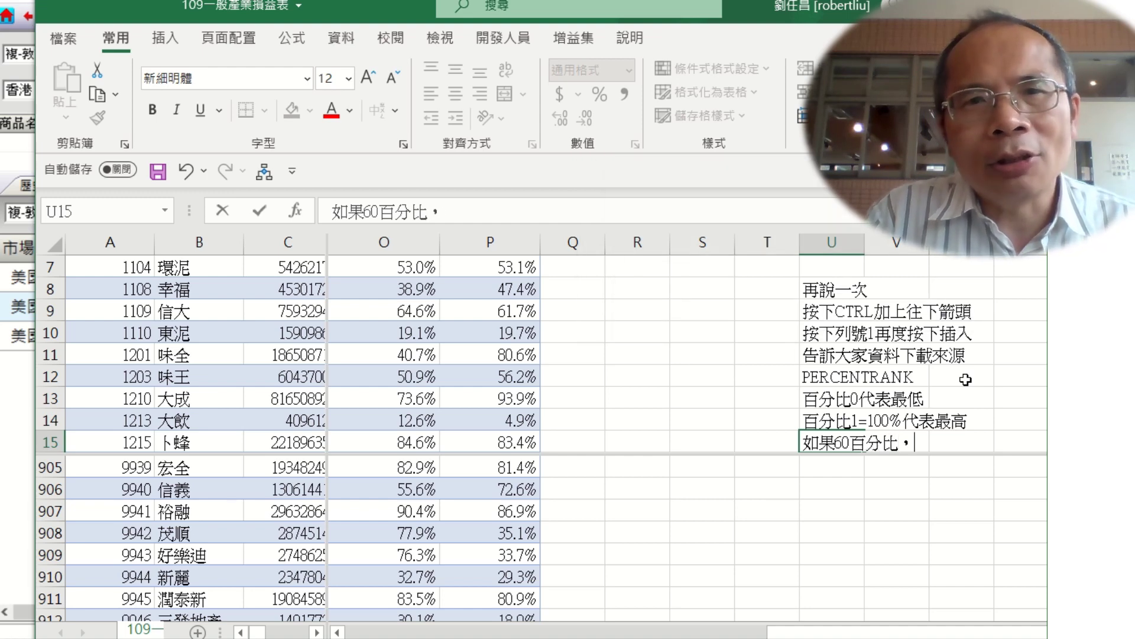
{"action": "type", "text": "必"}
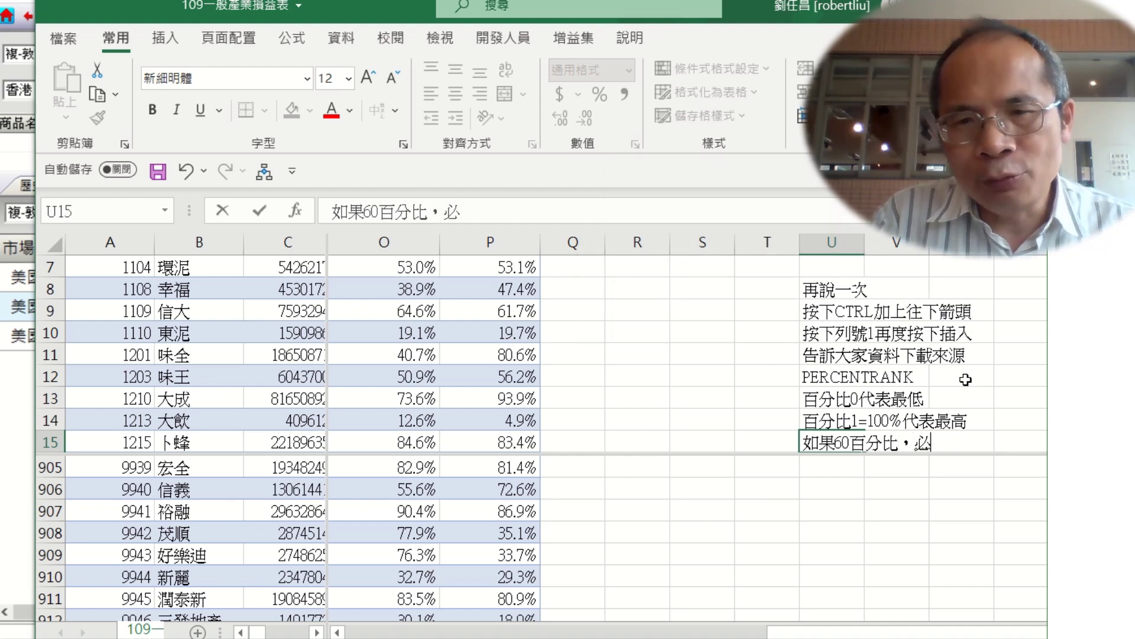
{"action": "key", "text": "BackSpace"}
{"action": "type", "text": "ㄅ"}
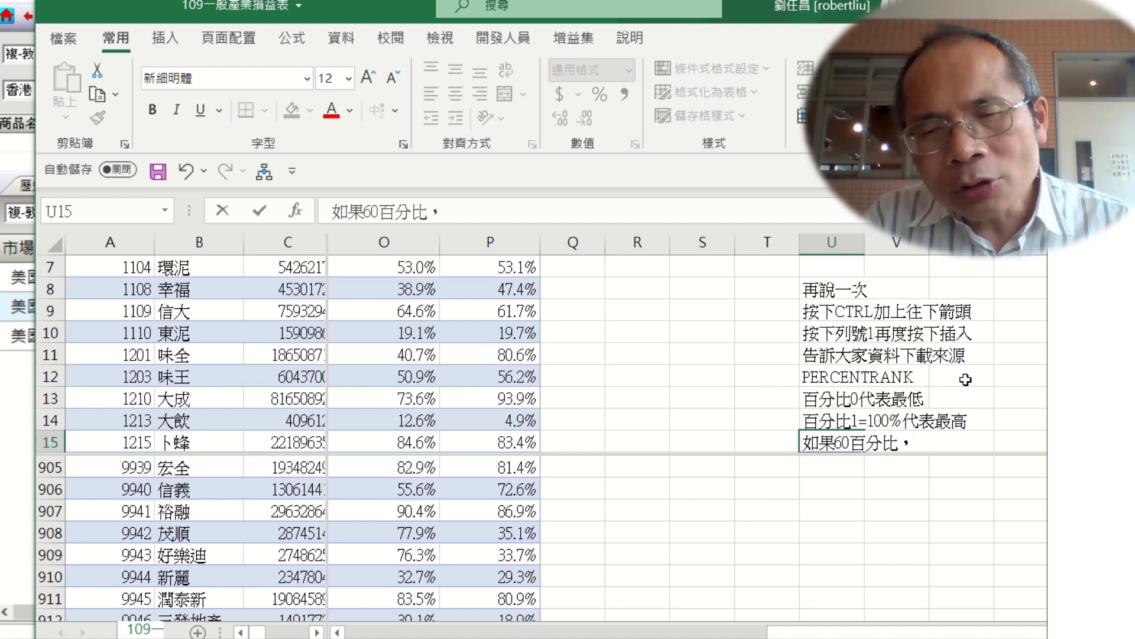
{"action": "type", "text": "輸給你ㄉㄜ"}
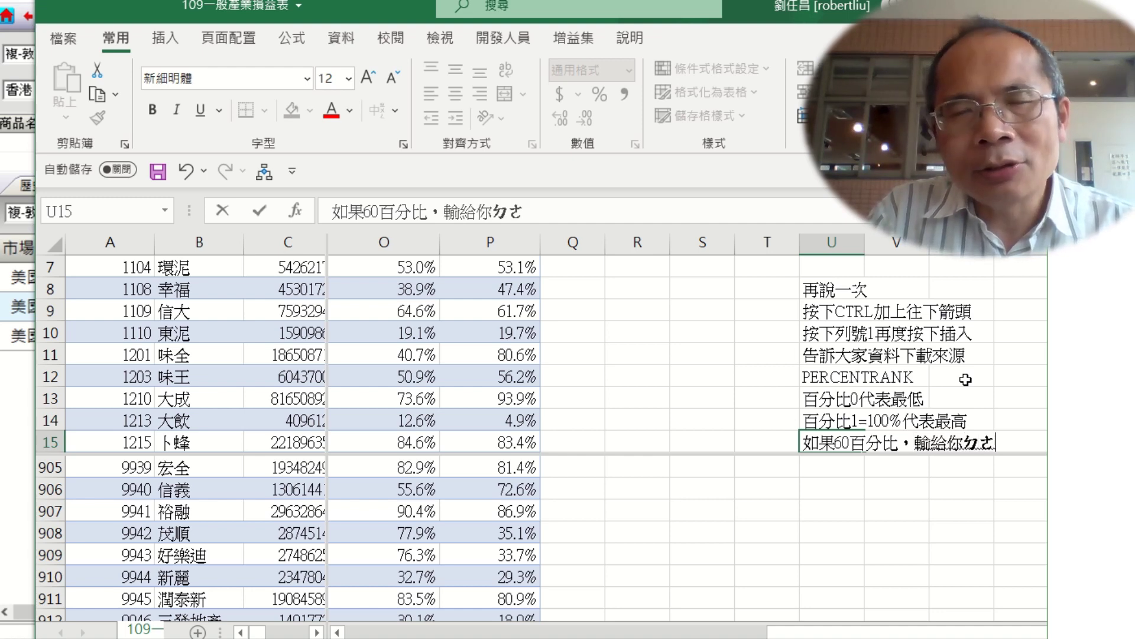
{"action": "type", "text": "的人"}
{"action": "key", "text": "Return"}
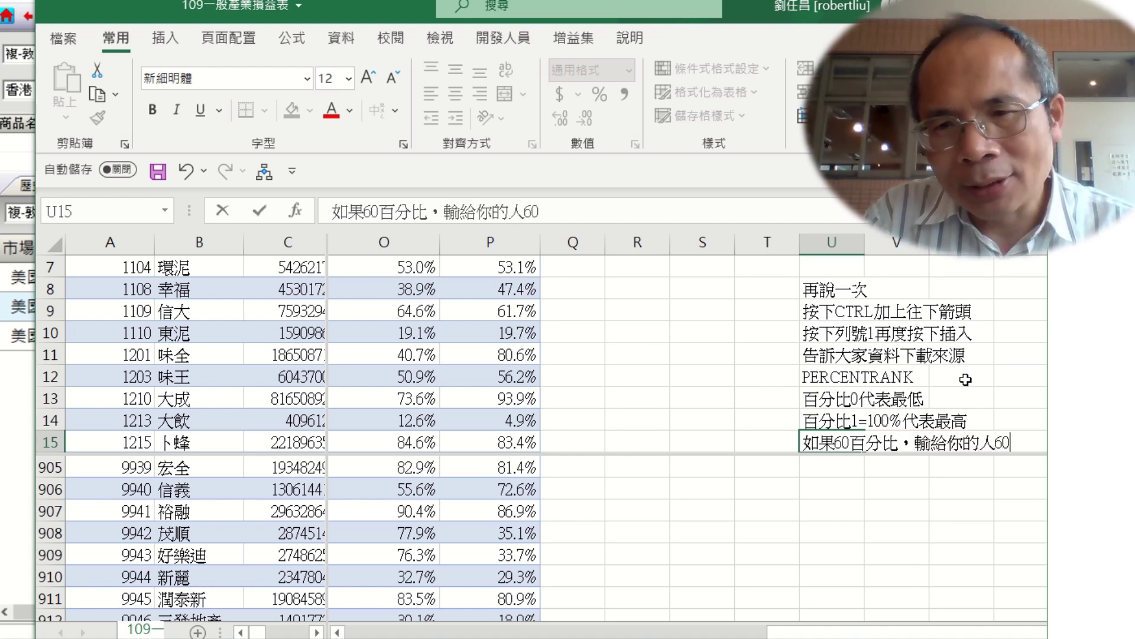
{"action": "type", "text": "60"}
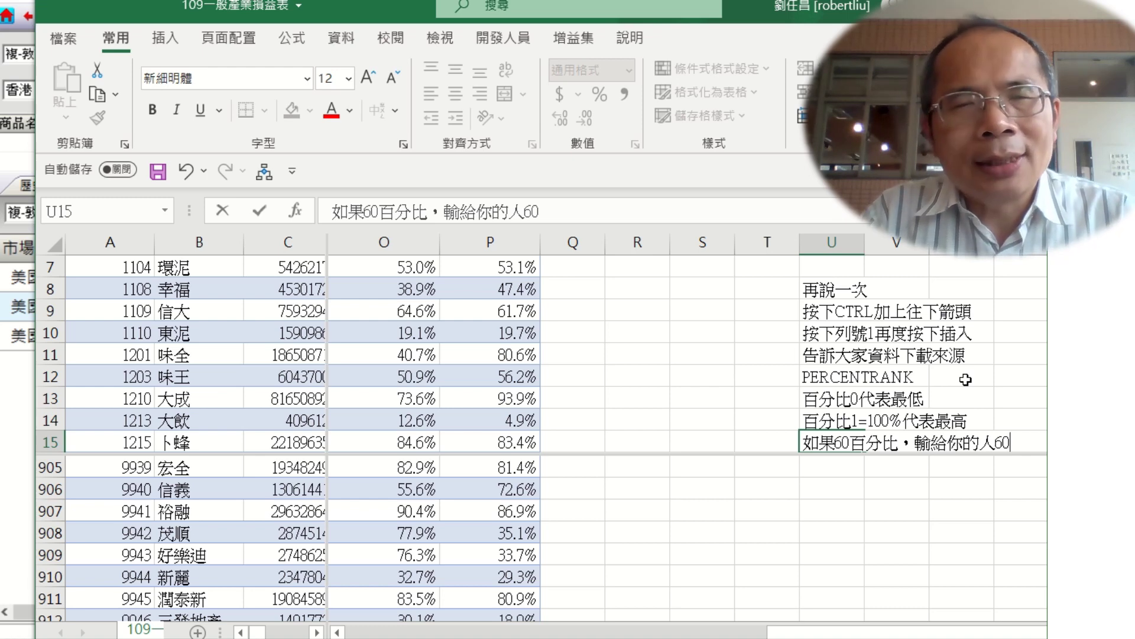
{"action": "type", "text": "%"}
{"action": "key", "text": "Return"}
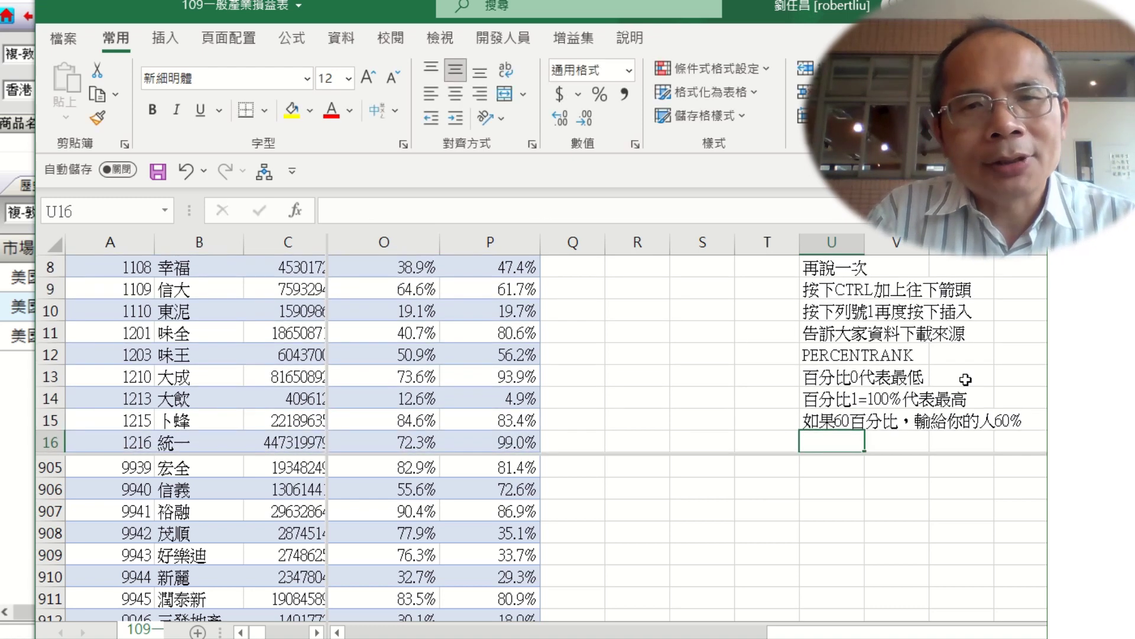
Step: Start a note in S4, near the first data row of the table, with the text 要做樞紐分析
{"action": "key", "text": "Up"}
{"action": "key", "text": "Up"}
{"action": "key", "text": "Up"}
{"action": "key", "text": "Up"}
{"action": "key", "text": "Up"}
{"action": "key", "text": "Up"}
{"action": "key", "text": "Up"}
{"action": "key", "text": "Up"}
{"action": "key", "text": "Up"}
{"action": "key", "text": "Up"}
{"action": "key", "text": "Up"}
{"action": "key", "text": "Up"}
{"action": "key", "text": "Up"}
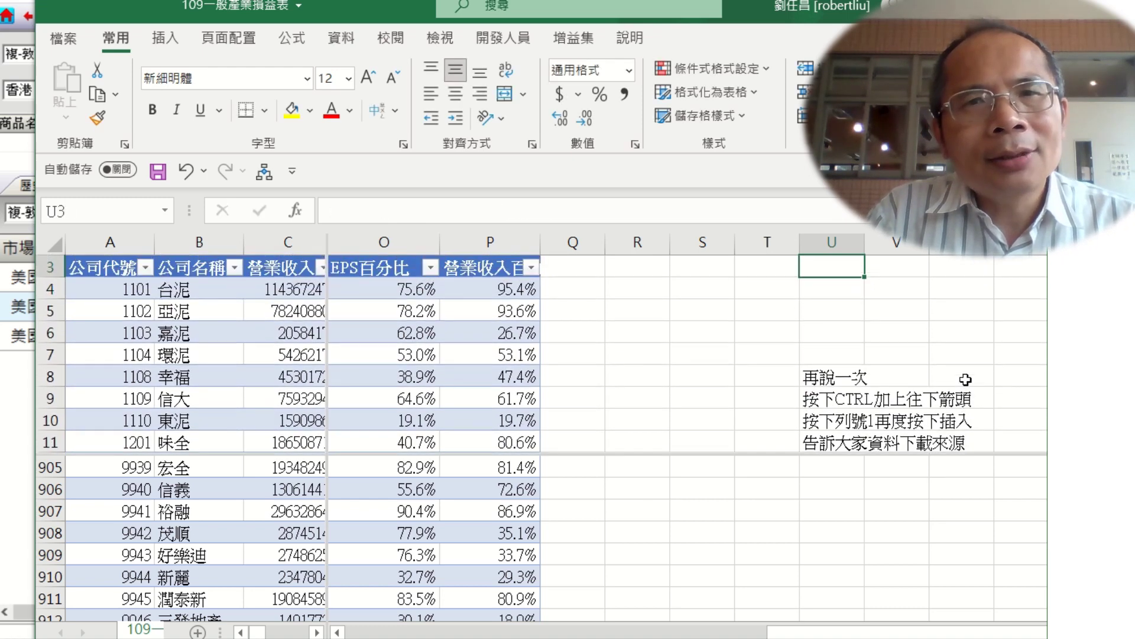
{"action": "key", "text": "Down"}
{"action": "key", "text": "Down"}
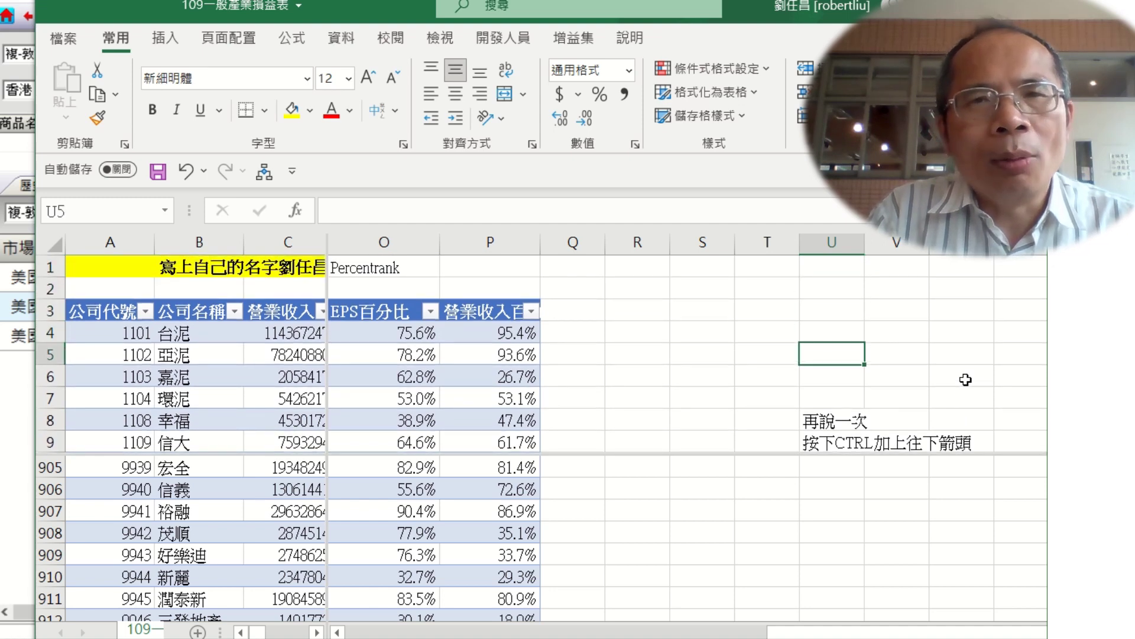
{"action": "key", "text": "Up"}
{"action": "key", "text": "Left"}
{"action": "key", "text": "Left"}
{"action": "type", "text": "ㄒ"}
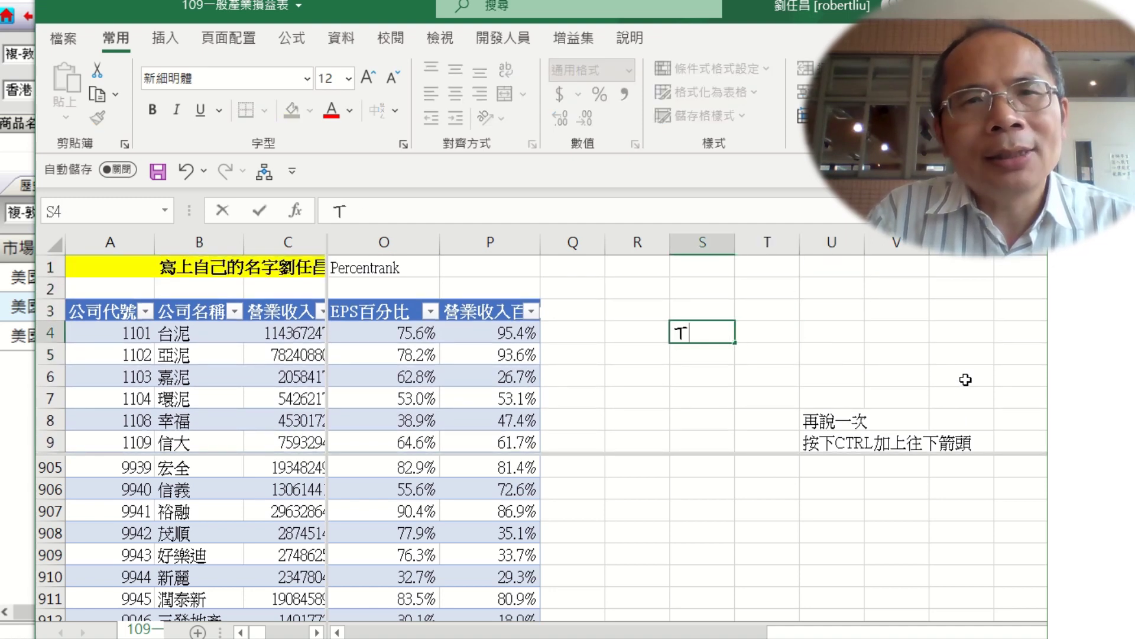
{"action": "type", "text": "一要做樞紐ㄈㄣ"}
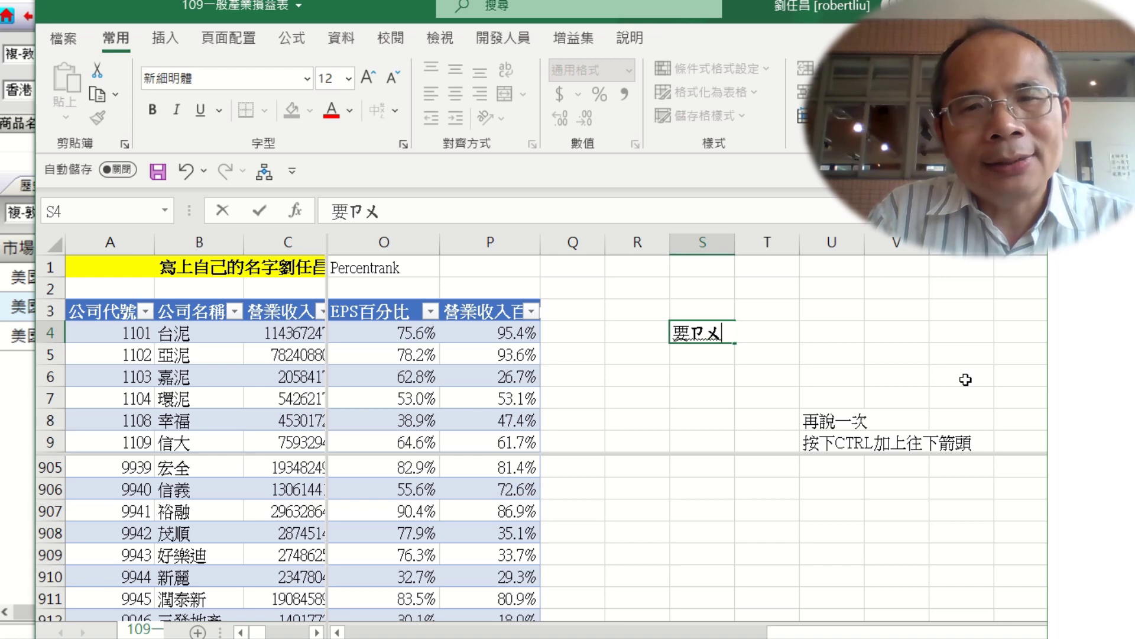
{"action": "type", "text": "ㄒ一"}
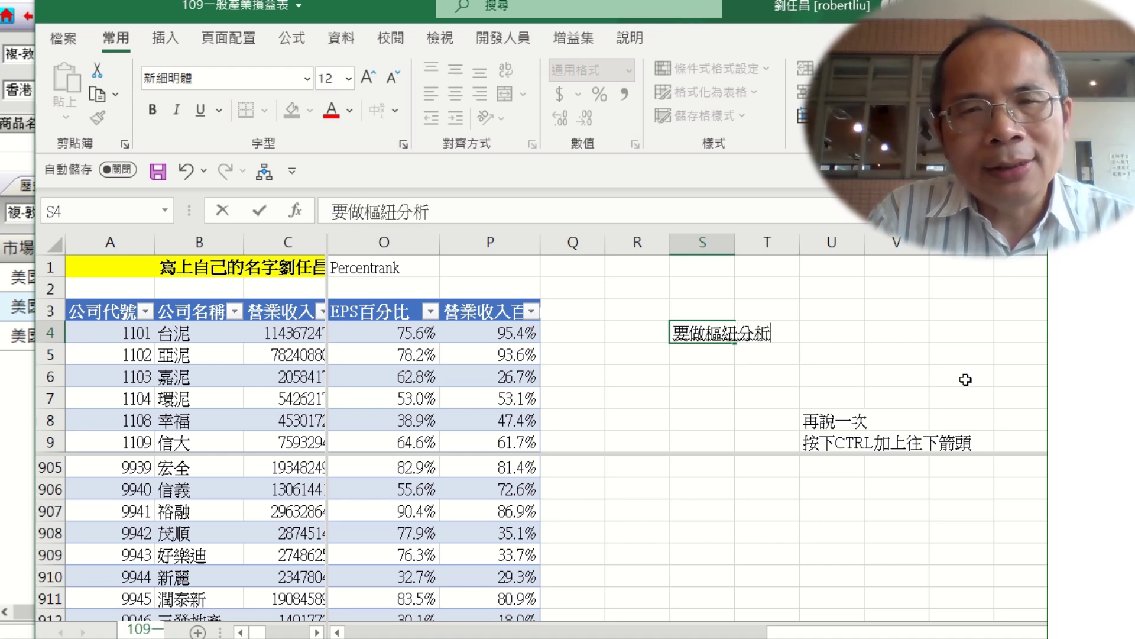
{"action": "key", "text": "Return"}
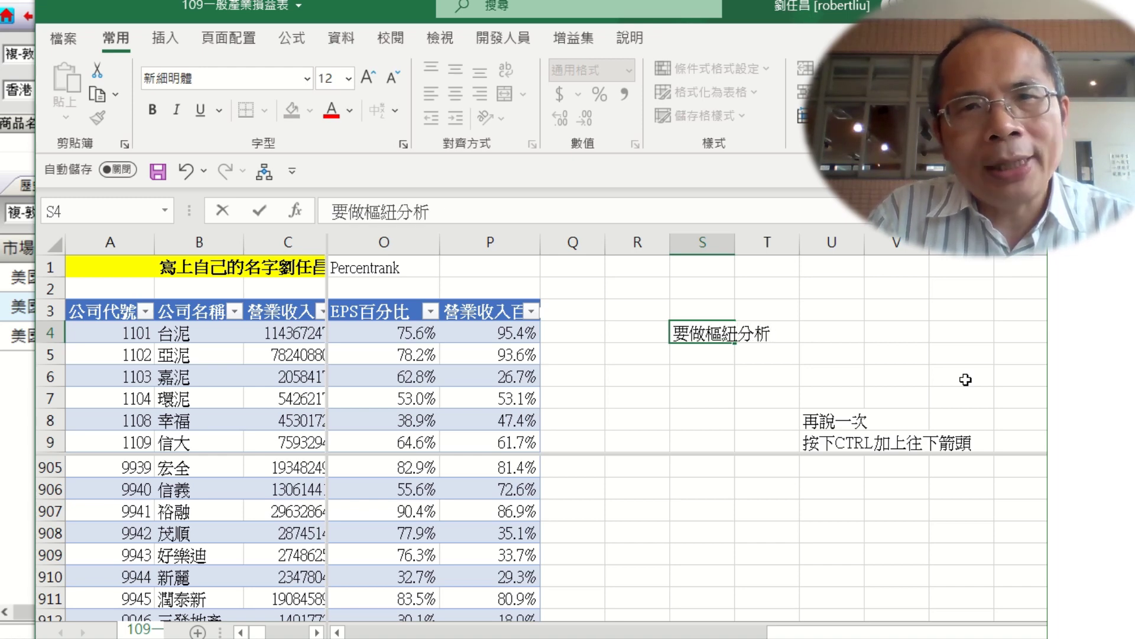
Step: Complete the S4 note about the pivot analysis so it reads 要做樞紐分析 二個類別 類別產生 下一單元
{"action": "type", "text": "-4ek7"}
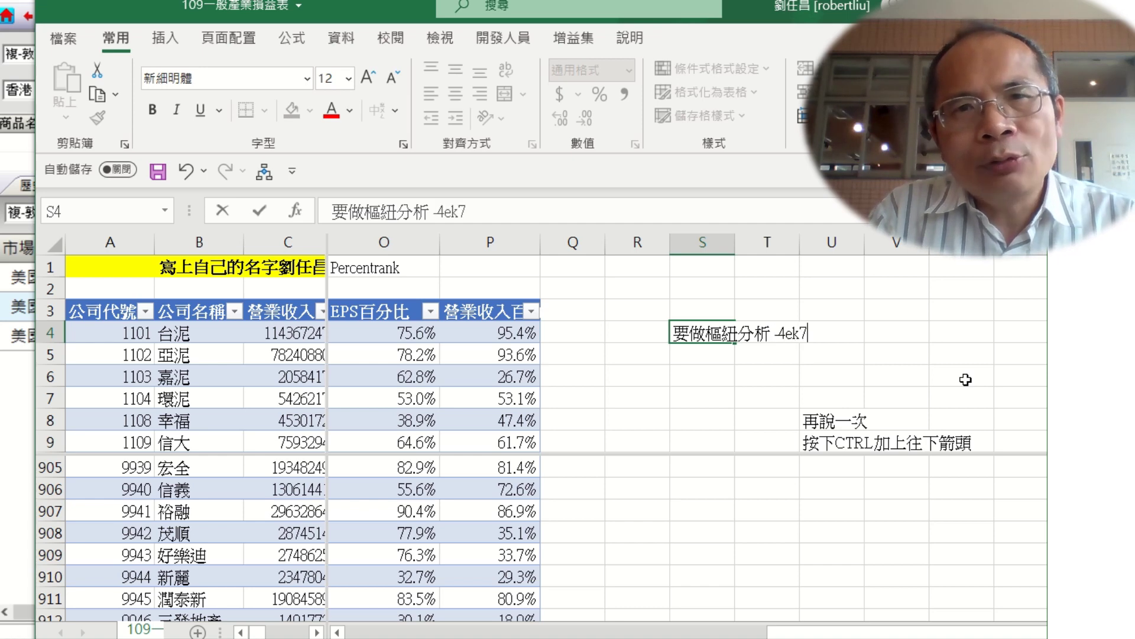
{"action": "key", "text": "BackSpace"}
{"action": "key", "text": "BackSpace"}
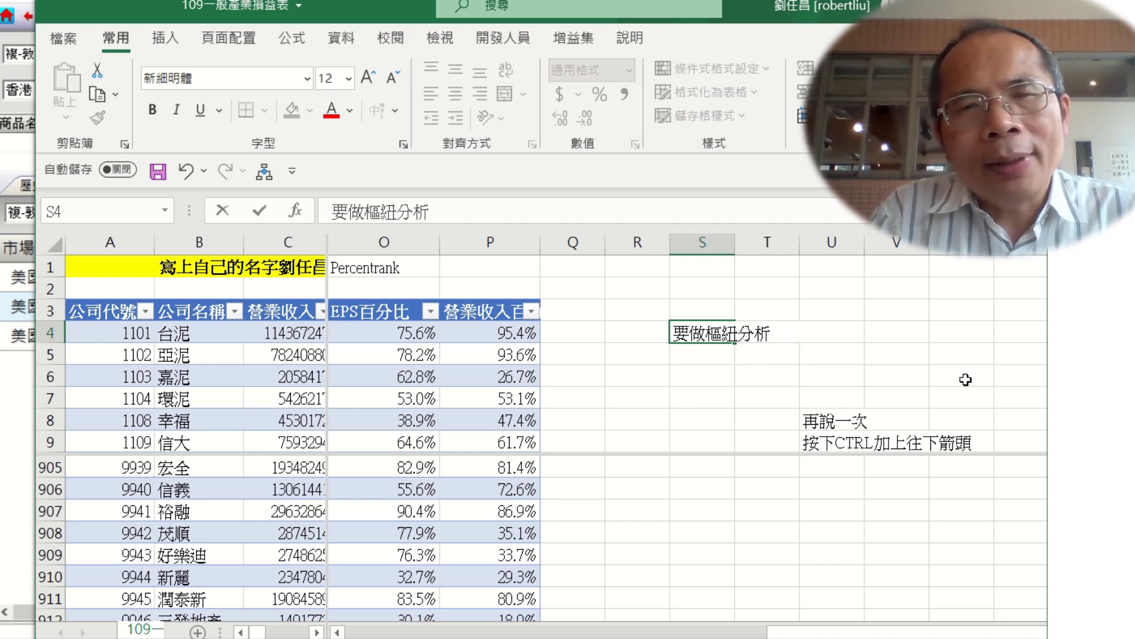
{"action": "type", "text": "1"}
{"action": "key", "text": "BackSpace"}
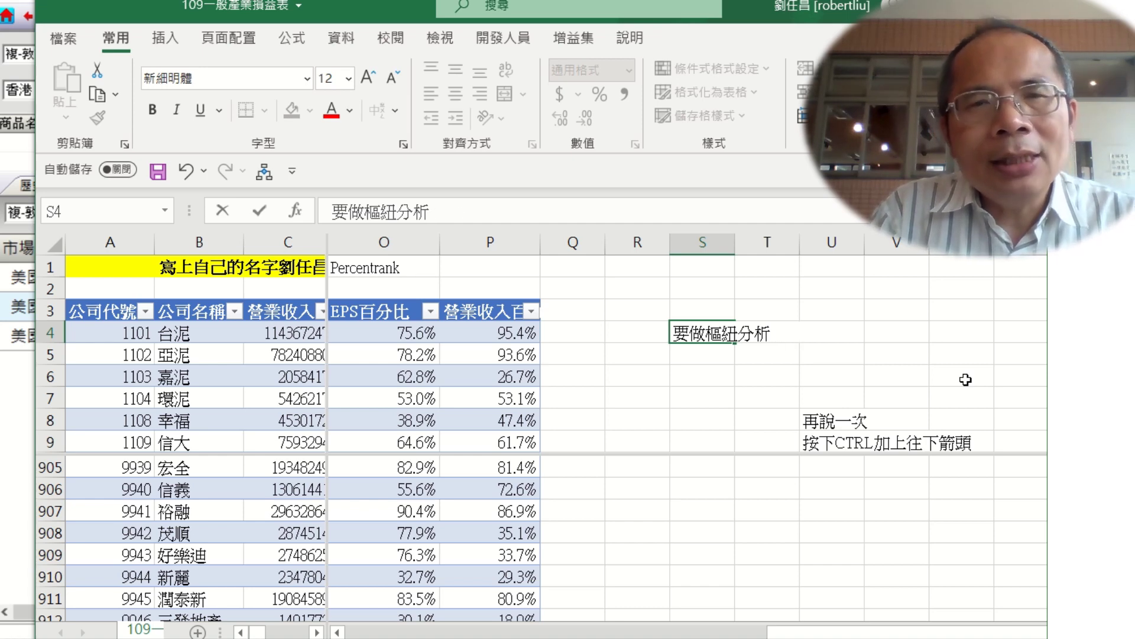
{"action": "type", "text": "二個類別"}
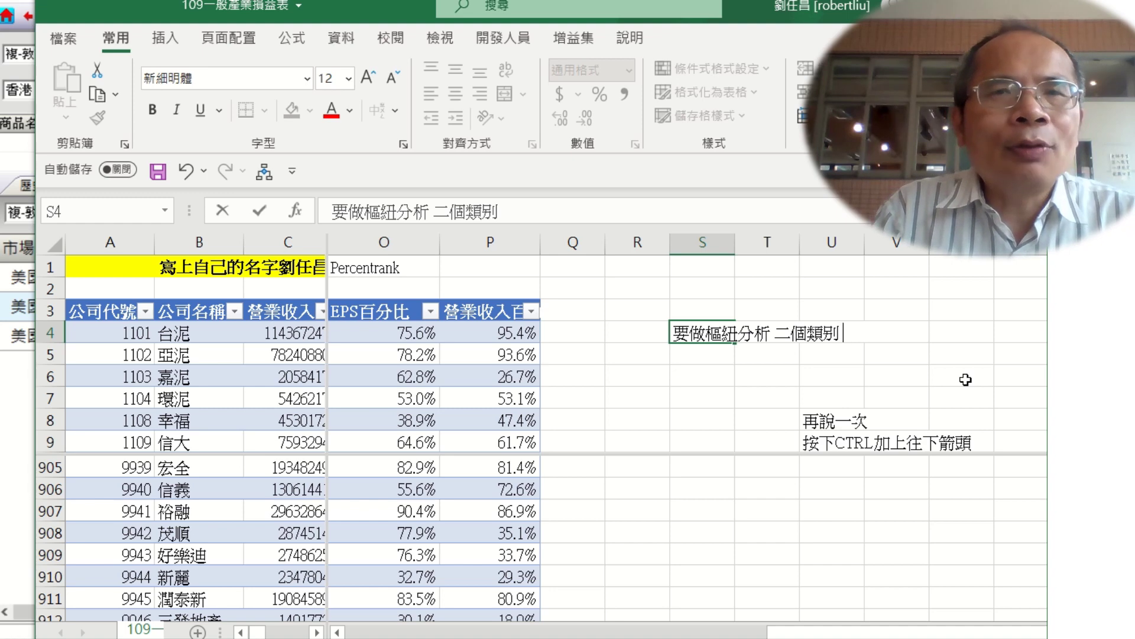
{"action": "type", "text": "蟄驚"}
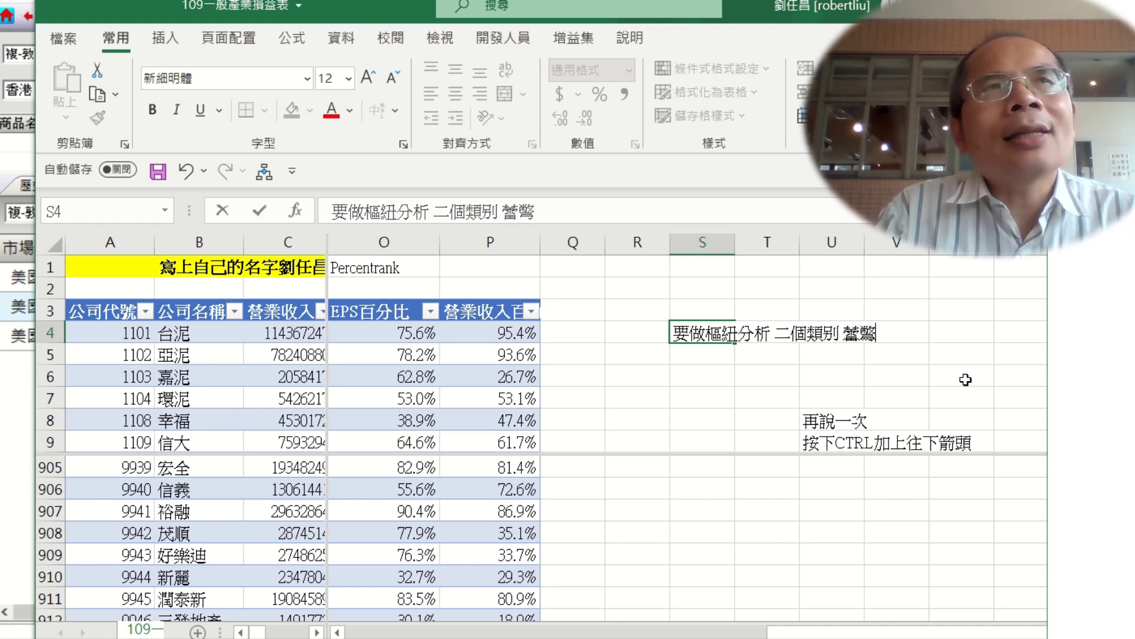
{"action": "key", "text": "BackSpace"}
{"action": "key", "text": "BackSpace"}
{"action": "type", "text": "類別"}
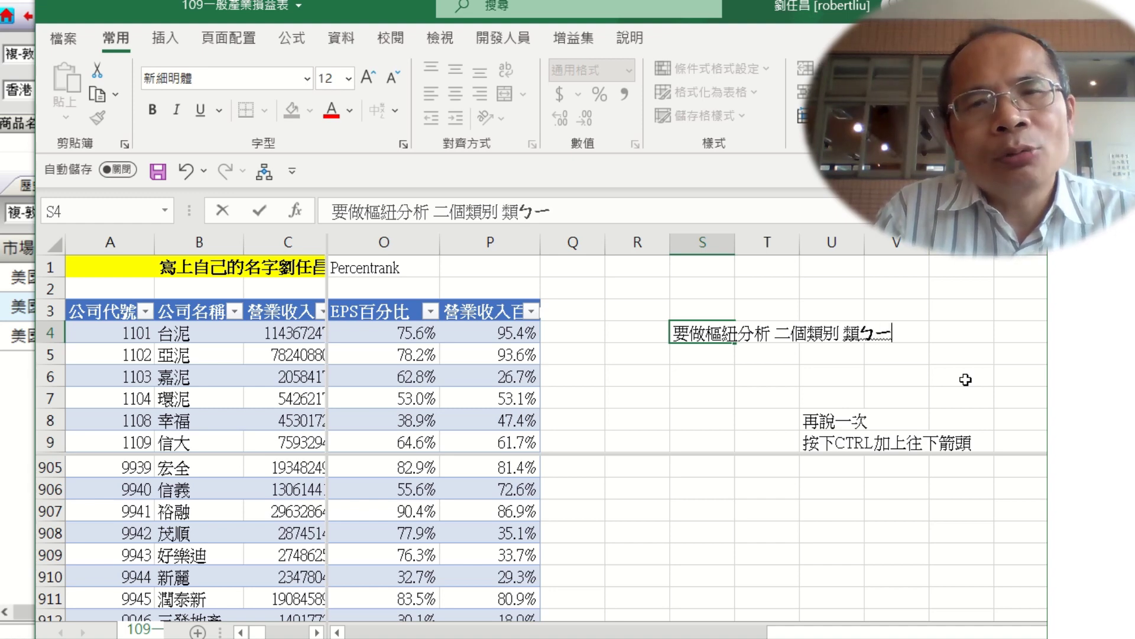
{"action": "type", "text": "產生"}
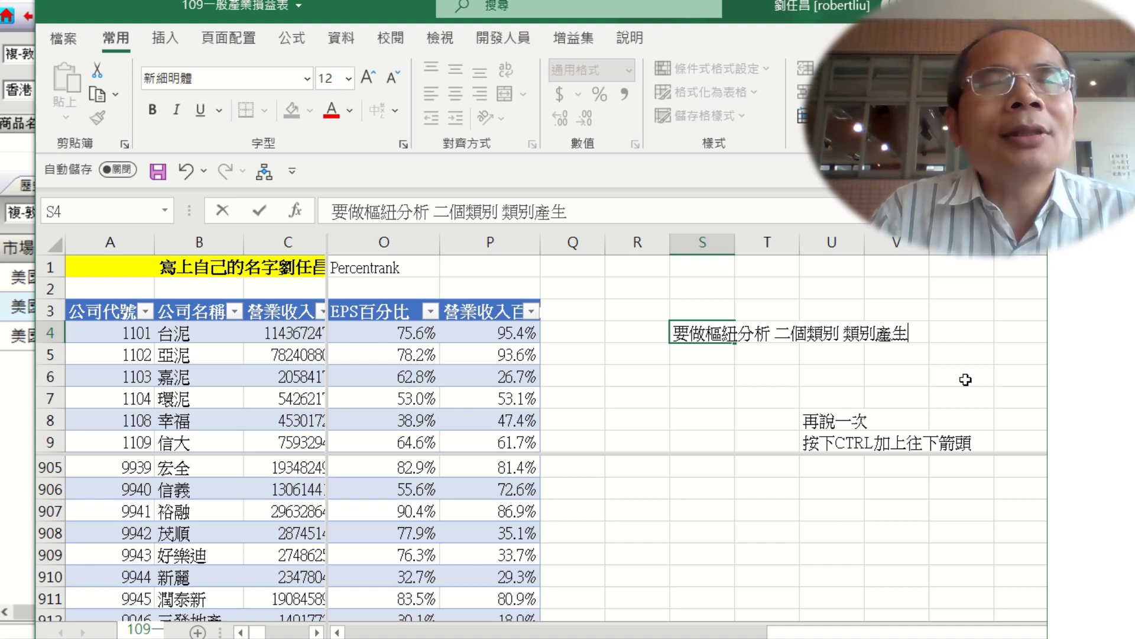
{"action": "type", "text": " 下一"}
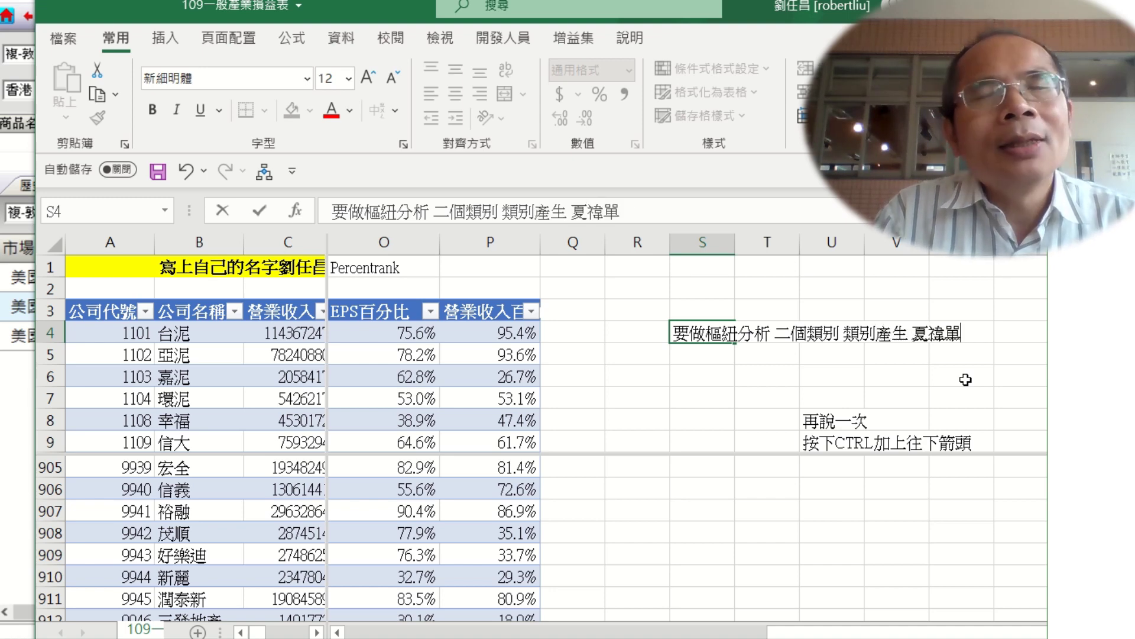
{"action": "type", "text": "單元"}
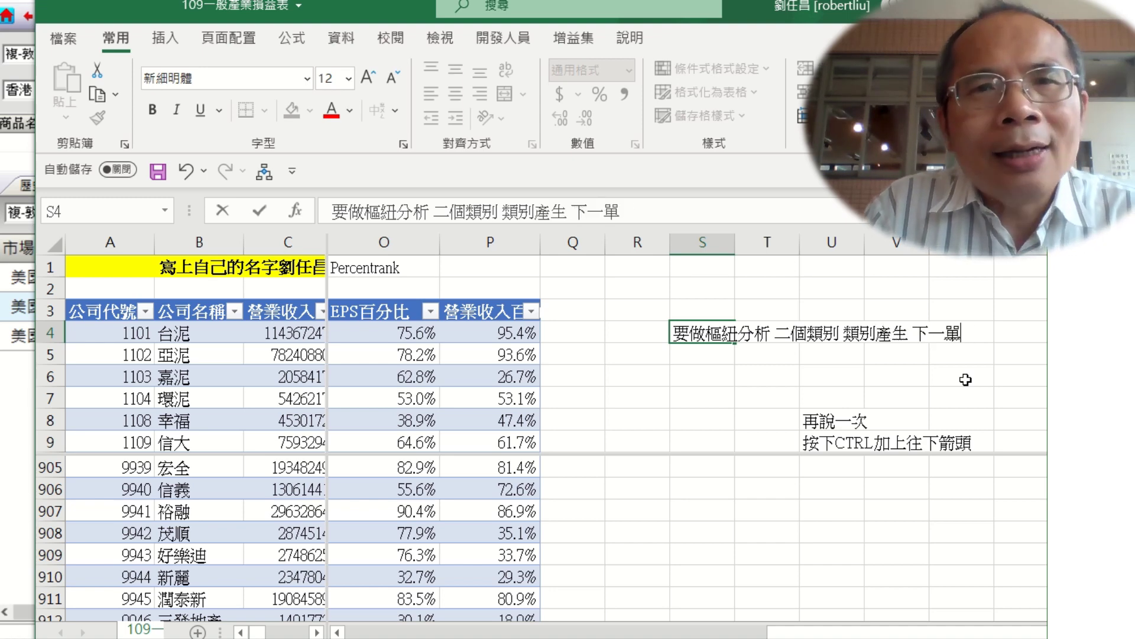
{"action": "key", "text": "Return"}
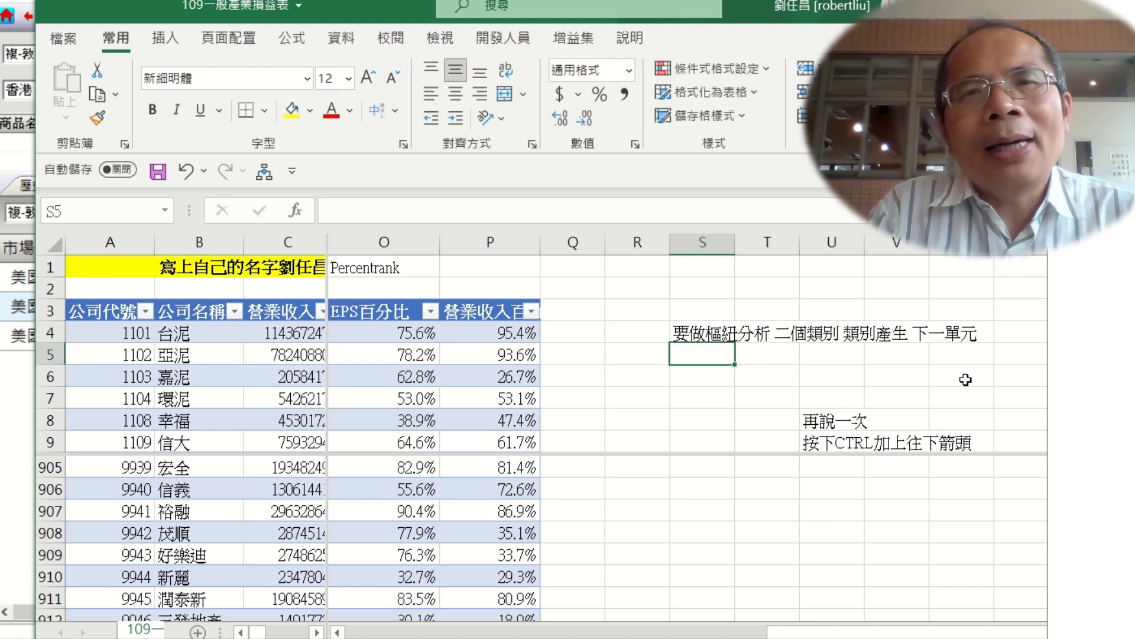
Step: Sort the income table by the cell values of EPS百分比 from largest to smallest
{"action": "left_click", "coordinate": [436, 561]}
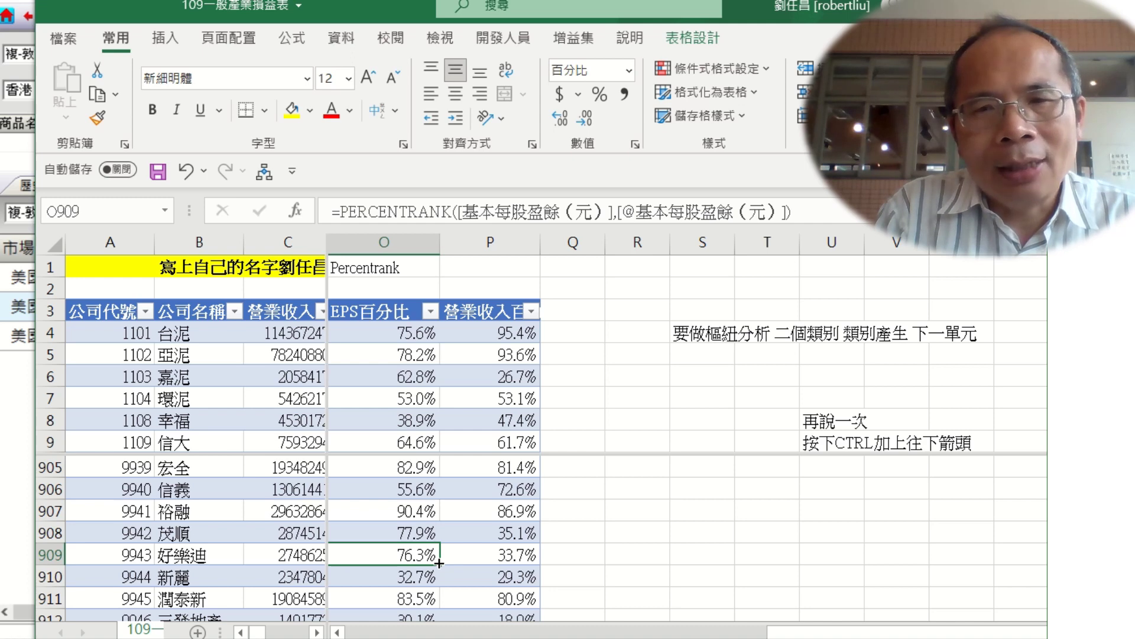
{"action": "left_click", "coordinate": [408, 357]}
{"action": "left_click", "coordinate": [705, 348]}
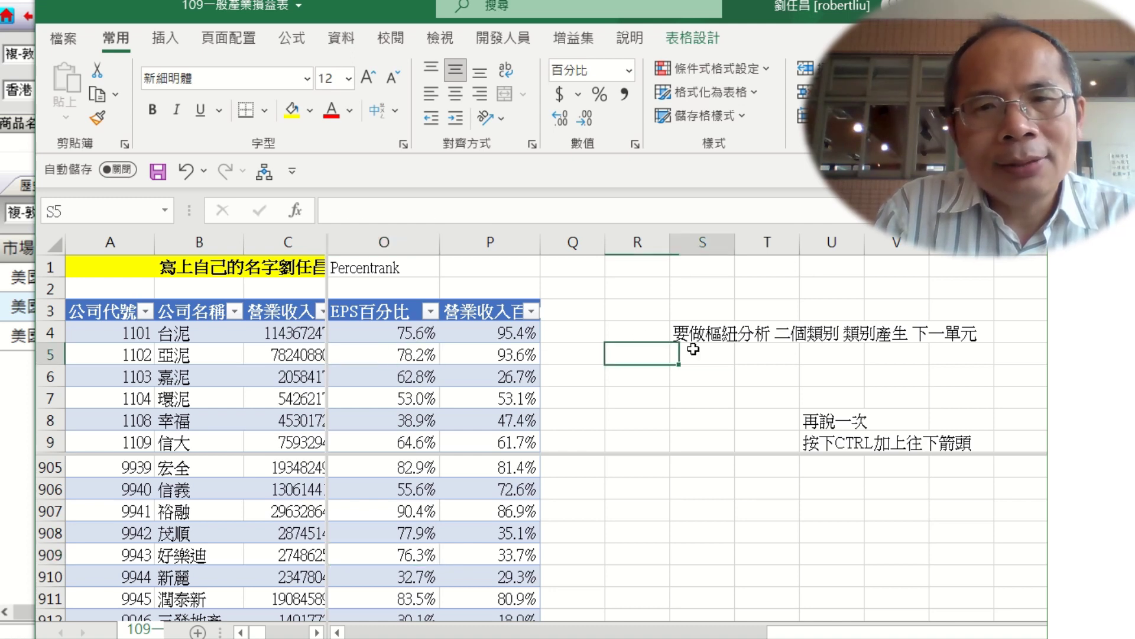
{"action": "left_click", "coordinate": [414, 349]}
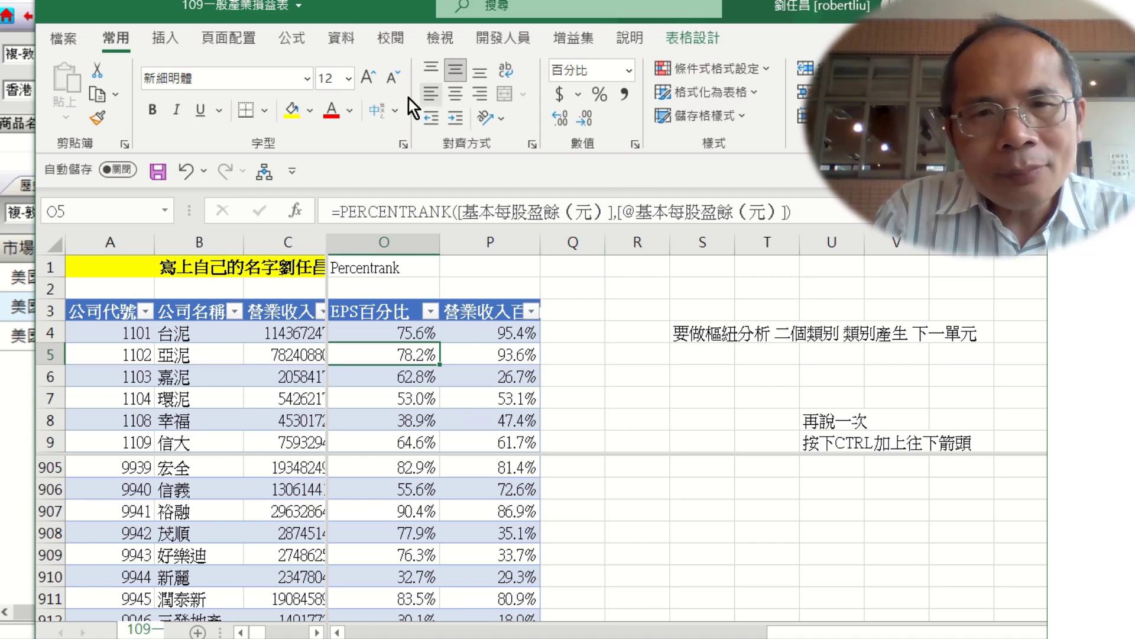
{"action": "left_click", "coordinate": [350, 39]}
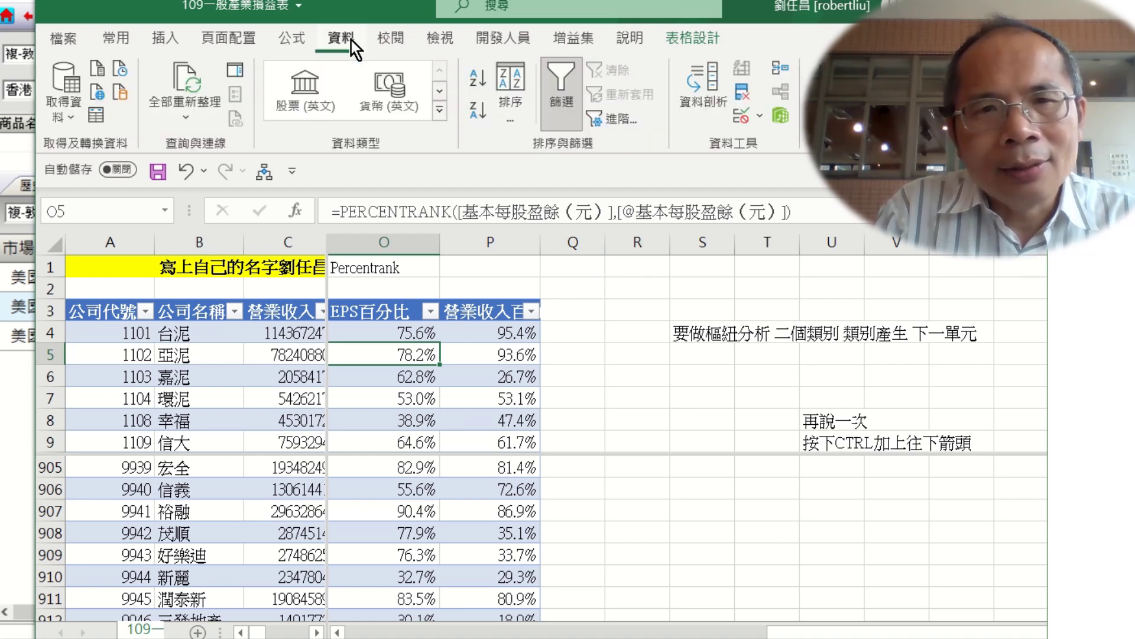
{"action": "left_click", "coordinate": [509, 104]}
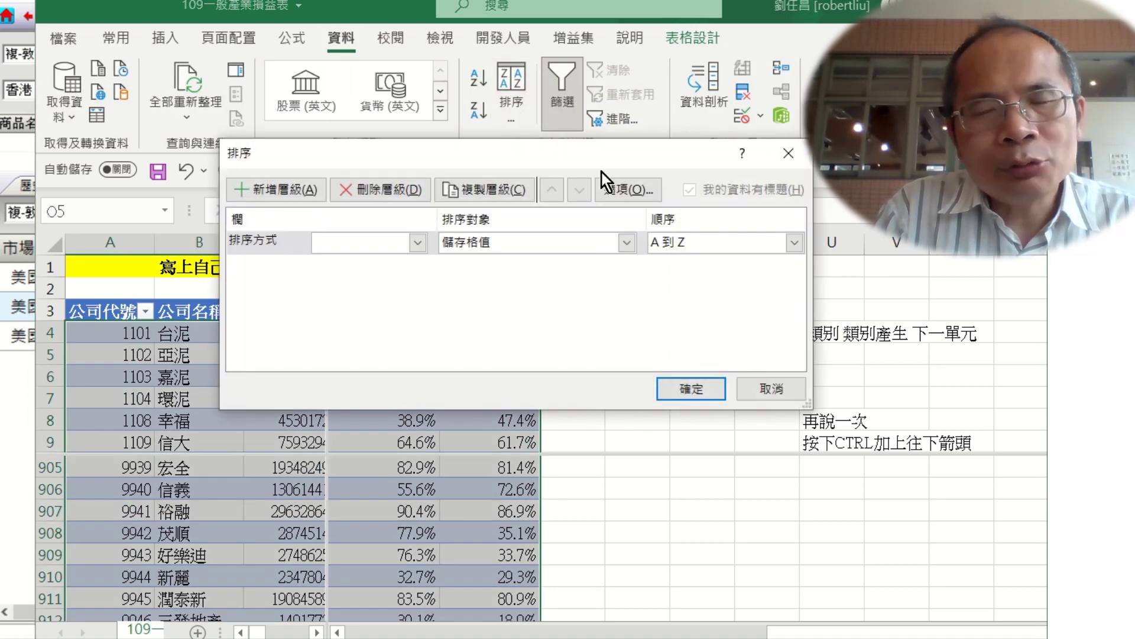
{"action": "left_click_drag", "start_coordinate": [551, 154], "coordinate": [762, 75]}
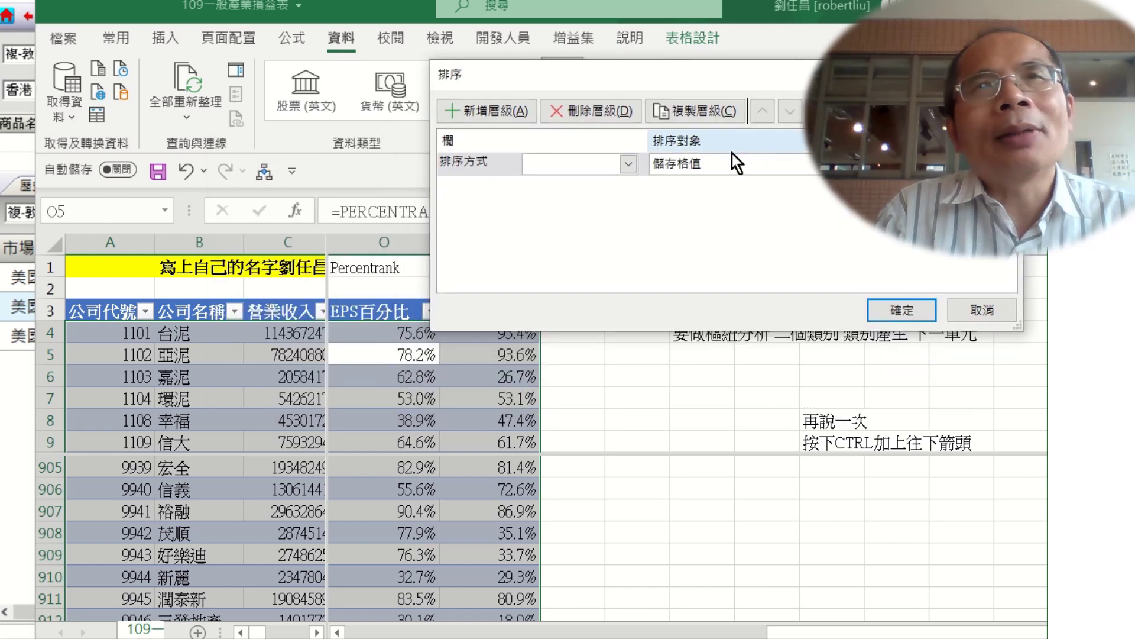
{"action": "left_click", "coordinate": [627, 164]}
{"action": "scroll", "coordinate": [644, 277], "scroll_direction": "down", "scroll_amount": 2}
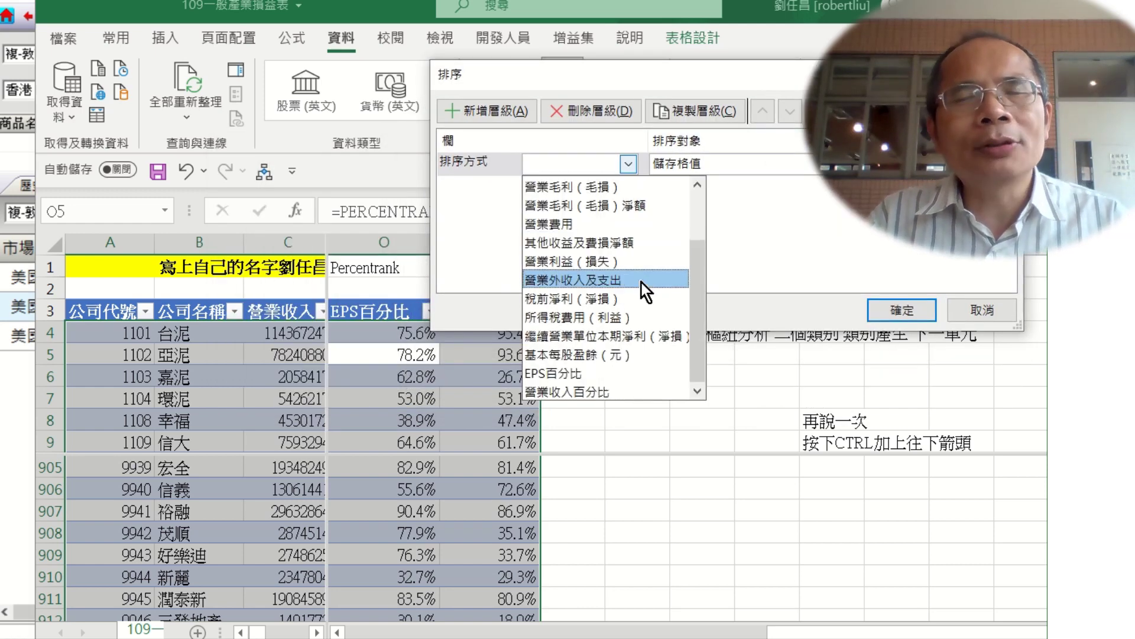
{"action": "left_click", "coordinate": [592, 371]}
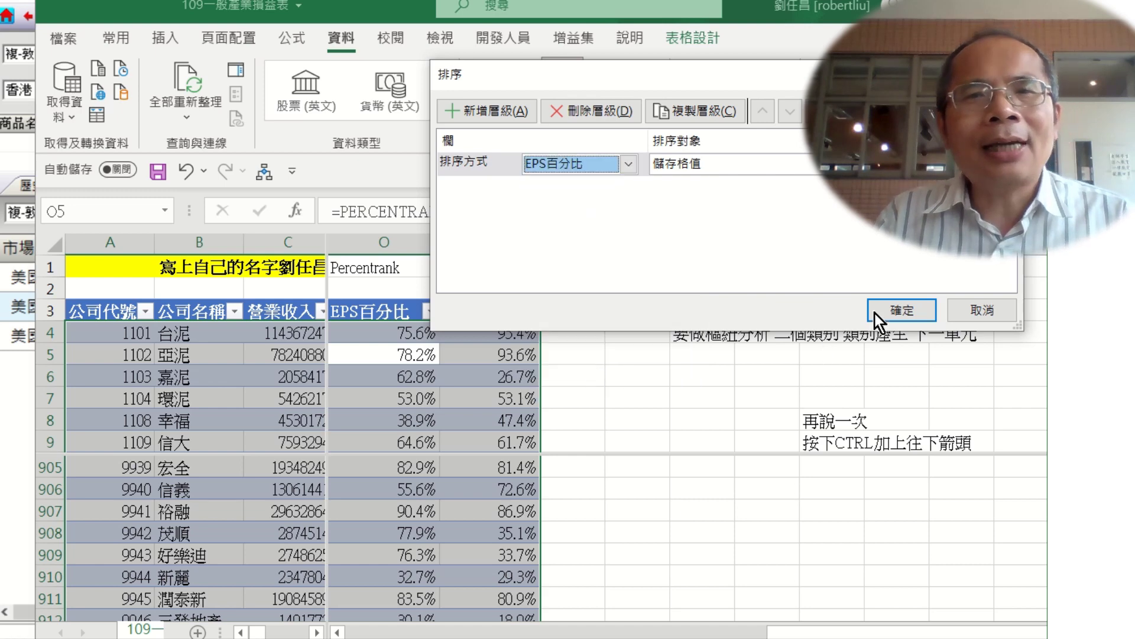
{"action": "left_click", "coordinate": [967, 164]}
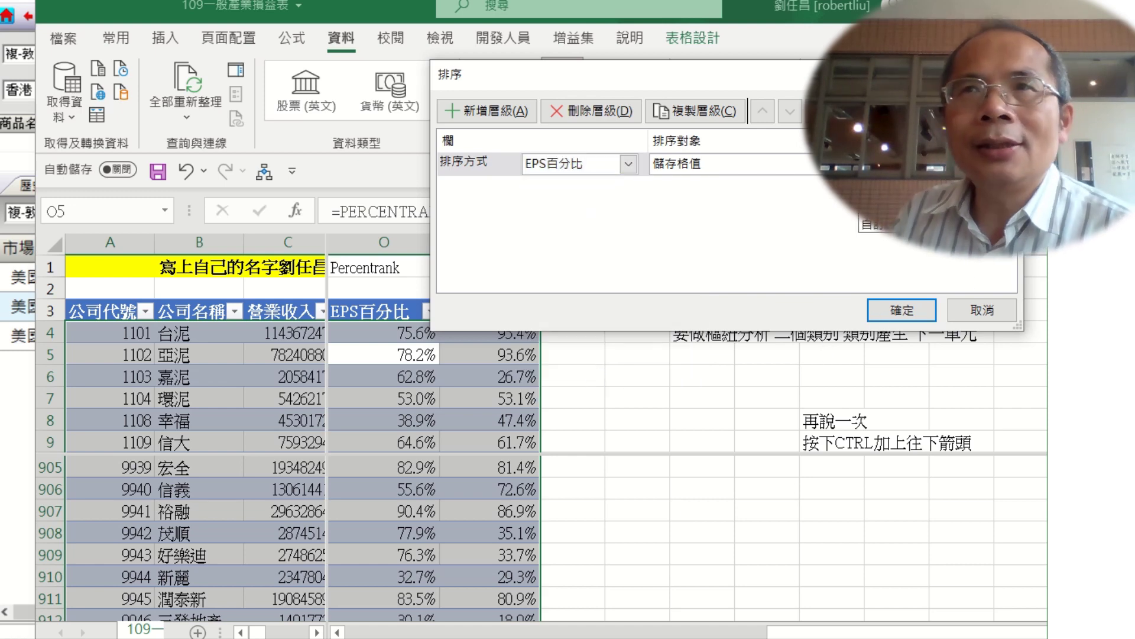
{"action": "left_click", "coordinate": [911, 204]}
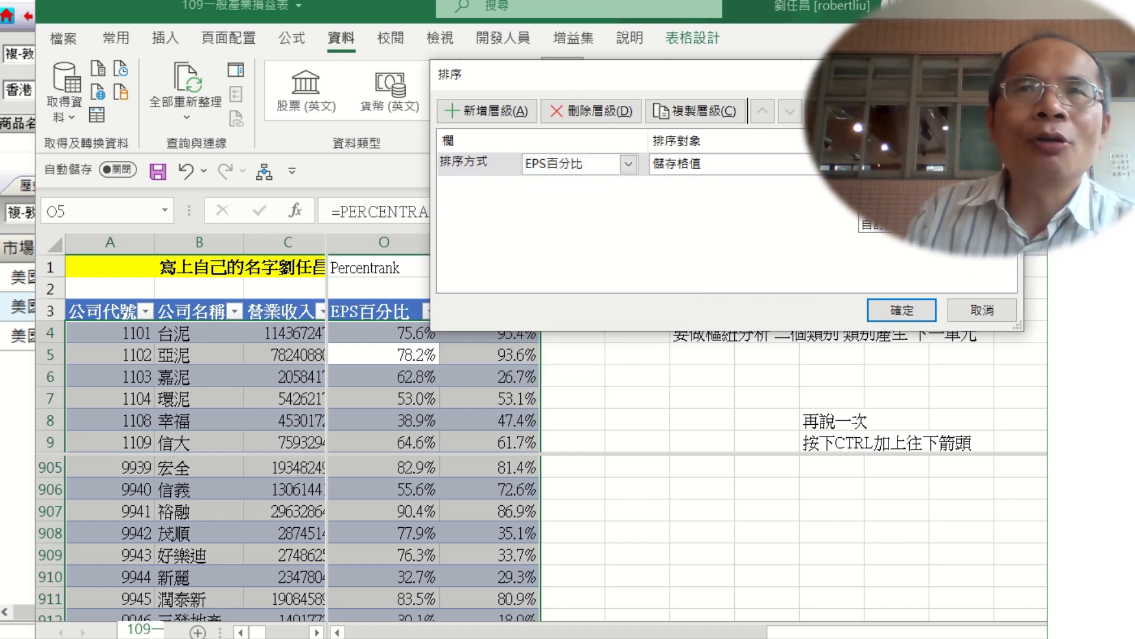
{"action": "left_click", "coordinate": [896, 309]}
{"action": "left_click", "coordinate": [503, 358]}
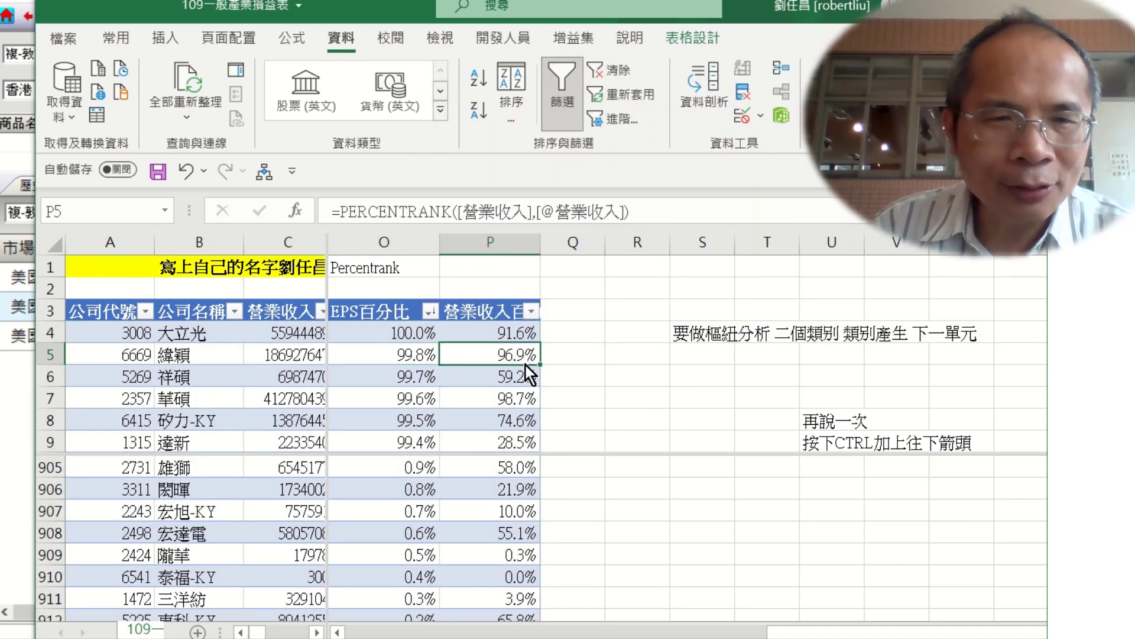
{"action": "left_click", "coordinate": [503, 333]}
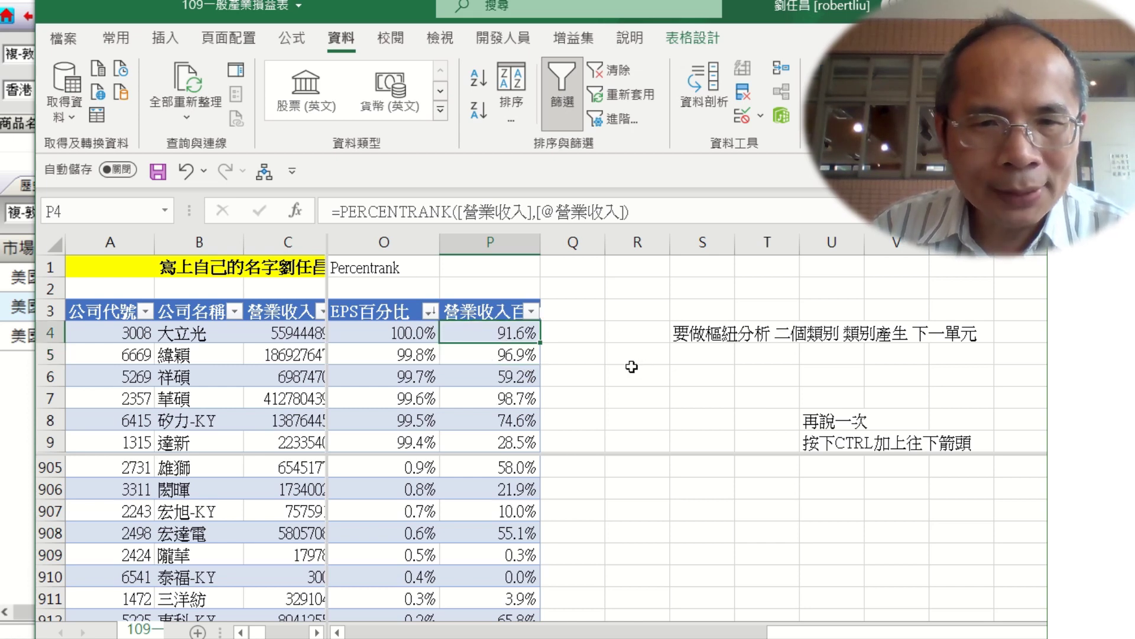
Step: Make the ten company names with the highest EPS百分比 bold, in cells B4 through B13
{"action": "left_click", "coordinate": [196, 331]}
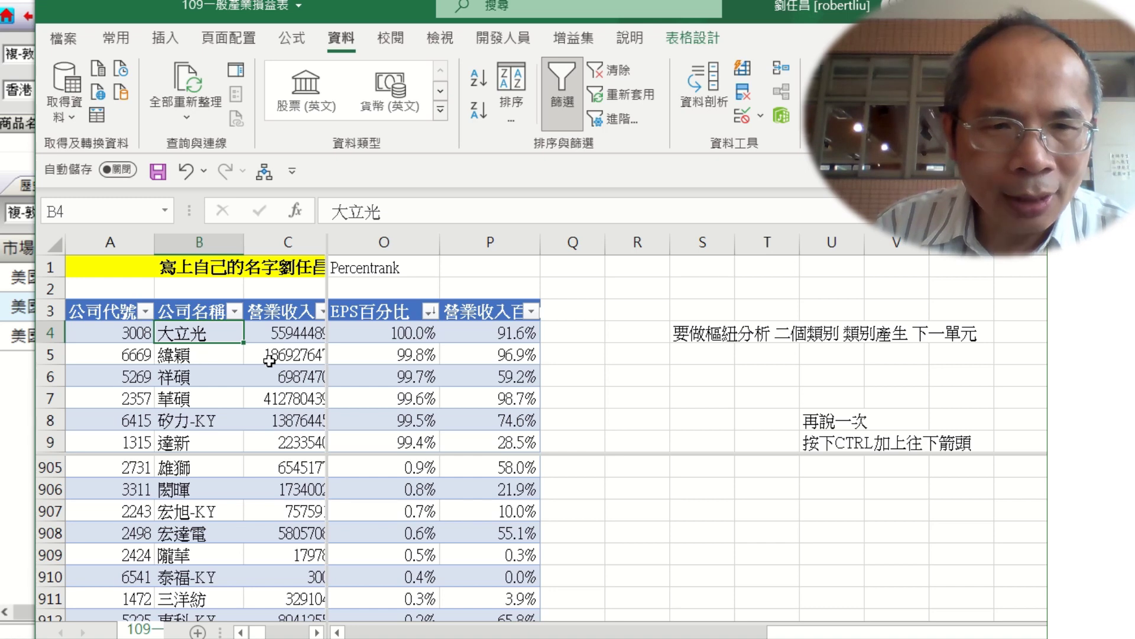
{"action": "key", "text": "shift+Down"}
{"action": "key", "text": "shift+Down"}
{"action": "key", "text": "shift+Down"}
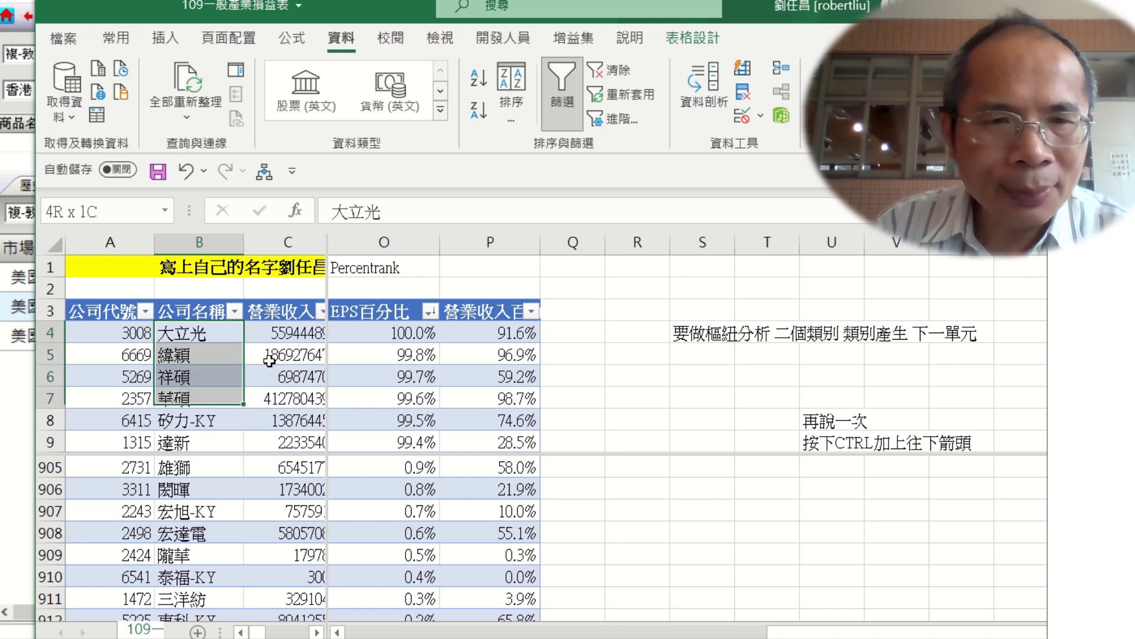
{"action": "key", "text": "shift+Down"}
{"action": "key", "text": "shift+Down"}
{"action": "key", "text": "shift+Down"}
{"action": "key", "text": "shift+Down"}
{"action": "key", "text": "shift+Down"}
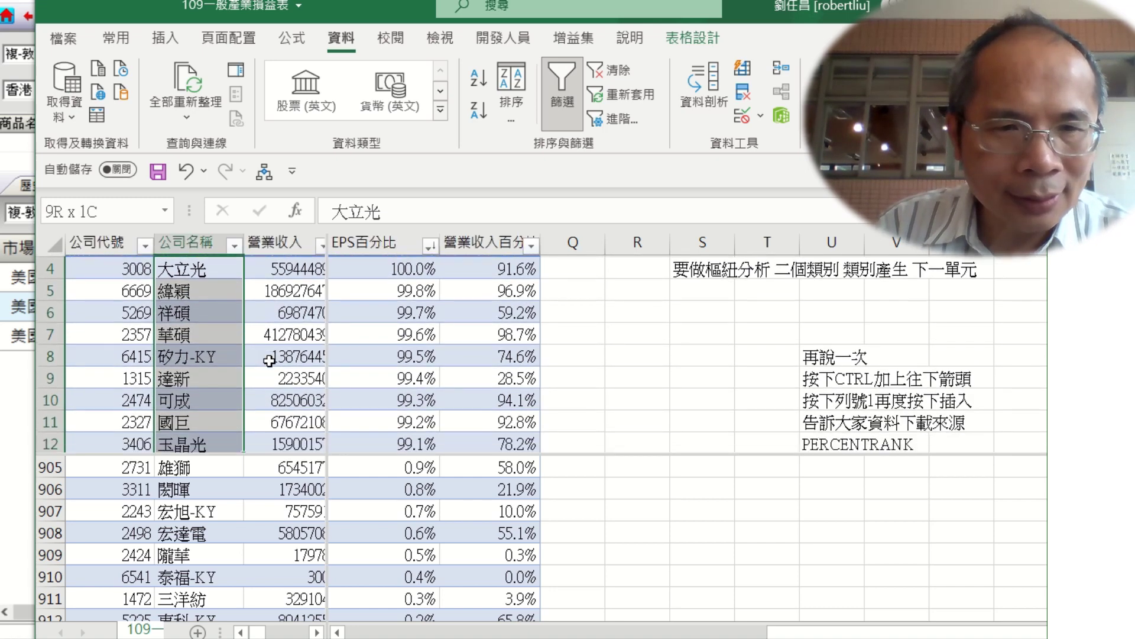
{"action": "key", "text": "shift+Down"}
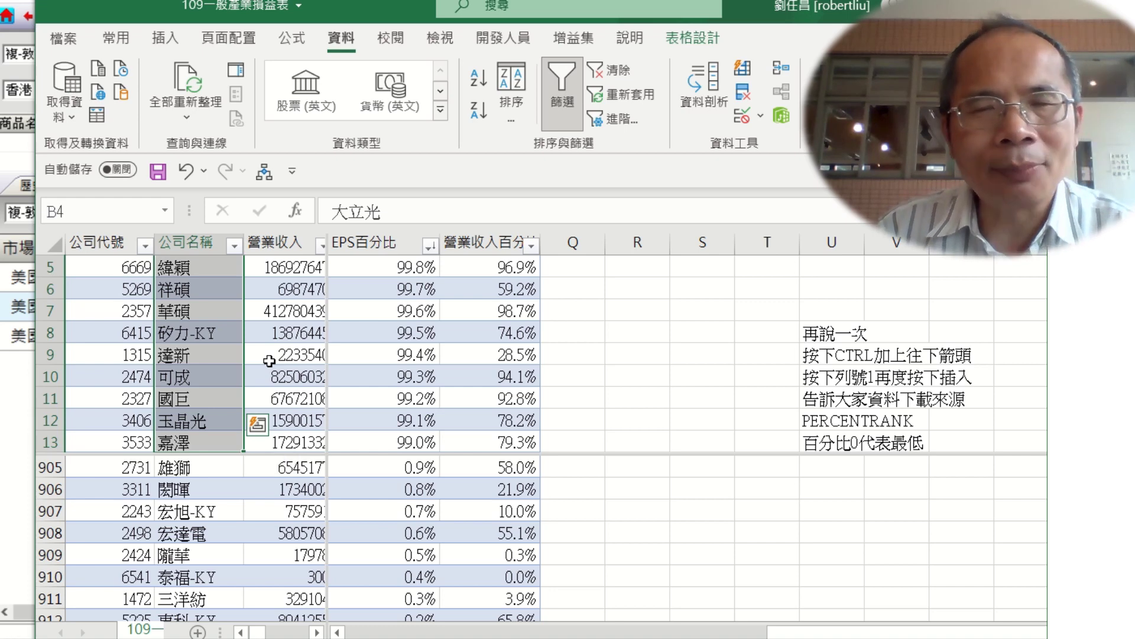
{"action": "key", "text": "ctrl+b"}
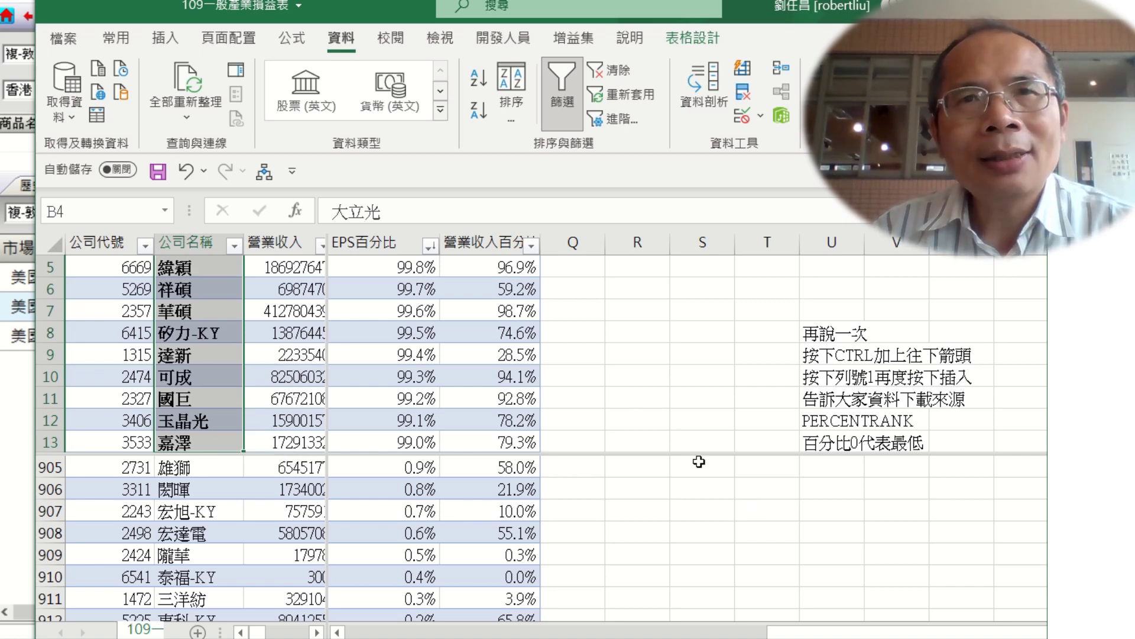
Step: Lower the horizontal window split by one row and examine 營業收入百分比 for the top EPS companies
{"action": "left_click_drag", "start_coordinate": [627, 454], "coordinate": [626, 476]}
{"action": "left_click", "coordinate": [514, 409]}
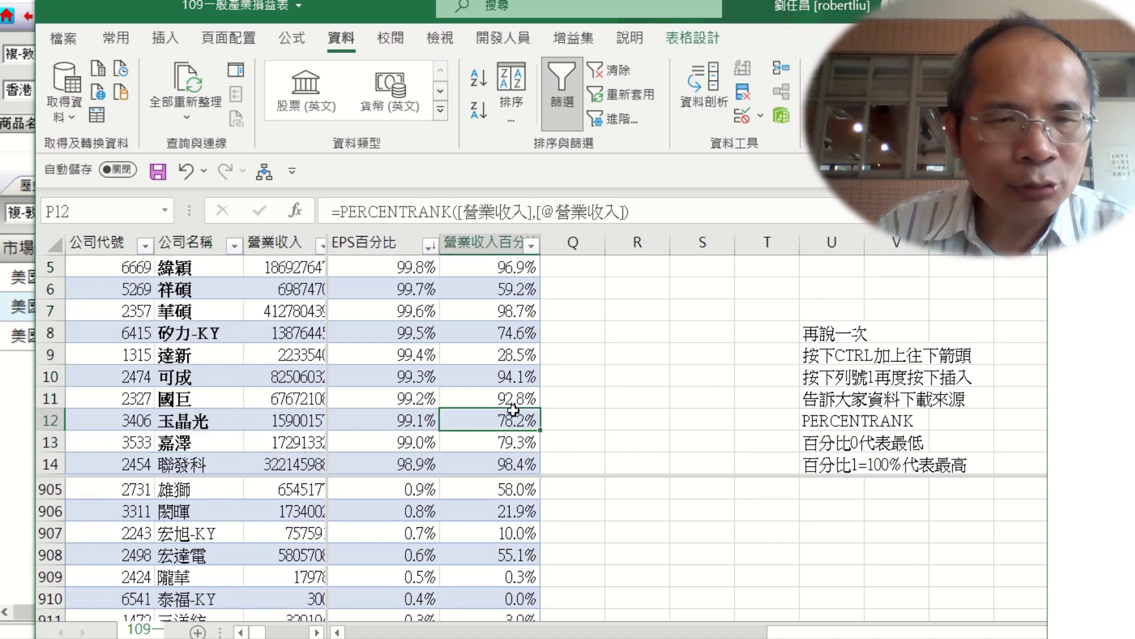
{"action": "scroll", "coordinate": [503, 342], "scroll_direction": "down", "scroll_amount": 1}
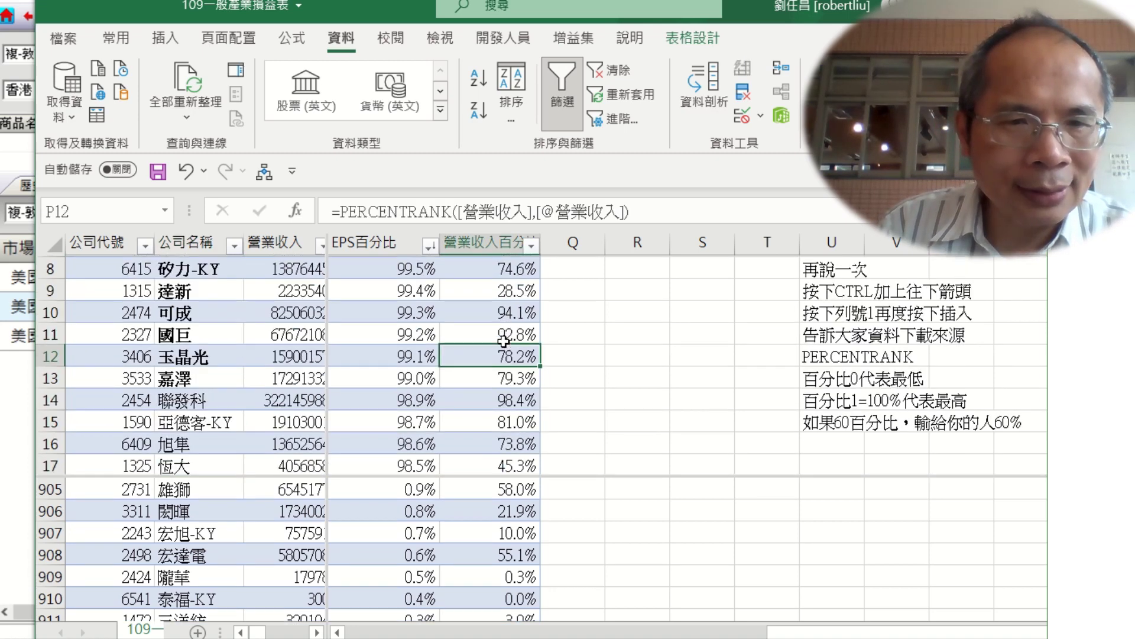
{"action": "scroll", "coordinate": [504, 341], "scroll_direction": "down", "scroll_amount": 1}
{"action": "scroll", "coordinate": [504, 342], "scroll_direction": "up", "scroll_amount": 3}
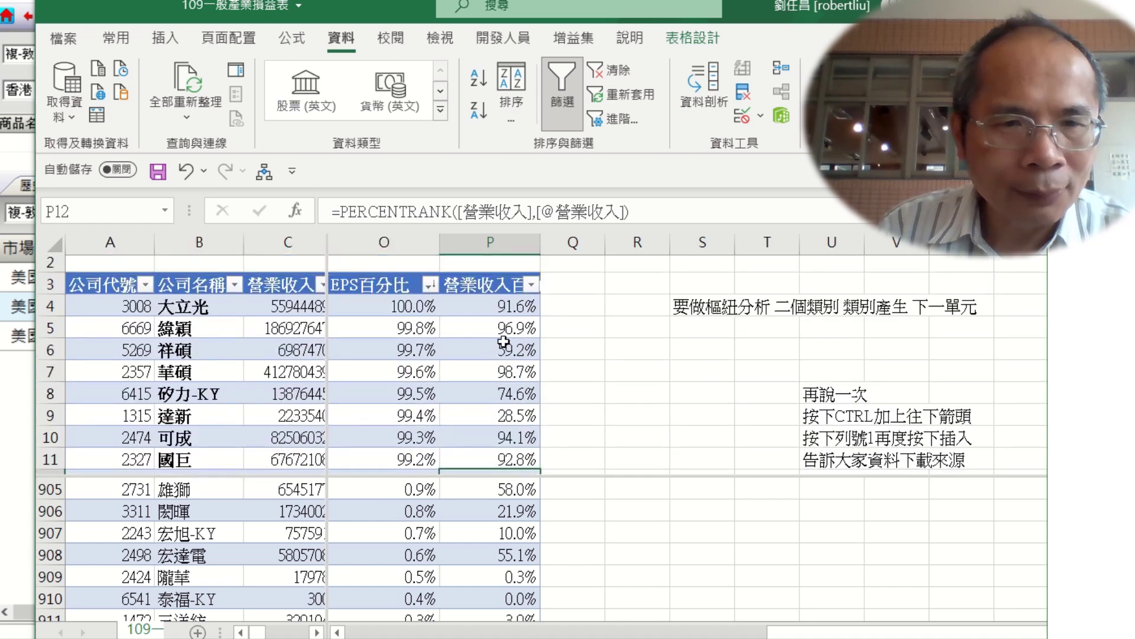
{"action": "scroll", "coordinate": [504, 342], "scroll_direction": "down", "scroll_amount": 1}
{"action": "scroll", "coordinate": [504, 342], "scroll_direction": "up", "scroll_amount": 1}
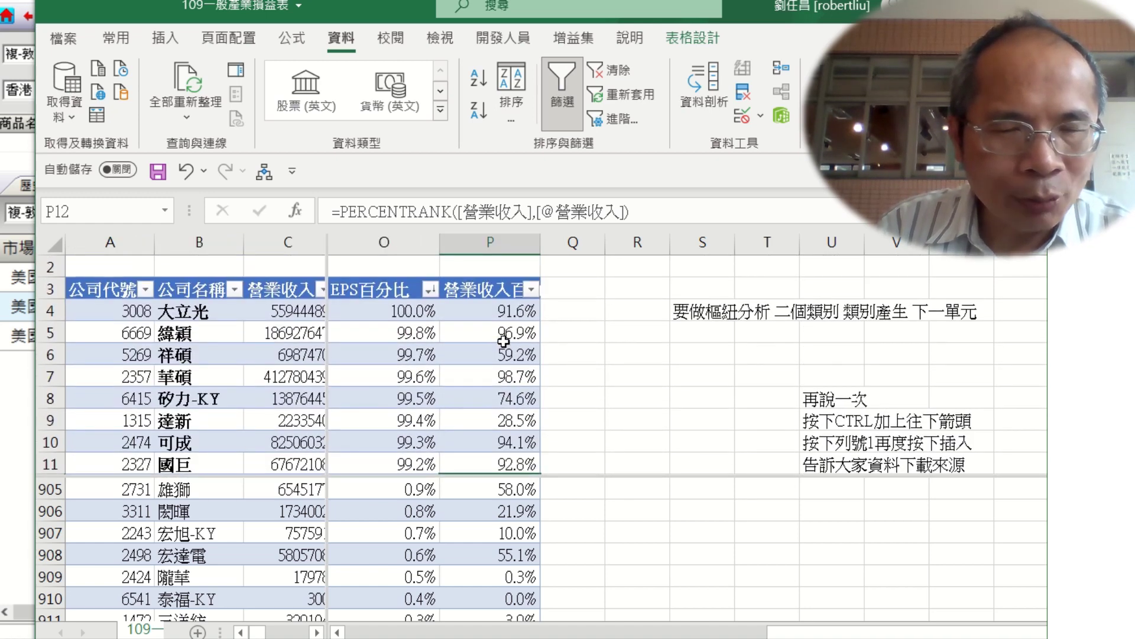
{"action": "scroll", "coordinate": [504, 342], "scroll_direction": "down", "scroll_amount": 1}
{"action": "left_click", "coordinate": [502, 314]}
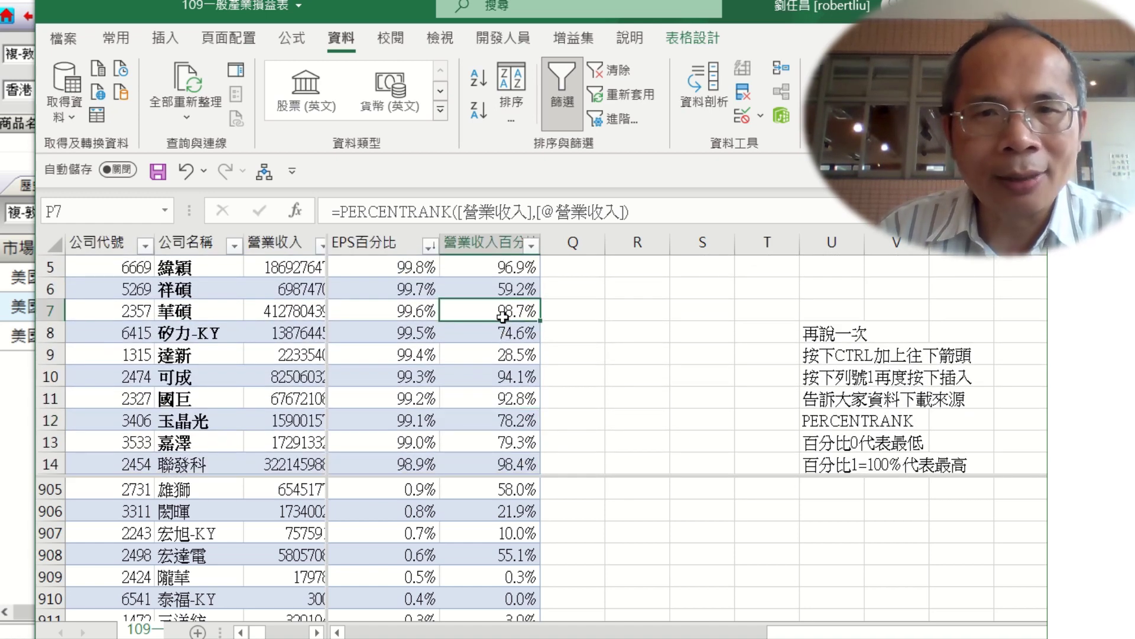
Step: Check the table's sort criteria without changing them, and compare EPS百分比 with 營業收入百分比 in the first rows
{"action": "left_click", "coordinate": [502, 113]}
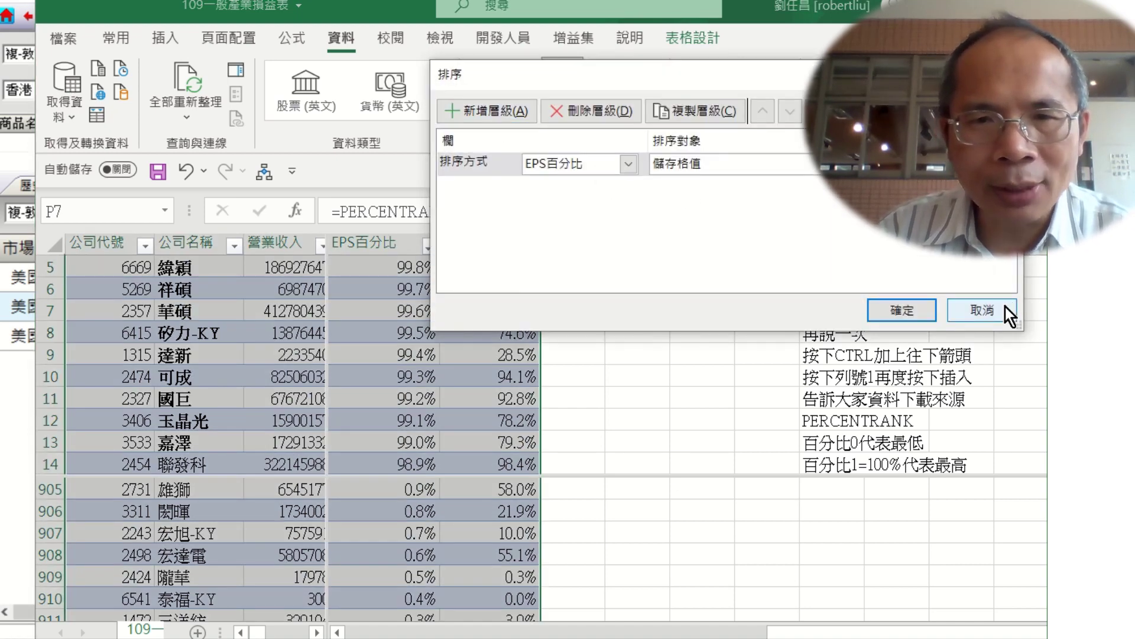
{"action": "left_click", "coordinate": [987, 307]}
{"action": "key", "text": "Down"}
{"action": "key", "text": "Down"}
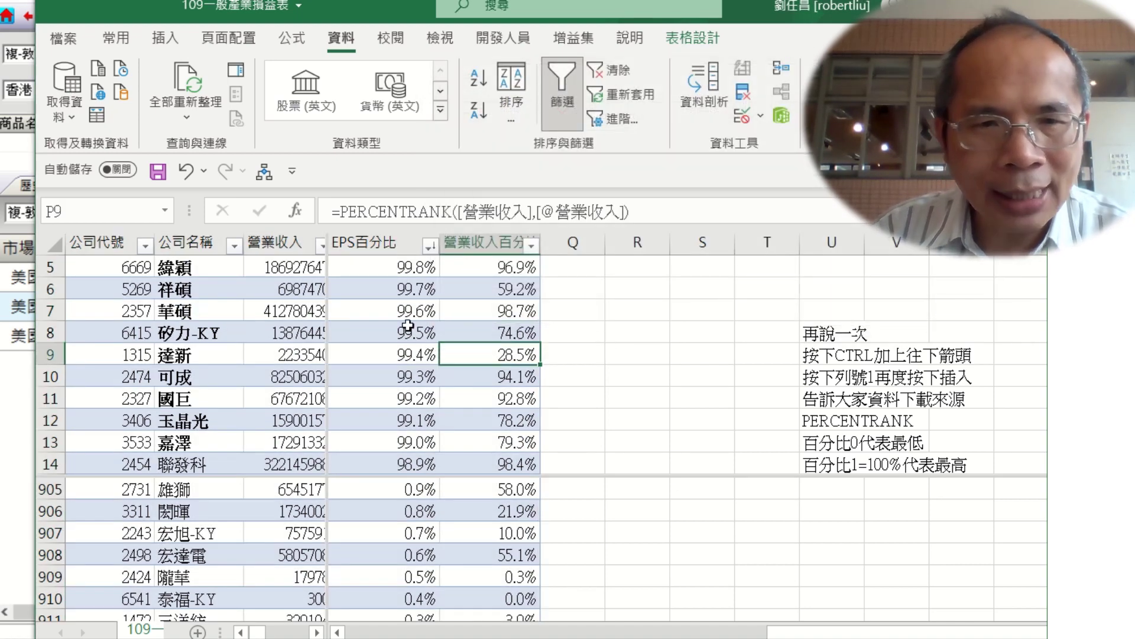
{"action": "scroll", "coordinate": [408, 325], "scroll_direction": "up", "scroll_amount": 2}
{"action": "left_click", "coordinate": [408, 327]}
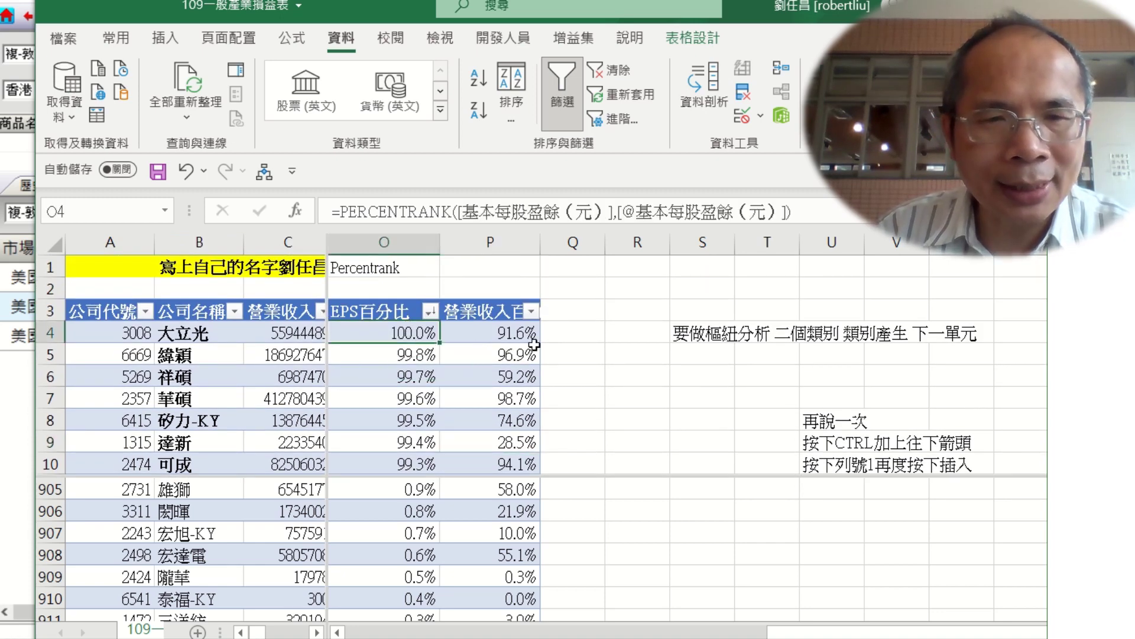
Step: Make the ten highest EPS百分比 values bold, in cells O4 through O13
{"action": "key", "text": "shift+Down"}
{"action": "key", "text": "shift+Down"}
{"action": "key", "text": "shift+Down"}
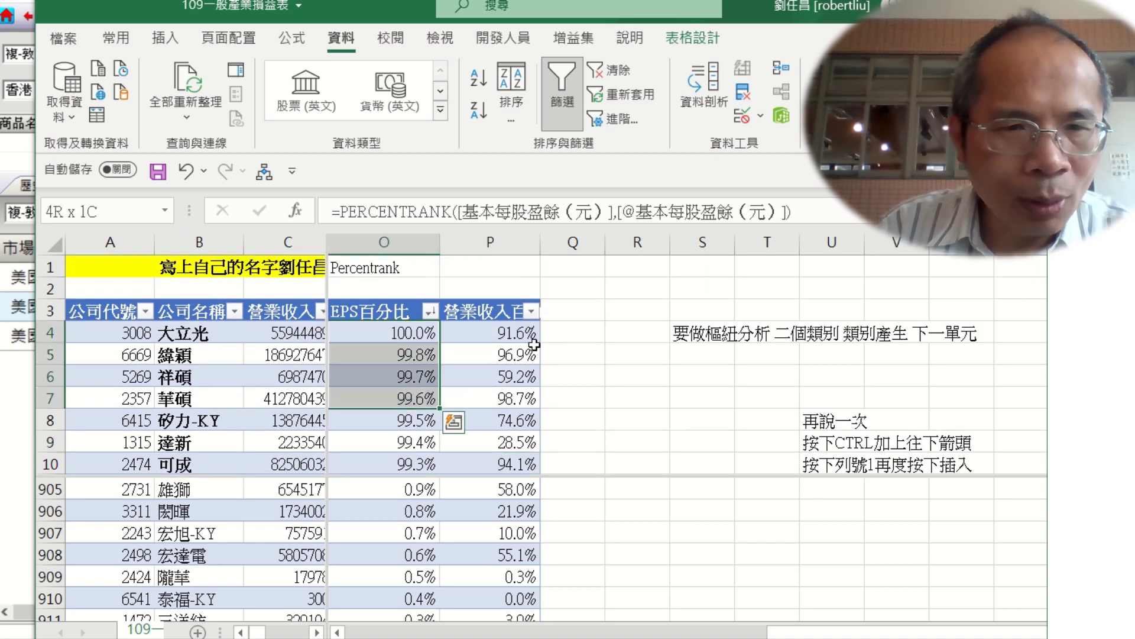
{"action": "key", "text": "shift+Down"}
{"action": "key", "text": "shift+Down"}
{"action": "key", "text": "shift+Down"}
{"action": "key", "text": "shift+Down"}
{"action": "key", "text": "shift+Down"}
{"action": "key", "text": "shift+Down"}
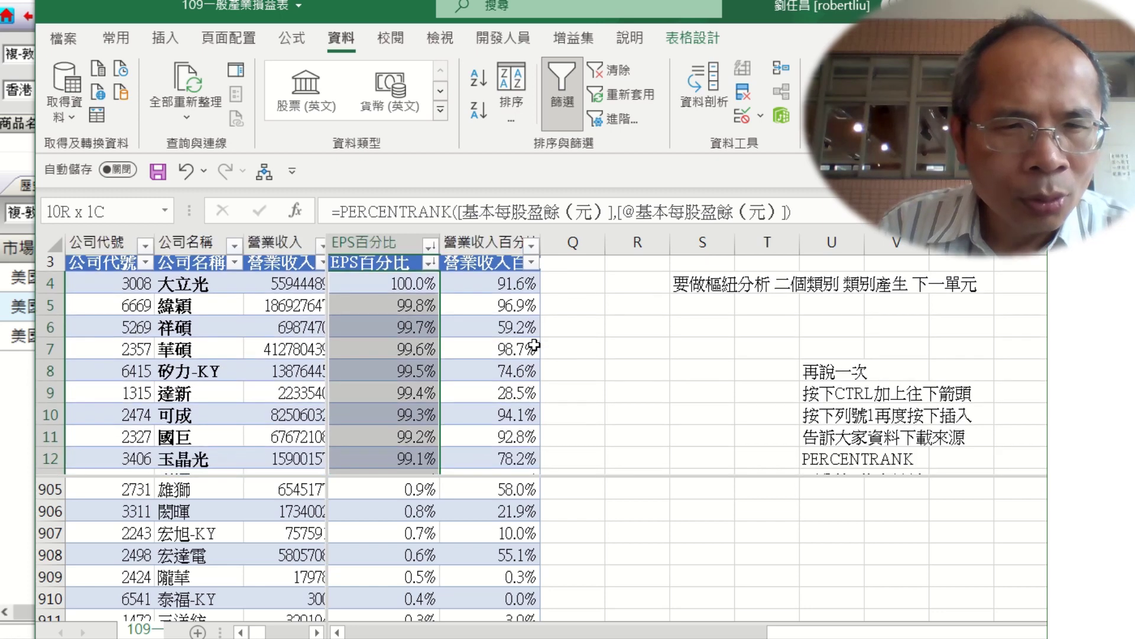
{"action": "key", "text": "ctrl+b"}
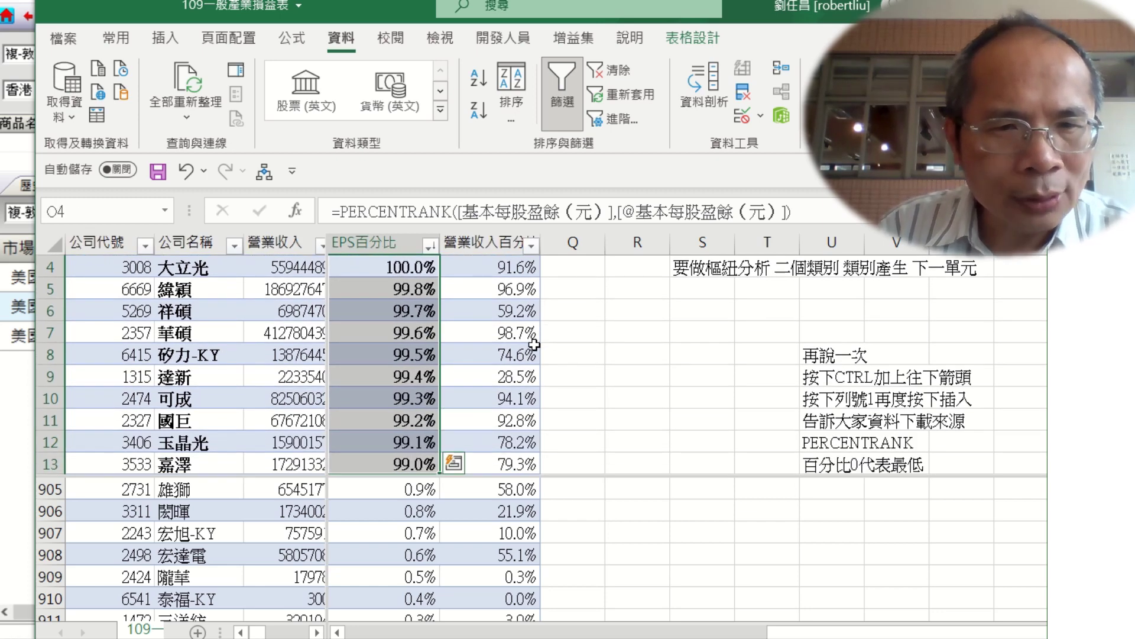
Step: Examine the EPS百分比 values of the top ten companies down to row 13, beside their 營業收入百分比
{"action": "key", "text": "Up"}
{"action": "key", "text": "Down"}
{"action": "key", "text": "Down"}
{"action": "key", "text": "Down"}
{"action": "key", "text": "Down"}
{"action": "key", "text": "Down"}
{"action": "key", "text": "Down"}
{"action": "key", "text": "Down"}
{"action": "key", "text": "Down"}
{"action": "key", "text": "Down"}
{"action": "key", "text": "Down"}
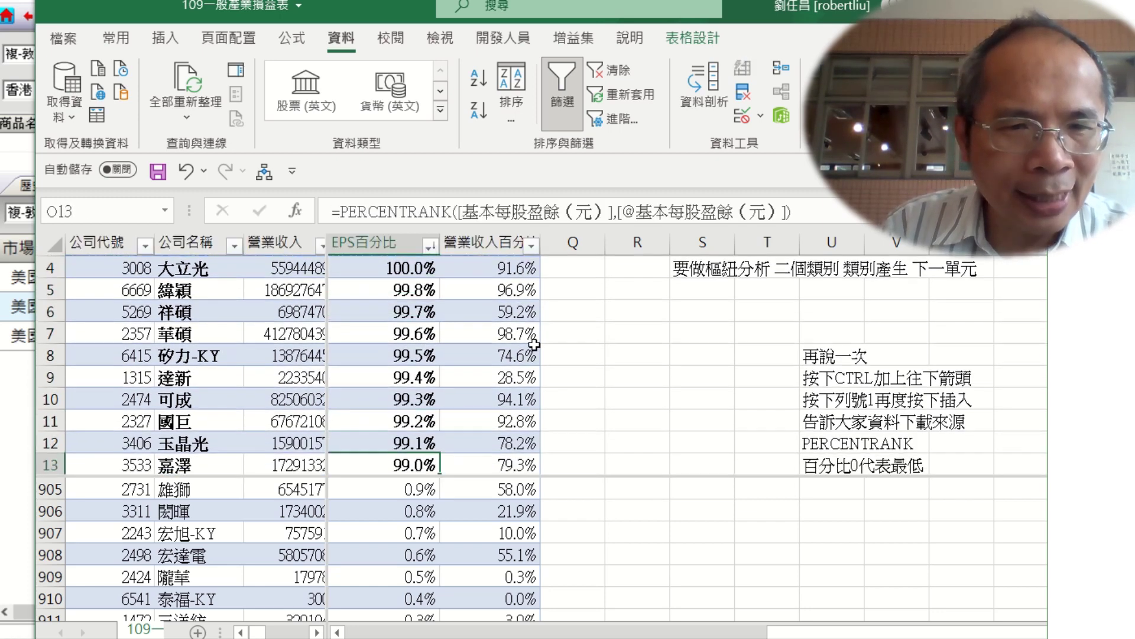
{"action": "key", "text": "Down"}
{"action": "key", "text": "Up"}
{"action": "key", "text": "Right"}
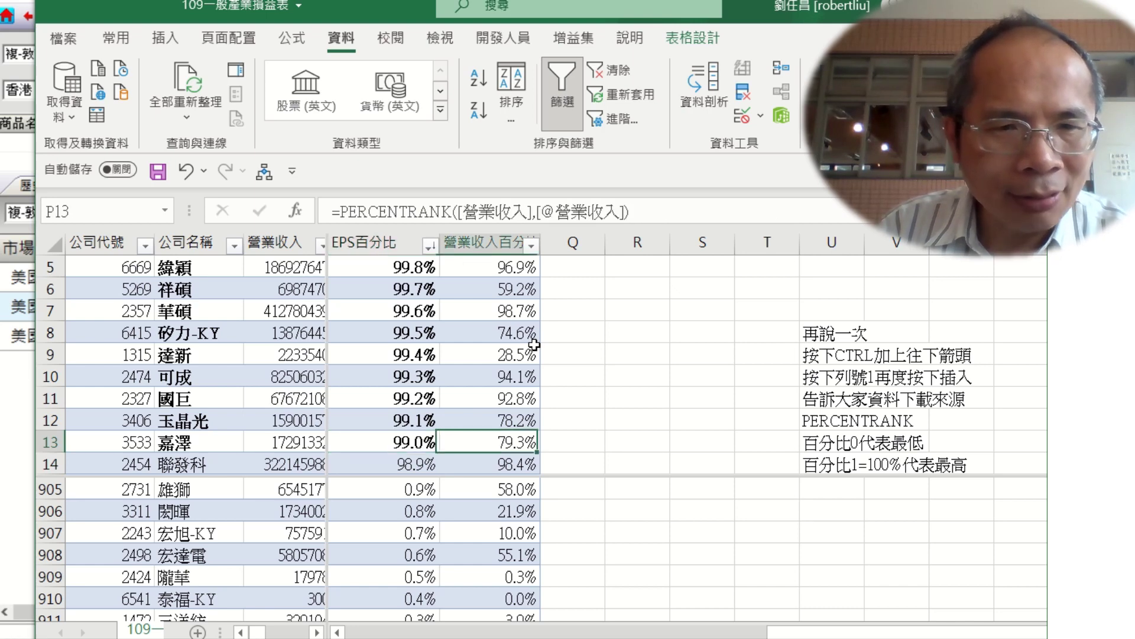
{"action": "key", "text": "Left"}
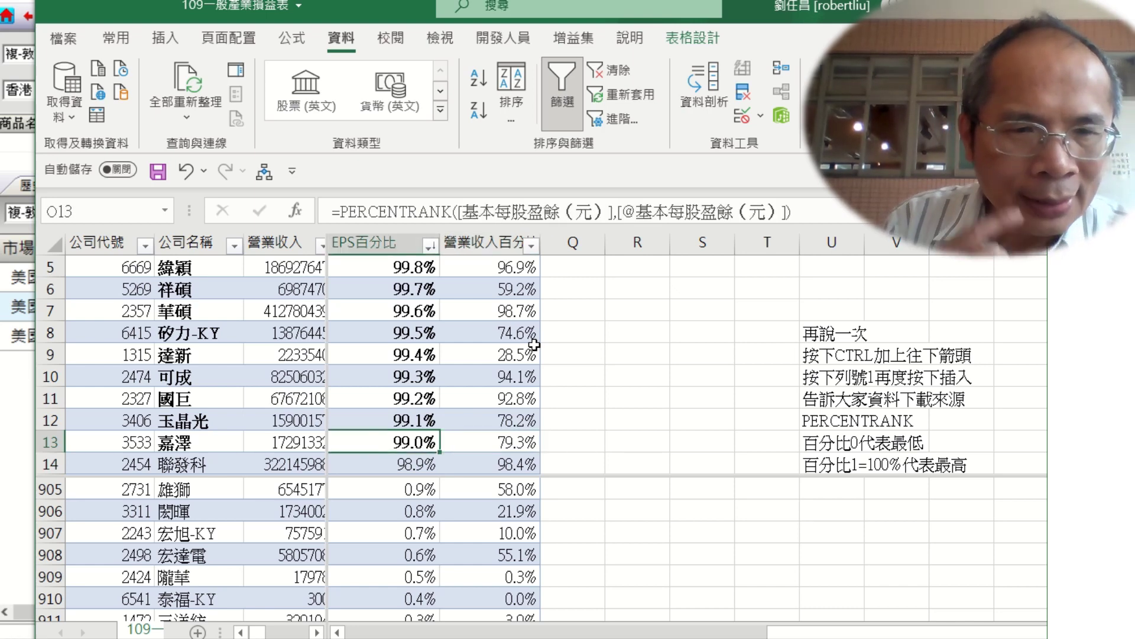
{"action": "key", "text": "Down"}
{"action": "key", "text": "Up"}
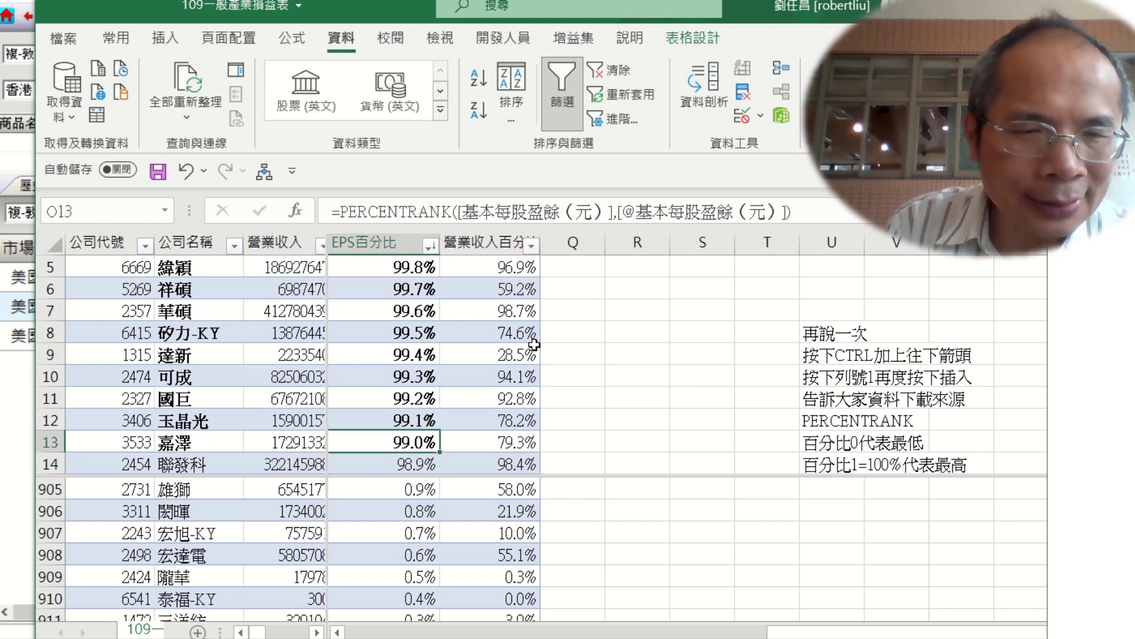
Step: Add the note 最賺錢的十家公司 in cell R13, beside the last of the top ten companies
{"action": "key", "text": "Right"}
{"action": "key", "text": "Right"}
{"action": "key", "text": "Right"}
{"action": "type", "text": "最ㄓㄨ"}
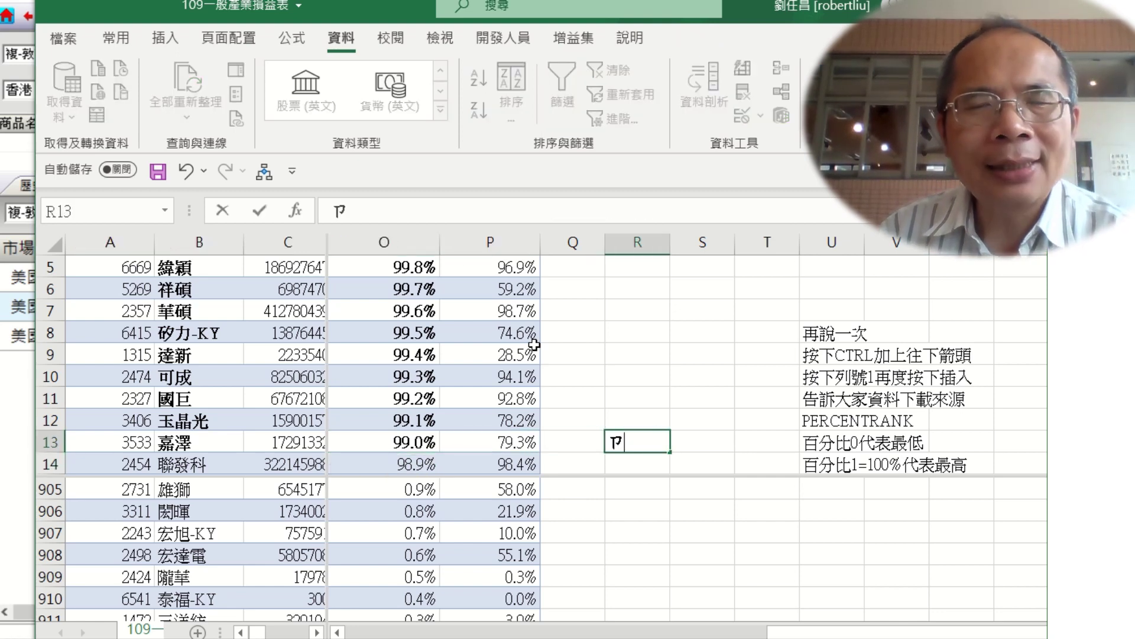
{"action": "type", "text": "賺錢的"}
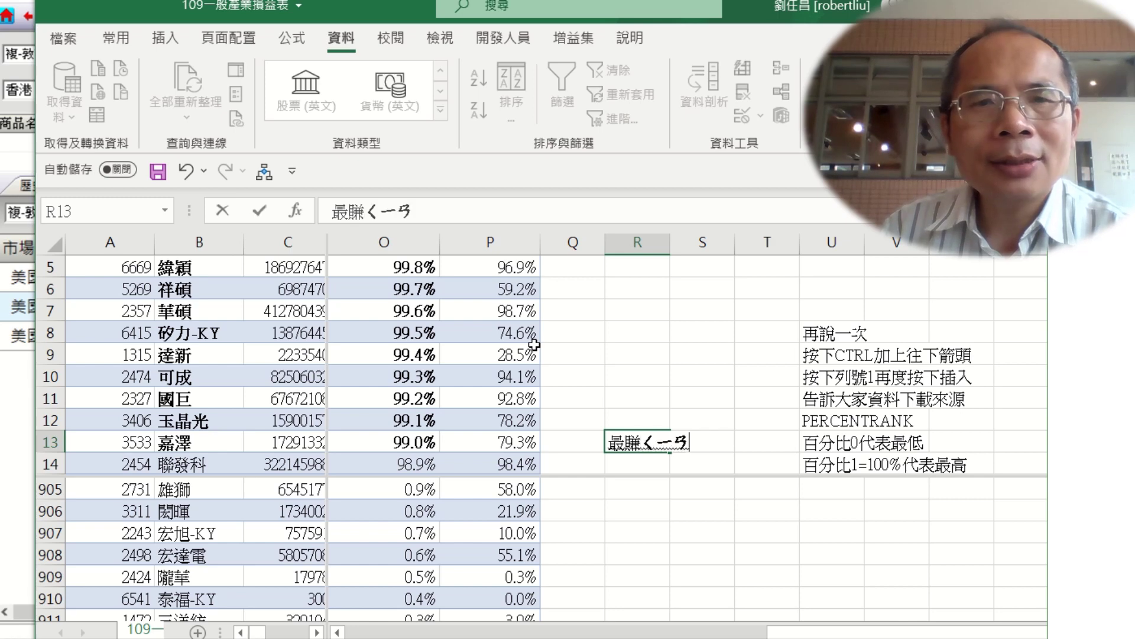
{"action": "type", "text": "十家公司"}
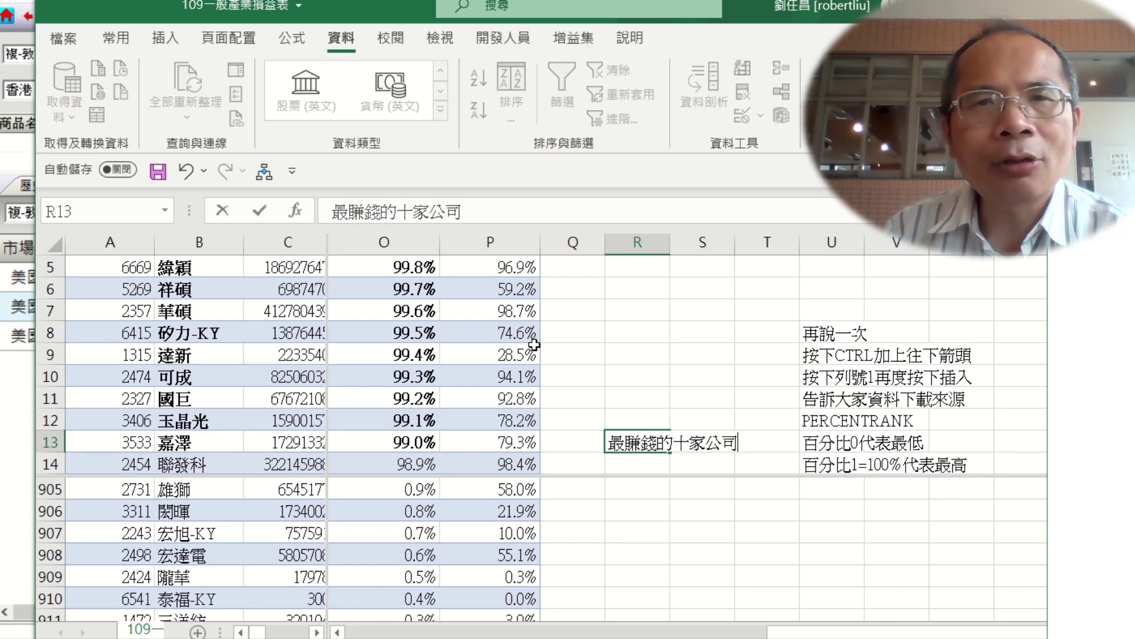
{"action": "key", "text": "Return"}
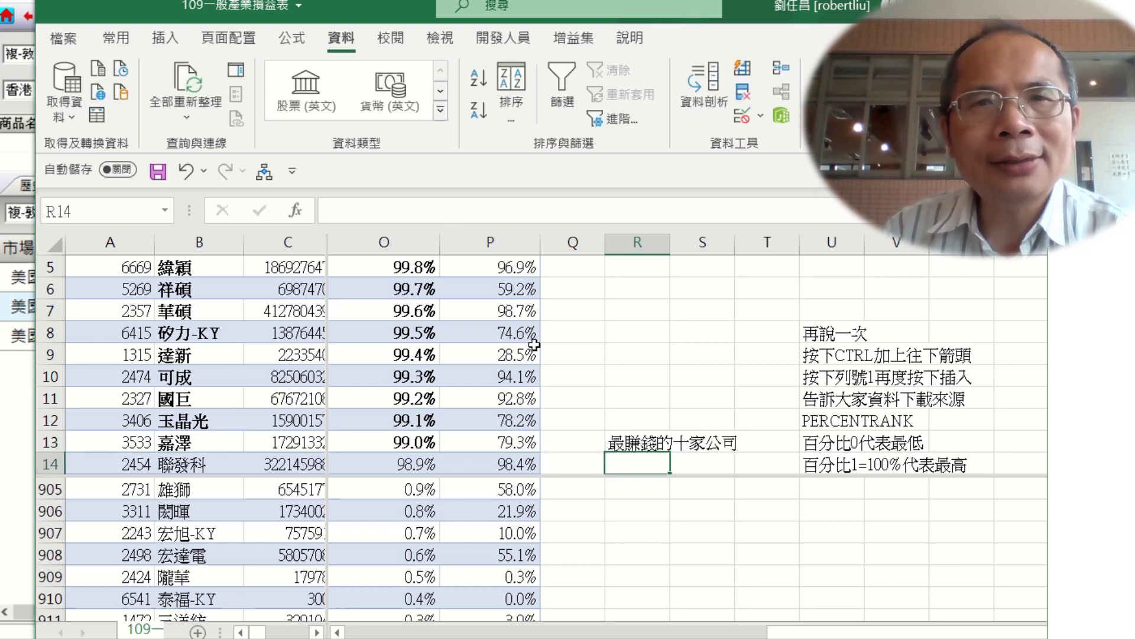
Step: Extend the Percentrank note in cell O1 to read Percentrank(要比較的範圍, 拿來比較的數據)
{"action": "scroll", "coordinate": [534, 344], "scroll_direction": "up", "scroll_amount": 3}
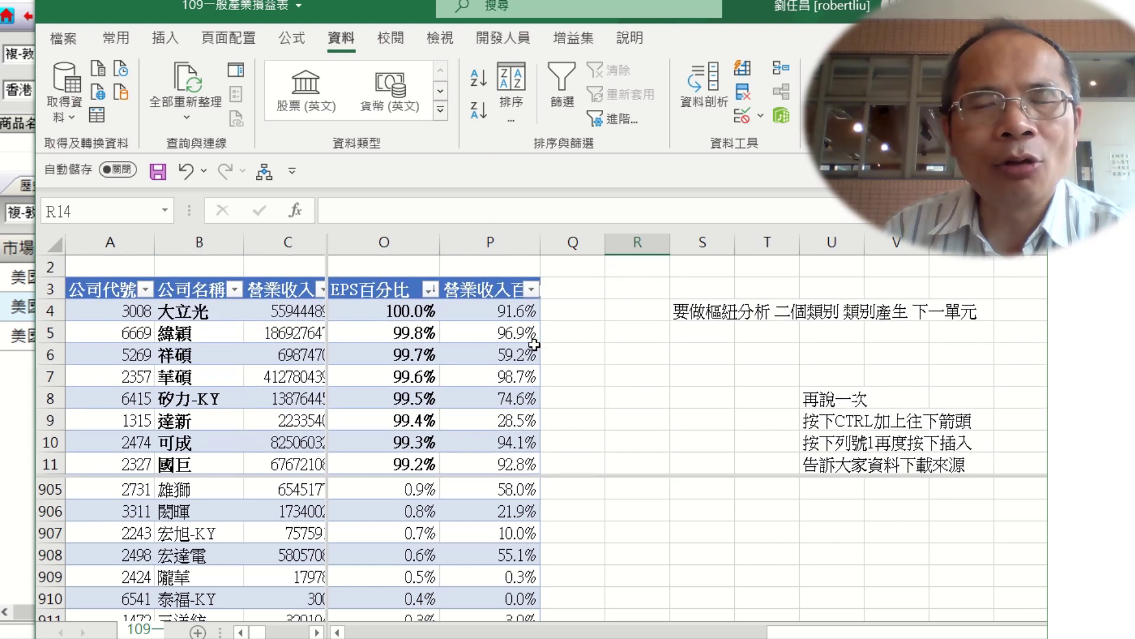
{"action": "left_click", "coordinate": [384, 275]}
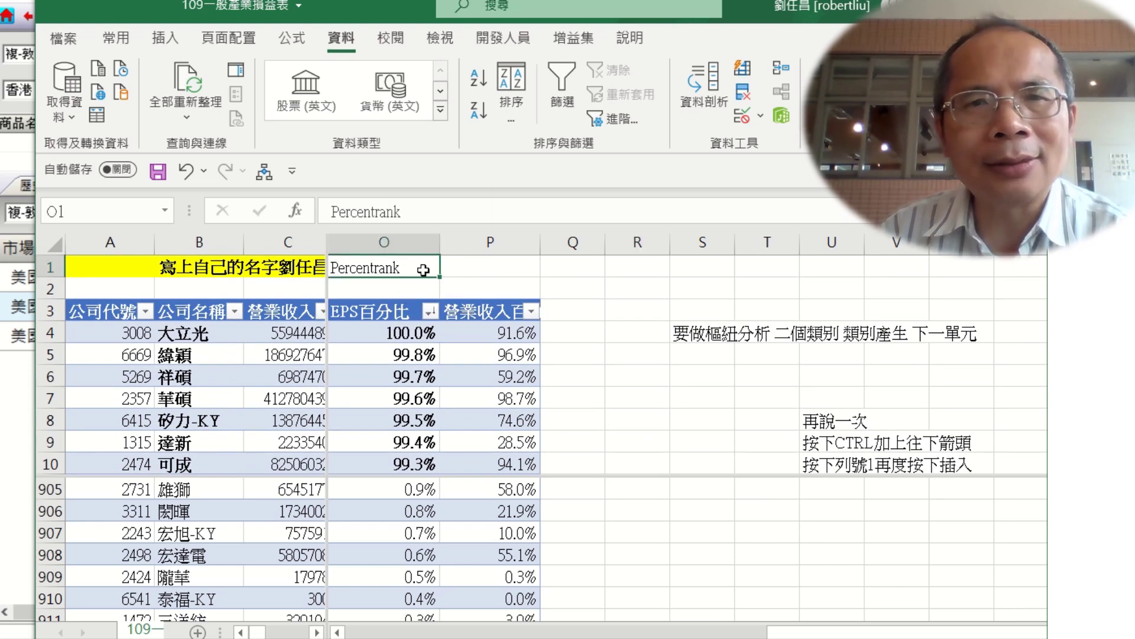
{"action": "left_click", "coordinate": [331, 212]}
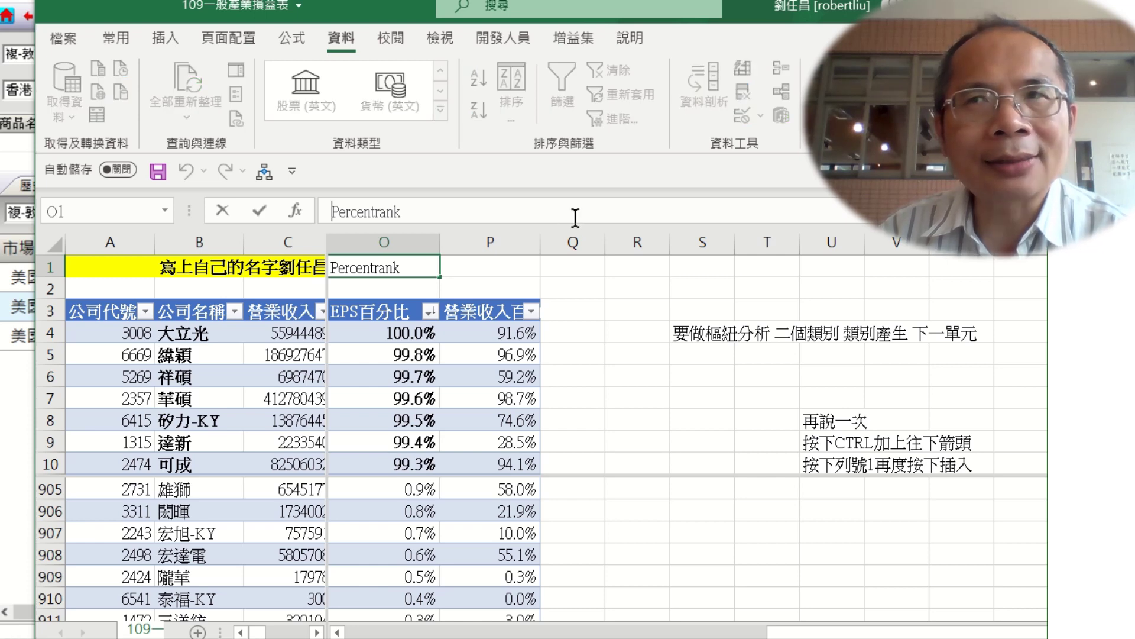
{"action": "type", "text": "("}
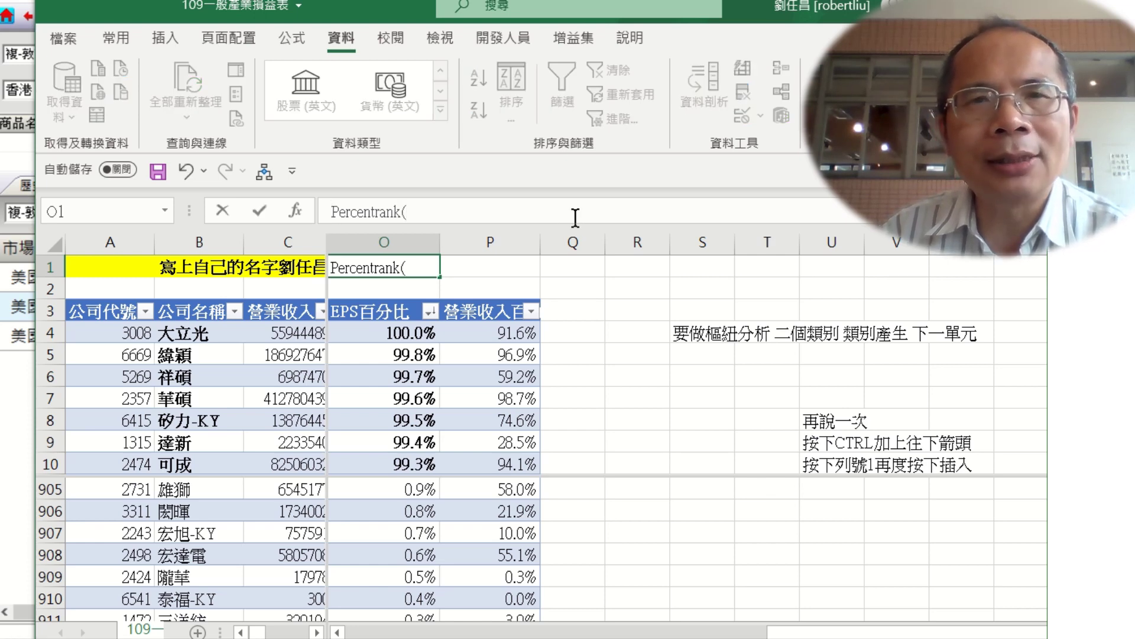
{"action": "type", "text": "要比ㄐㄧ"}
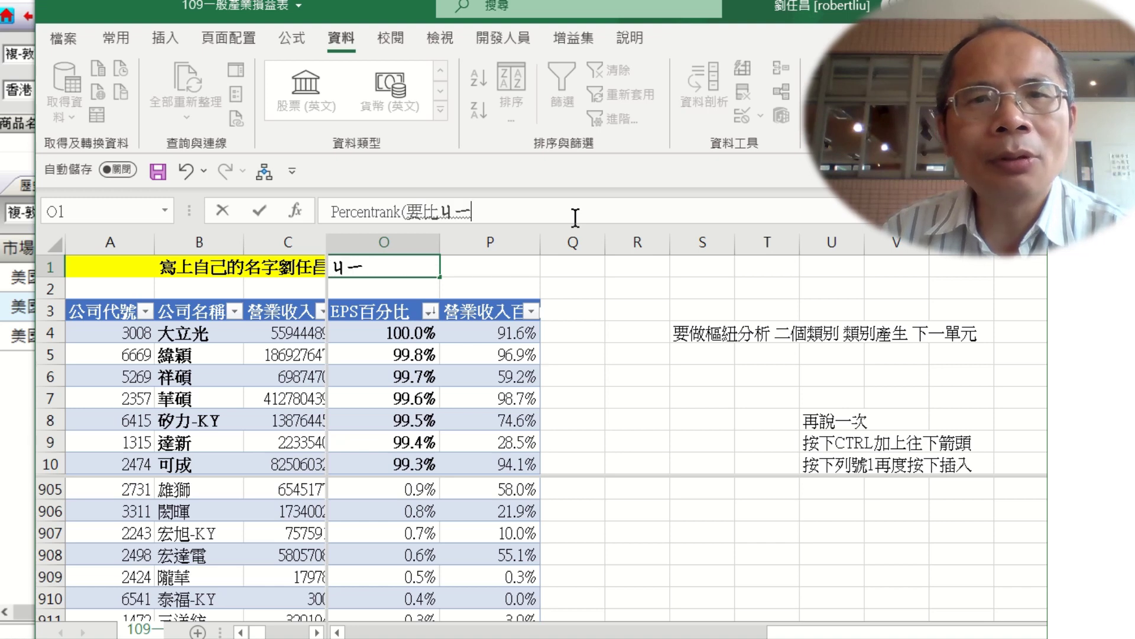
{"action": "type", "text": "較的範圍,"}
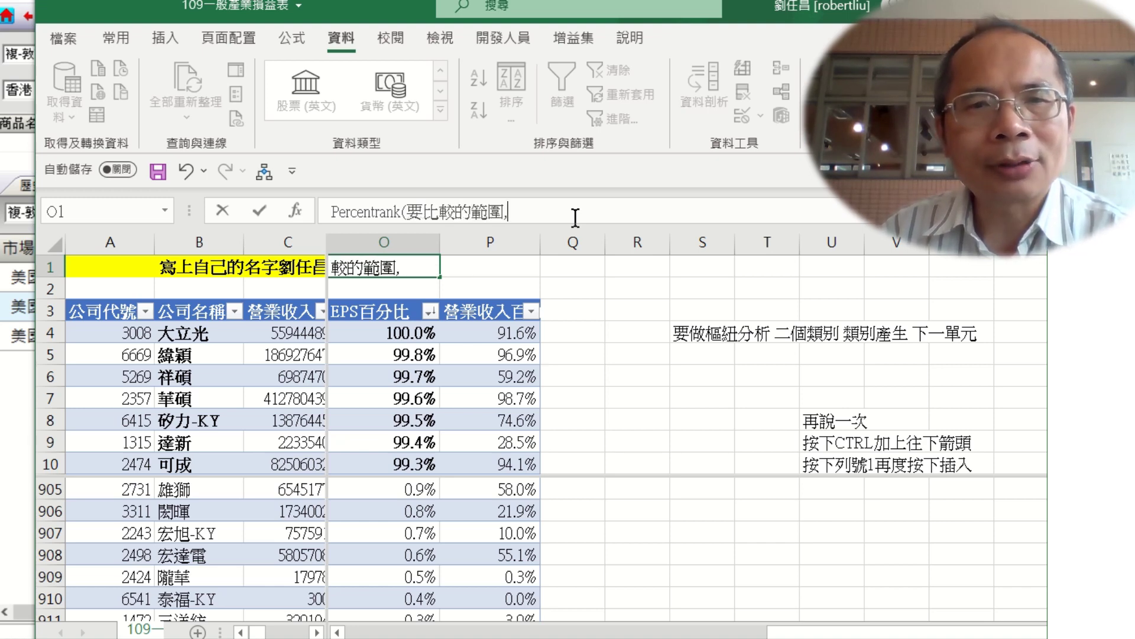
{"action": "type", "text": "，拿來比"}
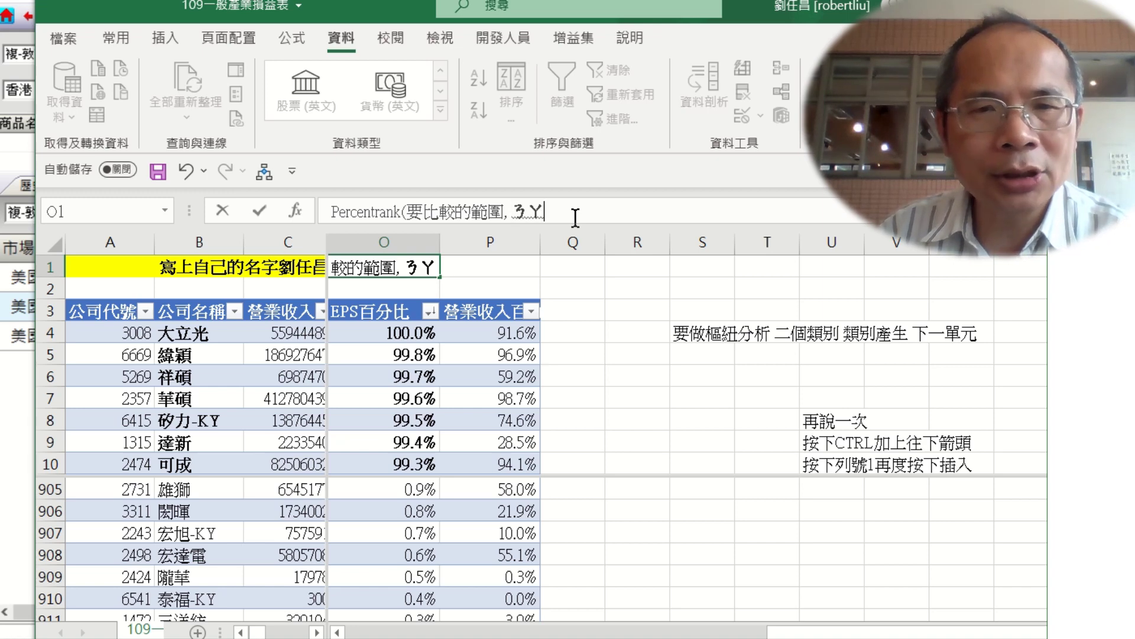
{"action": "type", "text": "較的"}
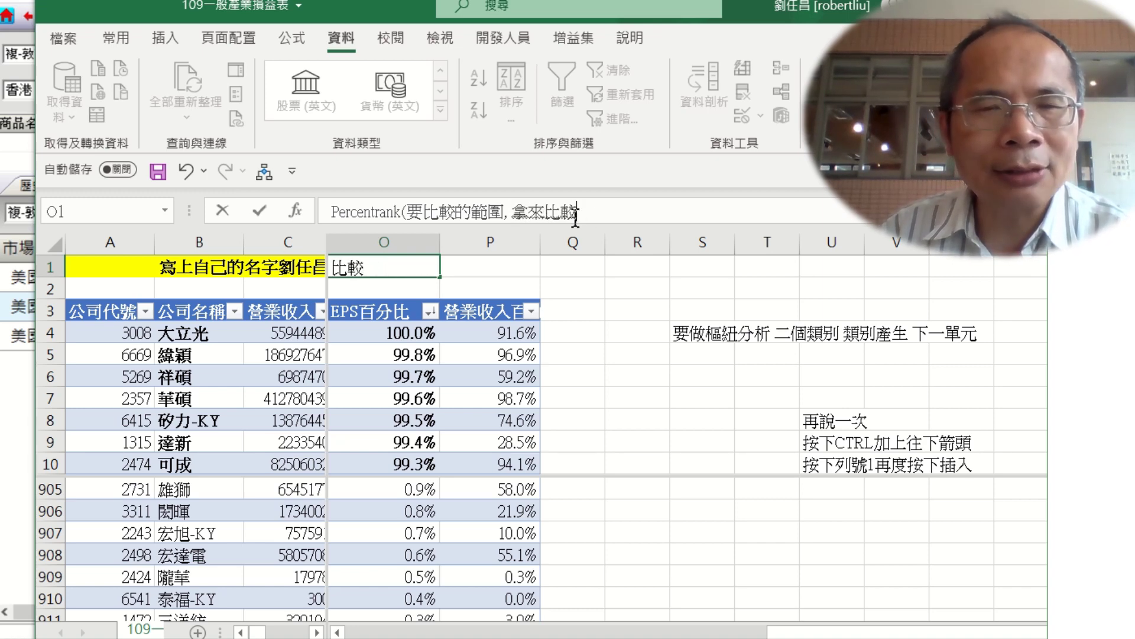
{"action": "type", "text": "數據"}
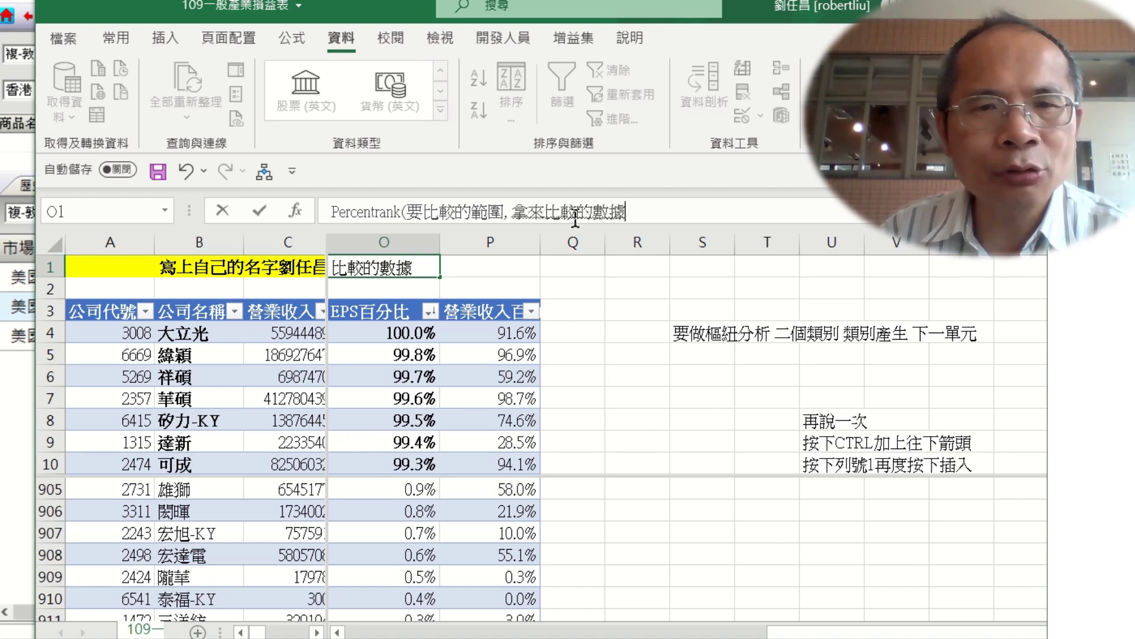
{"action": "key", "text": "Return"}
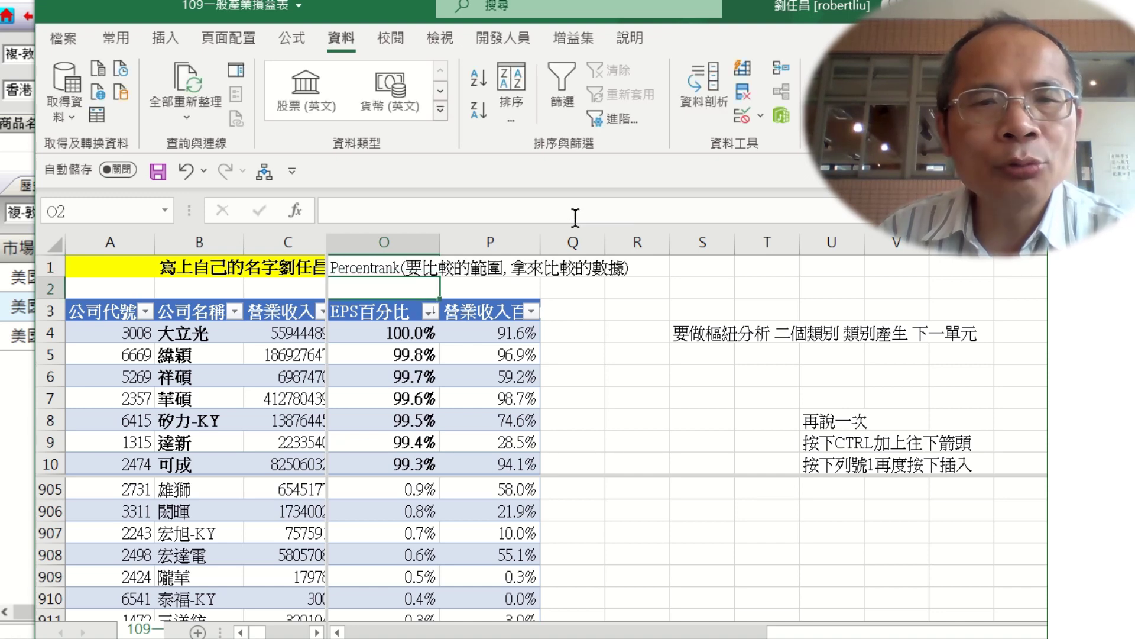
Step: Turn the PERCENTRANK formula in O4 into text with a leading apostrophe and copy it to O2 as a note
{"action": "key", "text": "Down"}
{"action": "key", "text": "Down"}
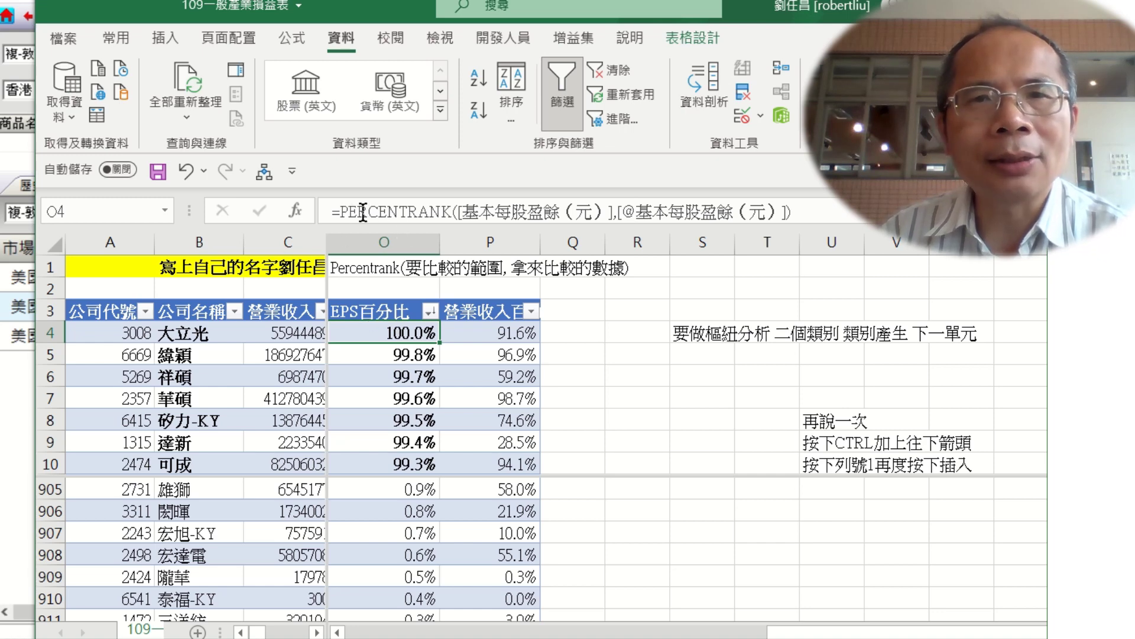
{"action": "left_click", "coordinate": [333, 208]}
{"action": "type", "text": "'"}
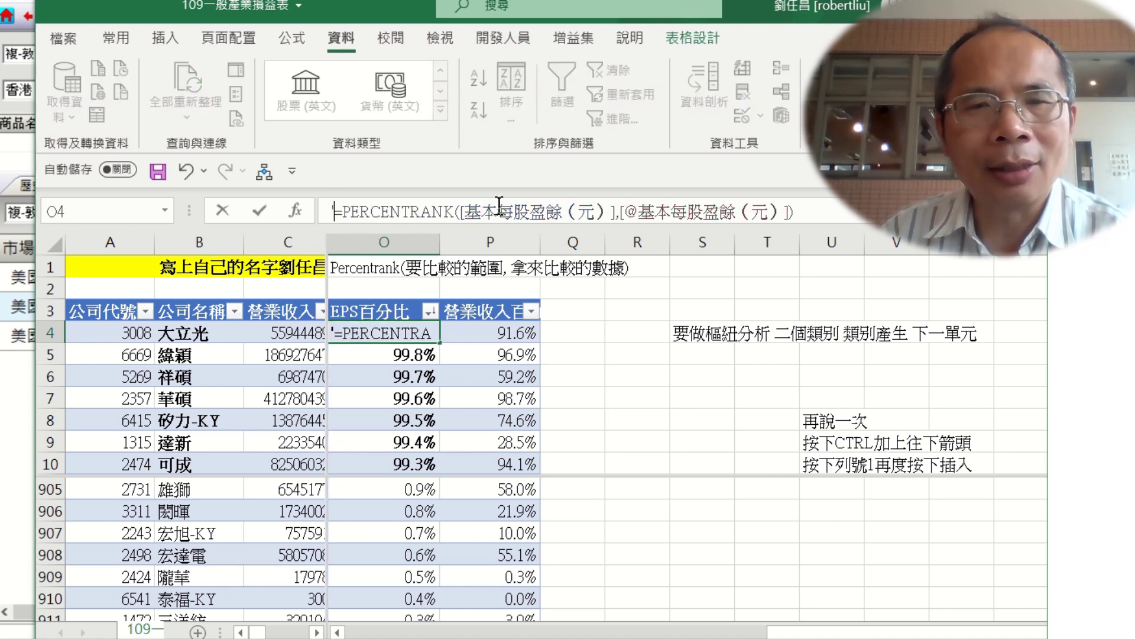
{"action": "key", "text": "ctrl+Return"}
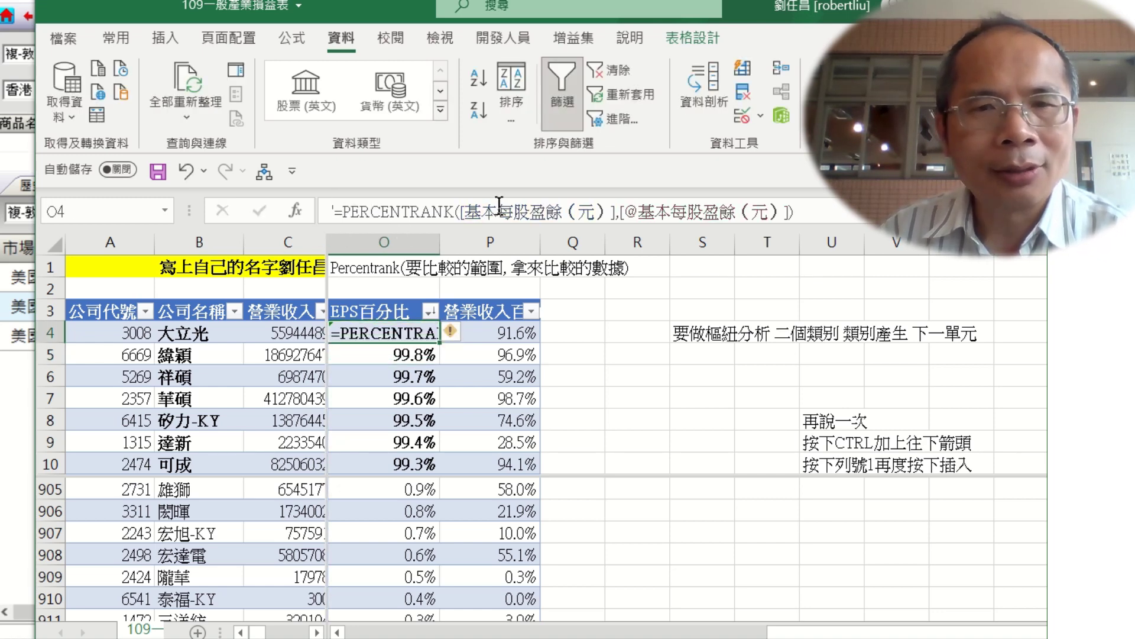
{"action": "key", "text": "ctrl+c"}
{"action": "key", "text": "Up"}
{"action": "key", "text": "Up"}
{"action": "key", "text": "Up"}
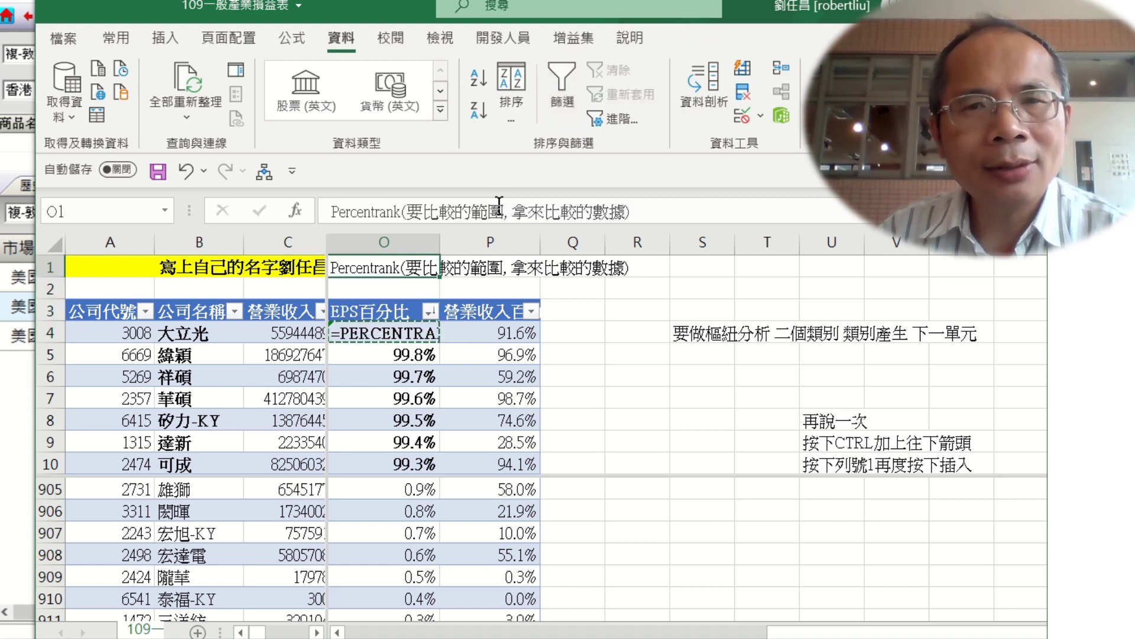
{"action": "key", "text": "Down"}
{"action": "key", "text": "ctrl+v"}
{"action": "key", "text": "Down"}
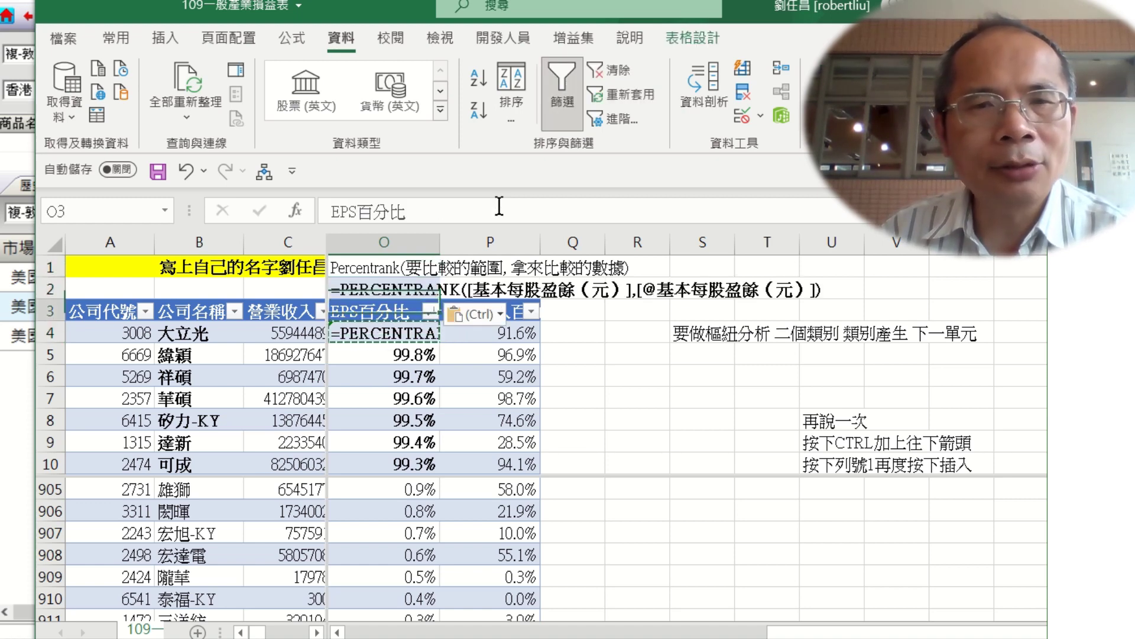
Step: Restore the working PERCENTRANK formula in O4 by removing its leading apostrophe
{"action": "key", "text": "Down"}
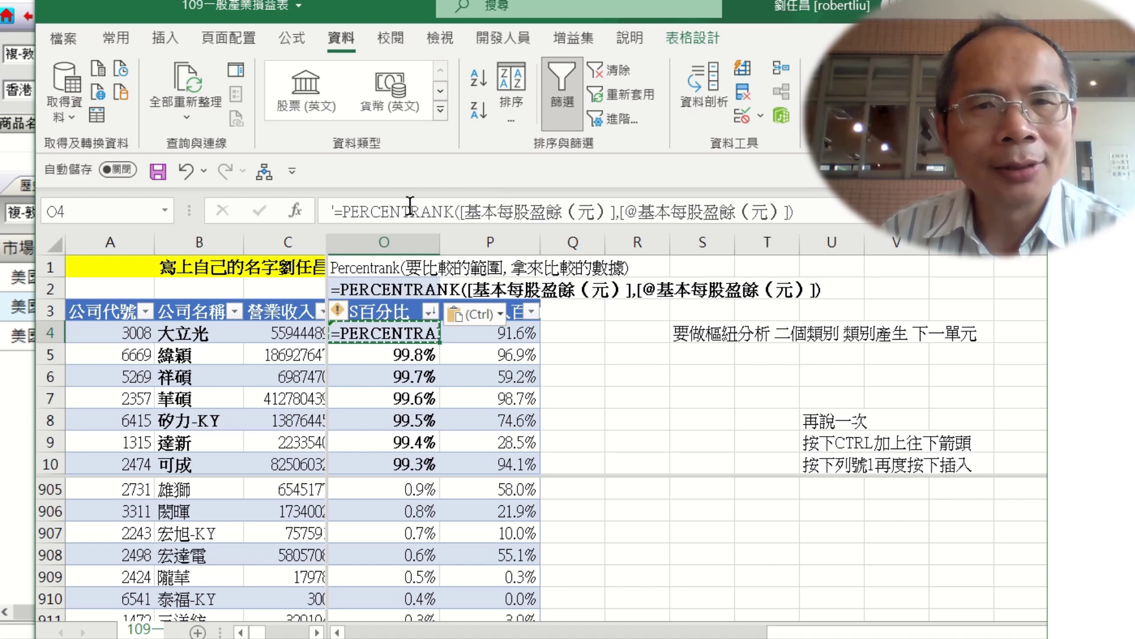
{"action": "left_click", "coordinate": [334, 211]}
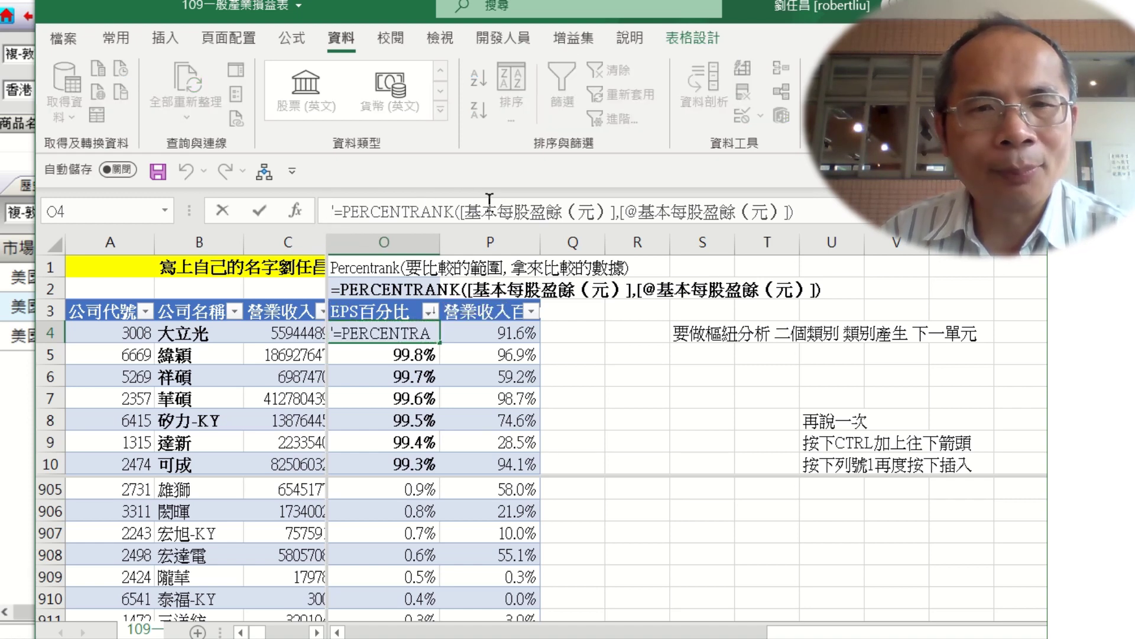
{"action": "key", "text": "Delete"}
{"action": "key", "text": "Return"}
Step: Add the note 預告下一單元 in cell S3, above the 樞紐分析 note
{"action": "key", "text": "Right"}
{"action": "key", "text": "Right"}
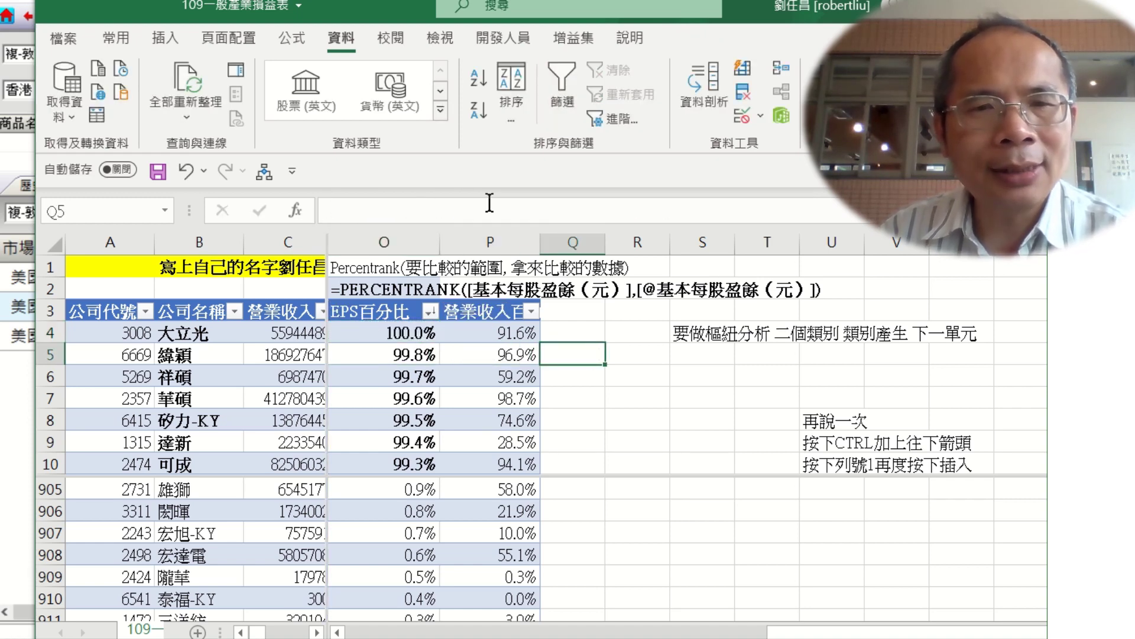
{"action": "key", "text": "Up"}
{"action": "key", "text": "Up"}
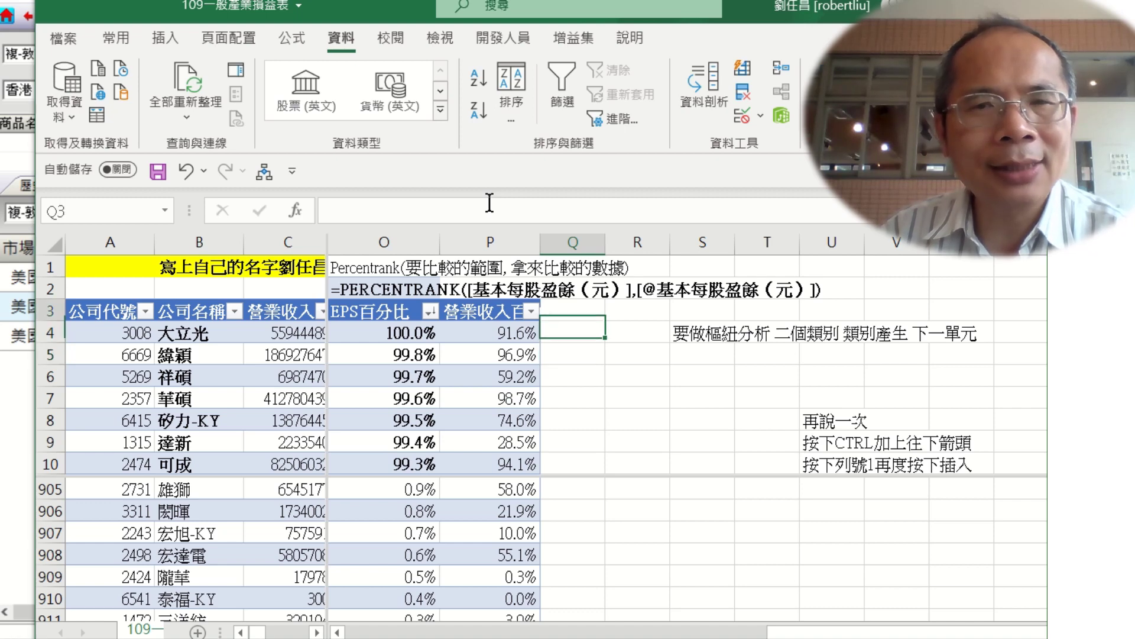
{"action": "key", "text": "Right"}
{"action": "key", "text": "Right"}
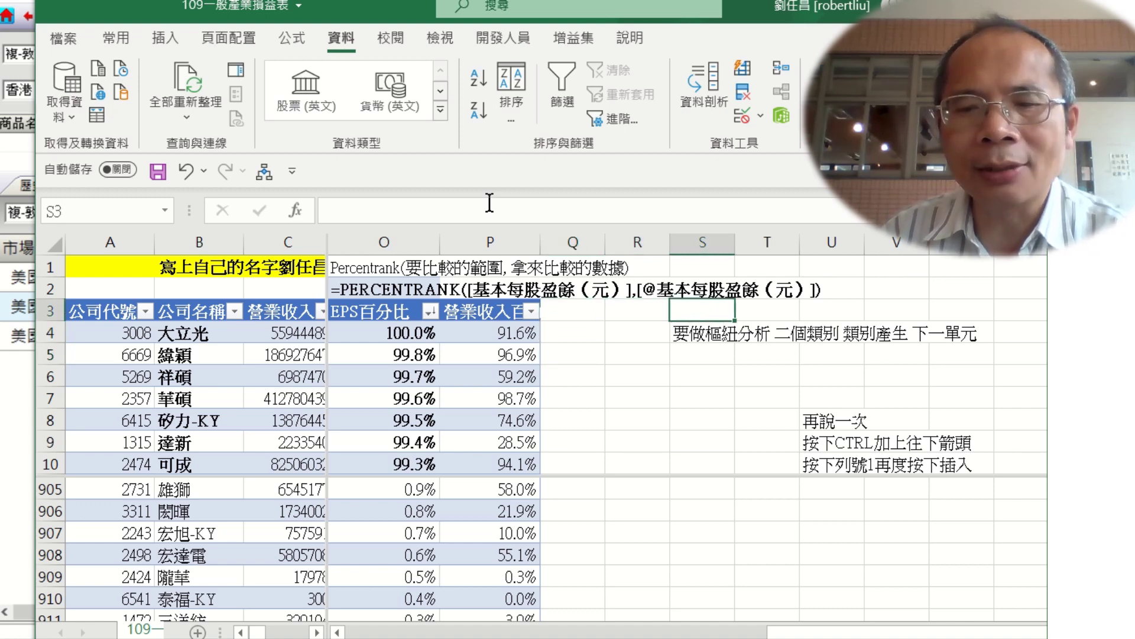
{"action": "type", "text": "預告下一"}
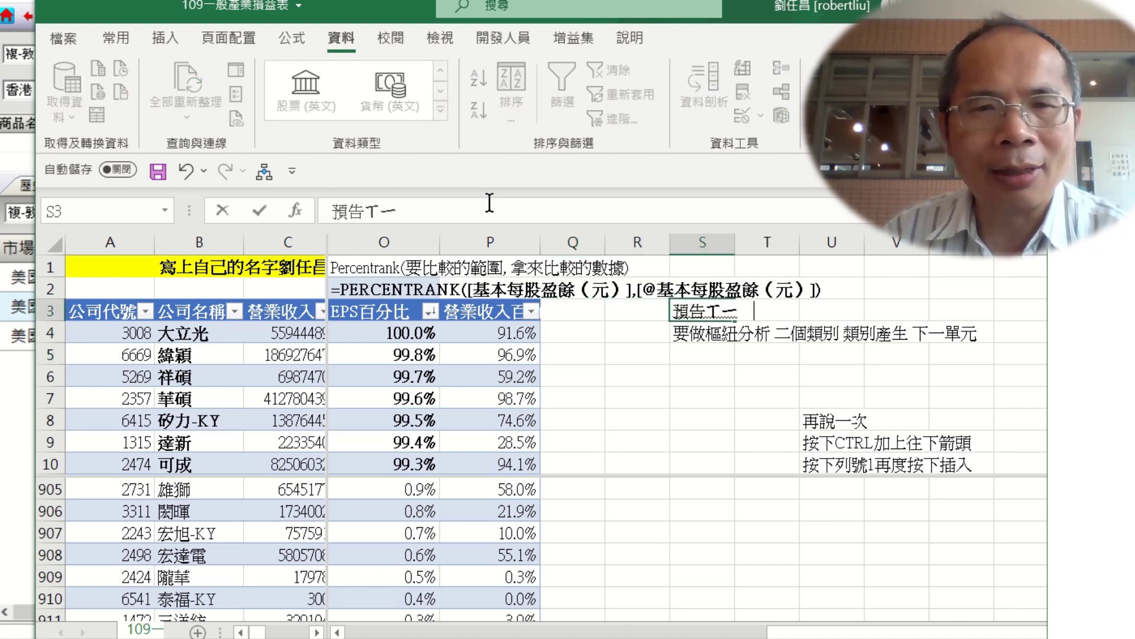
{"action": "type", "text": "單元"}
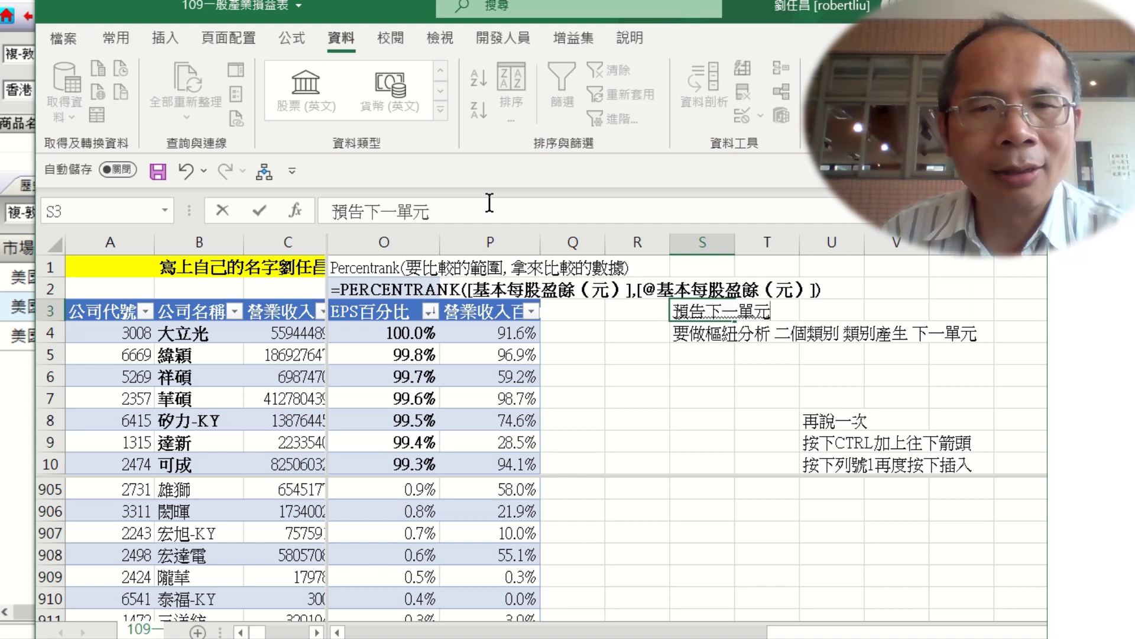
{"action": "key", "text": "Left"}
Step: Add the column header EPS分十組 in cell Q3, directly beside the table's last percentage column
{"action": "key", "text": "Left"}
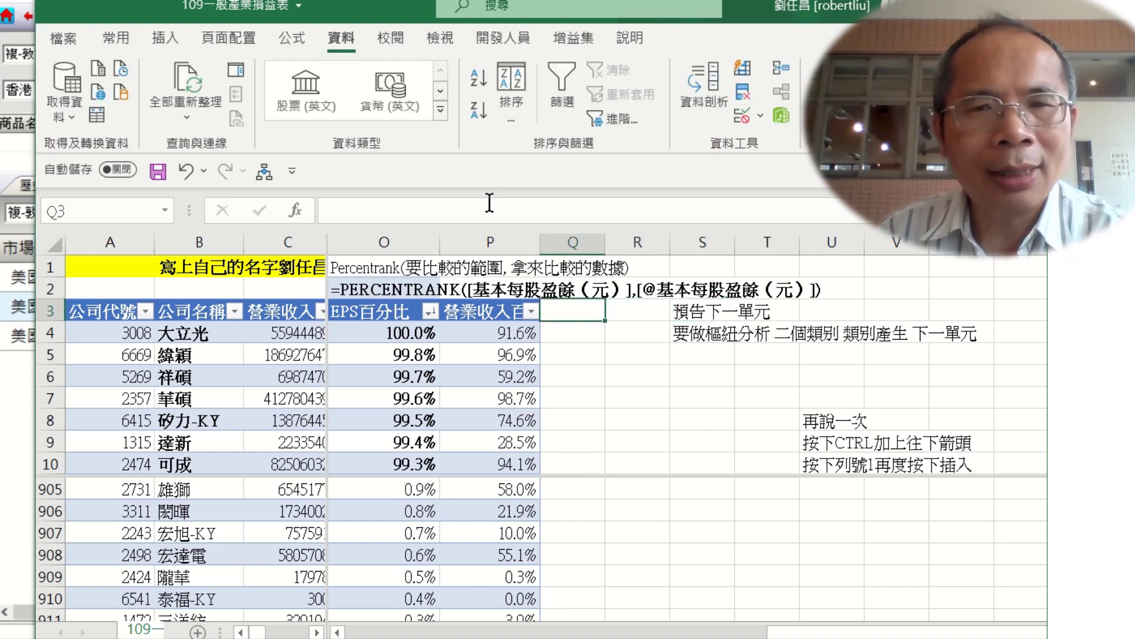
{"action": "type", "text": "EPX"}
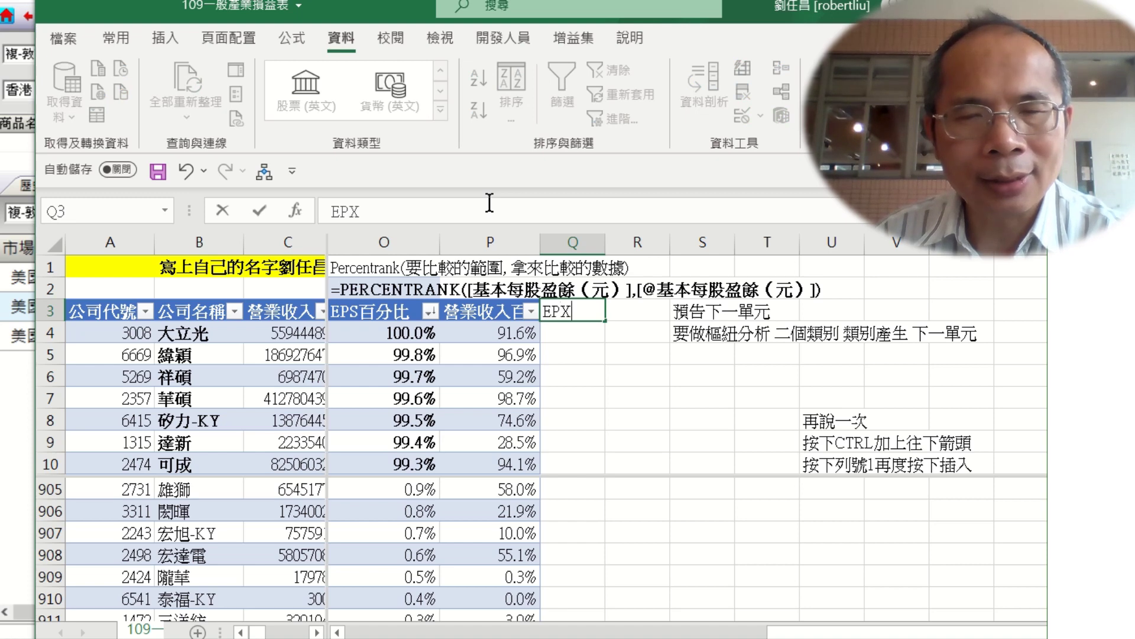
{"action": "key", "text": "BackSpace"}
{"action": "key", "text": "BackSpace"}
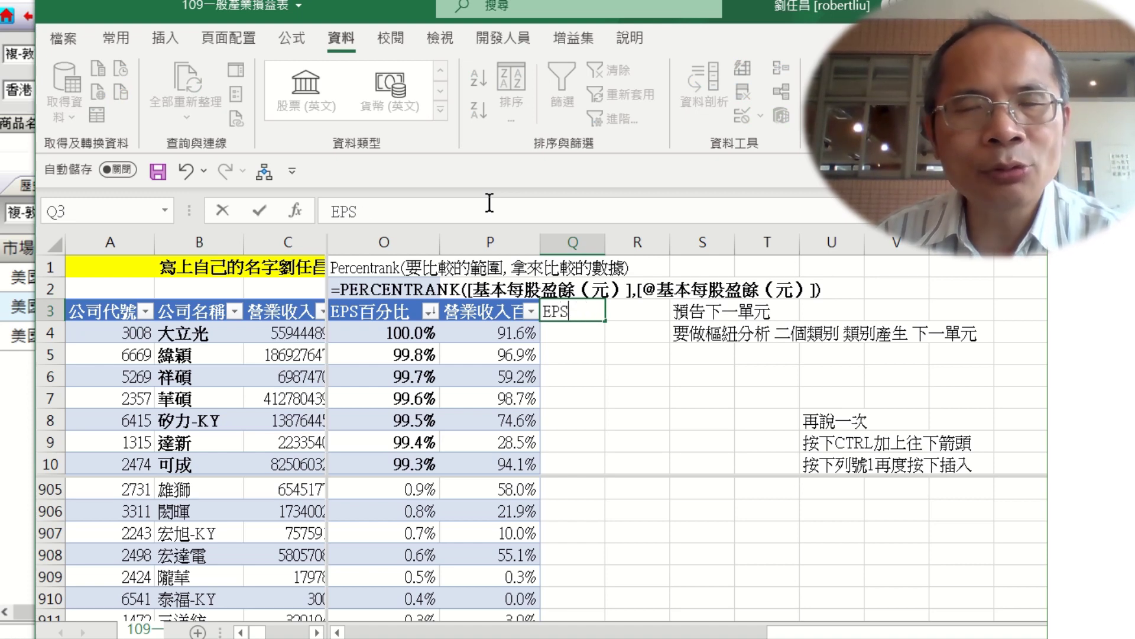
{"action": "type", "text": "S分十五"}
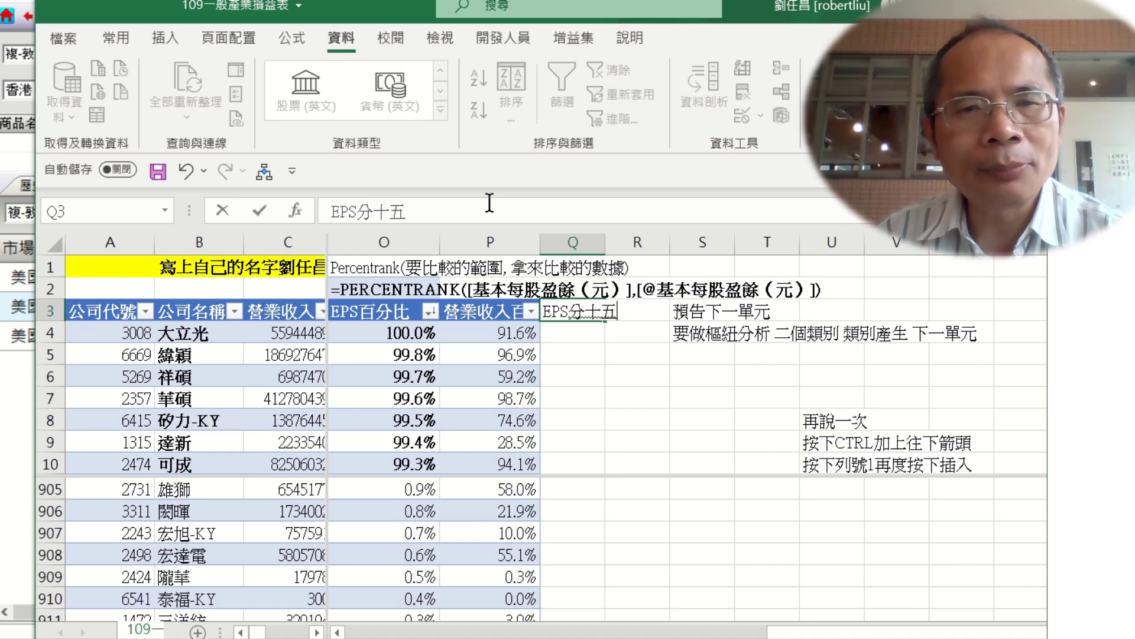
{"action": "key", "text": "BackSpace"}
{"action": "type", "text": "組"}
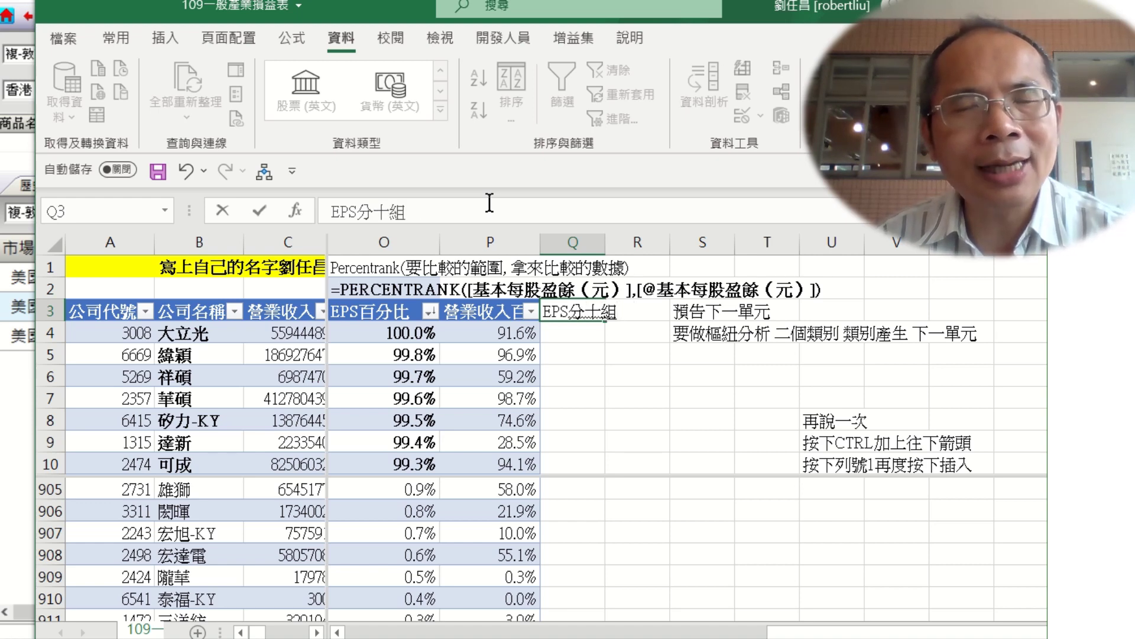
{"action": "key", "text": "Return"}
{"action": "key", "text": "Return"}
Step: Enter the header 營業收入分十組 in cell R3, beside the EPS分十組 header
{"action": "key", "text": "Up"}
{"action": "key", "text": "Right"}
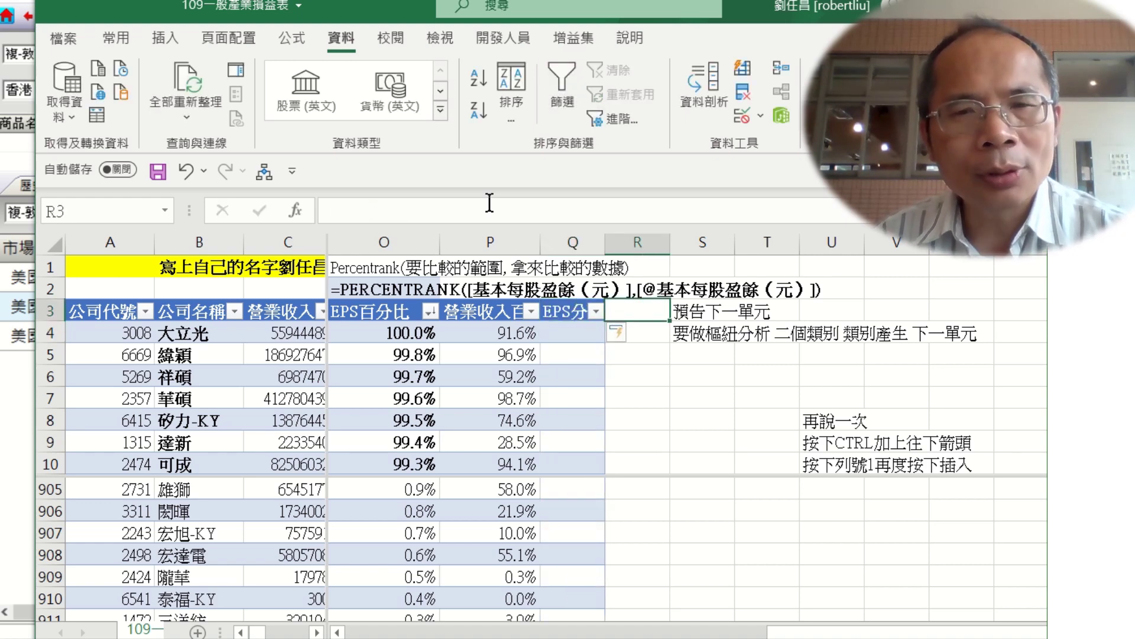
{"action": "type", "text": "營業"}
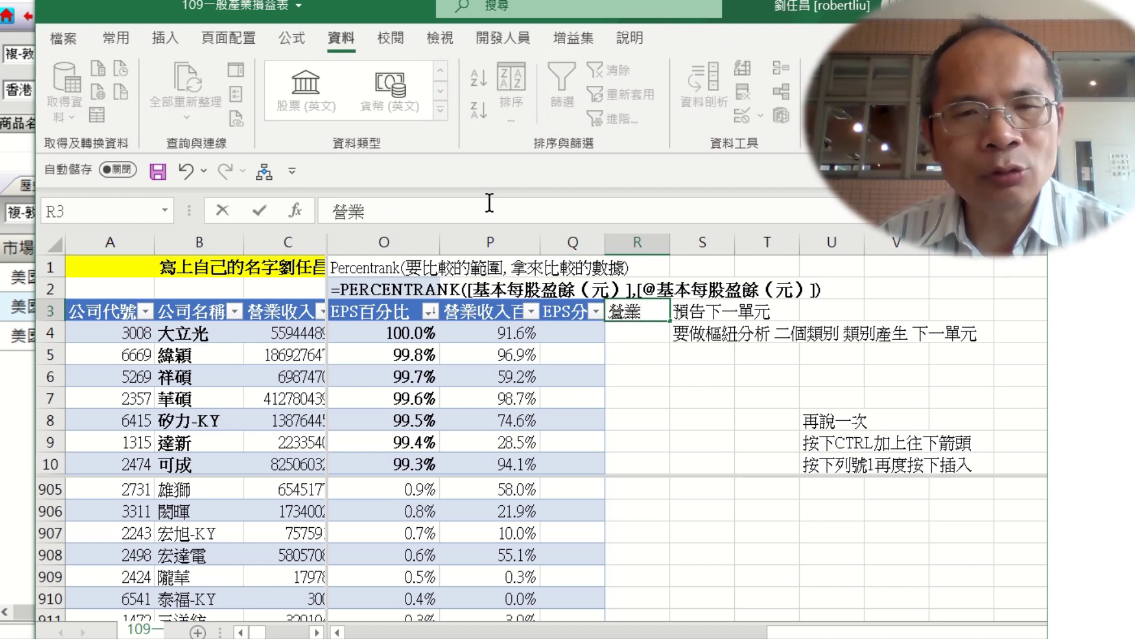
{"action": "type", "text": "收入分"}
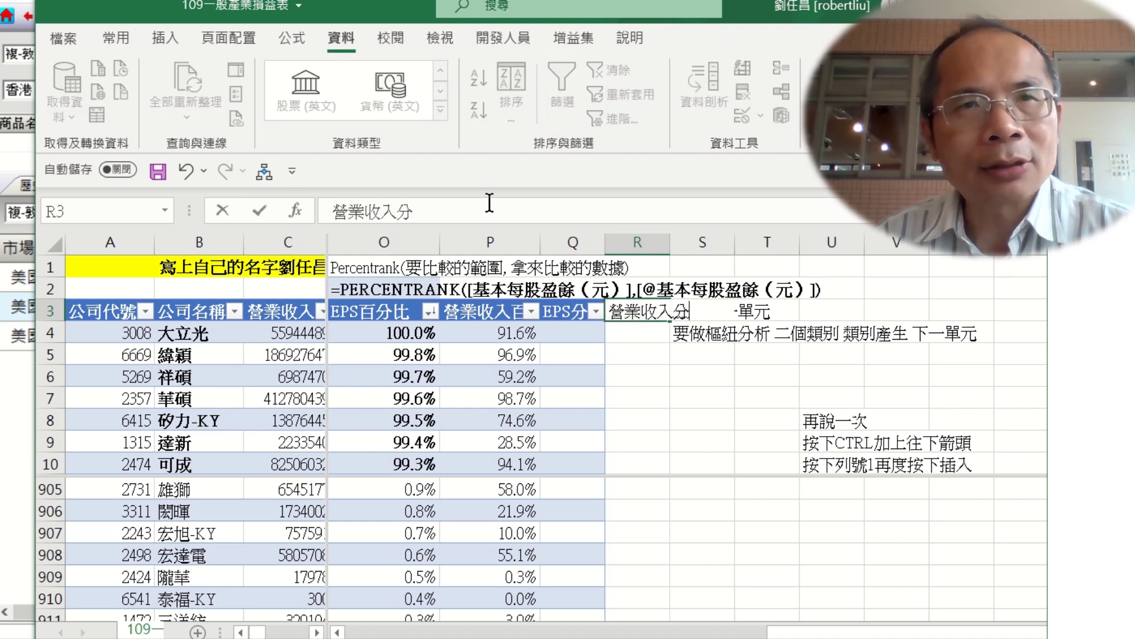
{"action": "type", "text": "十組"}
{"action": "key", "text": "Return"}
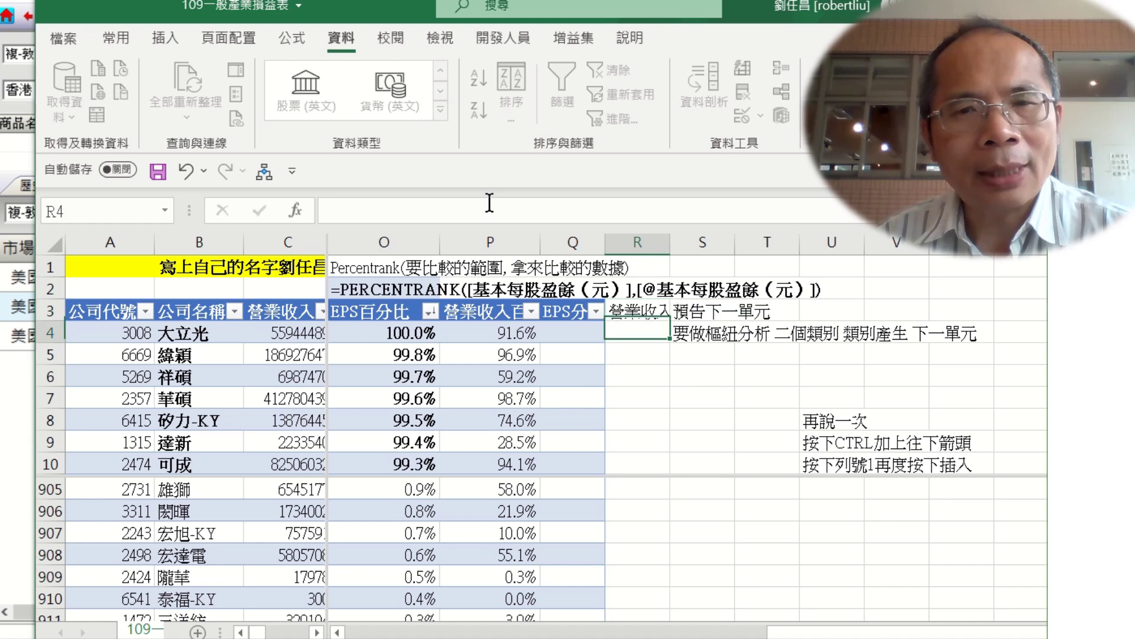
{"action": "key", "text": "Up"}
{"action": "key", "text": "Right"}
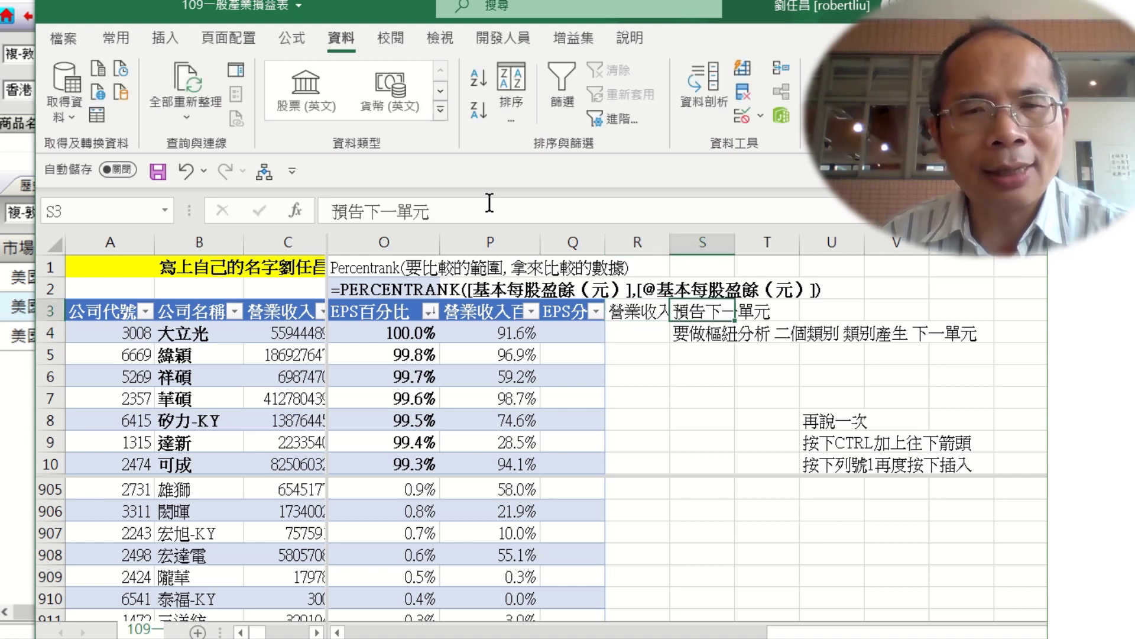
{"action": "key", "text": "Right"}
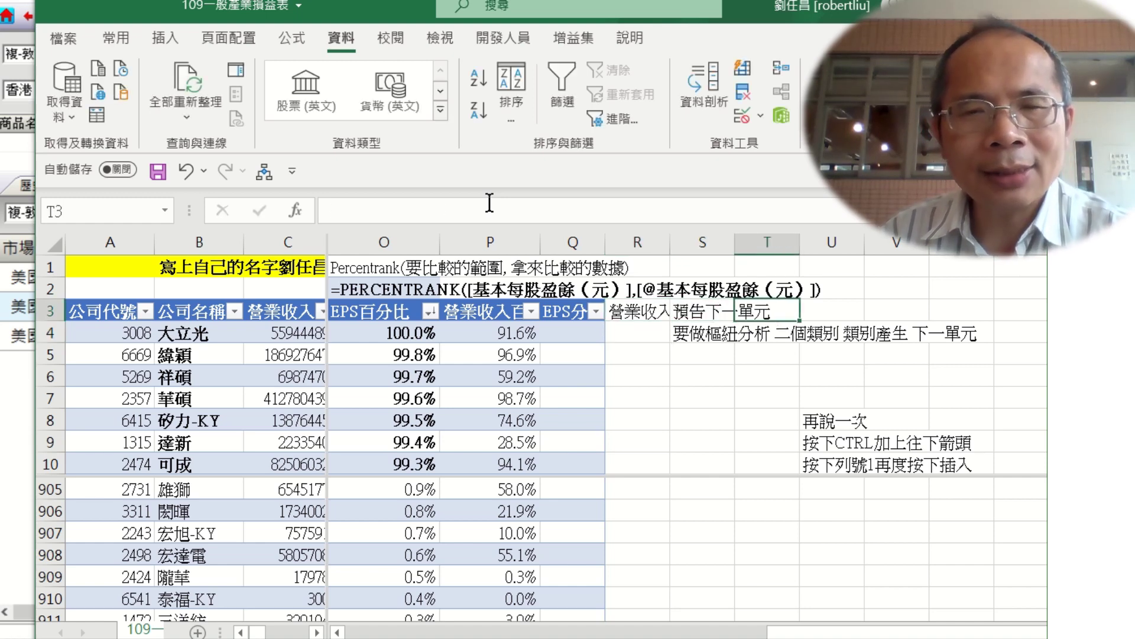